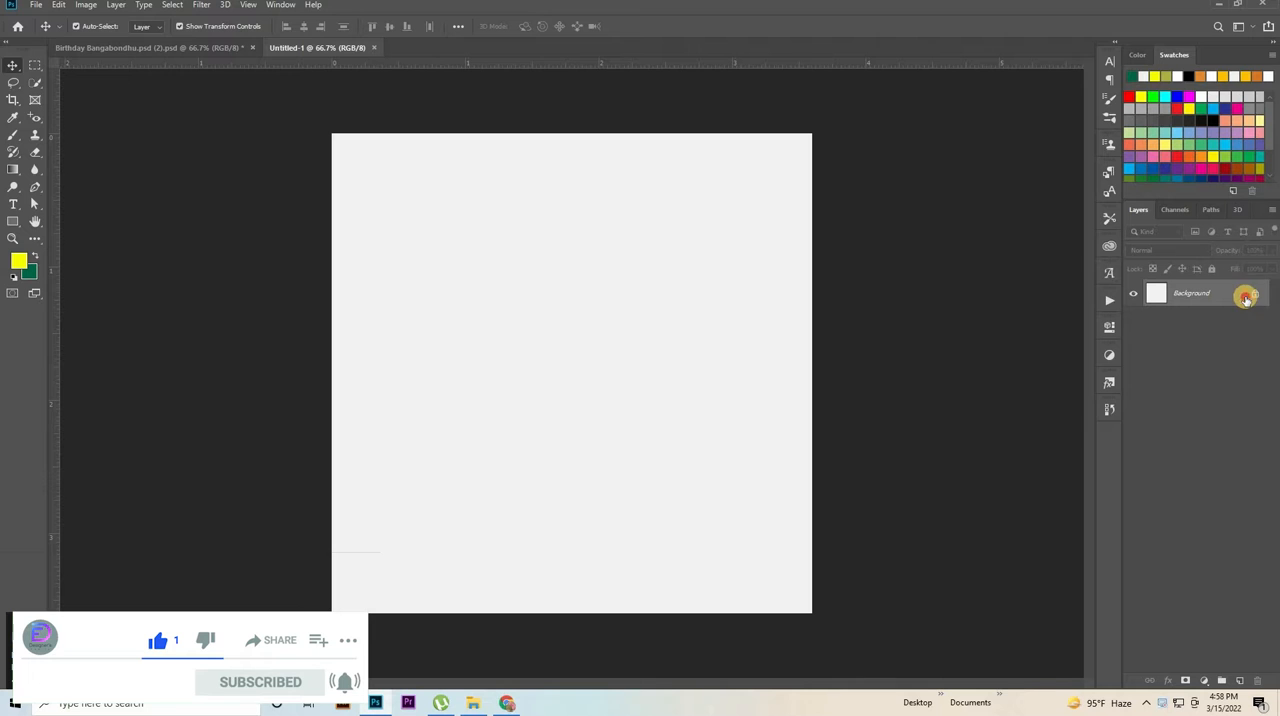
Unlock the Background layer, add a Gradient Overlay to it and open the overlay's gradient for editing.
left_click(1246, 295)
double_click(1217, 294)
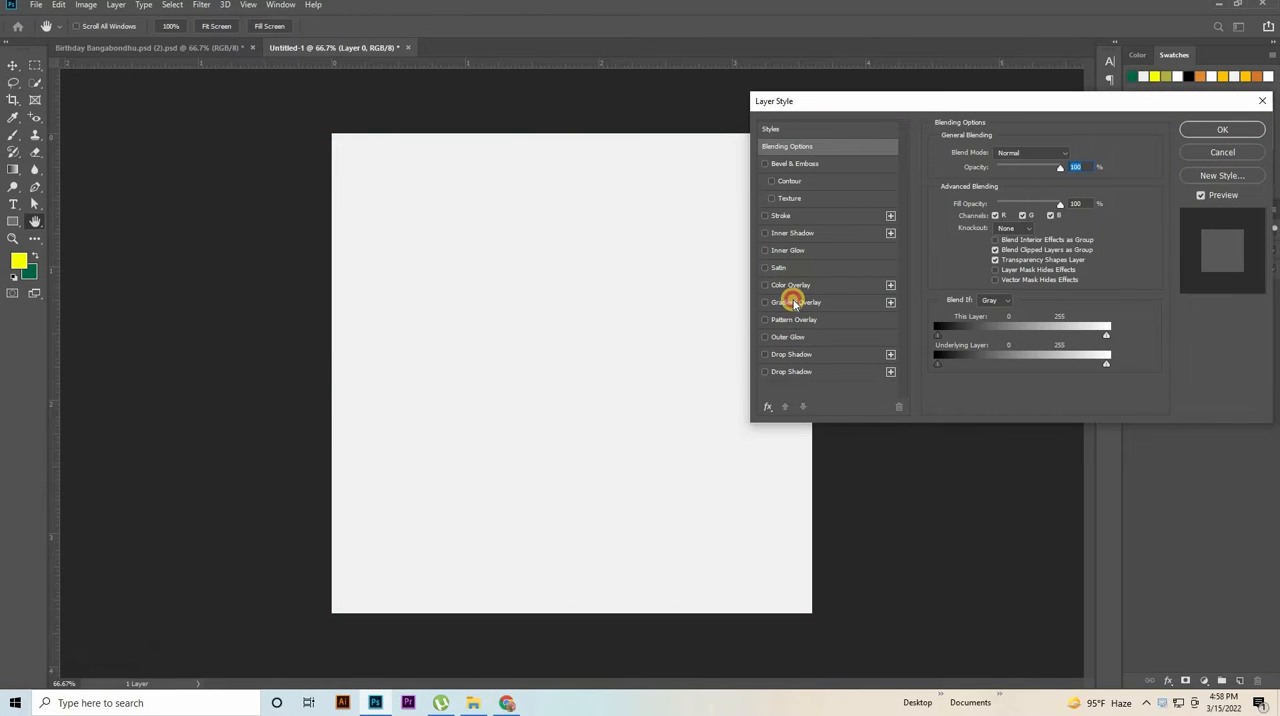
left_click(792, 302)
left_click(1017, 183)
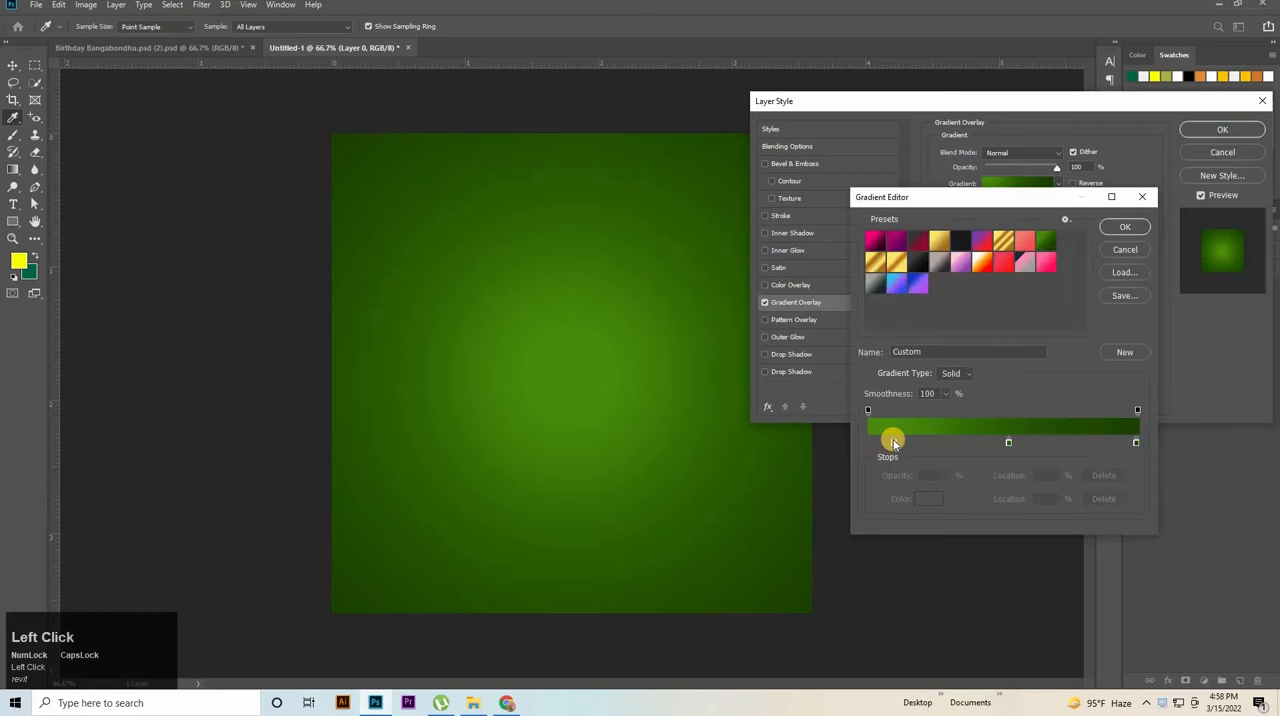
Define the gradient's color stops as 4b8c0c at 0%, 2a5c03 near the middle and 1c4002 at 99%.
left_click_drag(893, 444, 851, 445)
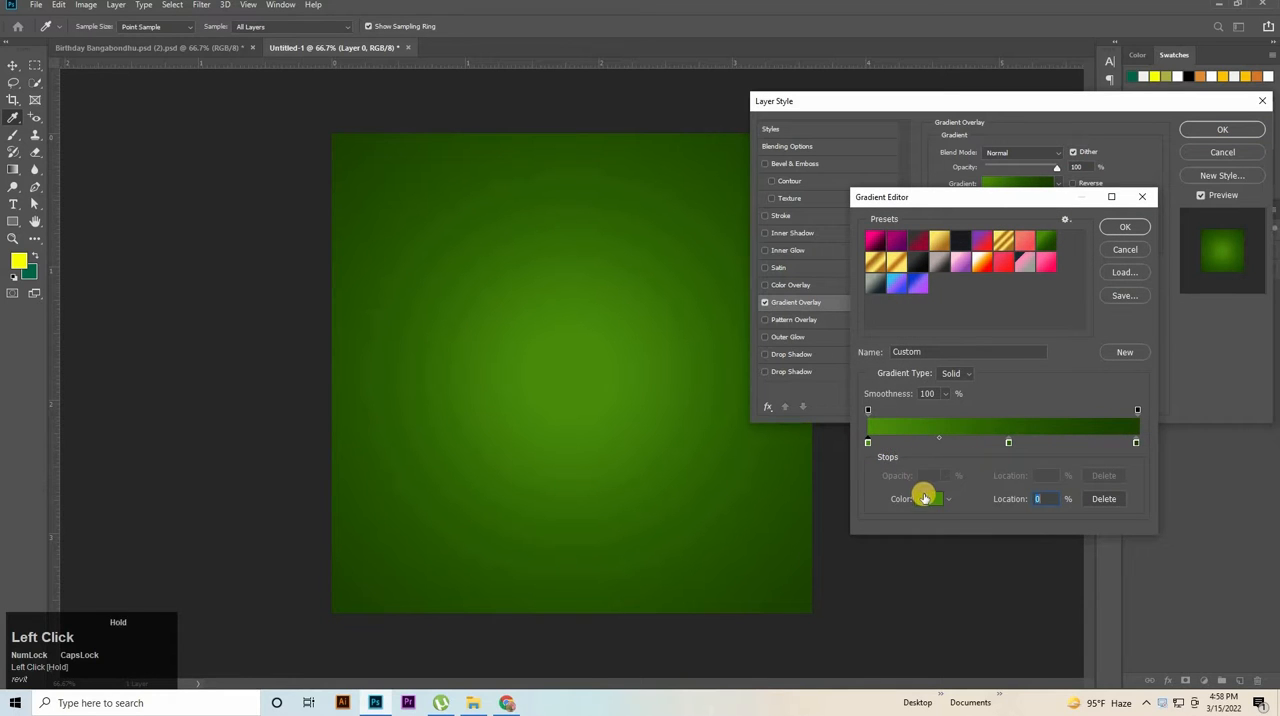
left_click(924, 500)
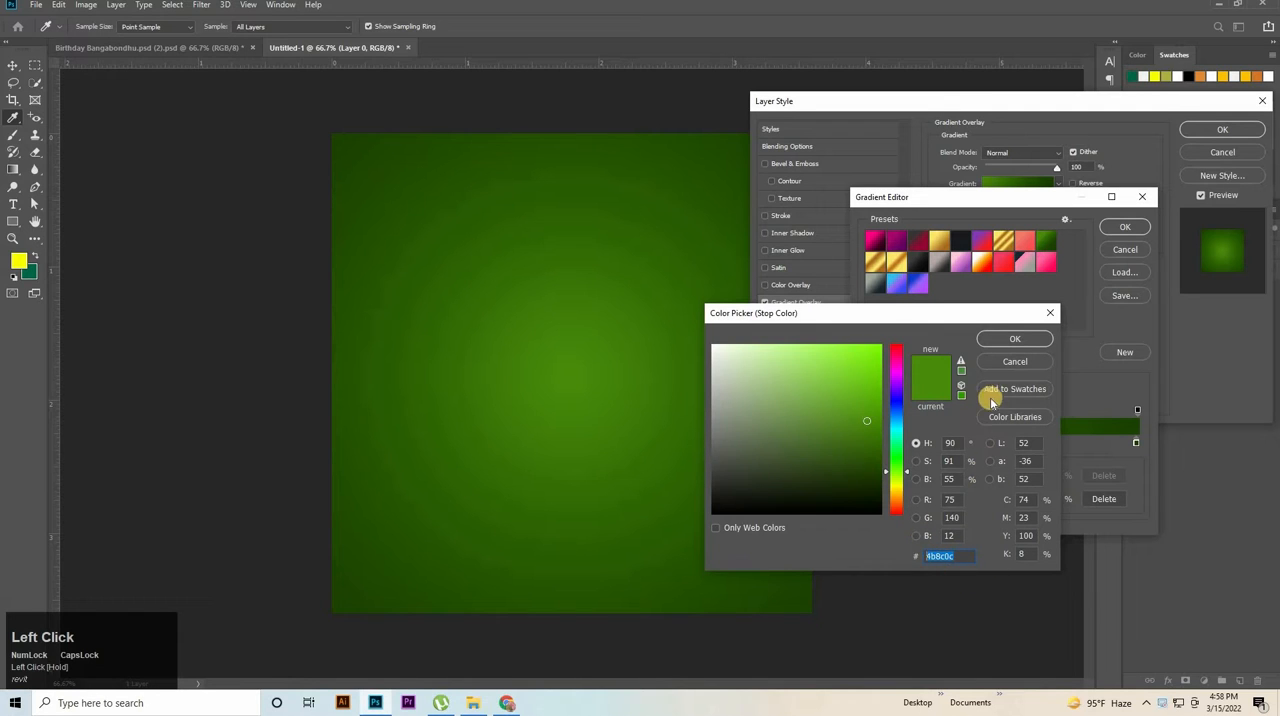
left_click(1008, 337)
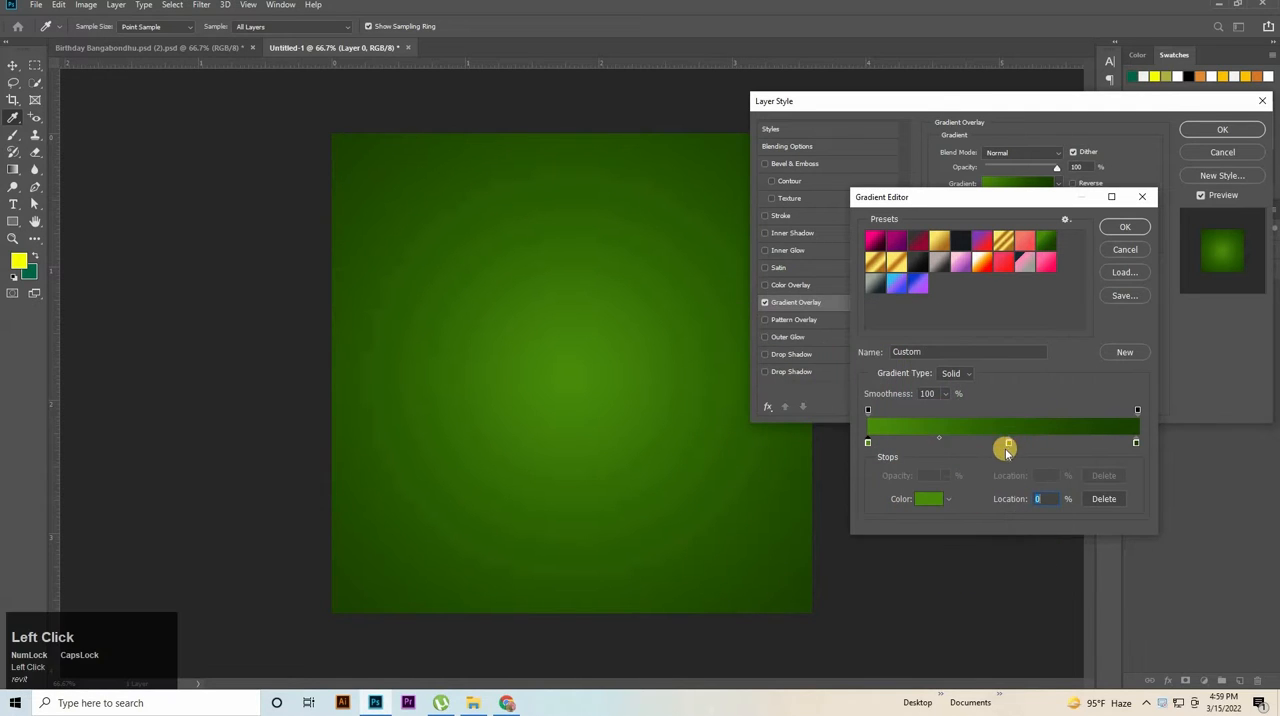
left_click(1008, 442)
left_click(921, 502)
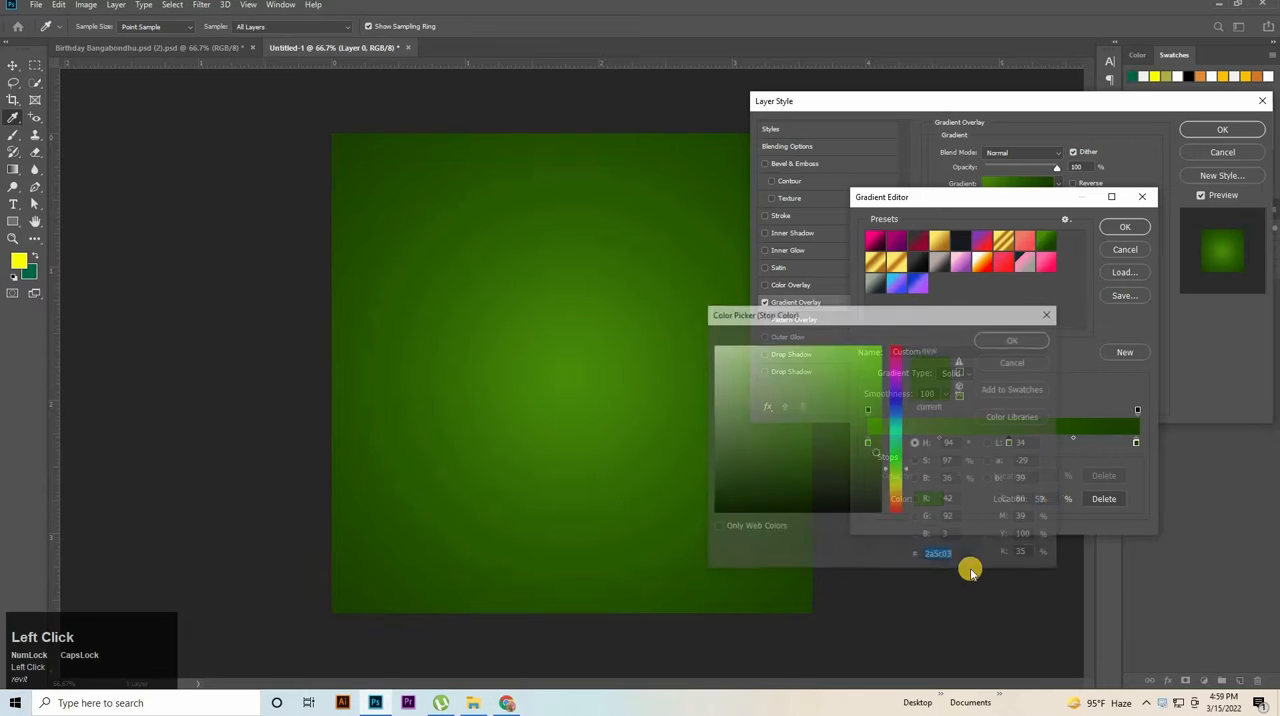
left_click(1014, 341)
left_click(1135, 442)
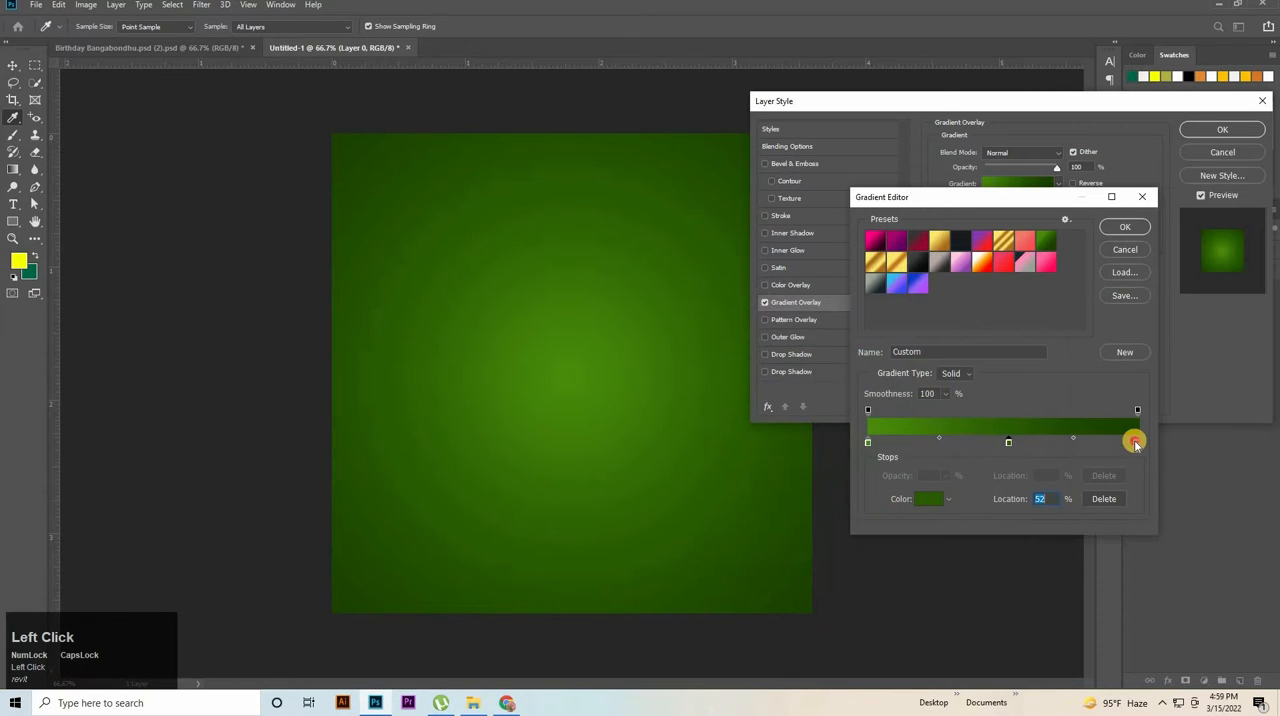
left_click(966, 501)
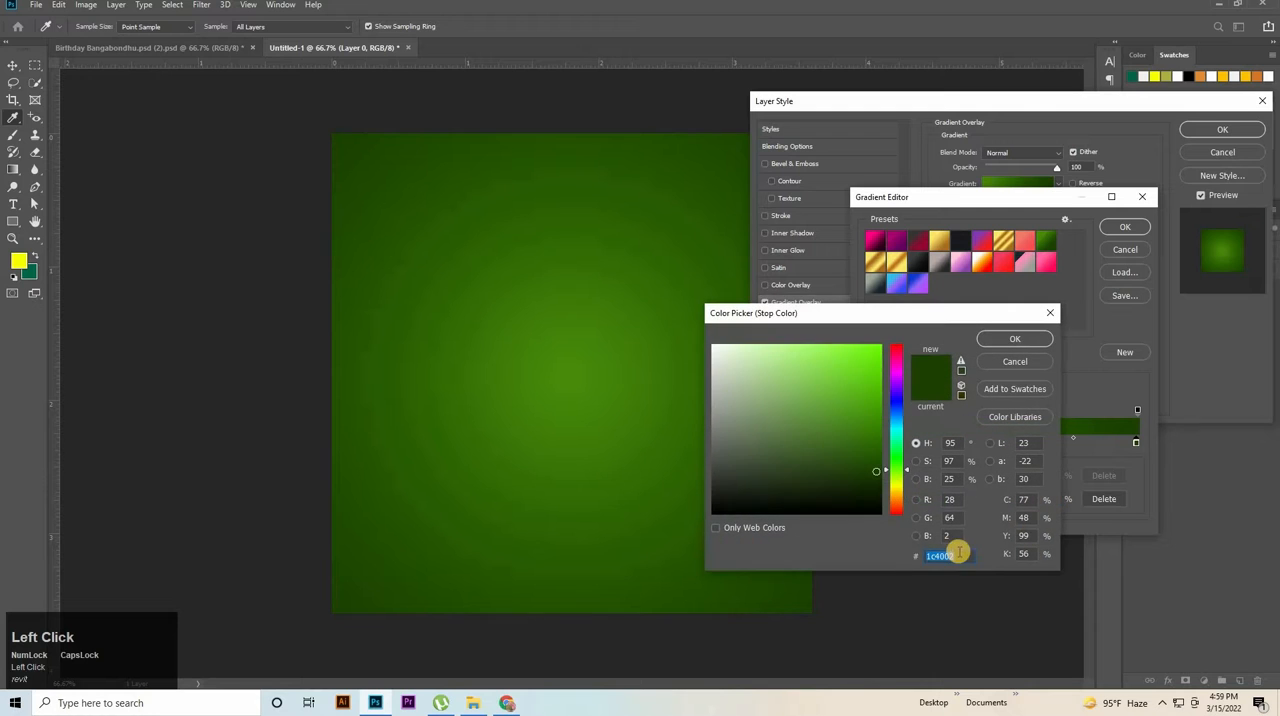
left_click(1025, 339)
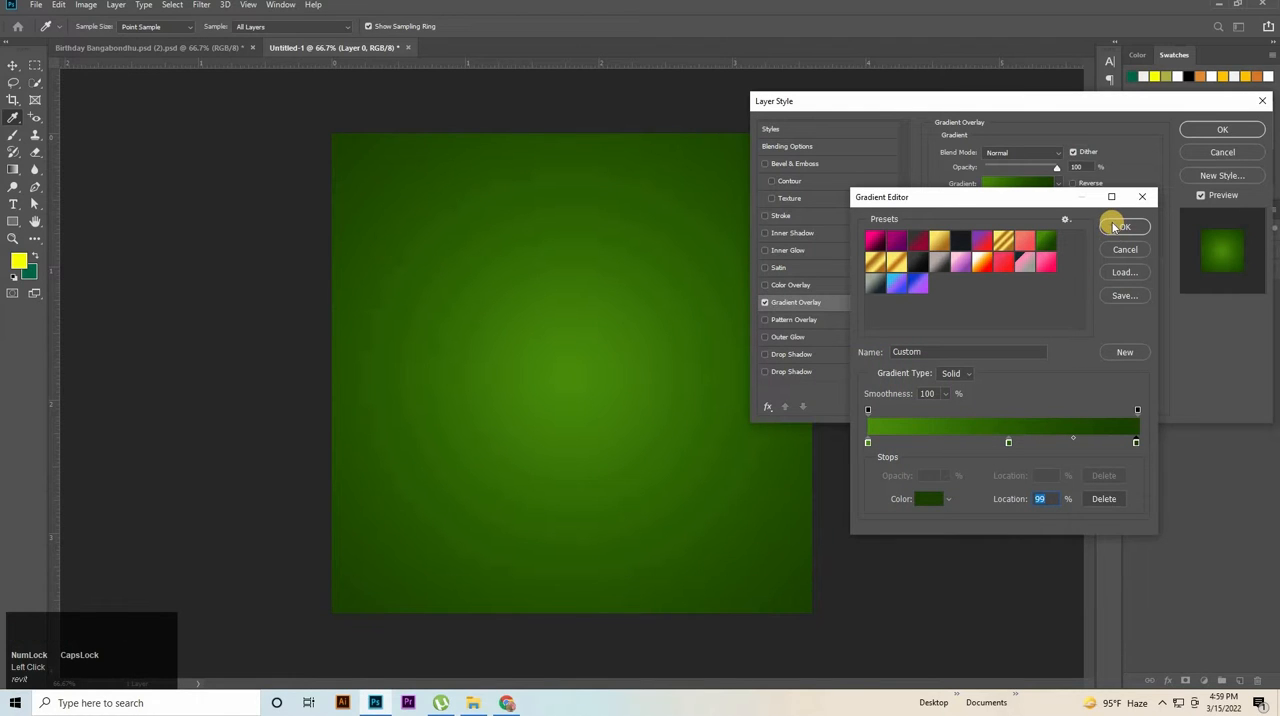
left_click(1115, 228)
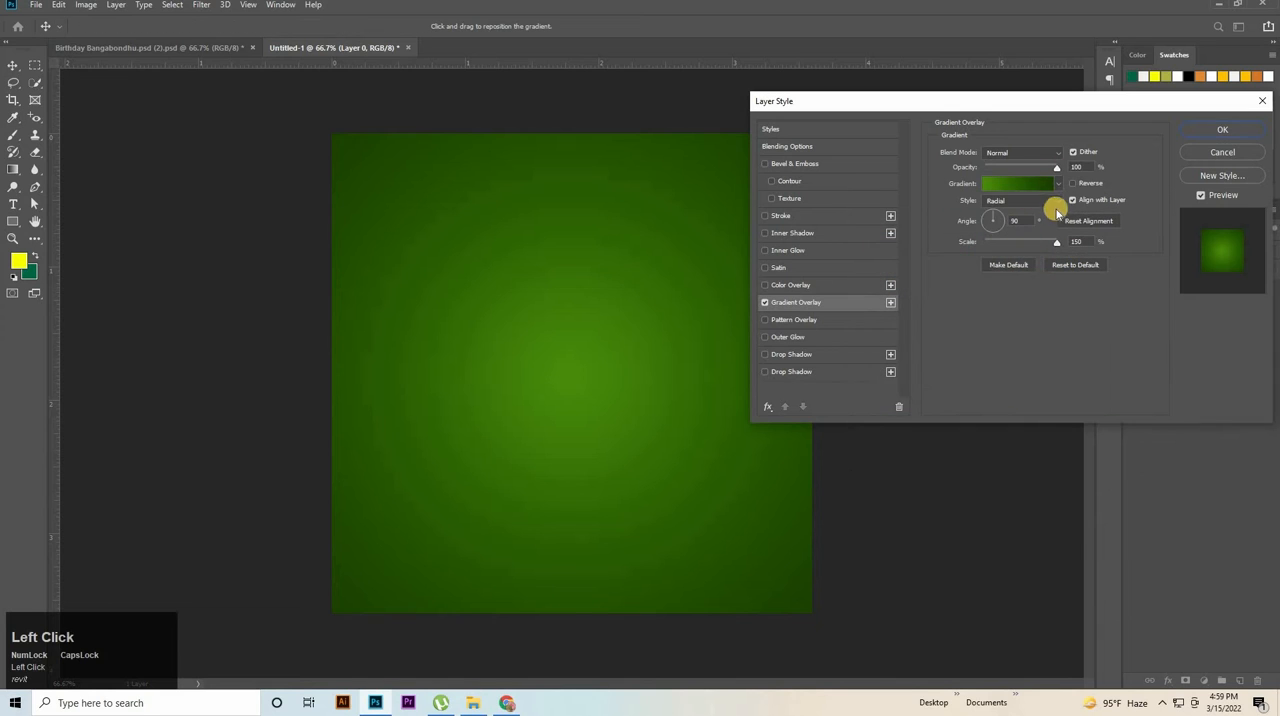
Set the gradient overlay's style to Radial and apply the layer style to the background.
left_click(1053, 203)
left_click(1006, 224)
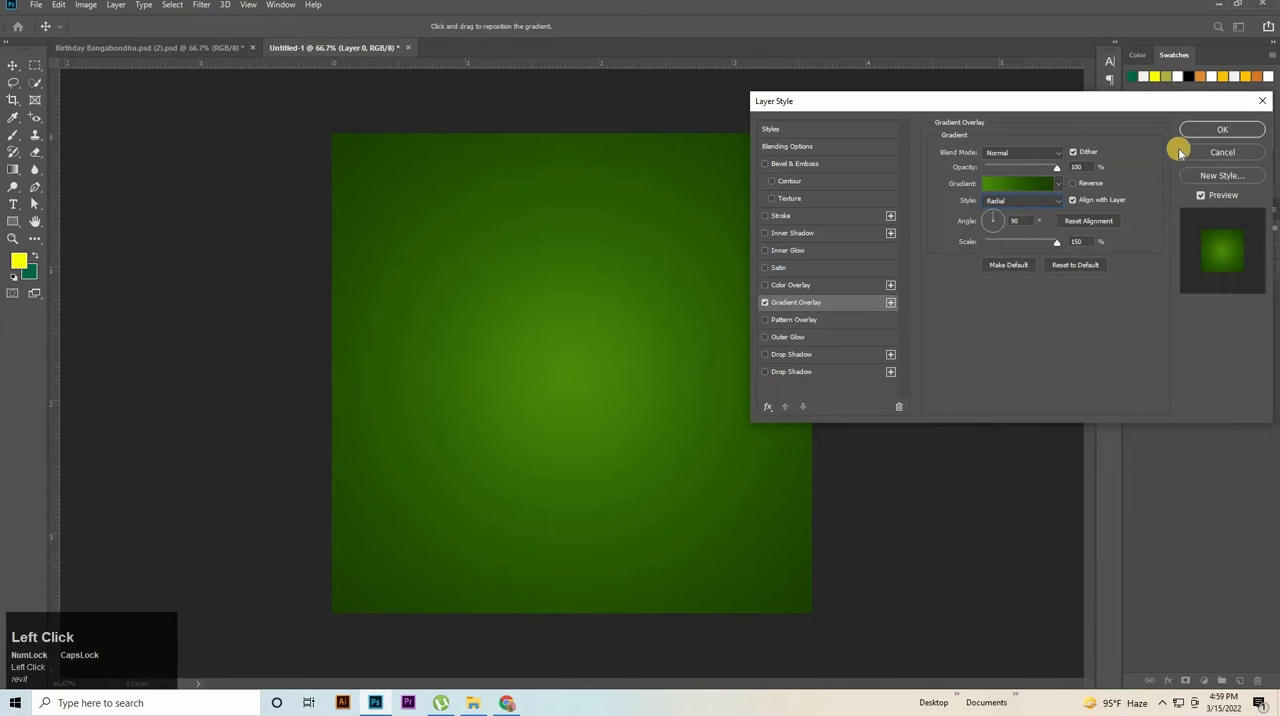
left_click_drag(684, 347, 677, 346)
left_click(1218, 136)
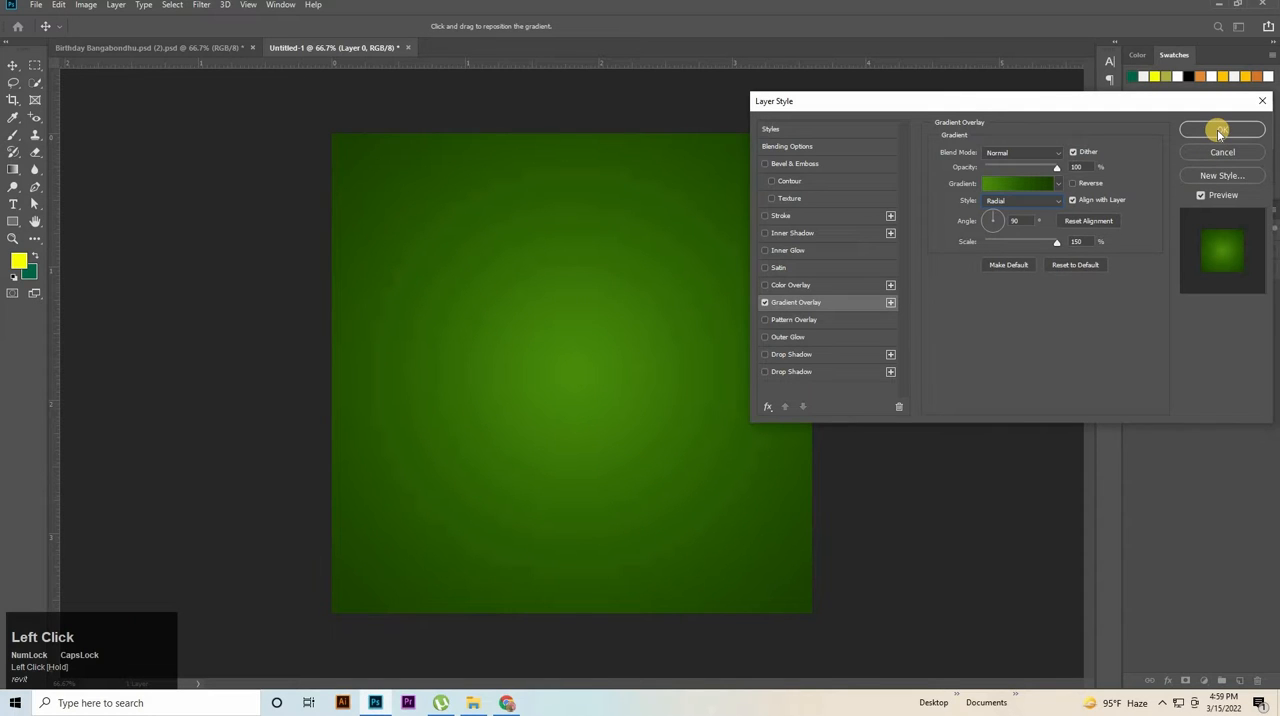
Place 1.jpg, -2-.jpg and -3.jpg from the File Explorer folder into the document, stacking layer 1 directly above Layer 0.
left_click(455, 706)
left_click(796, 26)
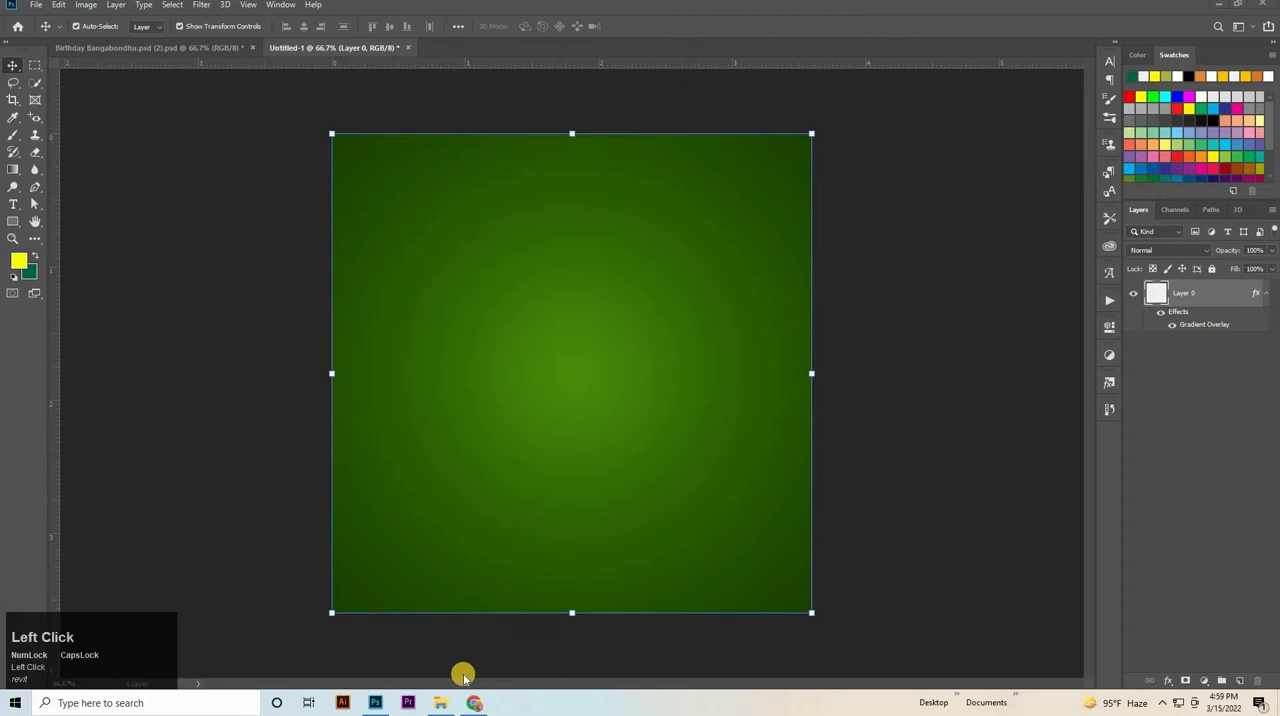
left_click(443, 703)
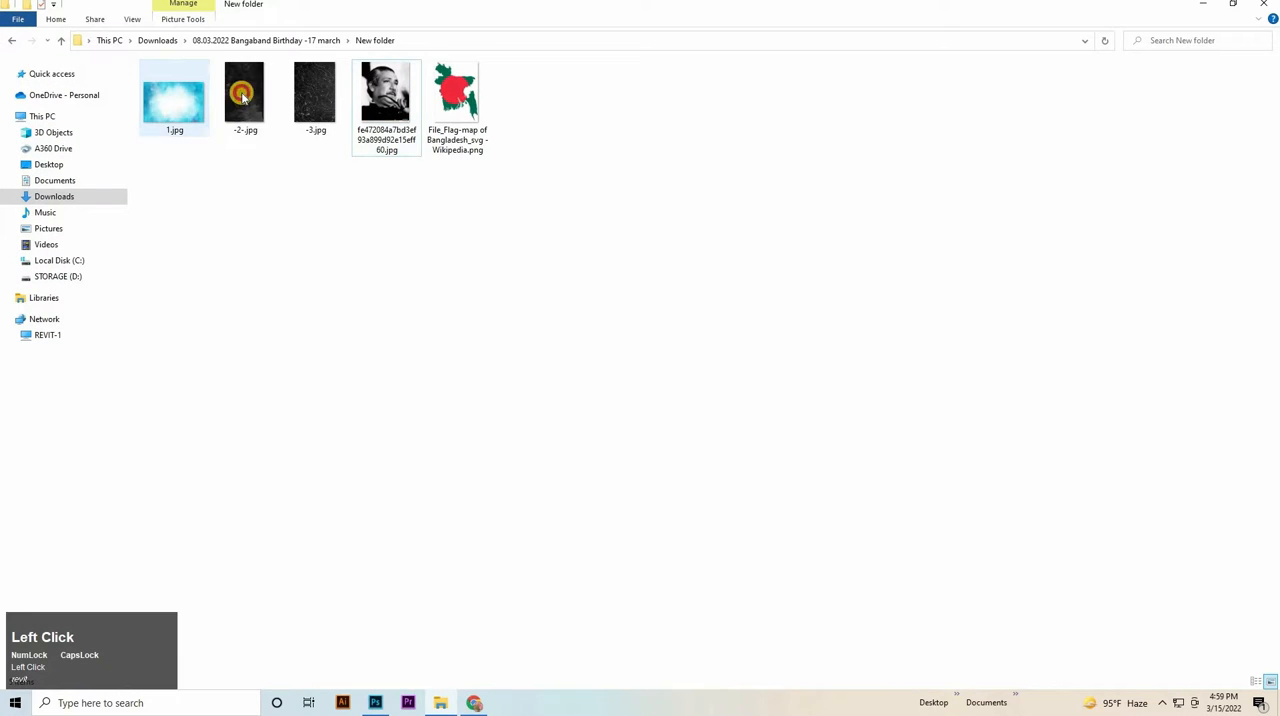
left_click(313, 108, "shift")
left_click_drag(274, 106, 948, 367)
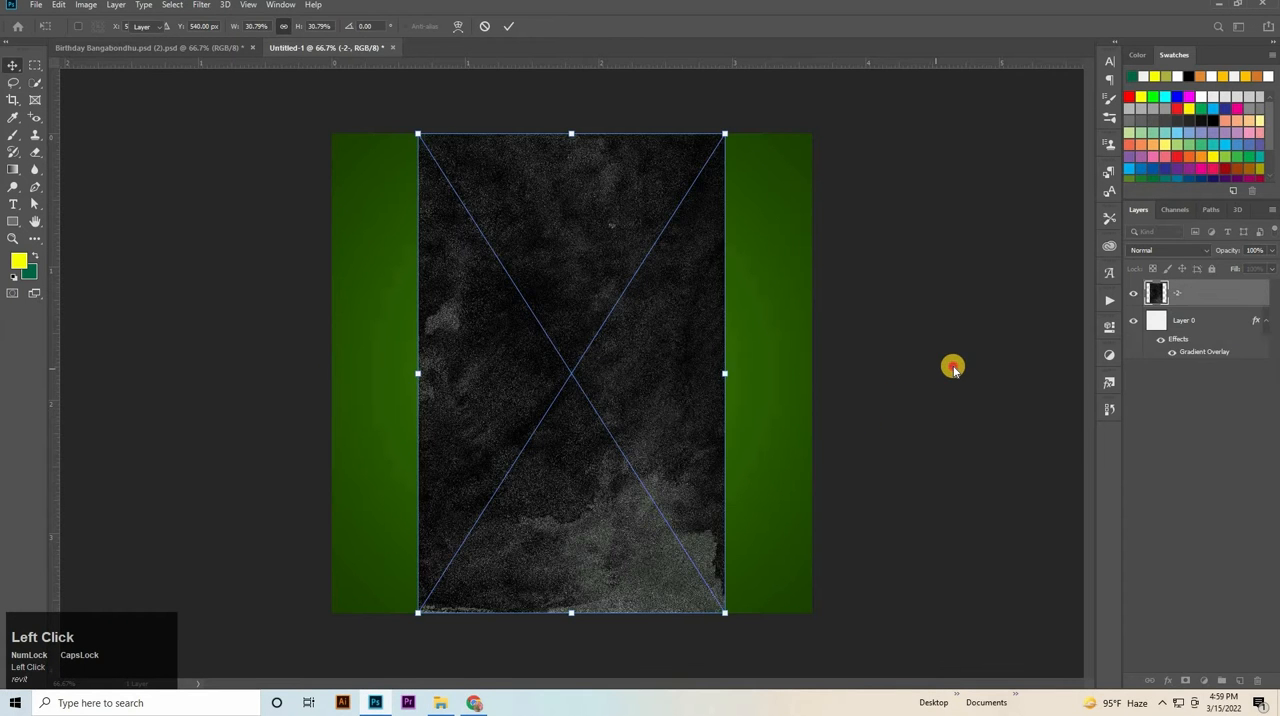
left_click(955, 367)
left_click_drag(1184, 300, 1194, 350)
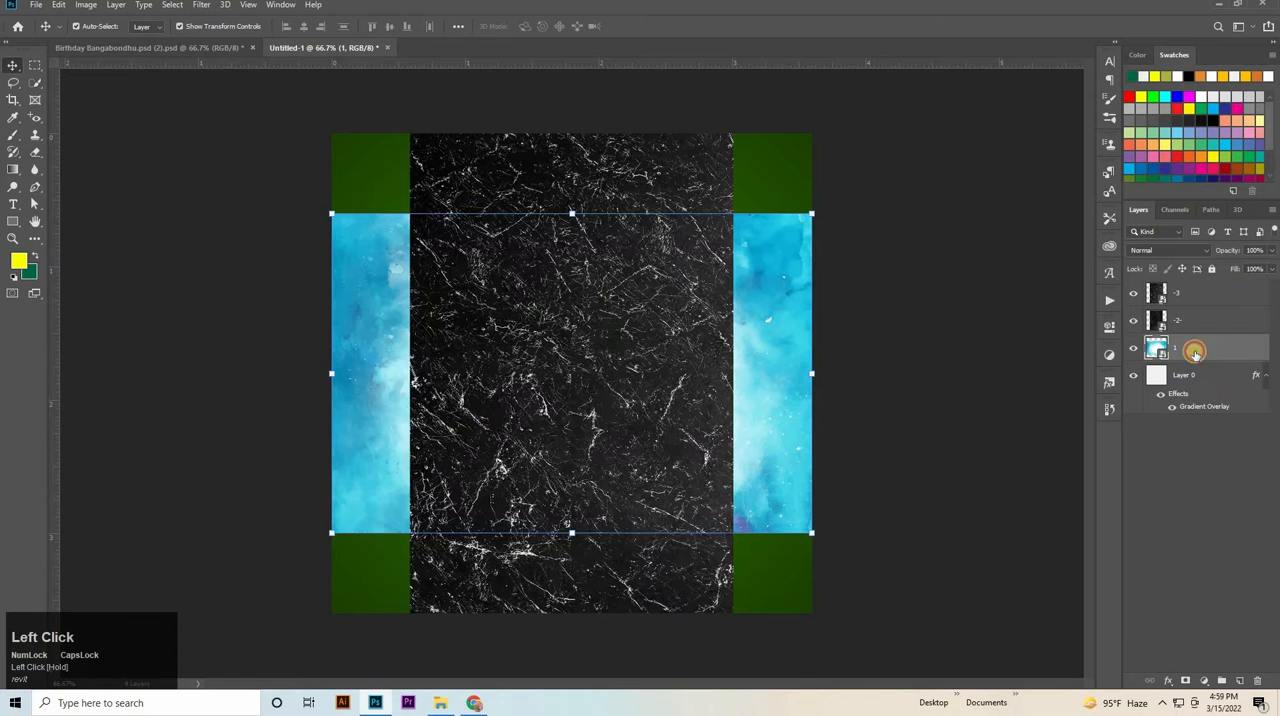
With layers -3 and -2- hidden, enlarge layer 1 to cover the canvas and set its blend mode to Soft Light.
left_click(1132, 297)
left_click(1133, 320)
left_click_drag(572, 205, 571, 131)
left_click_drag(576, 545, 595, 610)
left_click_drag(637, 551, 627, 549)
left_click(994, 387)
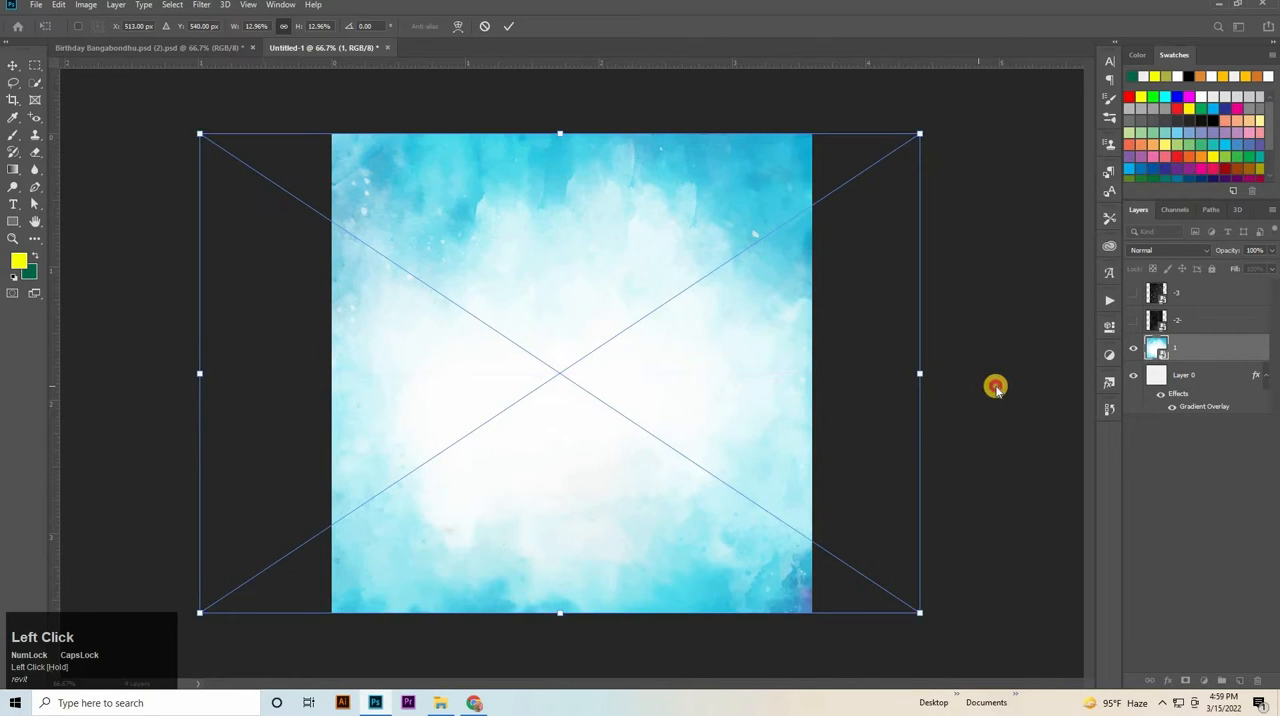
left_click(1197, 250)
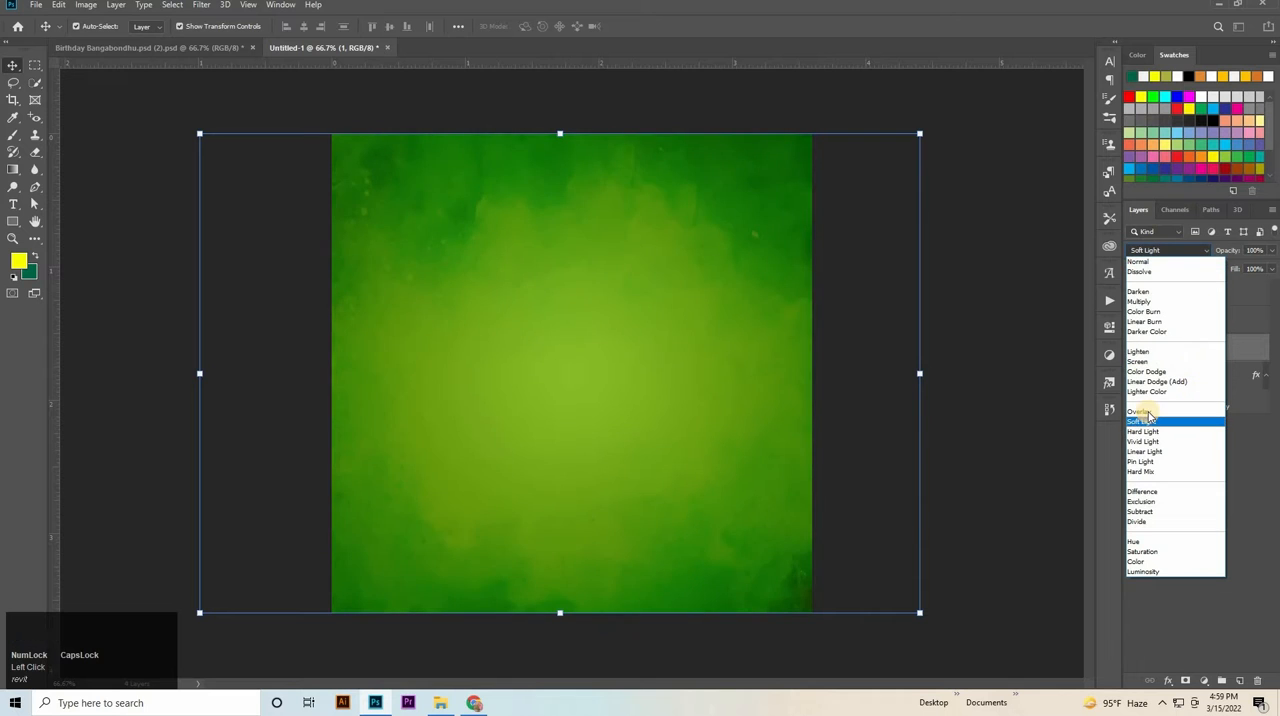
left_click(1145, 421)
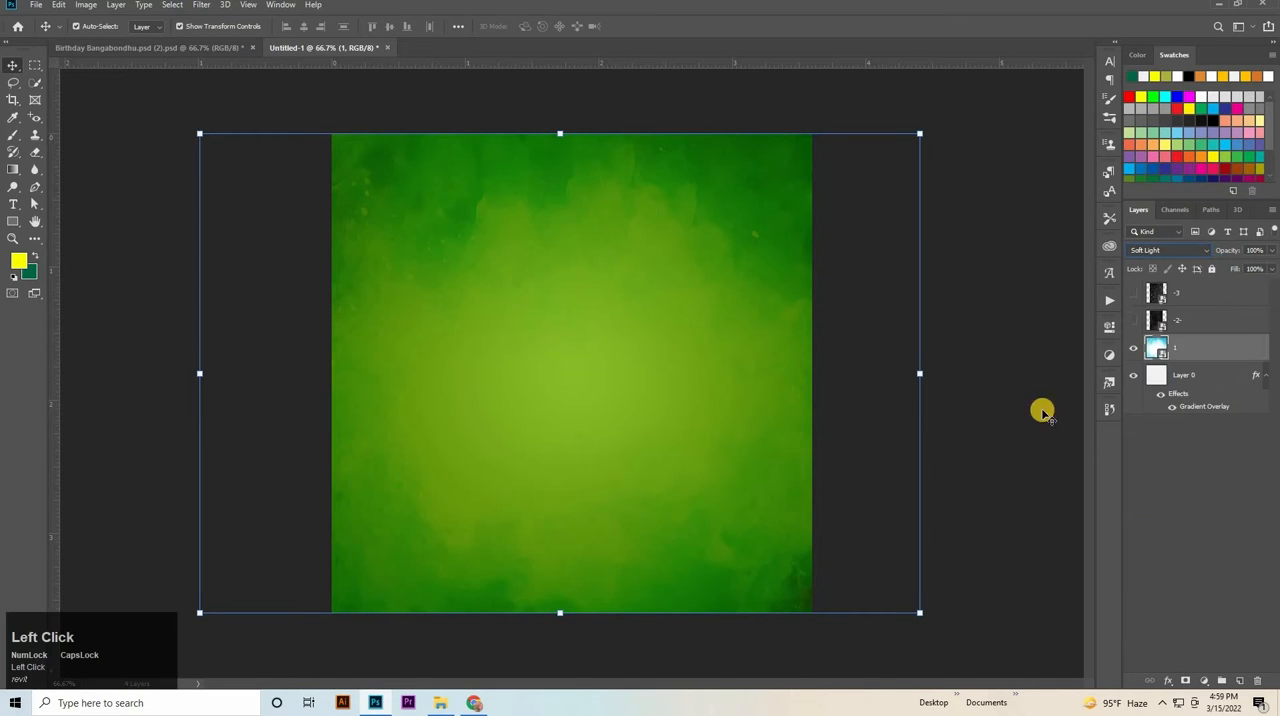
Show layer -2- and set its blend mode to Overlay.
left_click(1161, 320)
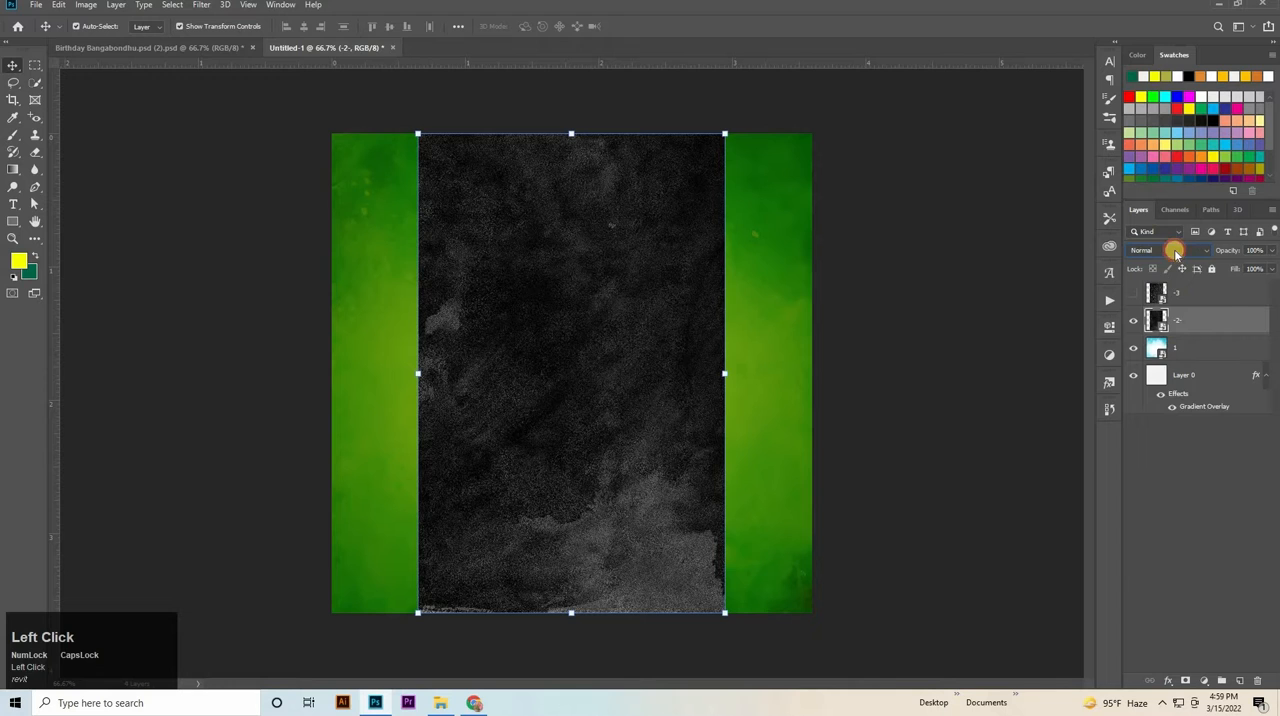
left_click(1175, 252)
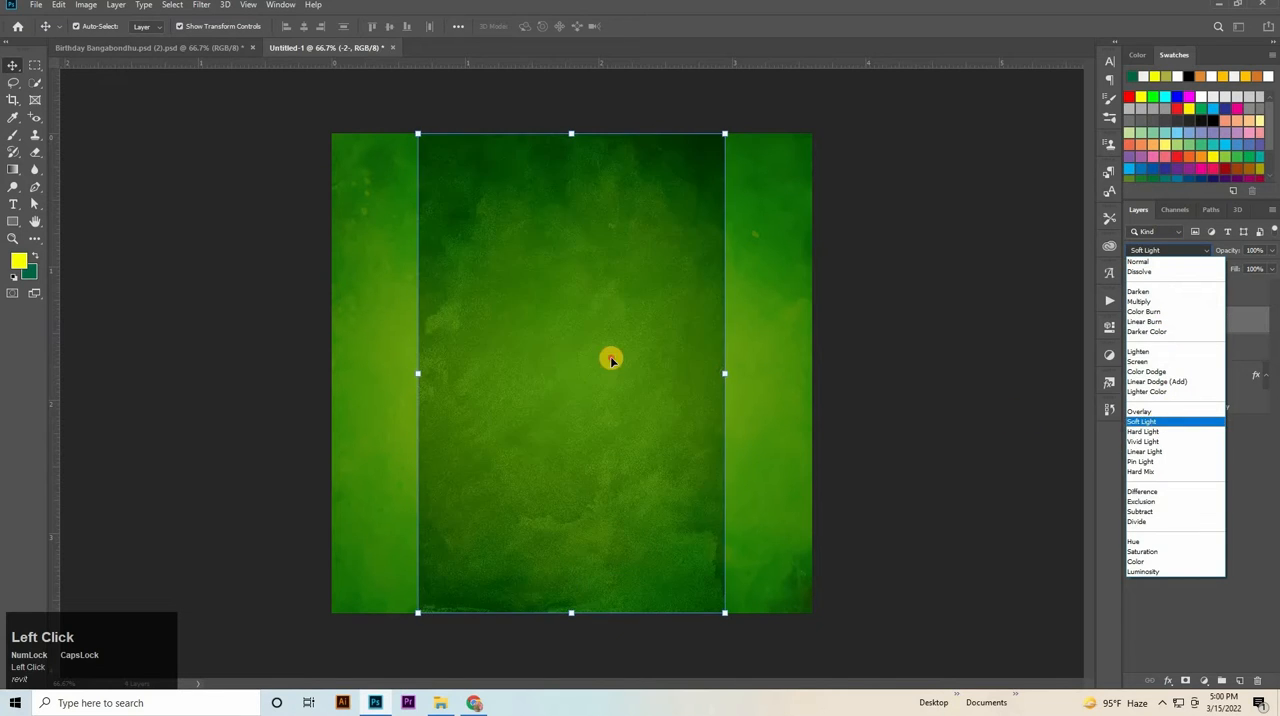
left_click(611, 358)
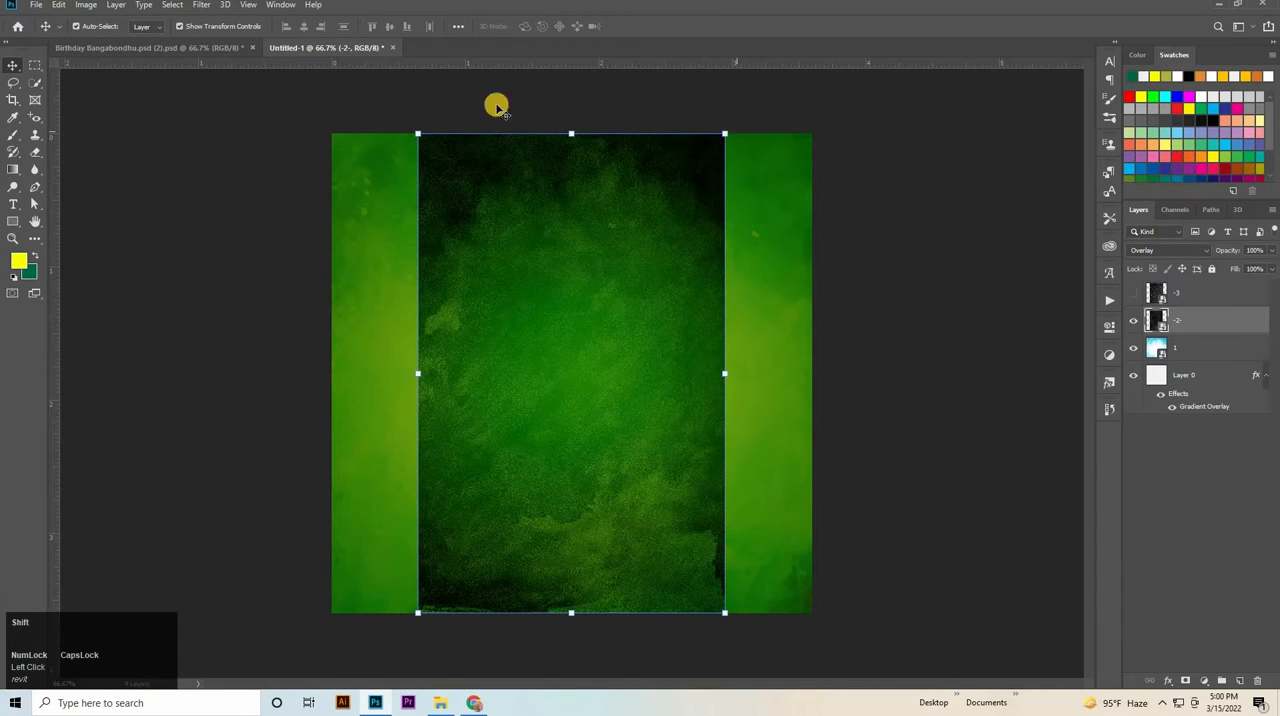
Rotate layer -2- by -90°, scale it to about 48% to cover the canvas, and shift it about 0.75 in left.
left_click_drag(291, 314, 291, 564, "shift")
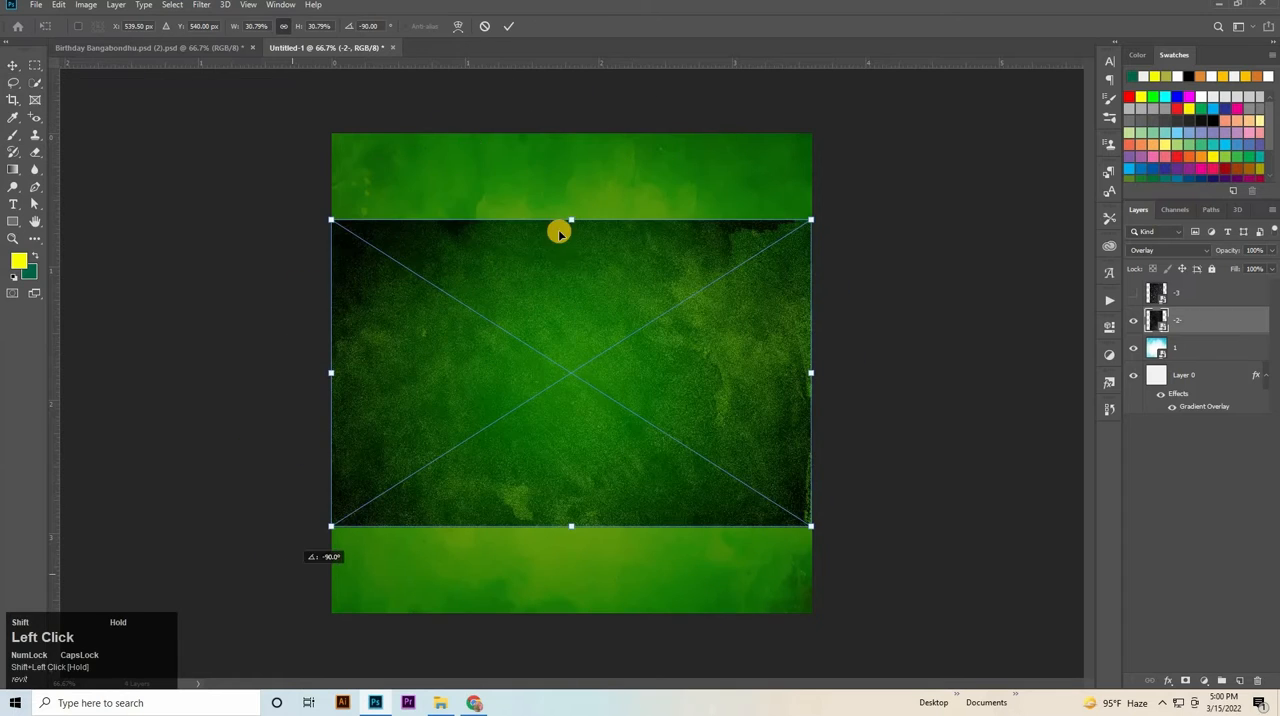
left_click_drag(567, 210, 568, 120)
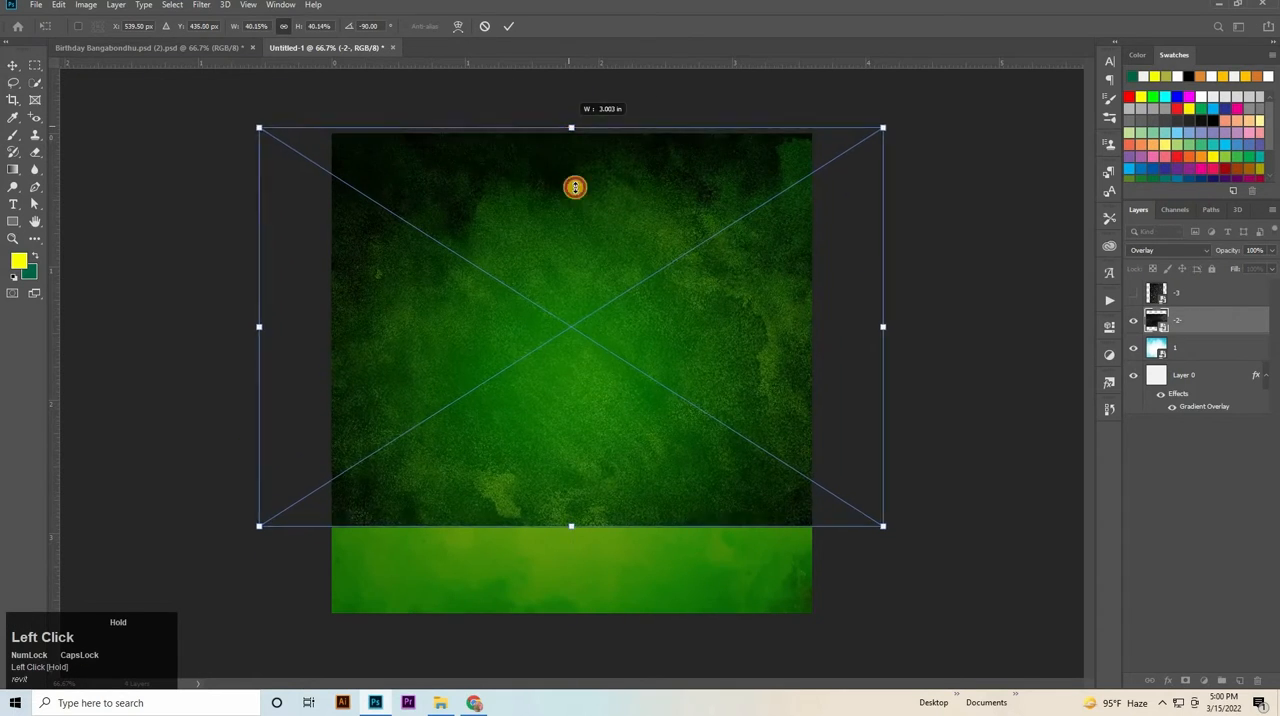
left_click_drag(590, 598, 590, 611)
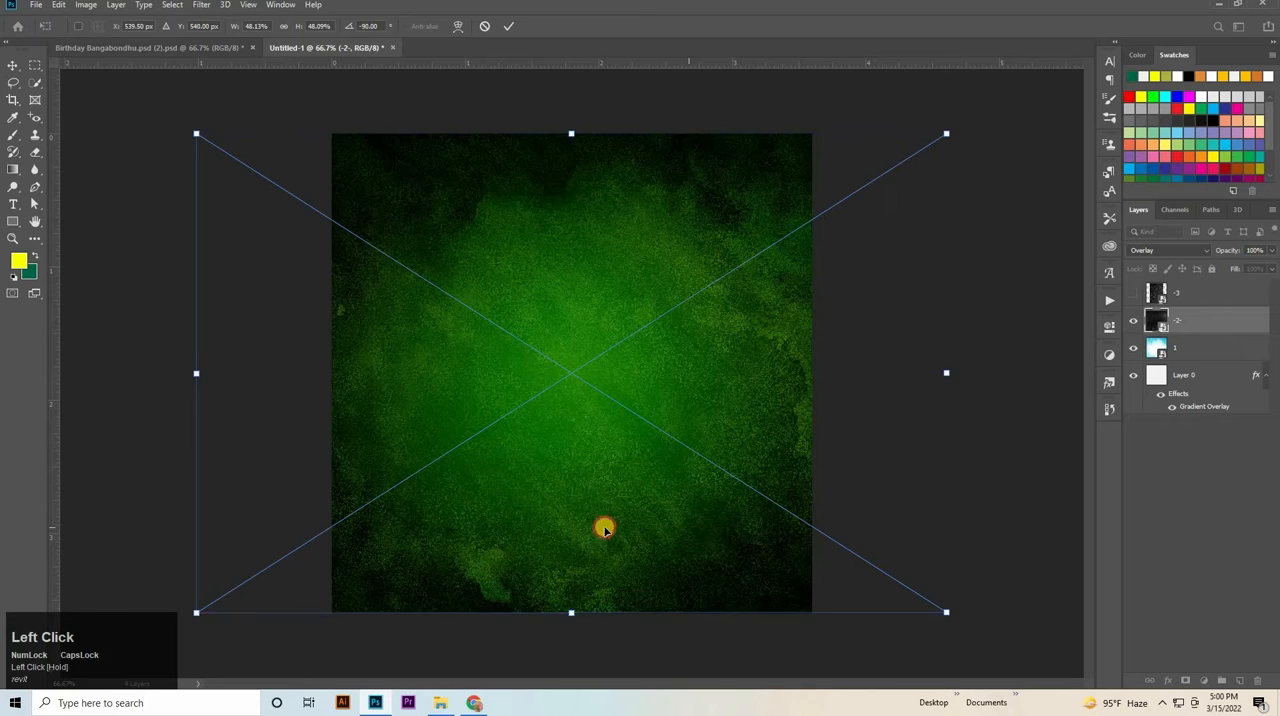
mouse_move(603, 528)
left_mouse_down()
mouse_move(547, 535)
mouse_move(574, 521)
mouse_move(598, 537)
mouse_move(588, 524)
left_mouse_up()
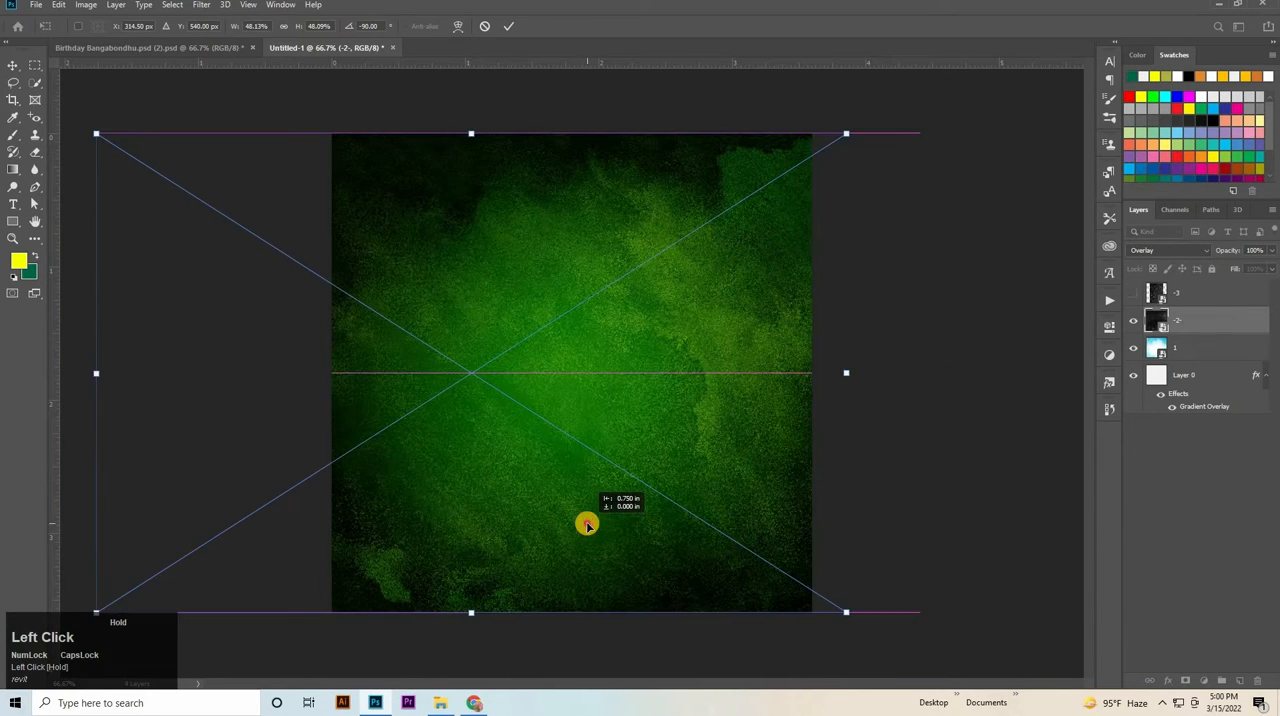
left_click(1198, 359)
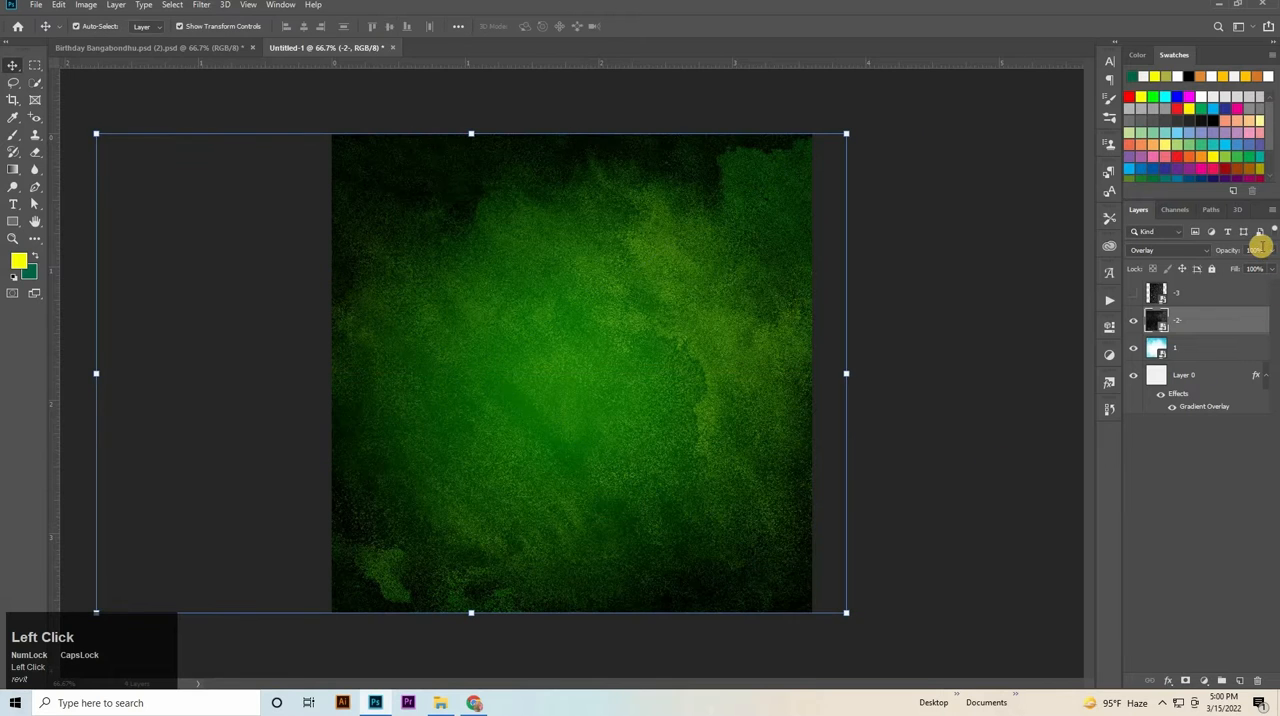
Reduce layer -2- to 60% opacity and 70% fill.
left_click(1220, 262)
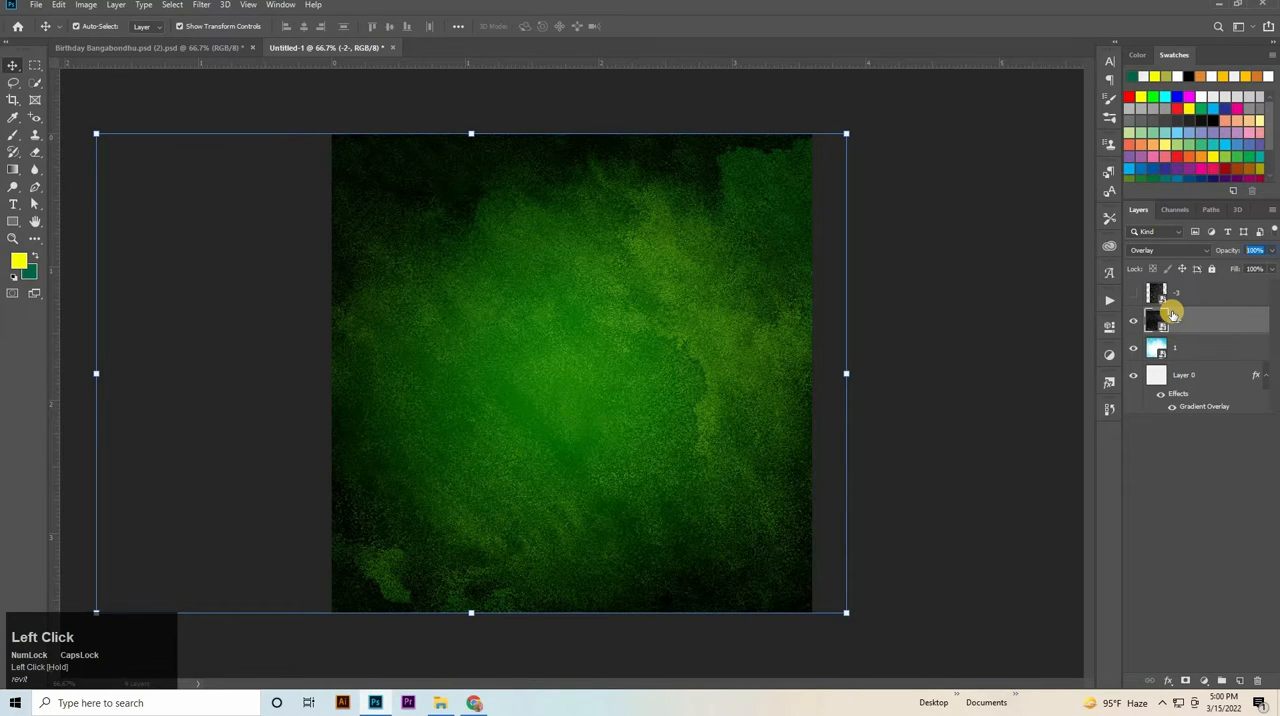
key("shift+Down")
key("shift+Down")
key("shift+Down")
key("shift+Down")
key("shift+Down")
key("shift+Up")
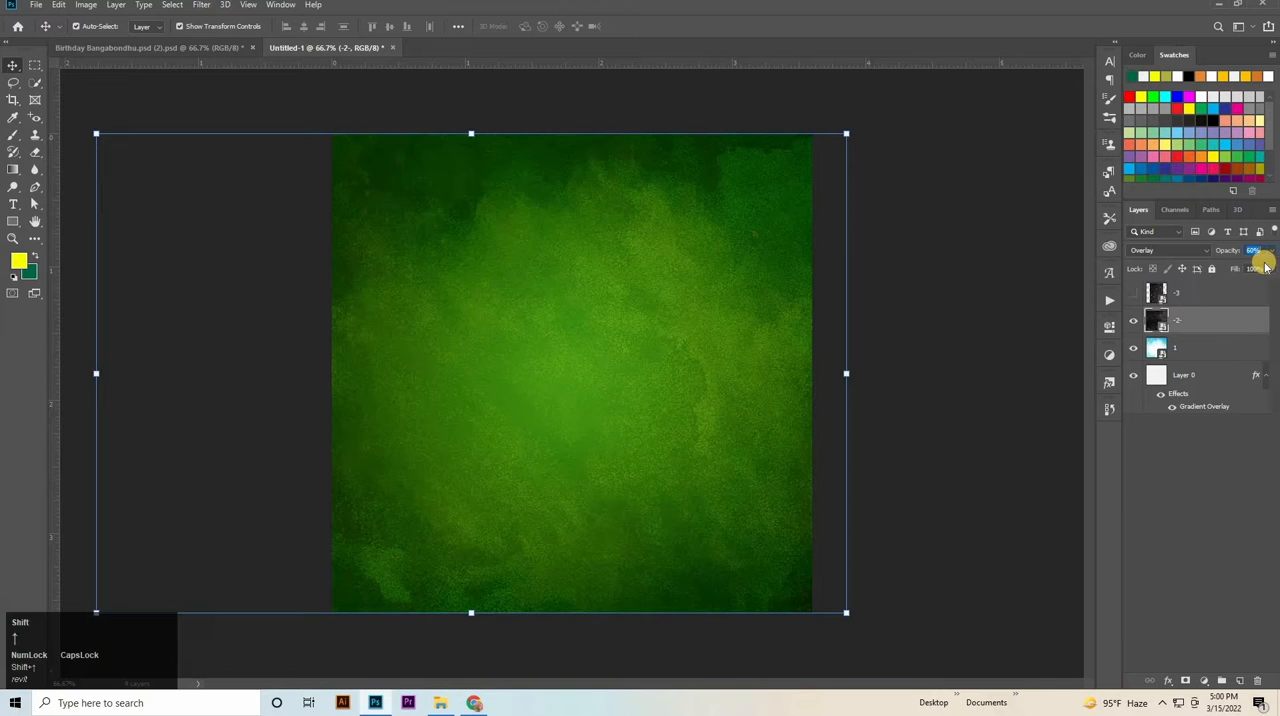
left_click(1224, 275)
key("shift+Down")
key("shift+Down")
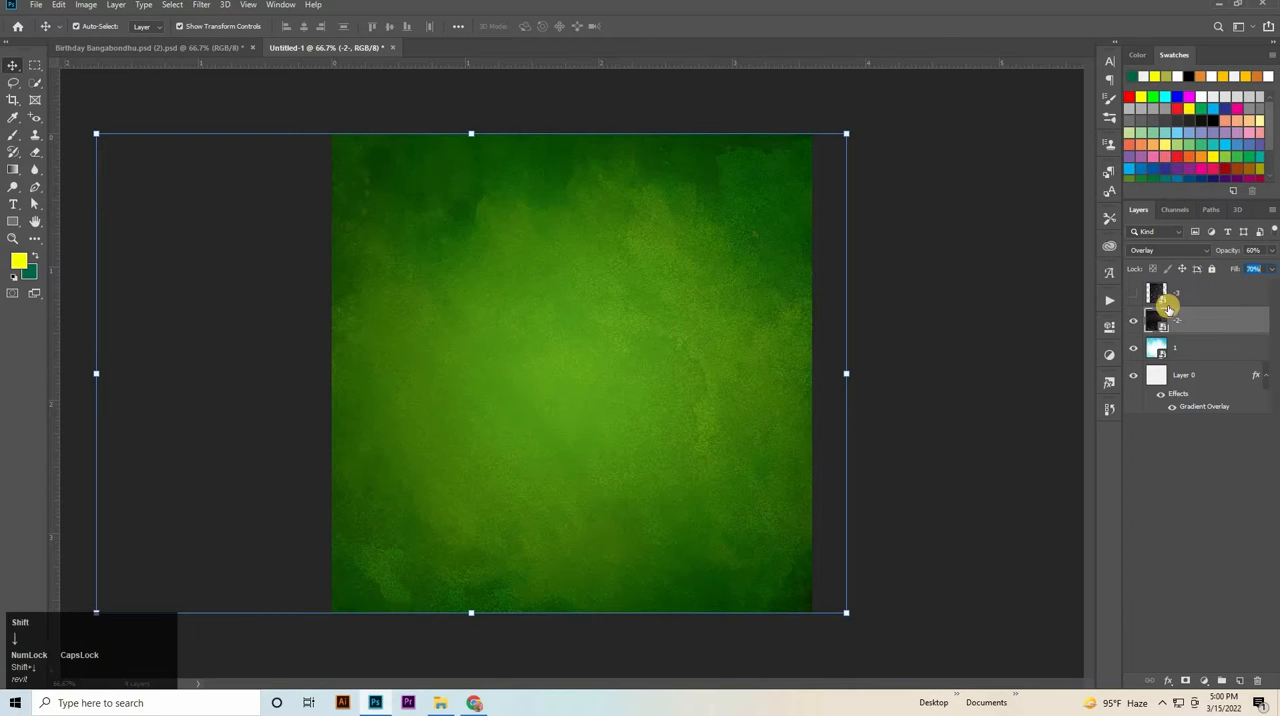
Show layer -3 and set its blend mode to Soft Light.
left_click(1144, 295)
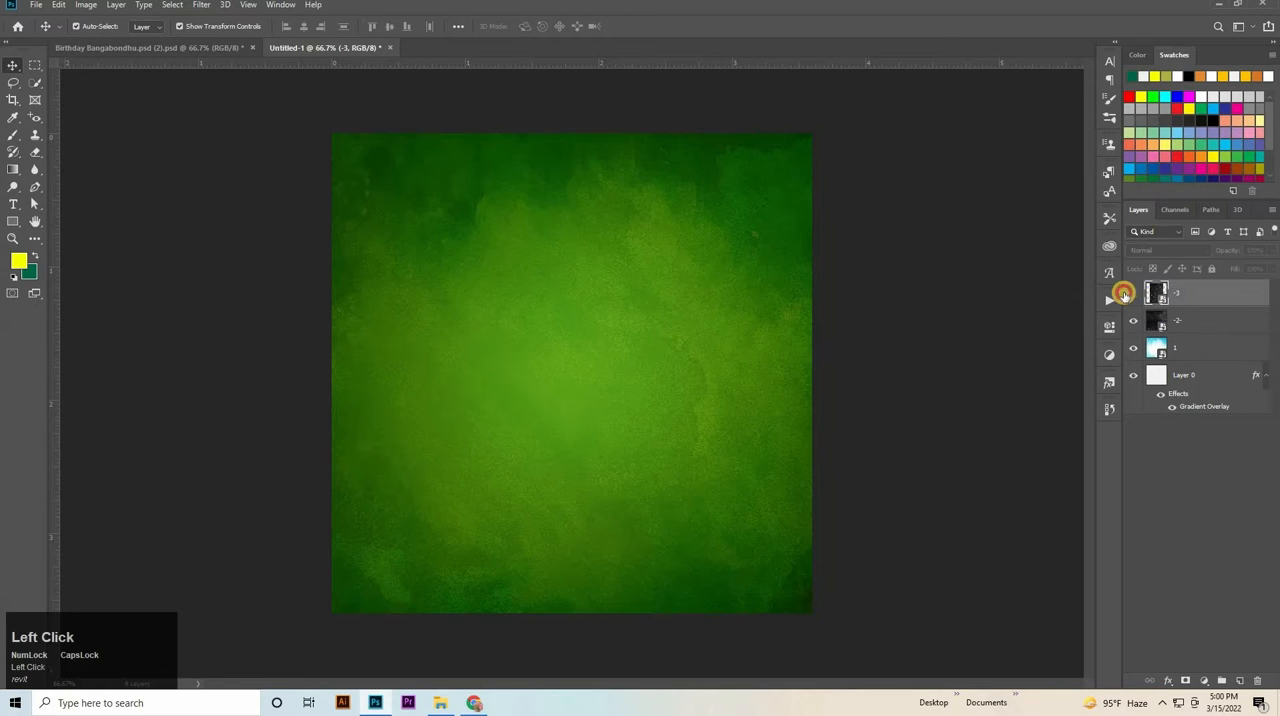
left_click(1168, 250)
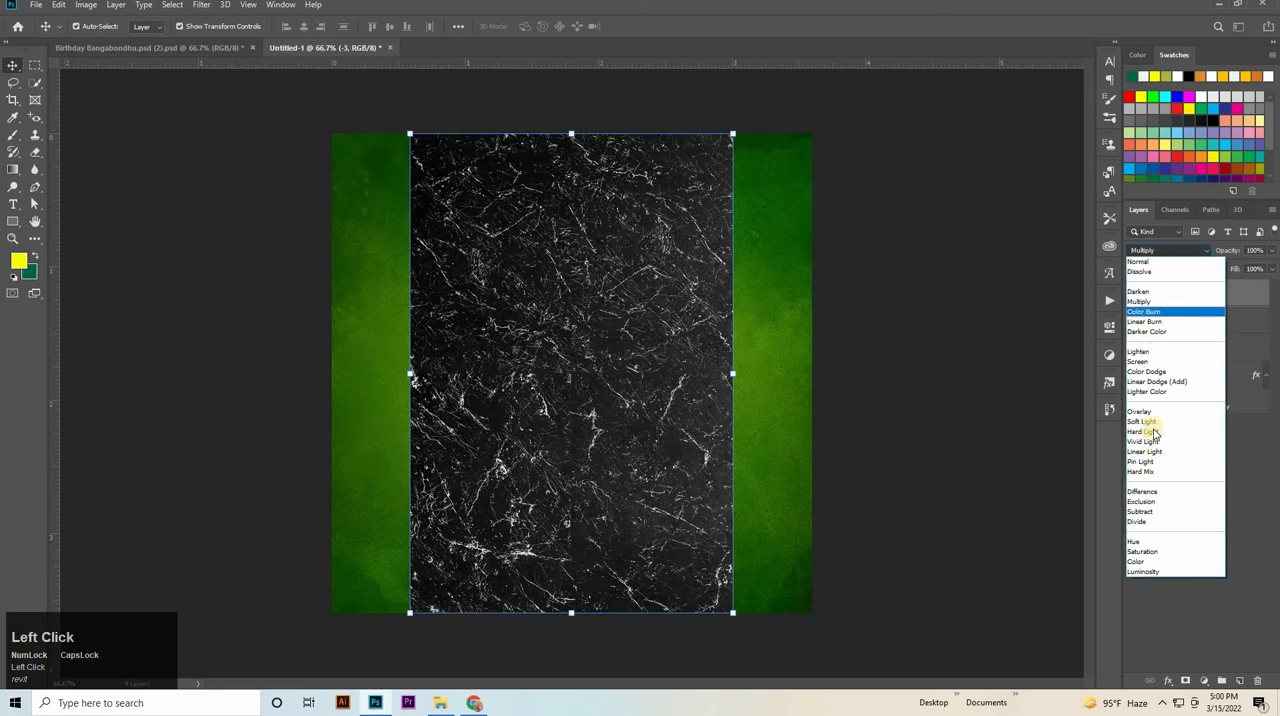
left_click(894, 344)
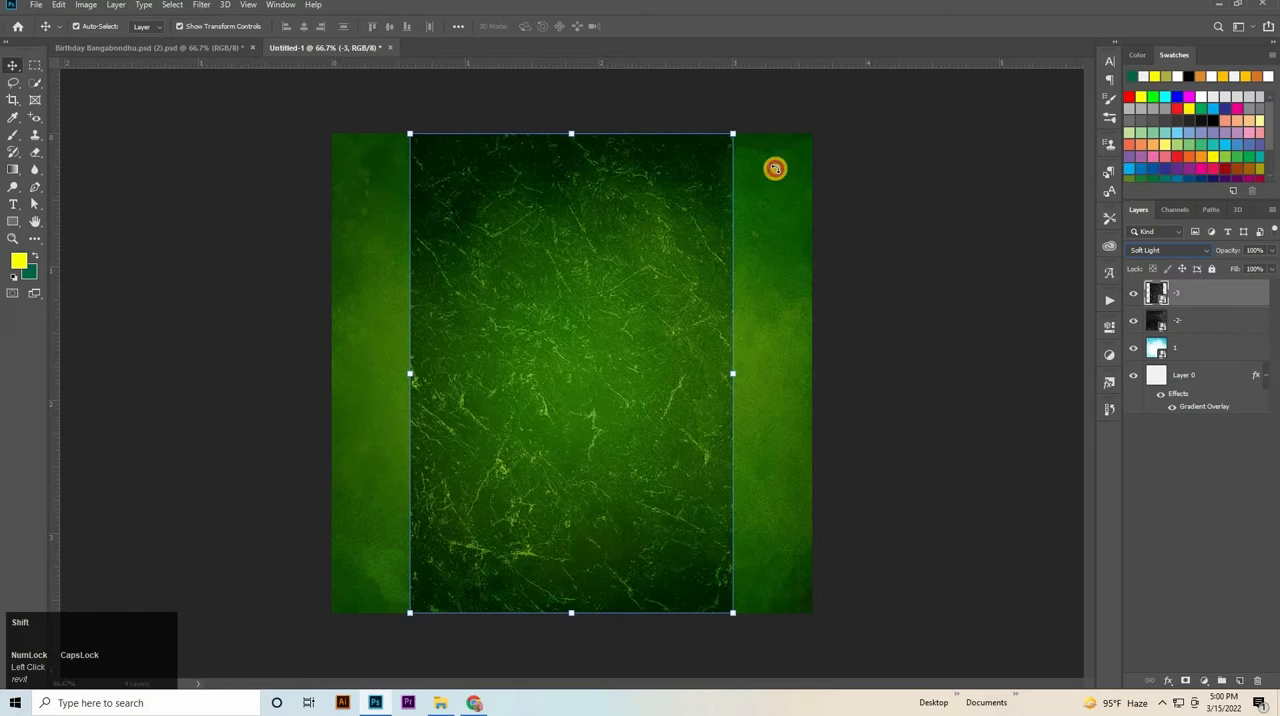
Rotate layer -3 by 90° and scale it proportionally to about 45.7% so it covers the whole canvas.
left_click_drag(774, 166, 785, 578)
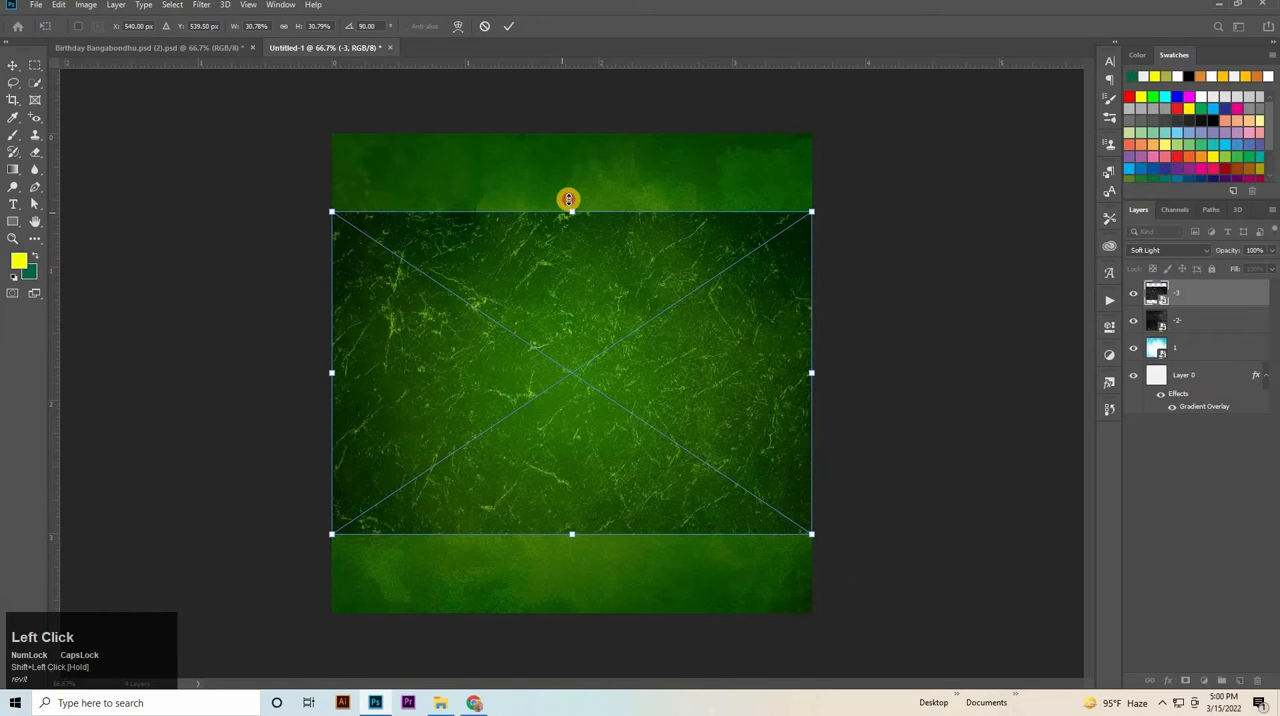
left_click_drag(566, 200, 572, 133)
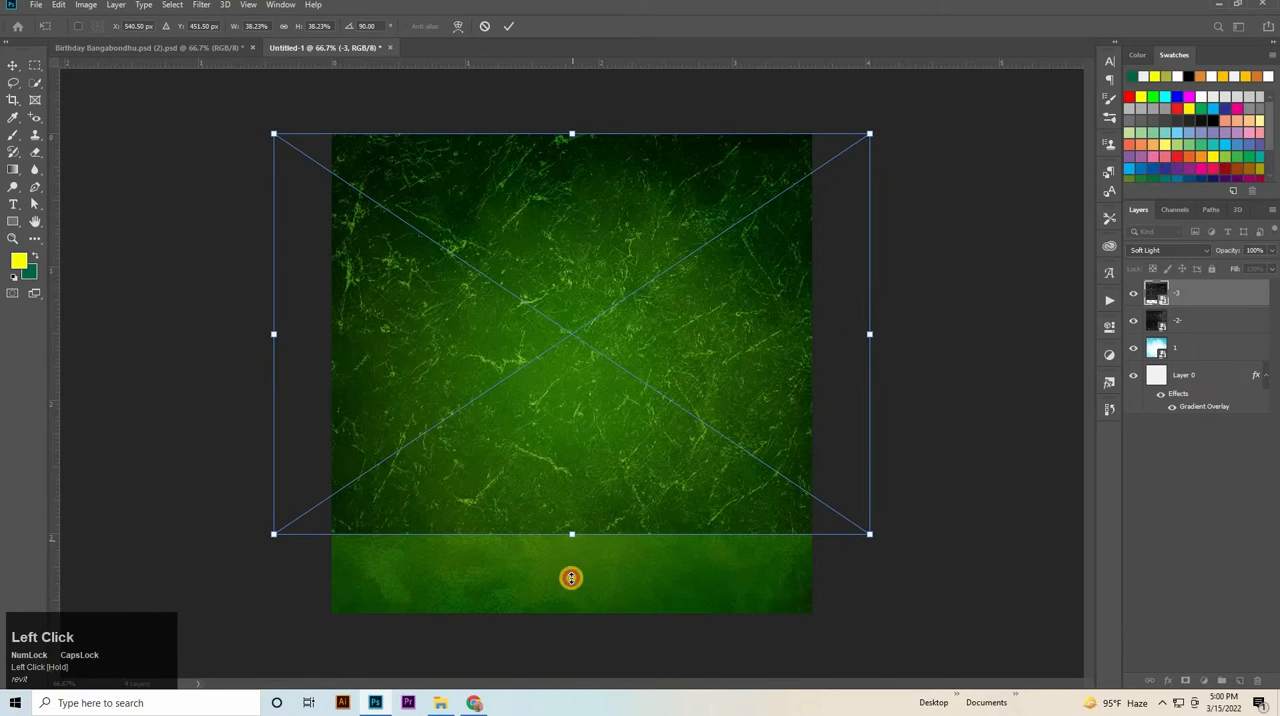
mouse_move(570, 578)
left_mouse_down()
mouse_move(580, 625)
mouse_move(592, 581)
mouse_move(576, 581)
left_mouse_up()
left_click_drag(566, 629, 566, 615)
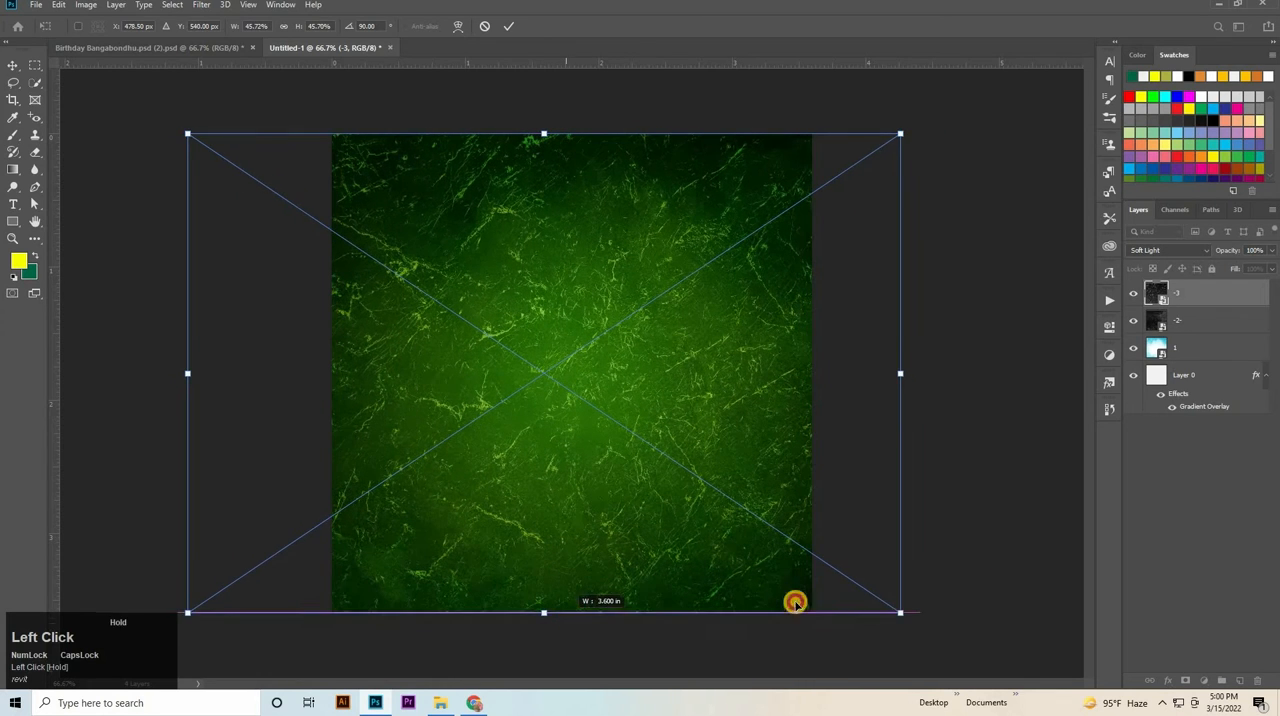
left_click_drag(795, 601, 797, 601)
left_click(1186, 291)
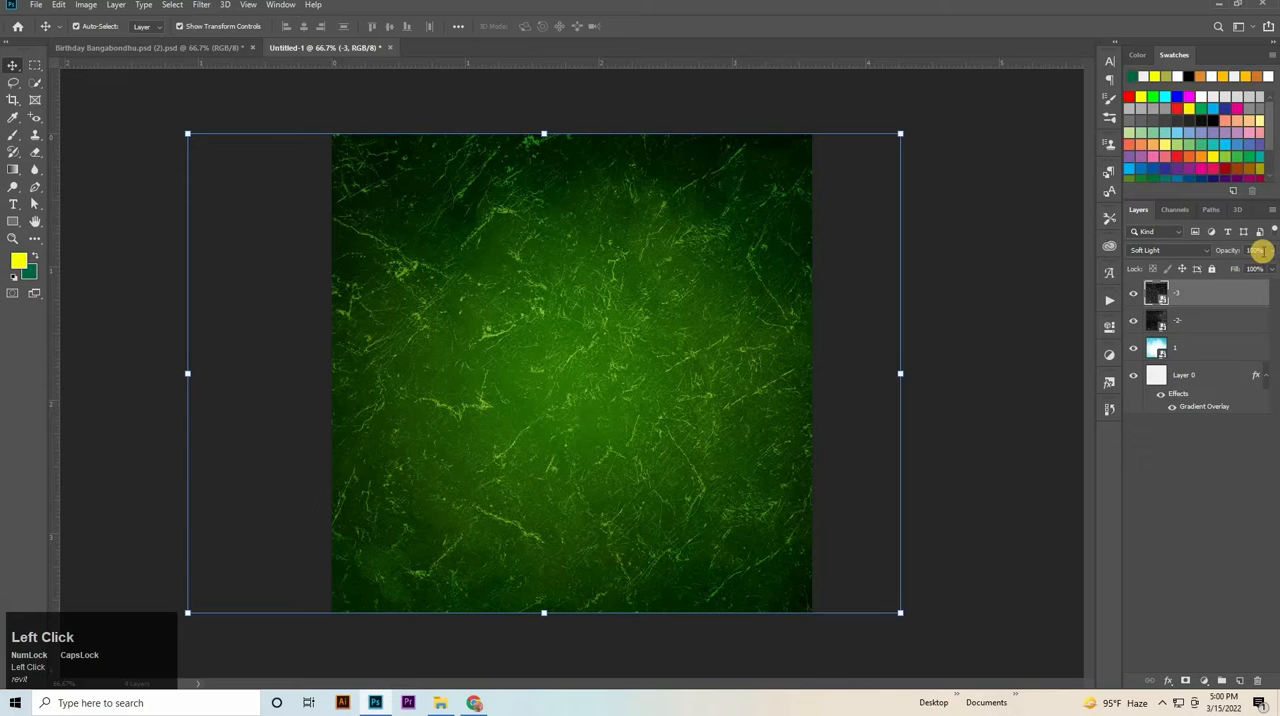
Reduce layer -3 to 30% opacity and 90% fill, and deselect it.
left_click(1258, 250)
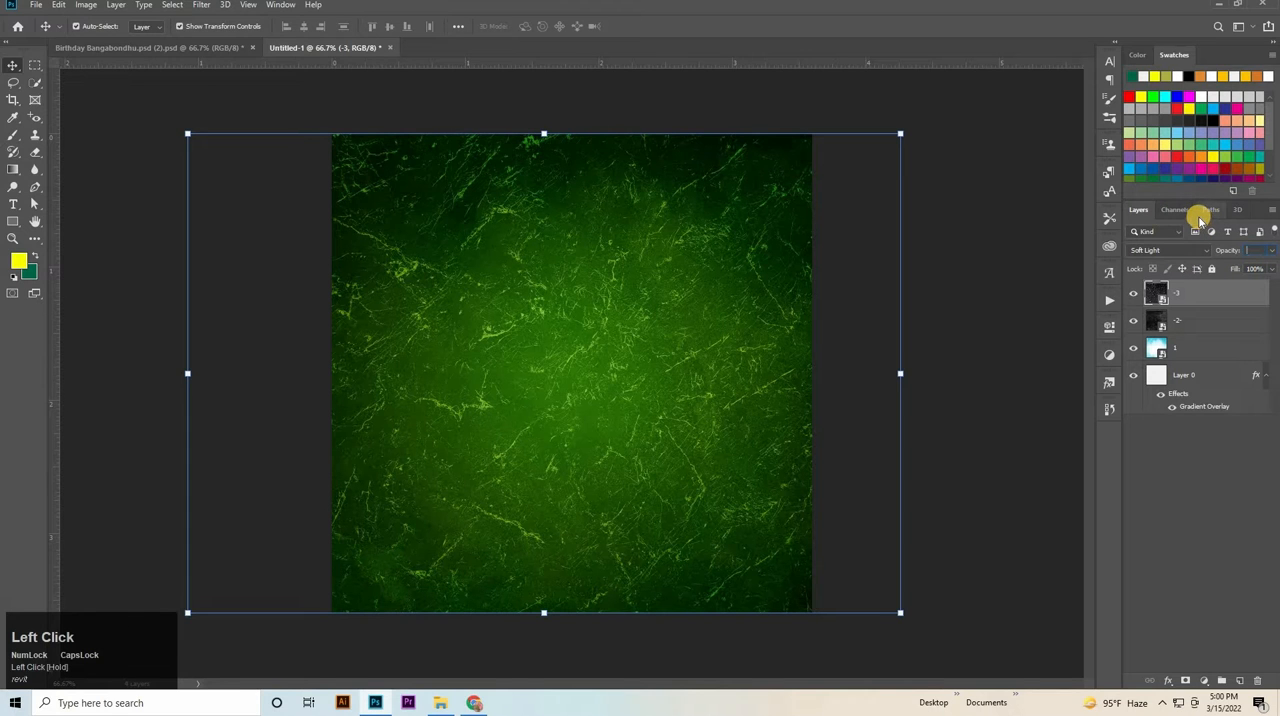
type("30")
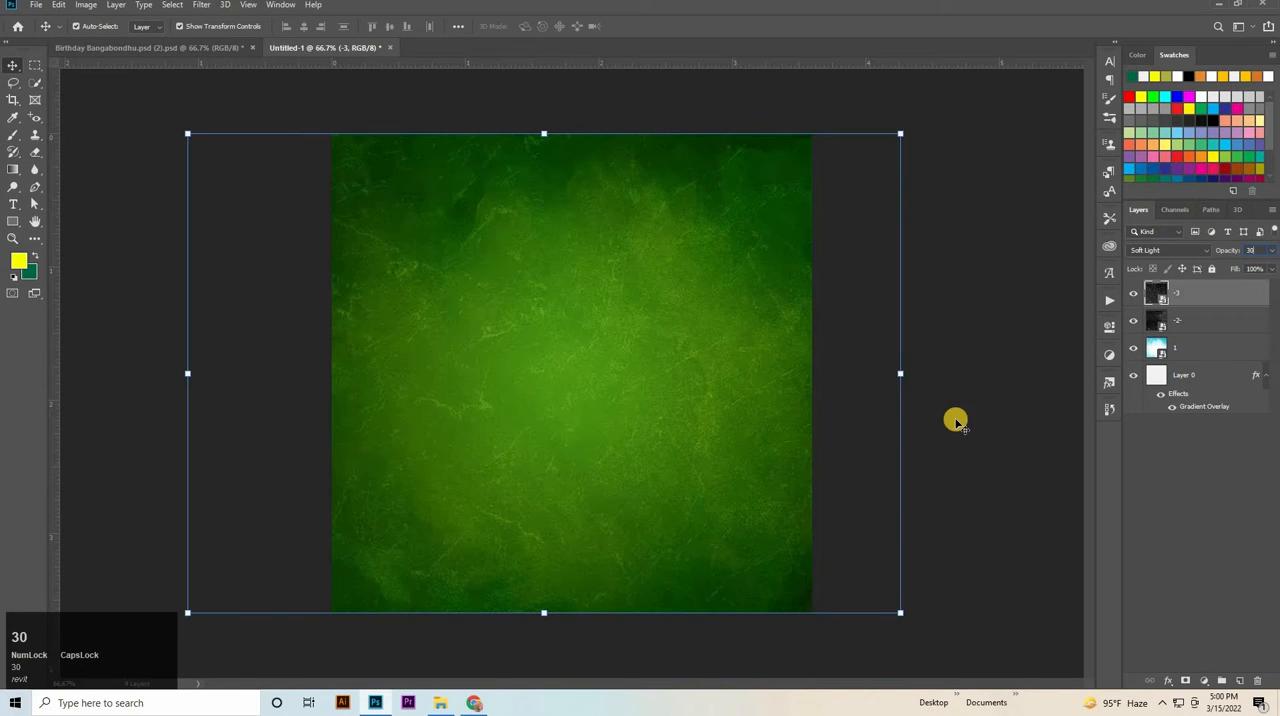
left_click(1253, 269)
key("shift+Down")
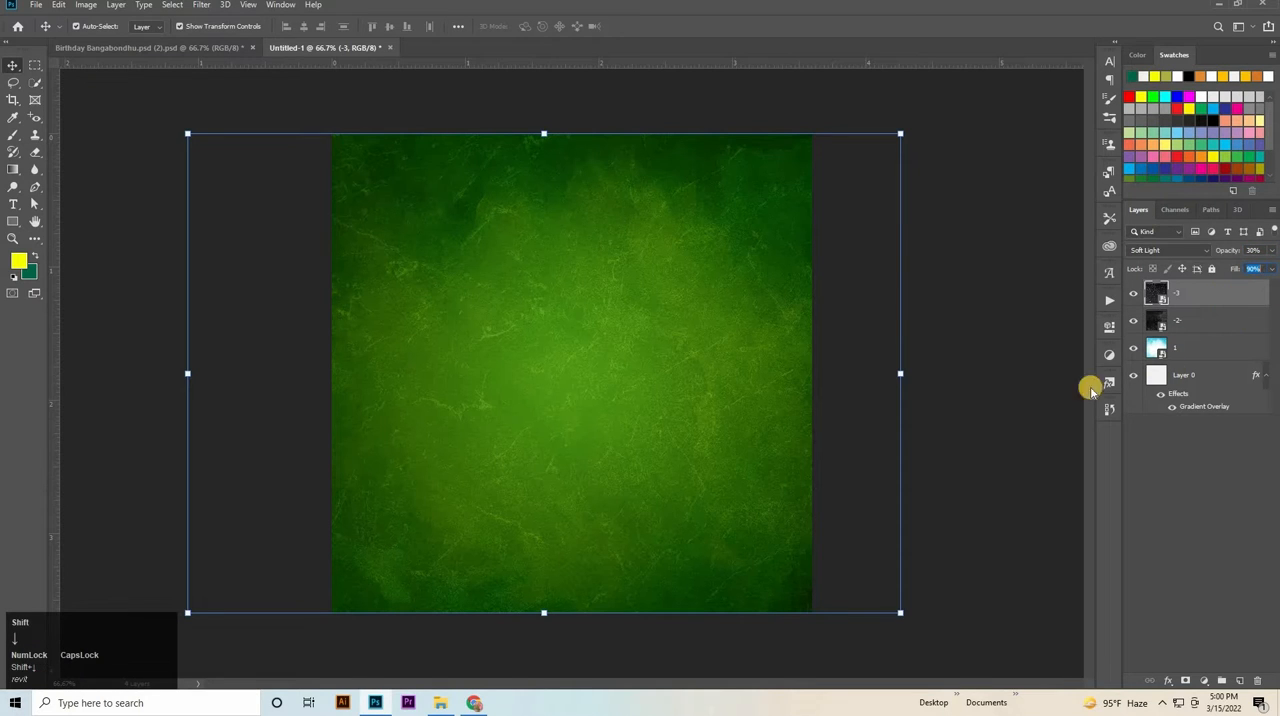
left_click(1040, 411)
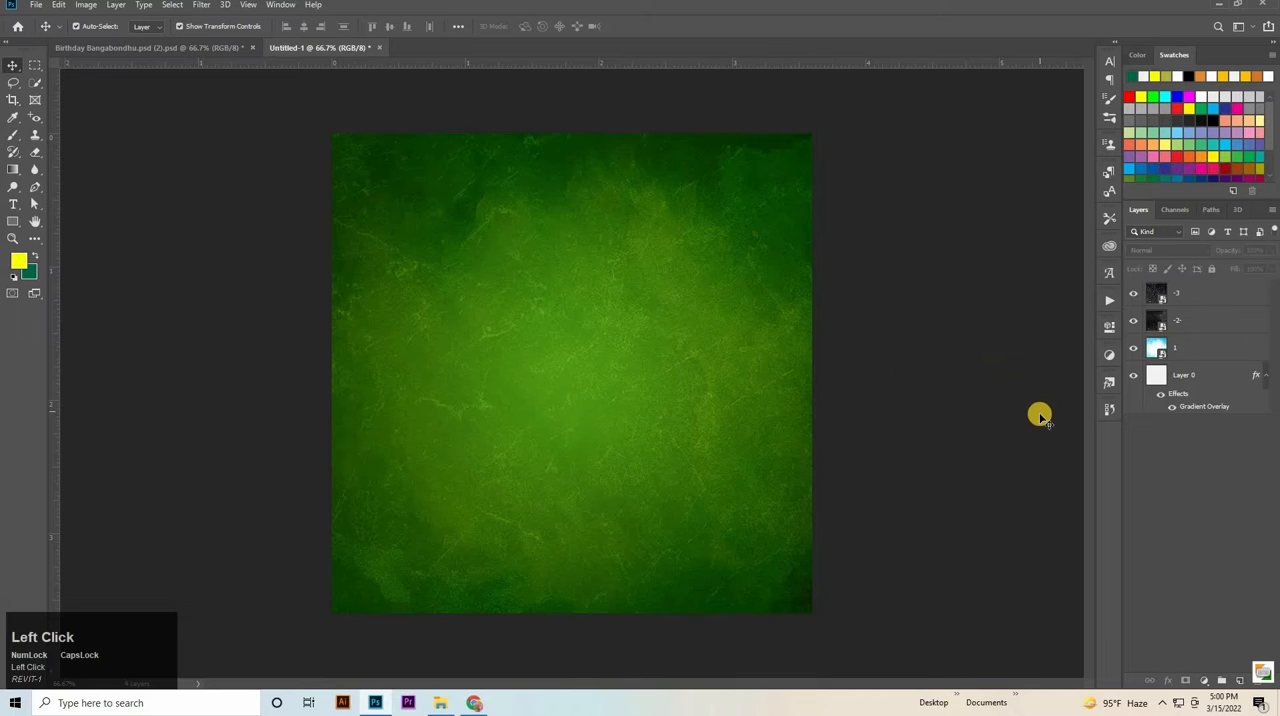
Add a Color Balance adjustment layer above layer -3 and set its midtones Cyan–Red value to +15.
left_click(1205, 681)
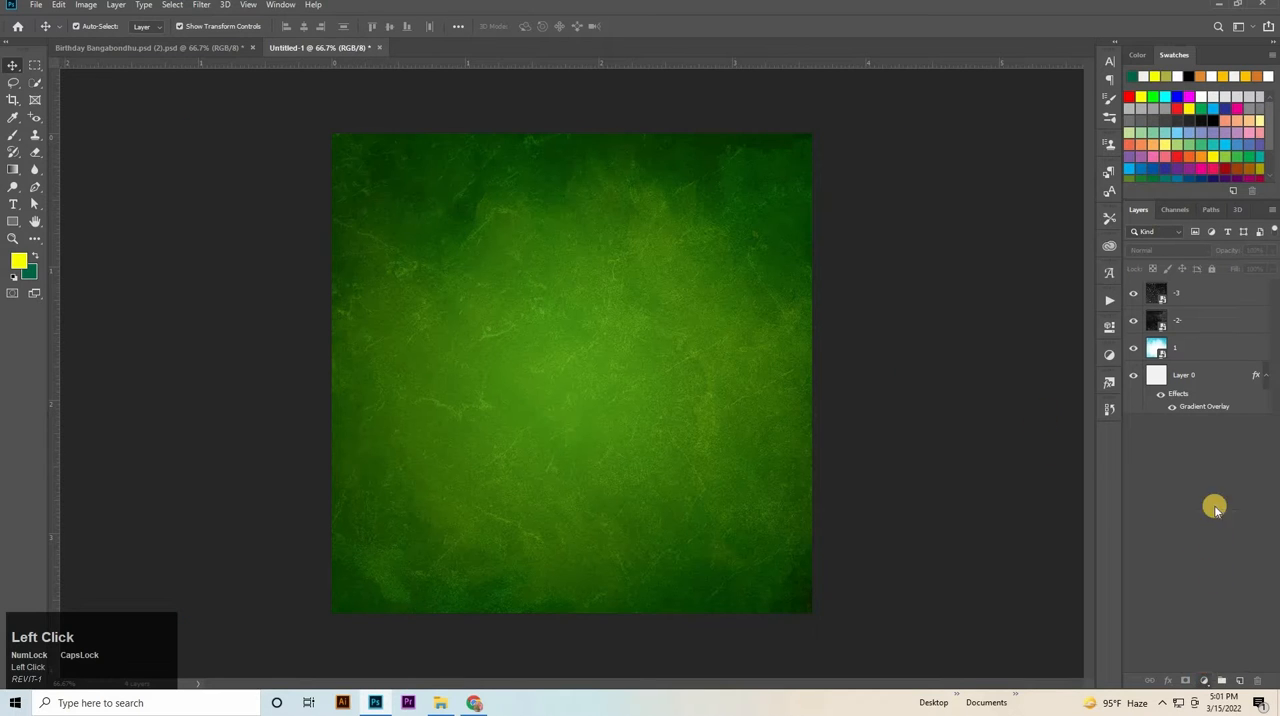
left_click(1220, 563)
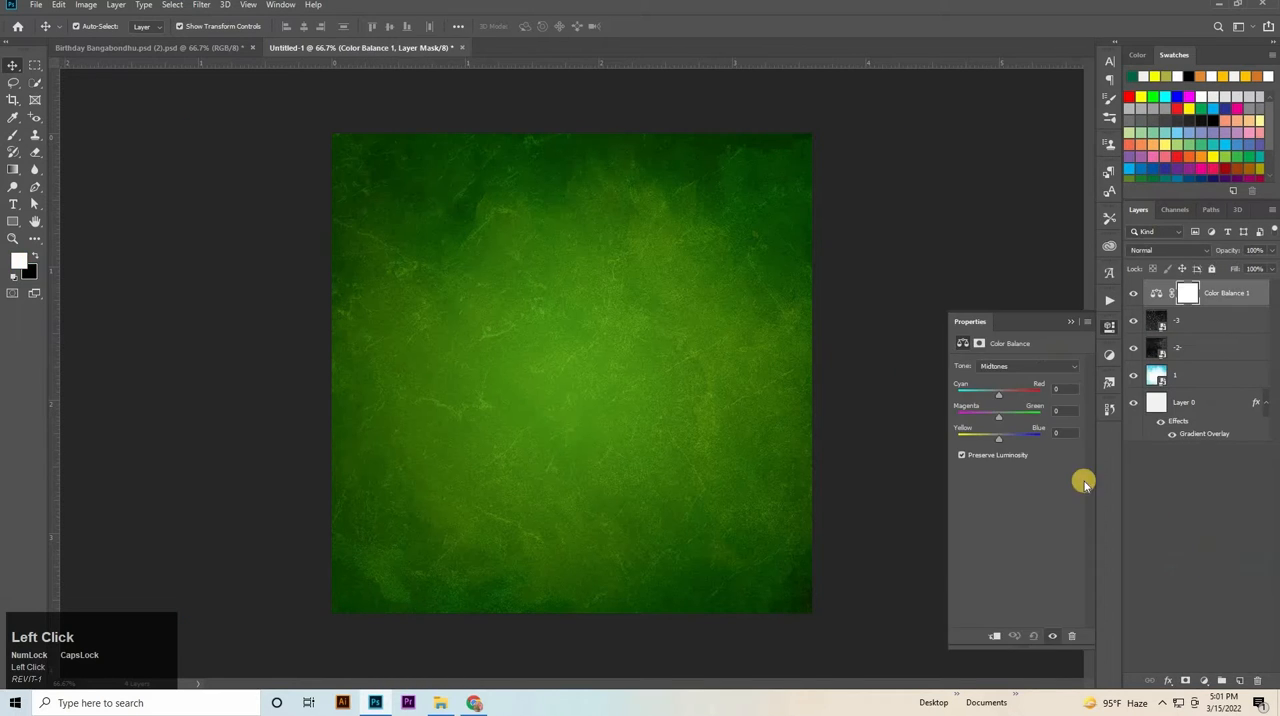
left_click_drag(1008, 396, 1043, 392)
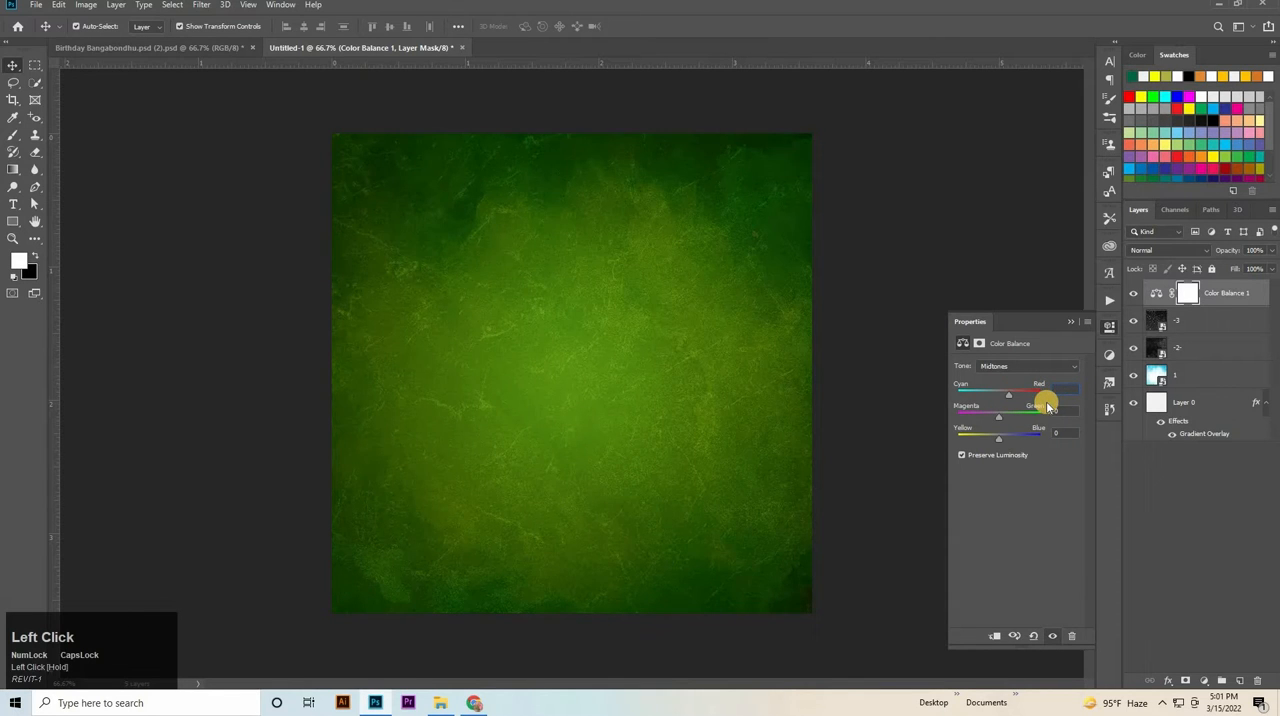
type("15")
left_click(1052, 412)
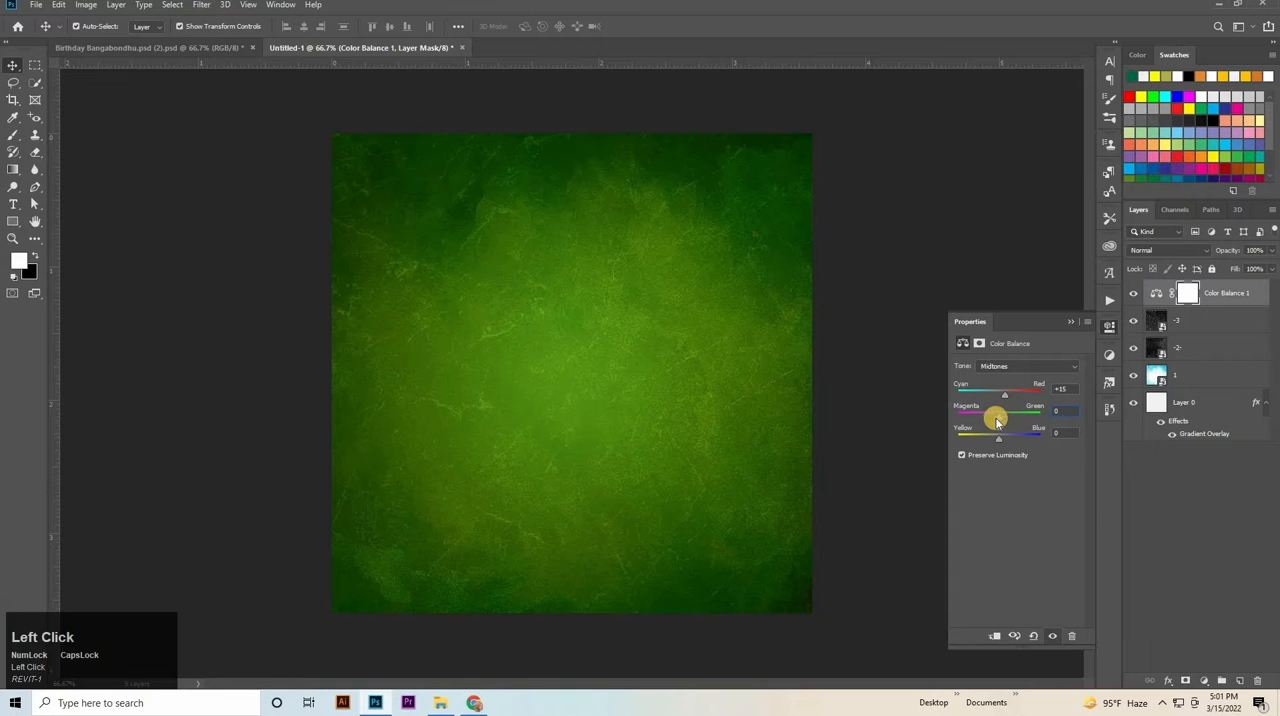
Set the Color Balance midtones to +28 for Magenta–Green and +22 for Yellow–Blue, and close the adjustment settings.
left_click_drag(1002, 419, 1010, 420)
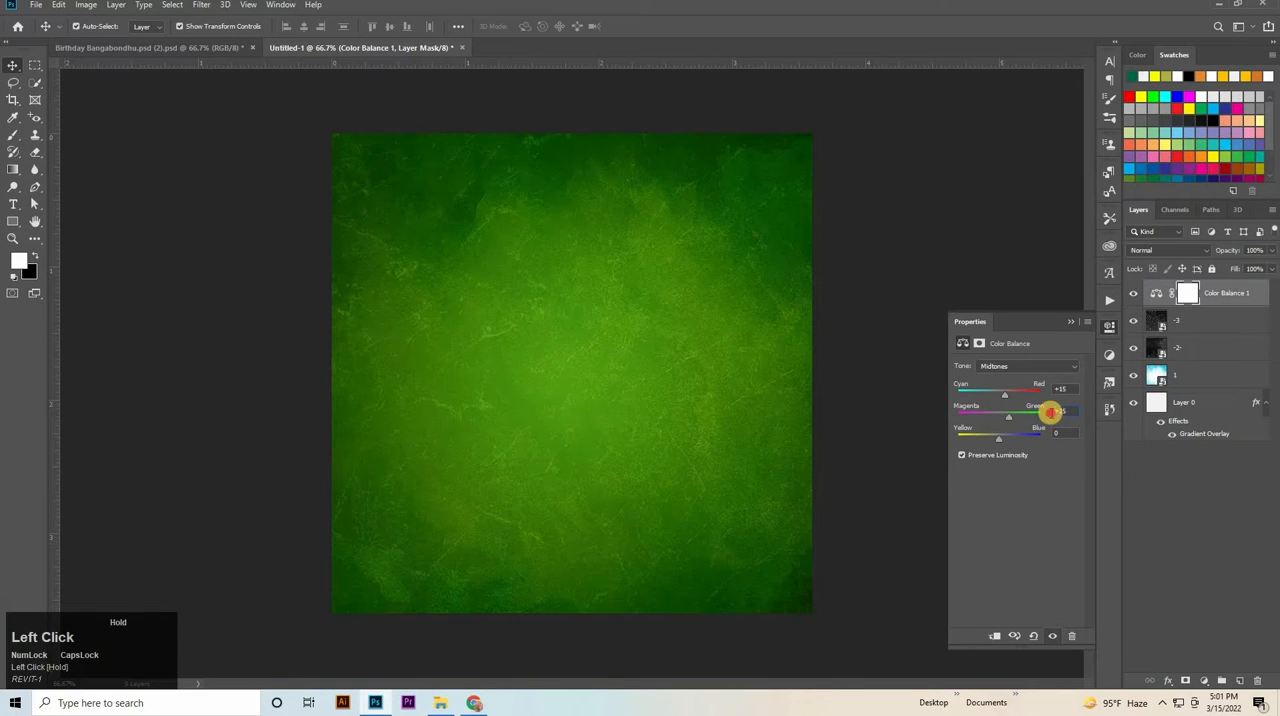
key("Up")
key("Up")
key("Up")
key("Up")
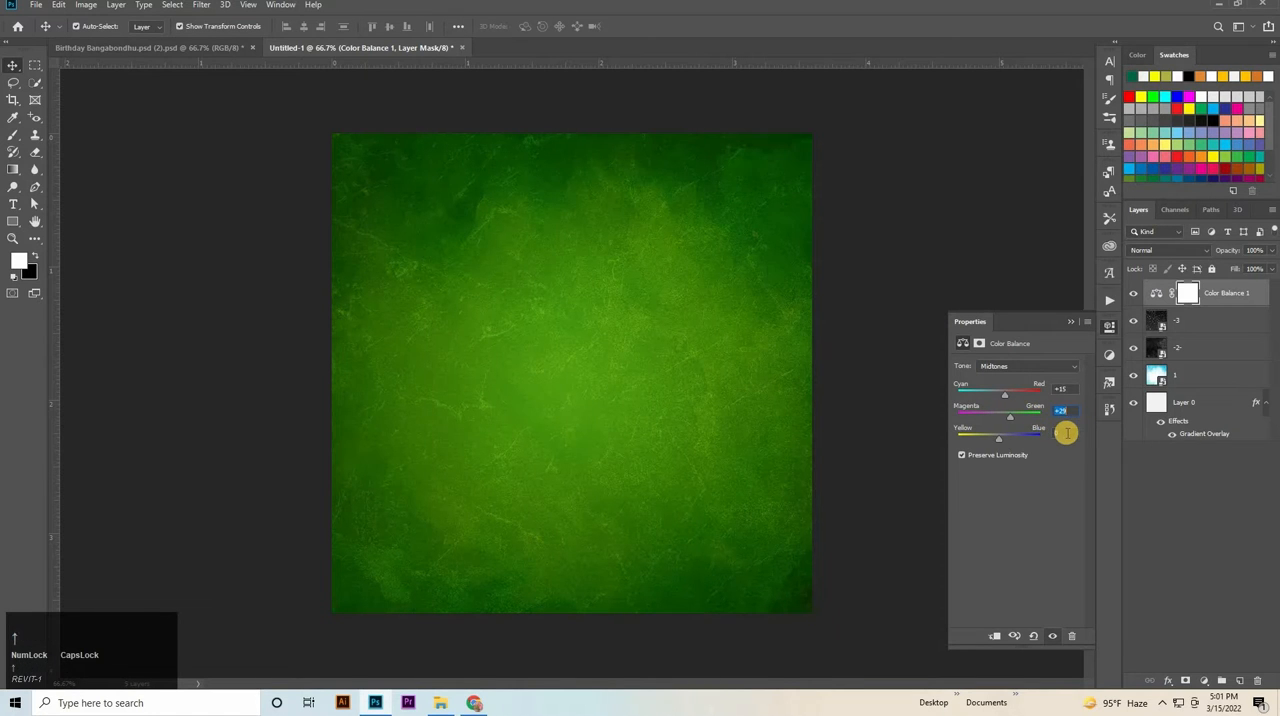
left_click(1050, 433)
left_click_drag(997, 439, 993, 443)
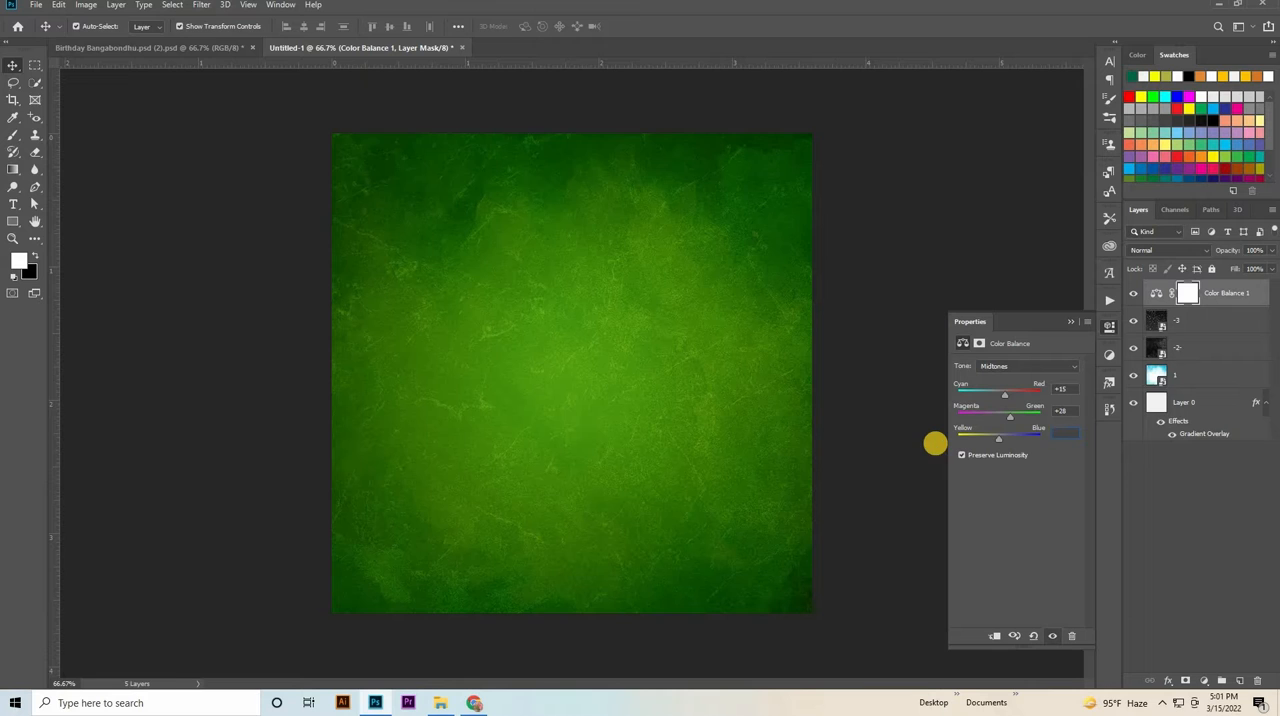
type("22")
left_click(1113, 330)
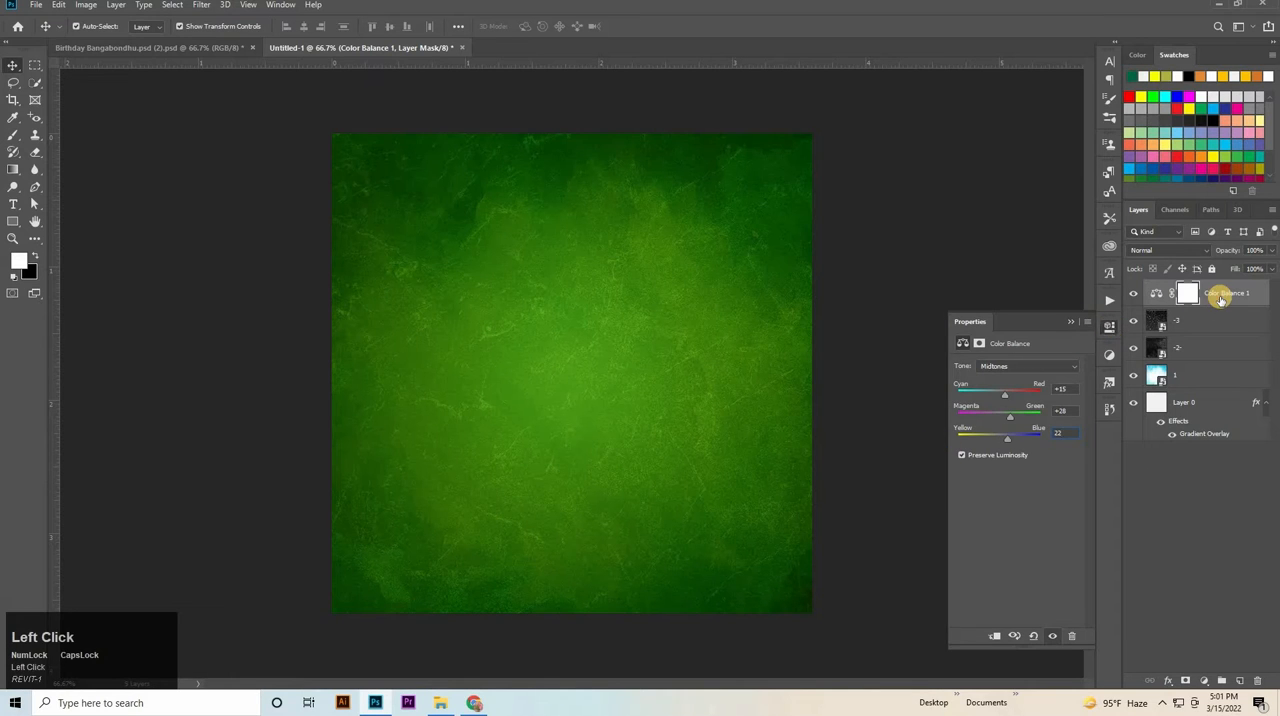
Group all layers from the Color Balance adjustment down to Layer 0 and name the group BACKGROUND.
left_click(1220, 296)
left_click(1180, 295)
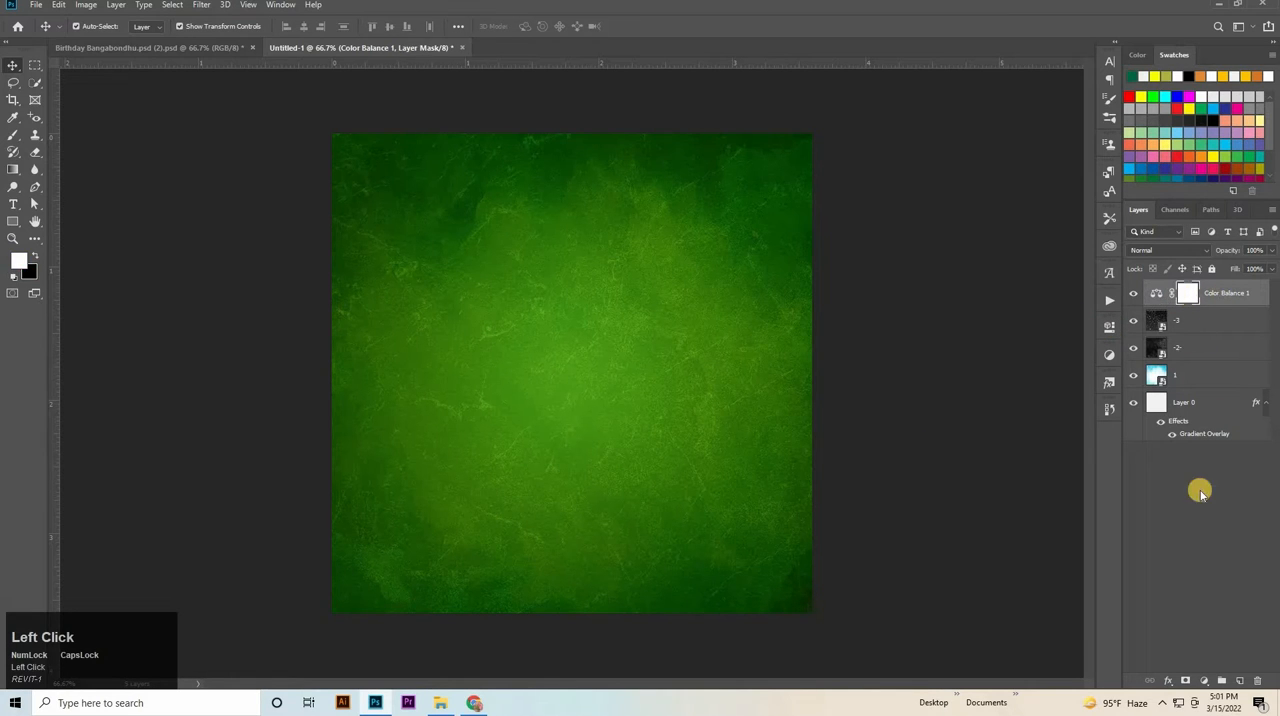
left_click(1203, 427, "shift")
key("ctrl+g")
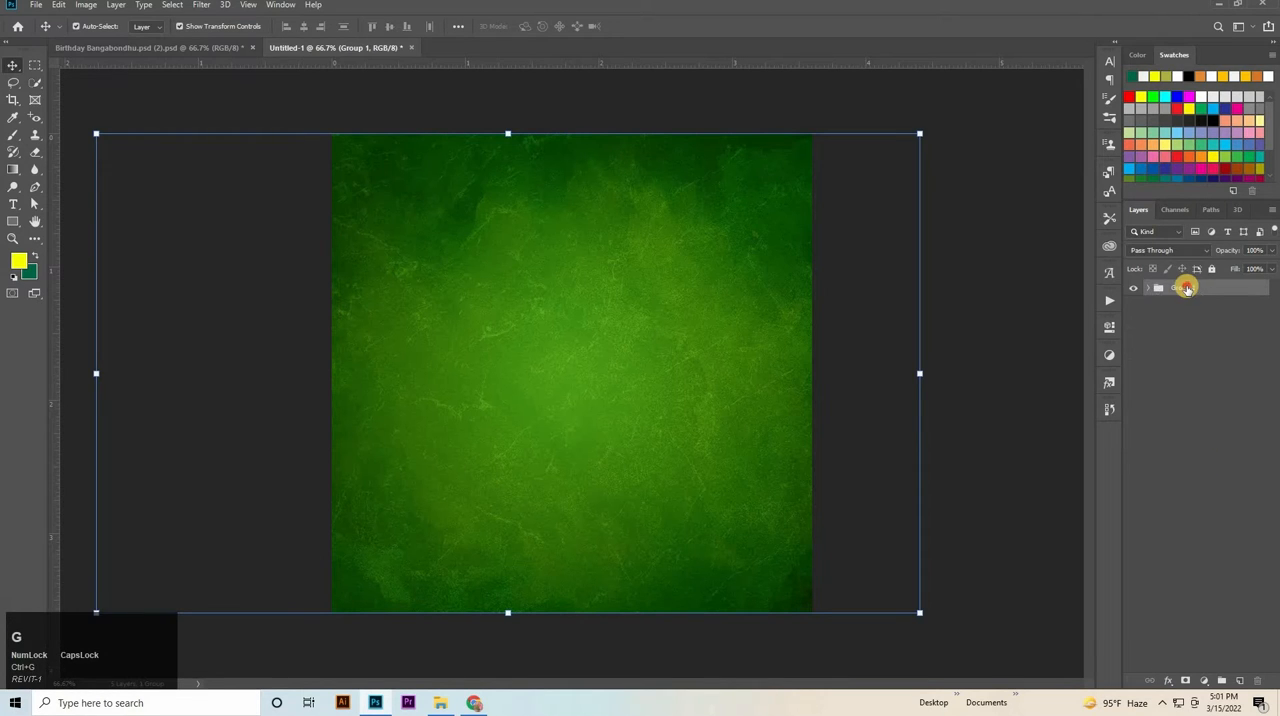
double_click(1181, 287)
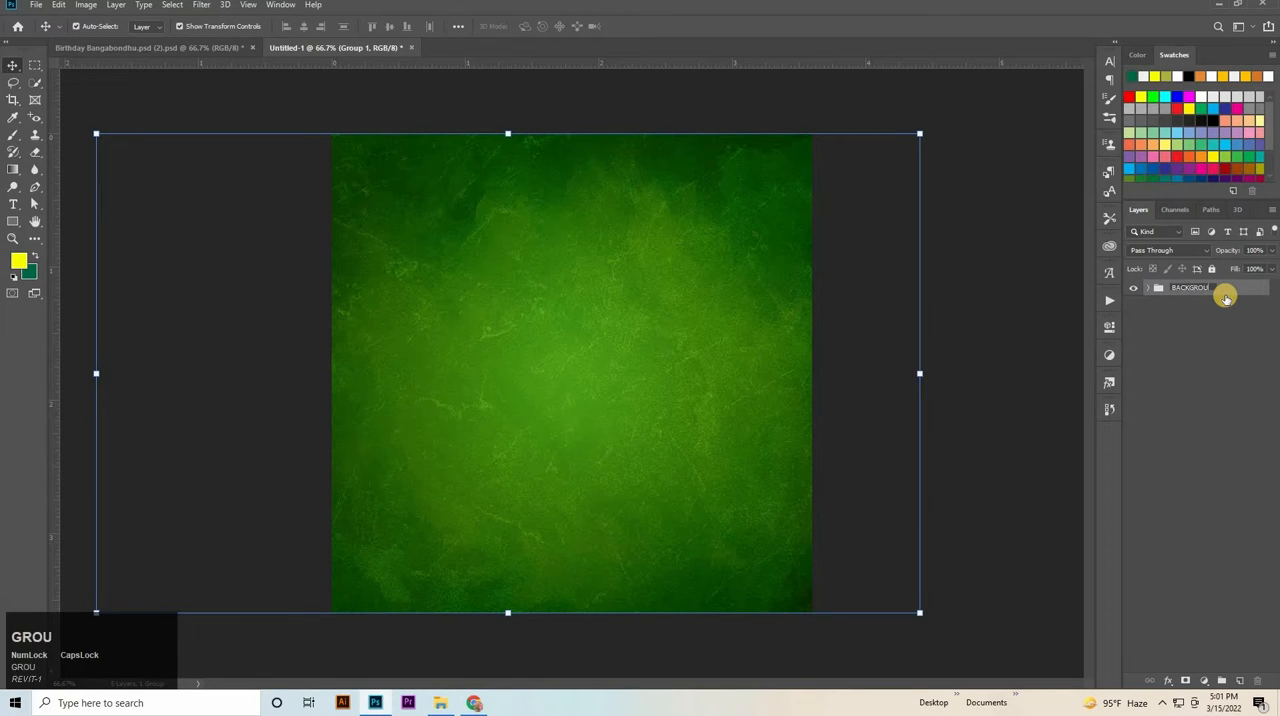
type("BACKGROUND")
key("Return")
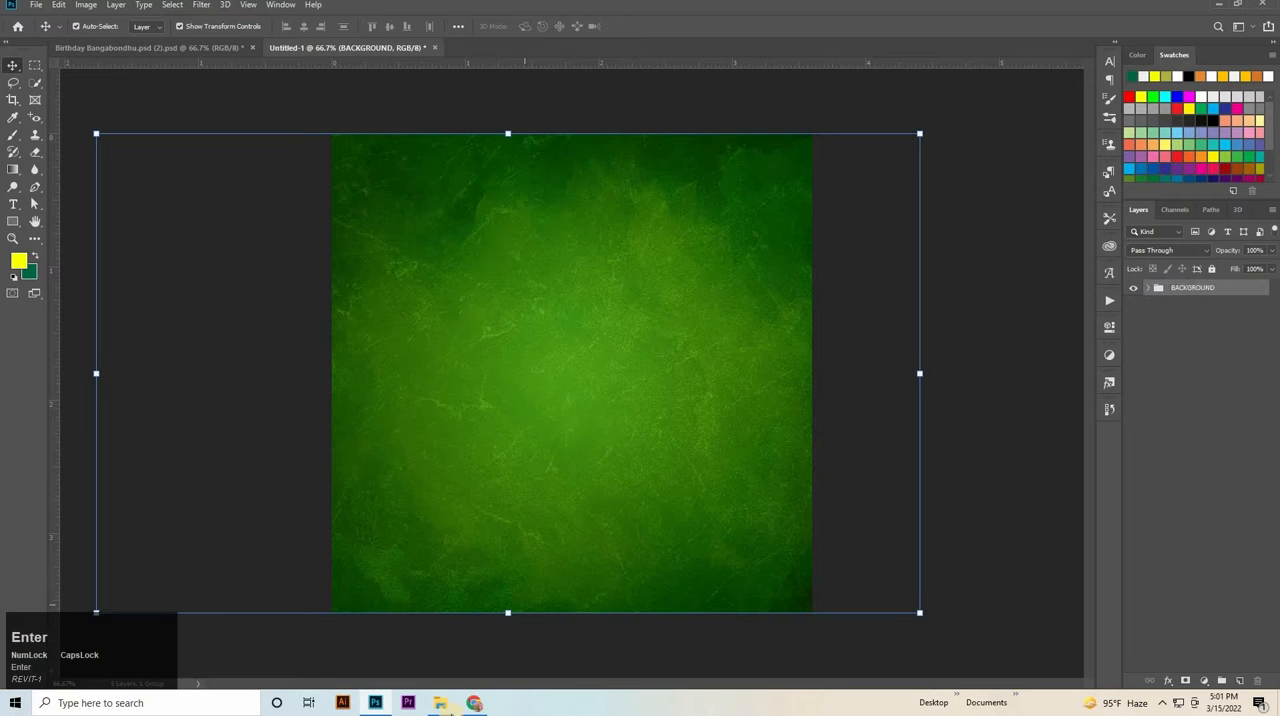
Place the flag-map of Bangladesh image from the file folder at the canvas centre, above the BACKGROUND group.
left_click(440, 702)
left_click_drag(448, 130, 576, 382)
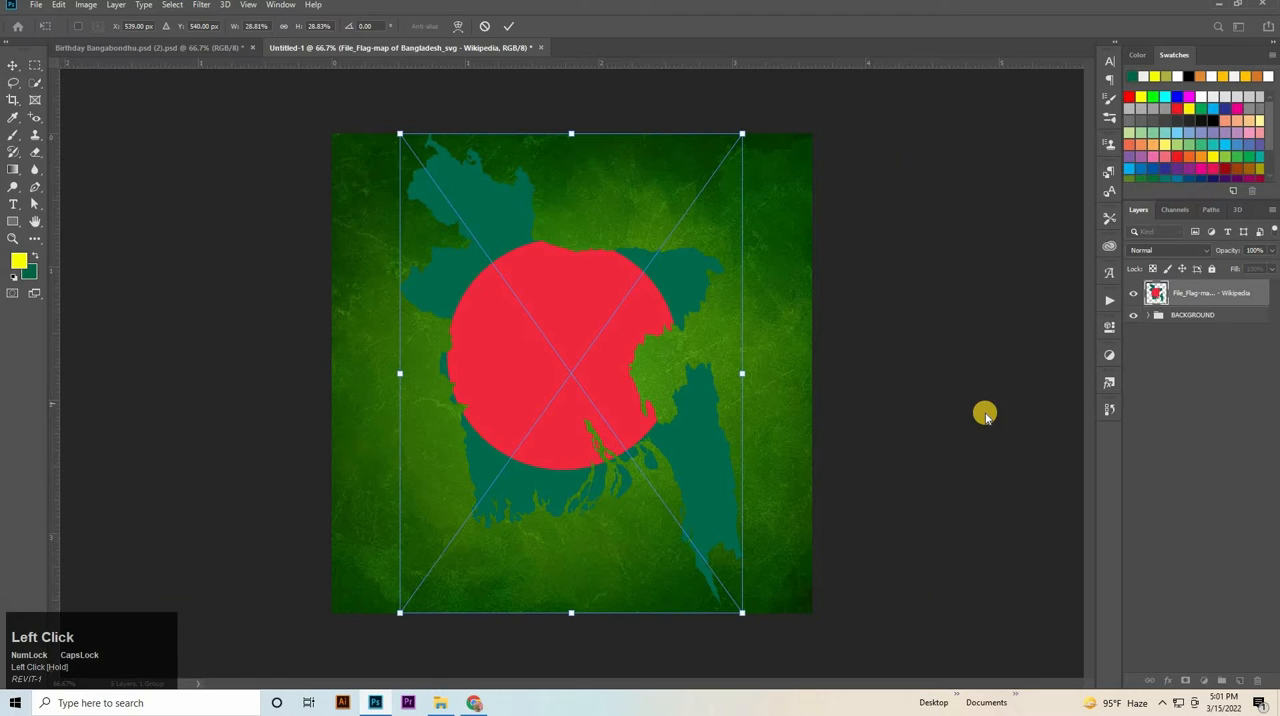
left_click(1203, 325)
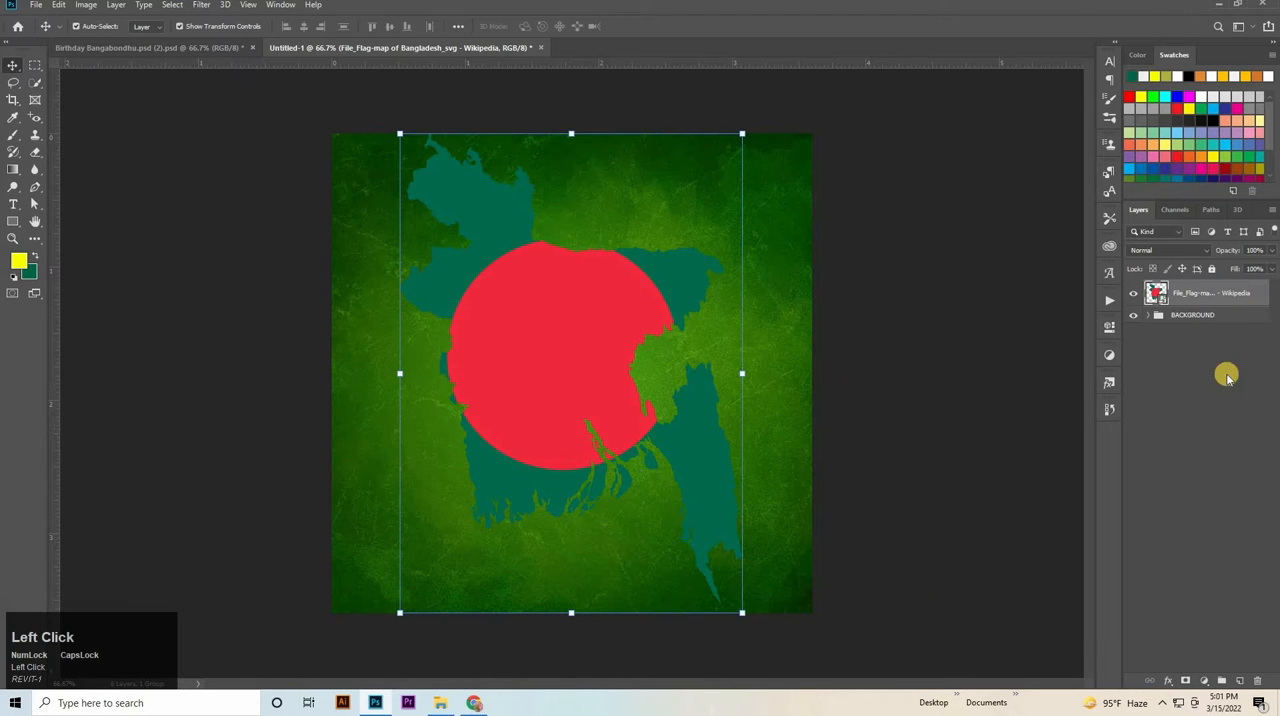
Add a 1 px white (#ffffff) outside Stroke at 50% opacity to the flag-map layer.
right_click(1215, 297)
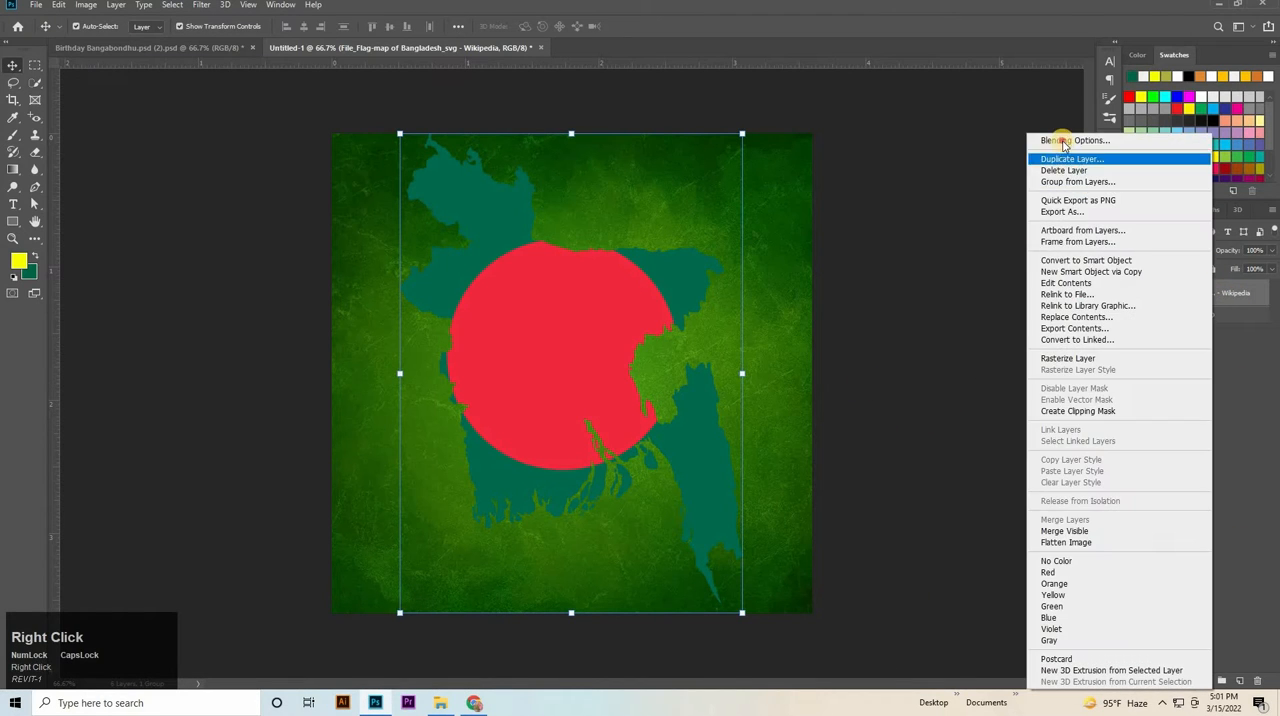
left_click(1062, 138)
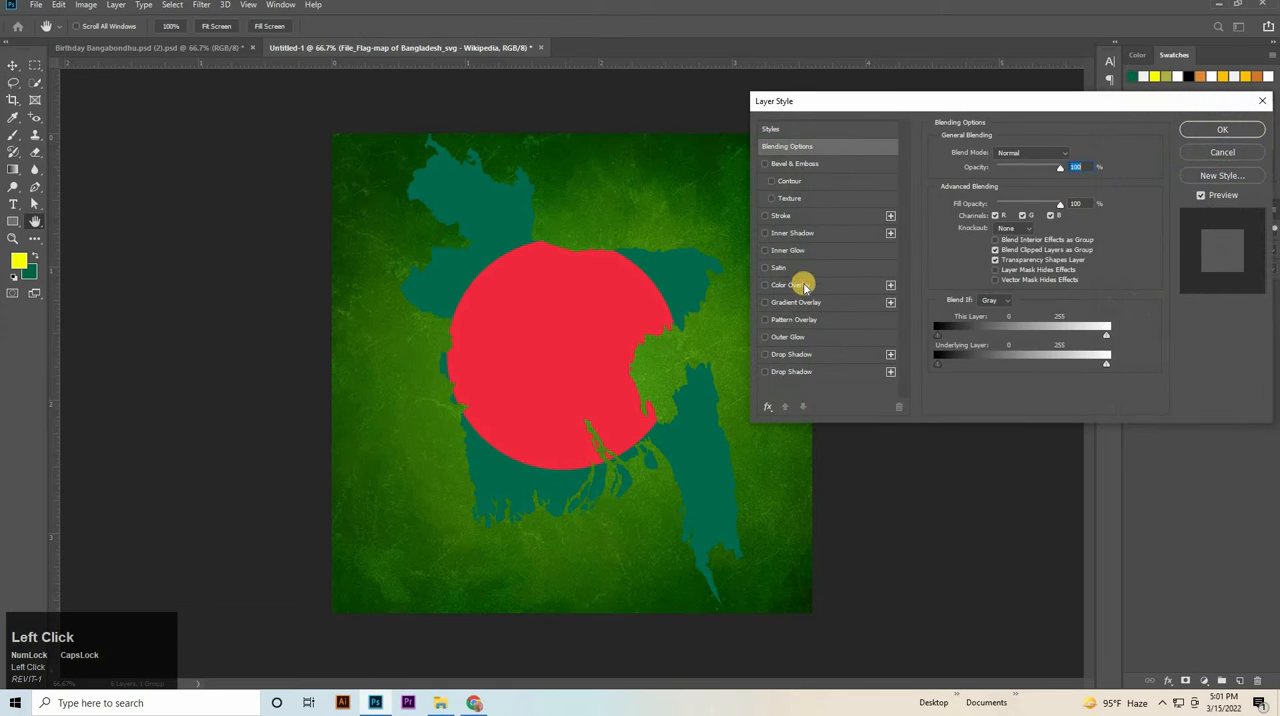
left_click(785, 220)
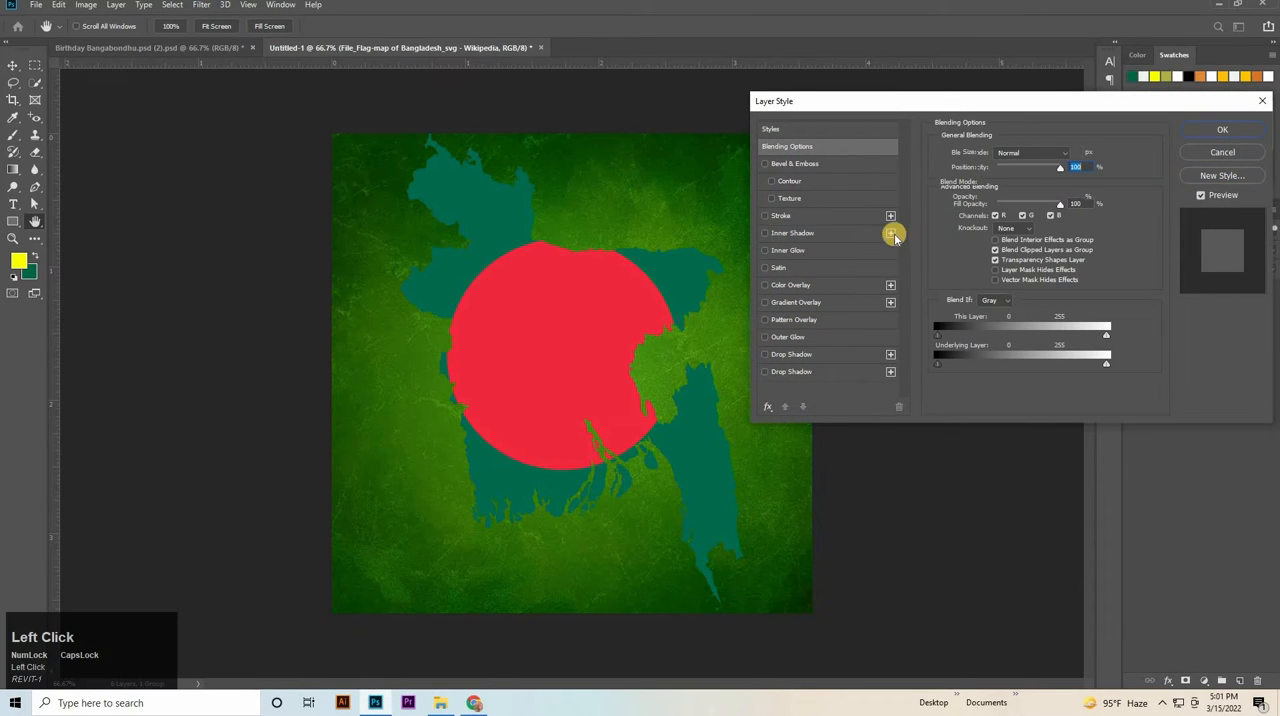
left_click(967, 249)
left_click(753, 350)
left_click(713, 346)
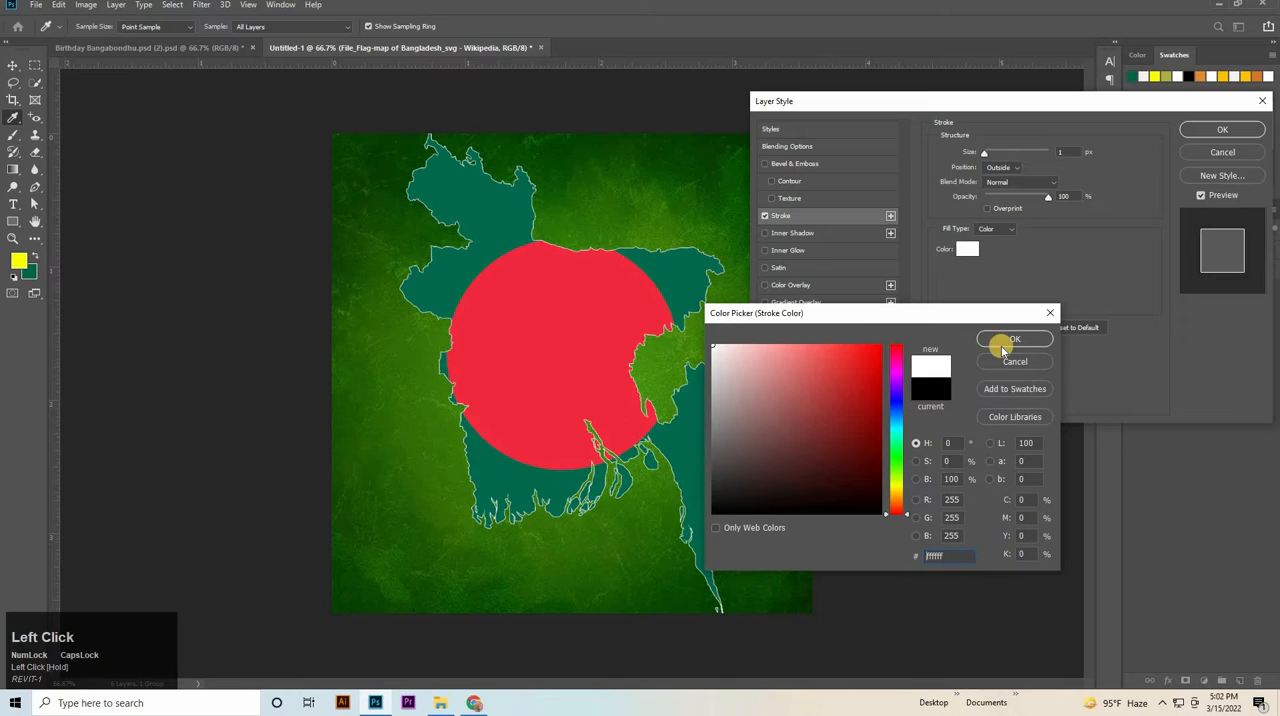
left_click(1000, 334)
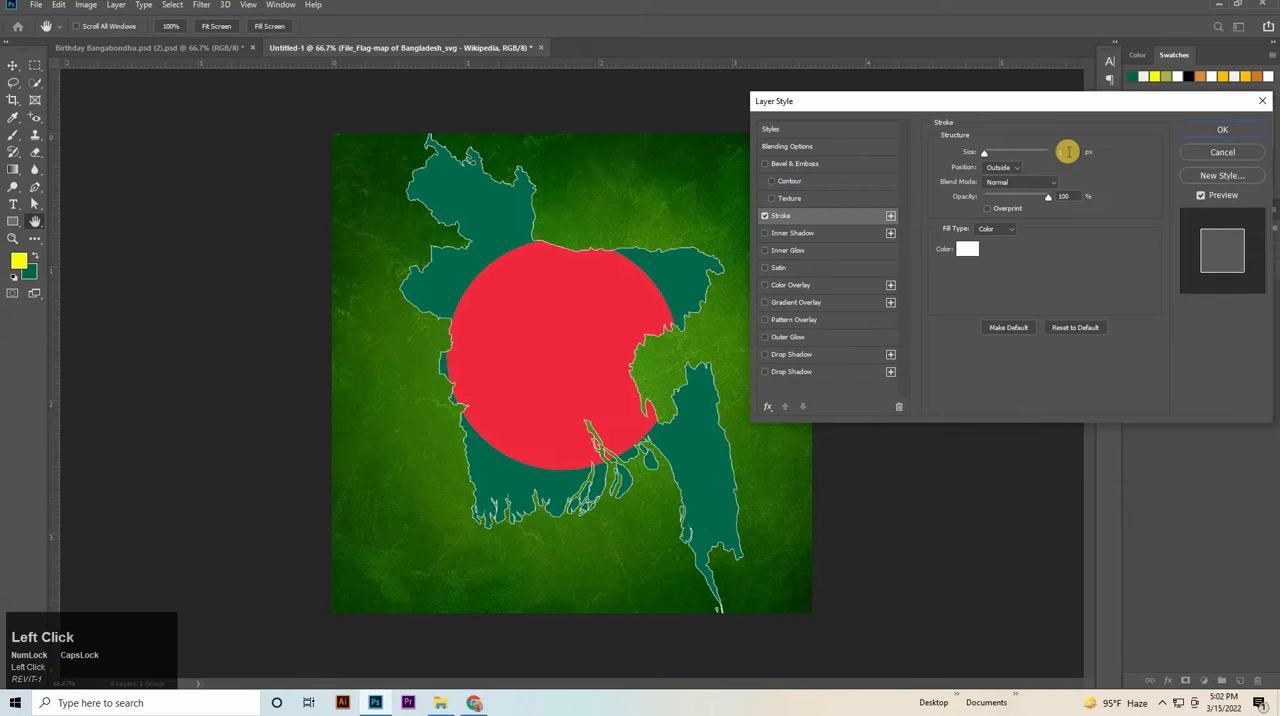
left_click(1064, 151)
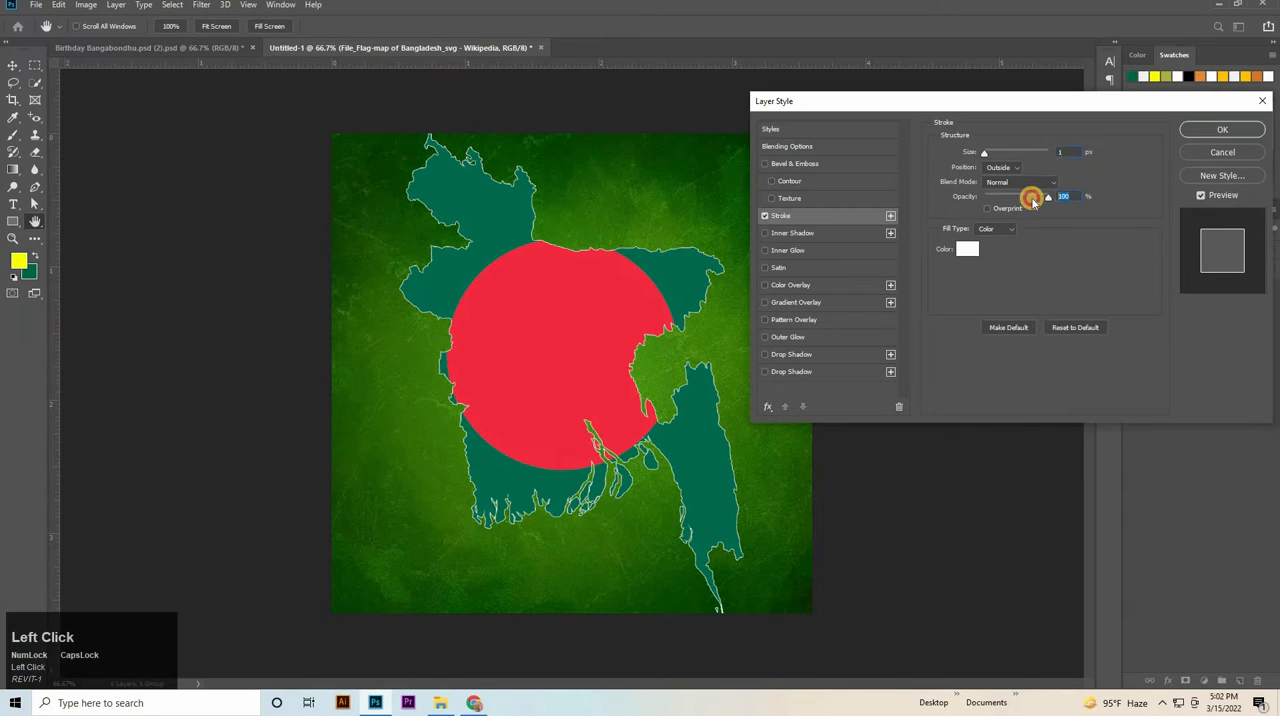
key("BackSpace")
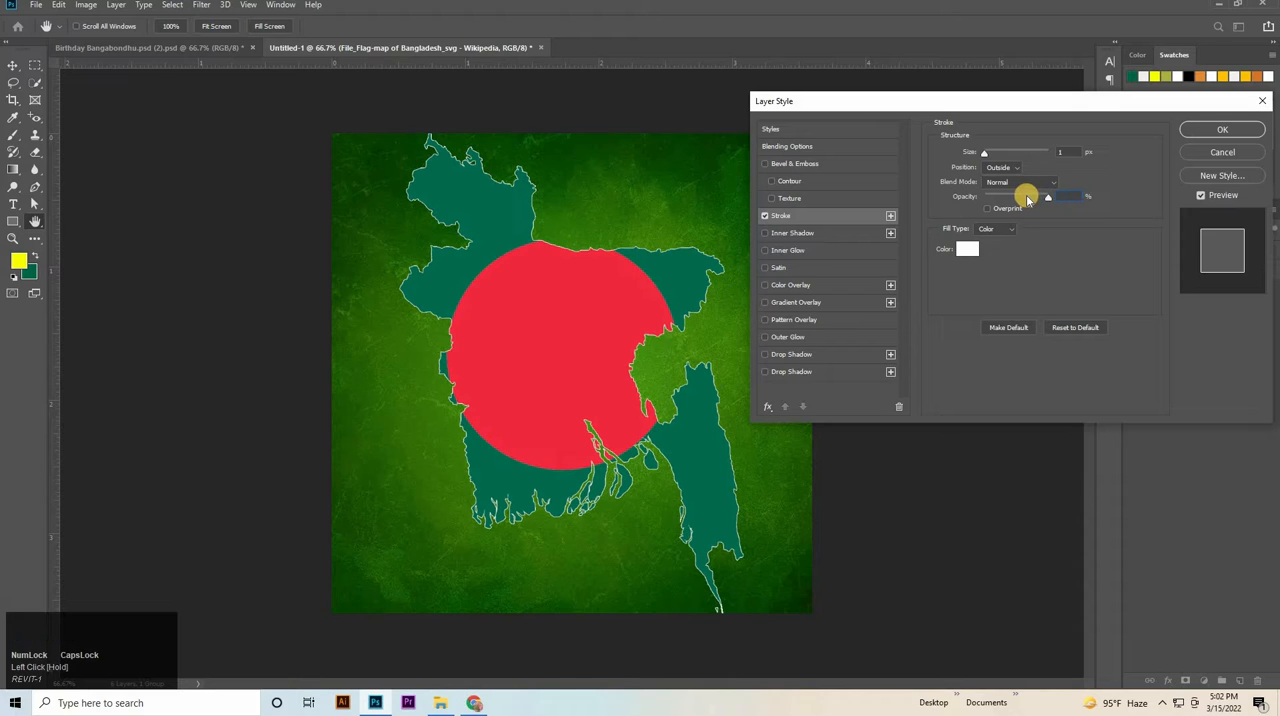
type("50")
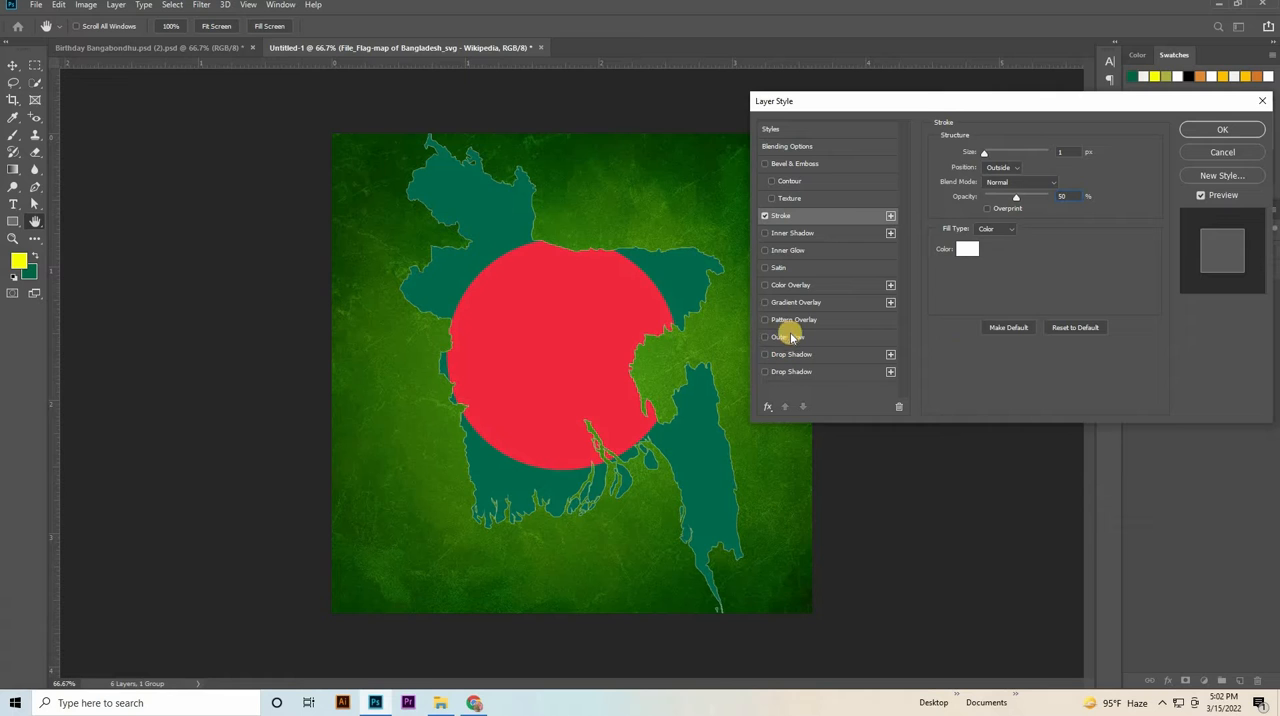
Enable a Gradient Overlay on the flag-map layer, set the gradient's first colour stop to #006546, and copy that hex code.
left_click(791, 303)
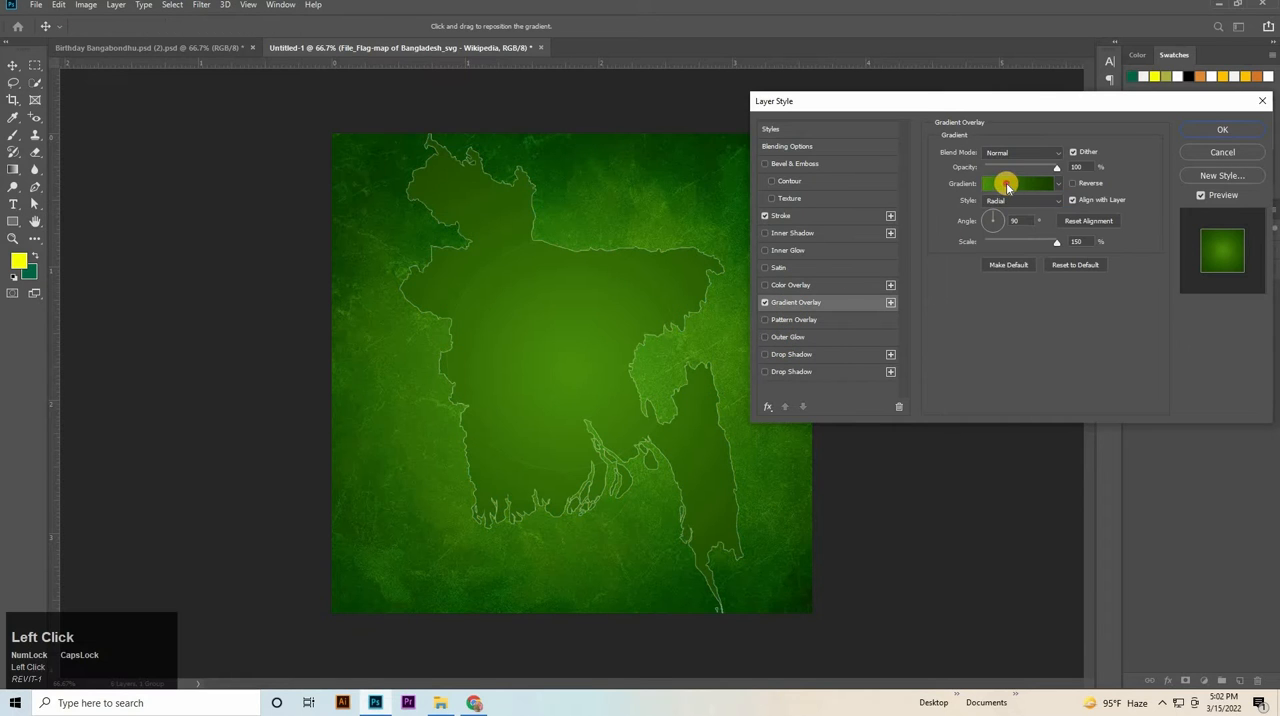
left_click(1004, 185)
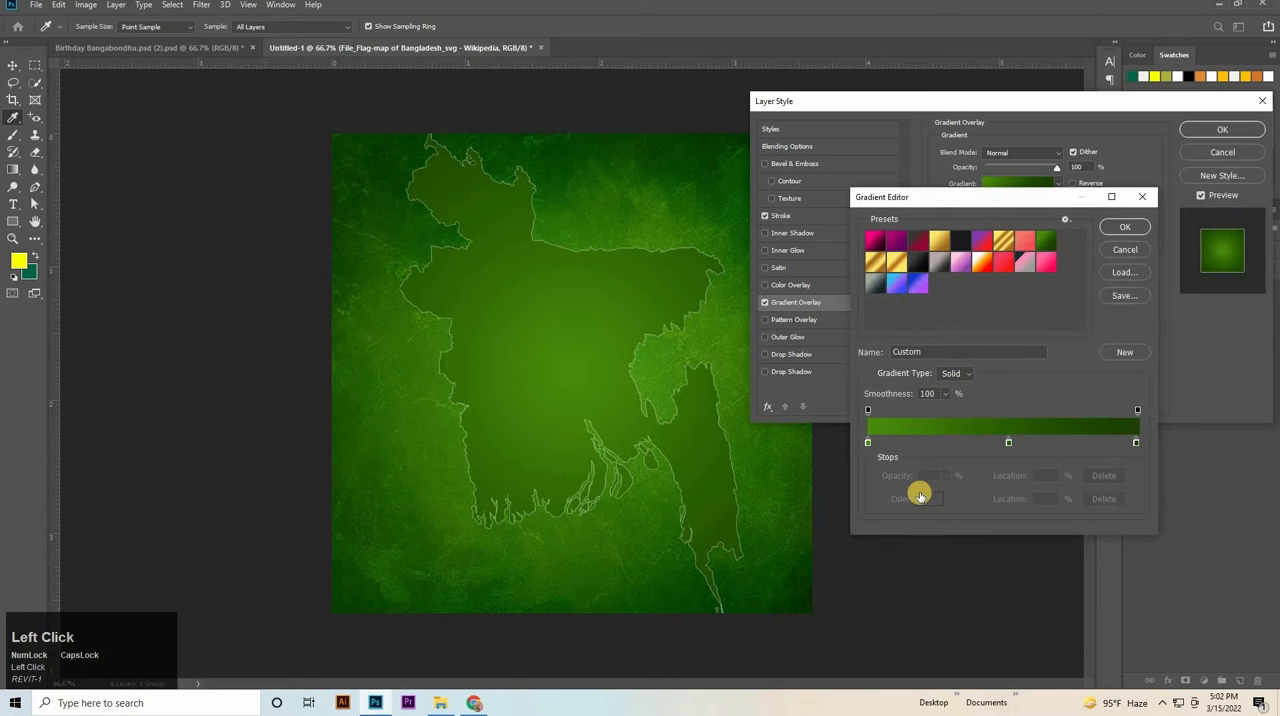
left_click(919, 497)
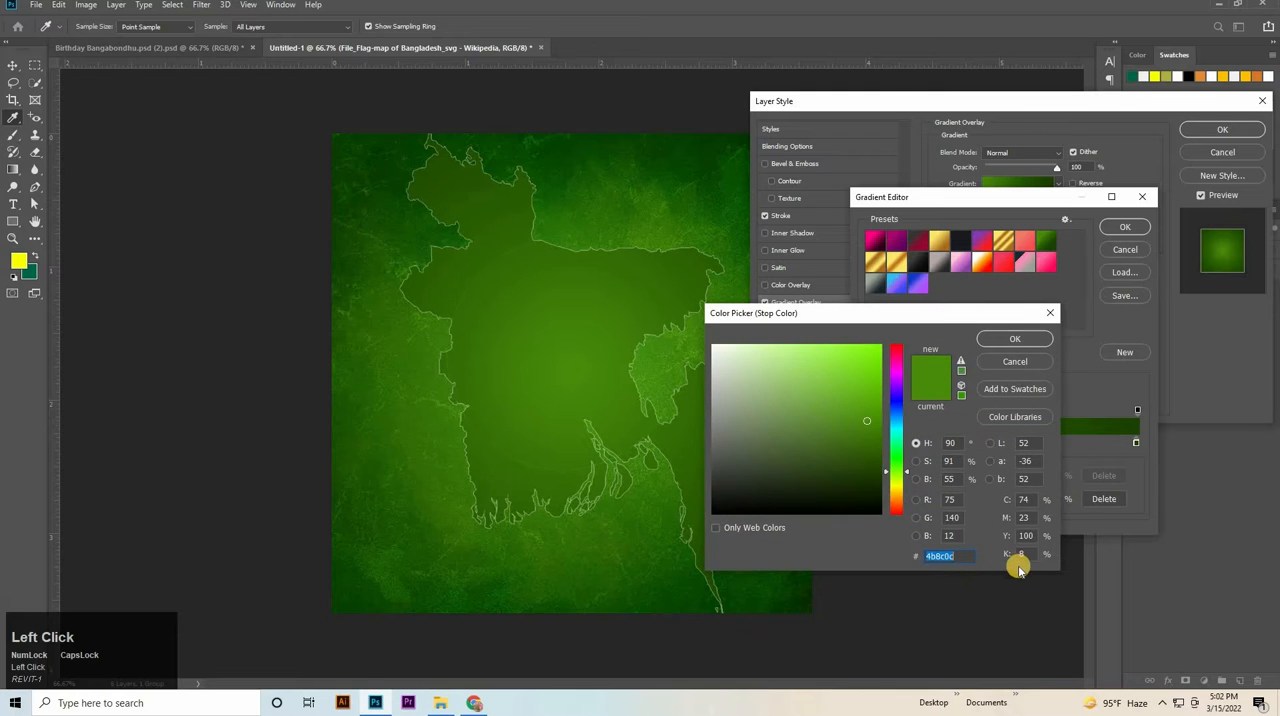
key("BackSpace")
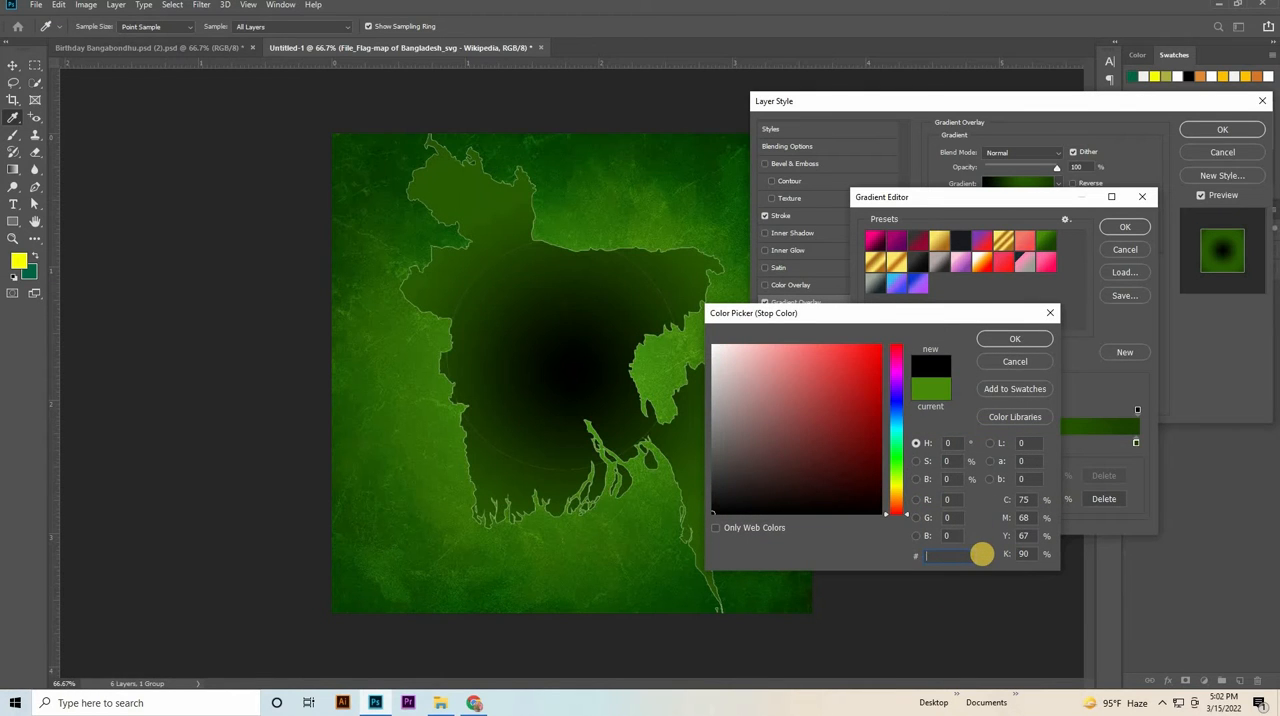
type("00")
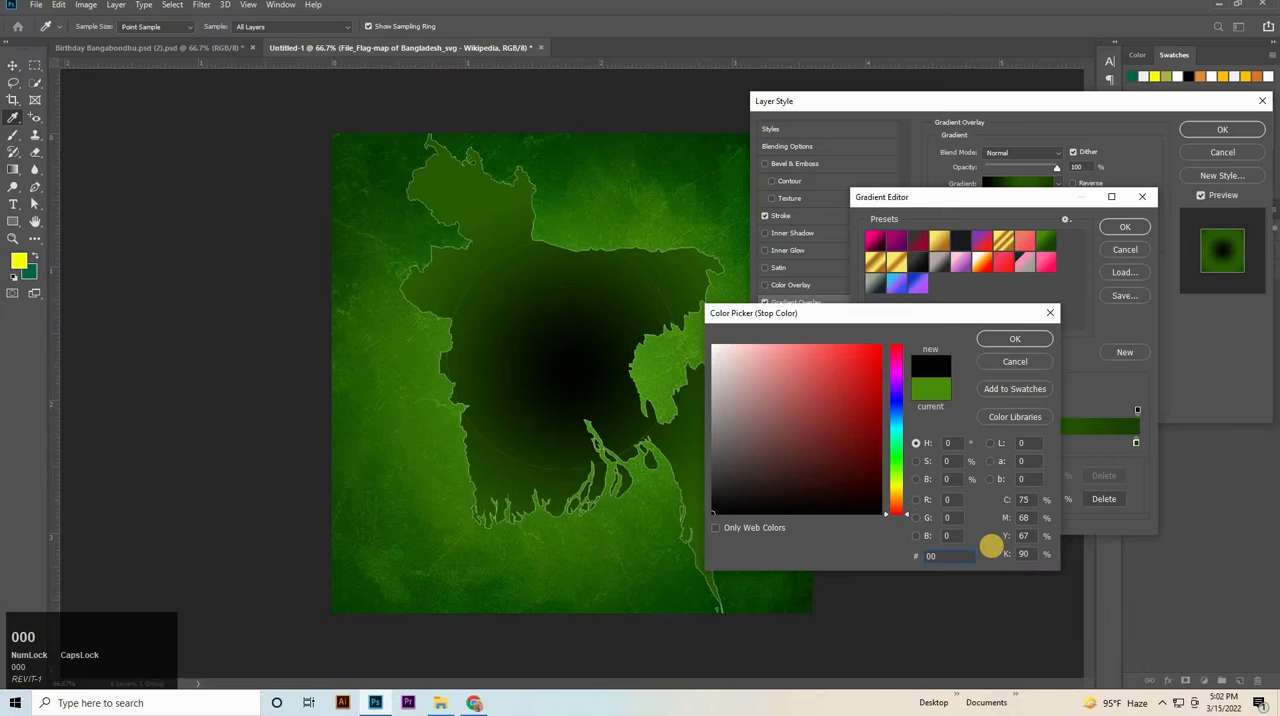
type("6")
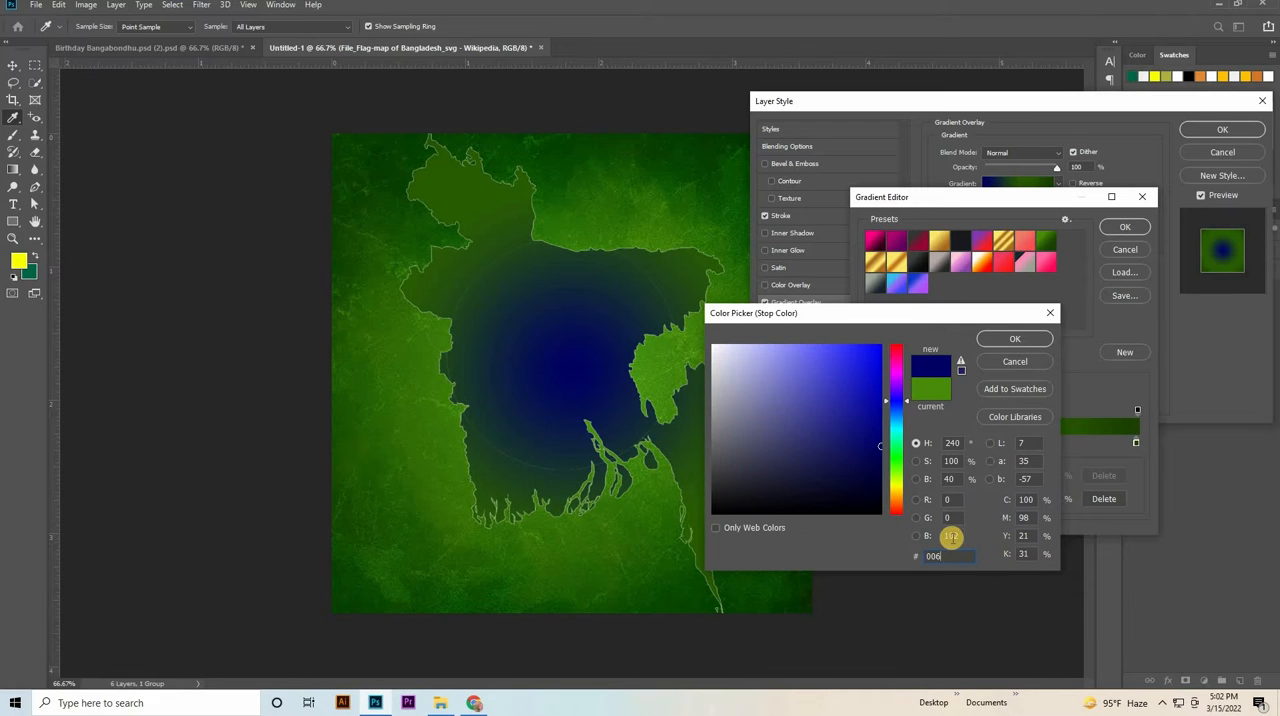
type("546")
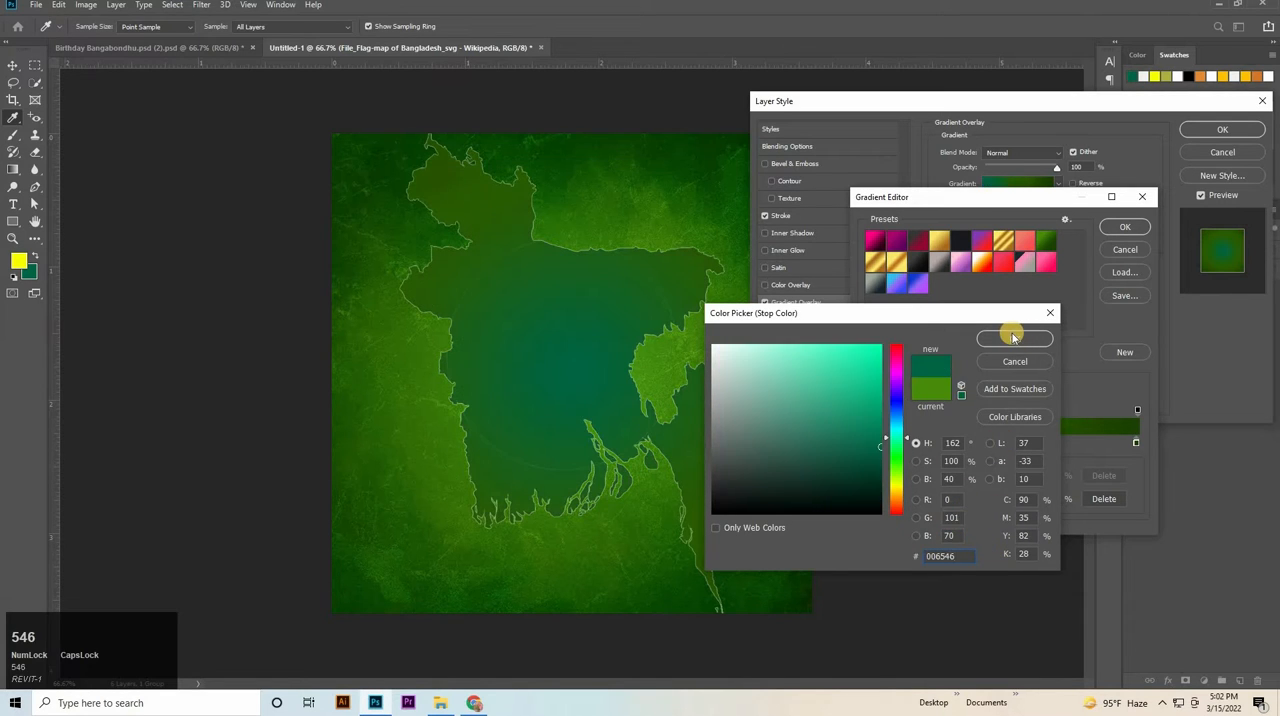
left_click_drag(962, 557, 876, 601)
key("ctrl+c")
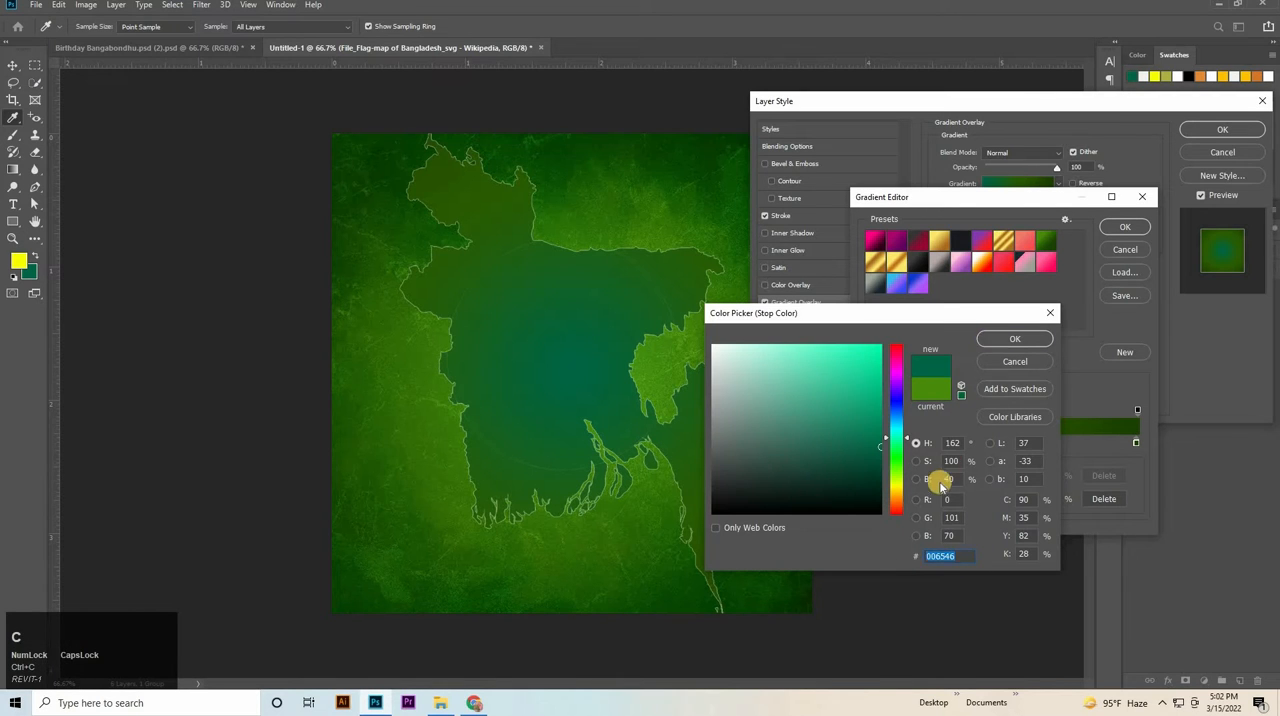
left_click(1015, 339)
Move the gradient's first stop to 22%, and set its end stop to location 81% with the colour #006546.
left_click_drag(1048, 501, 1008, 503)
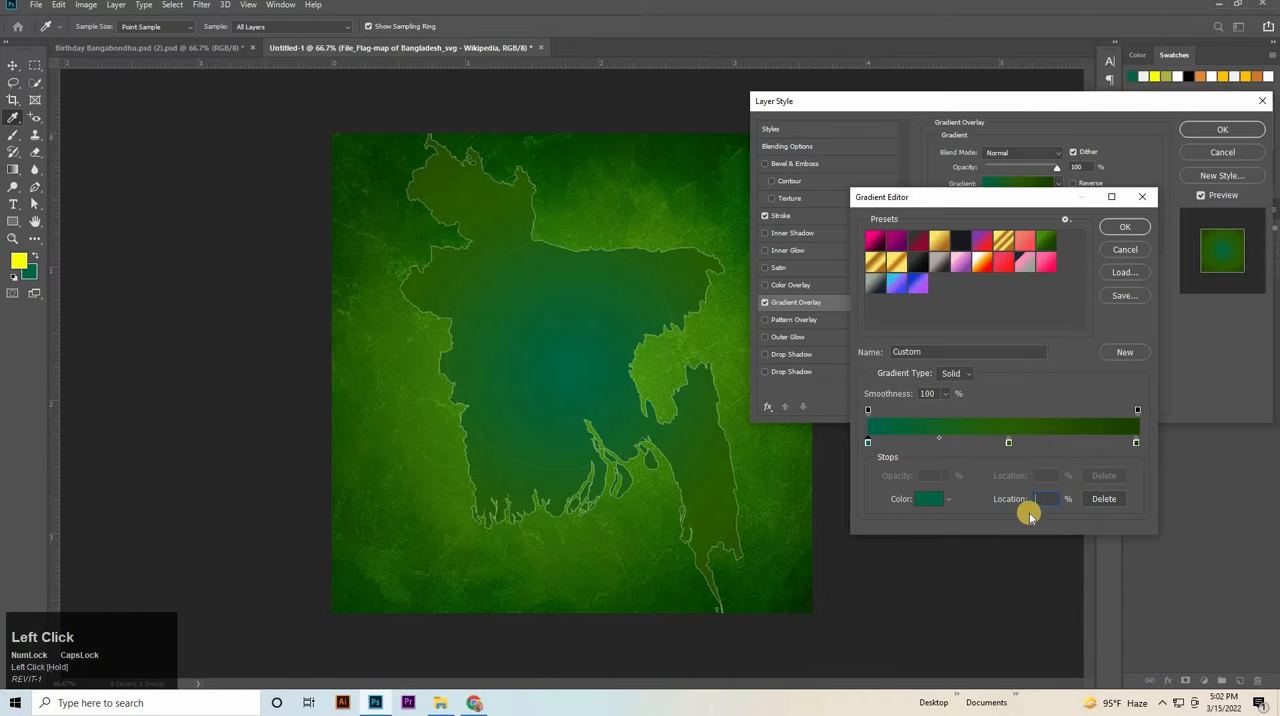
type("22")
left_click(1135, 443)
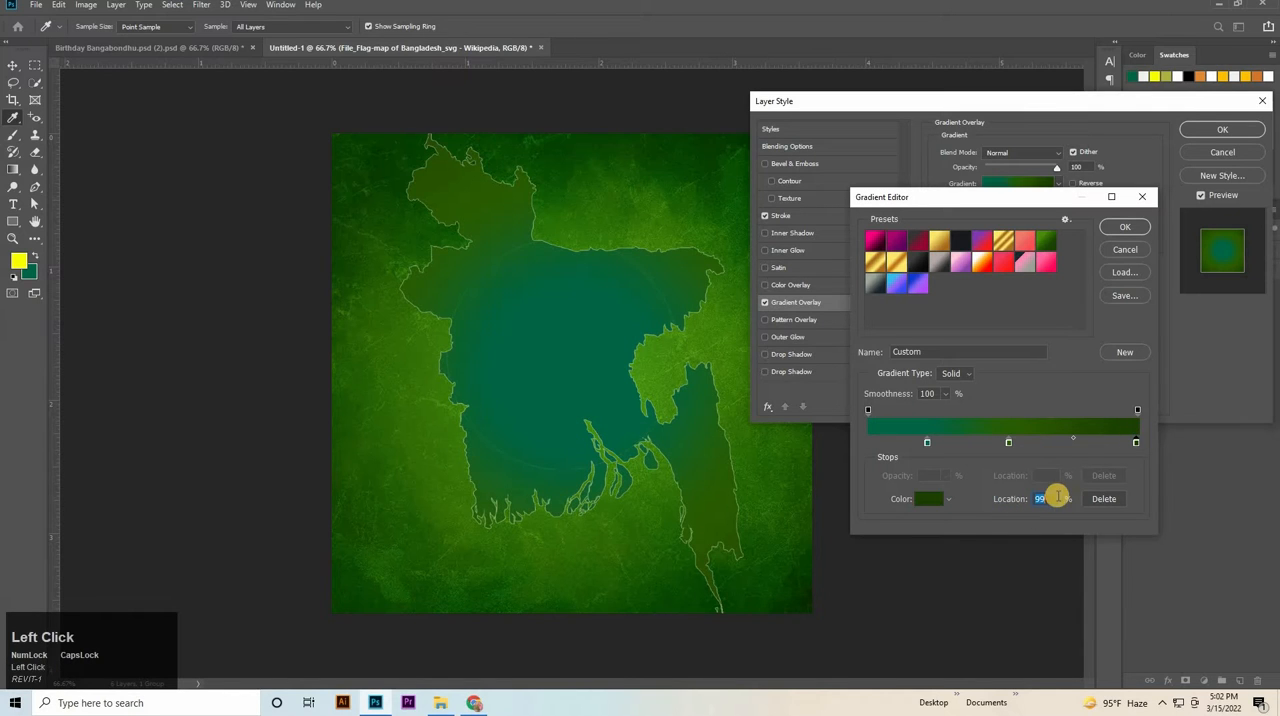
type("0")
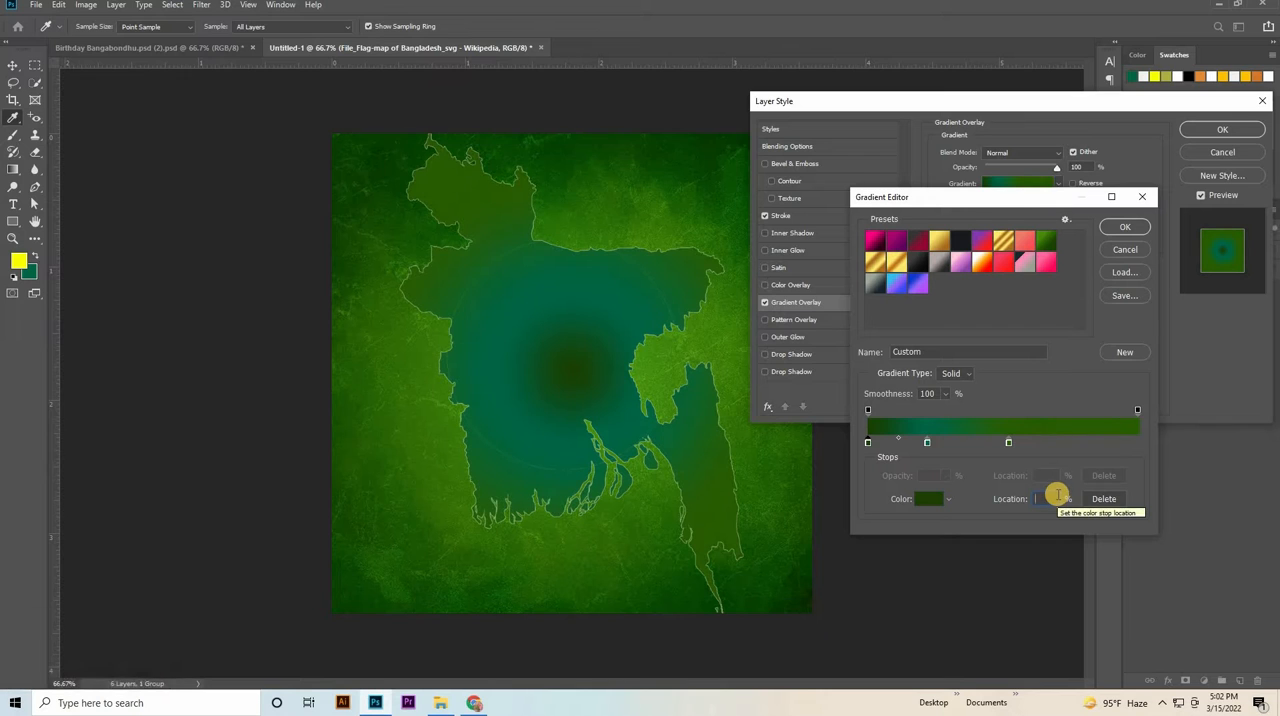
type("81")
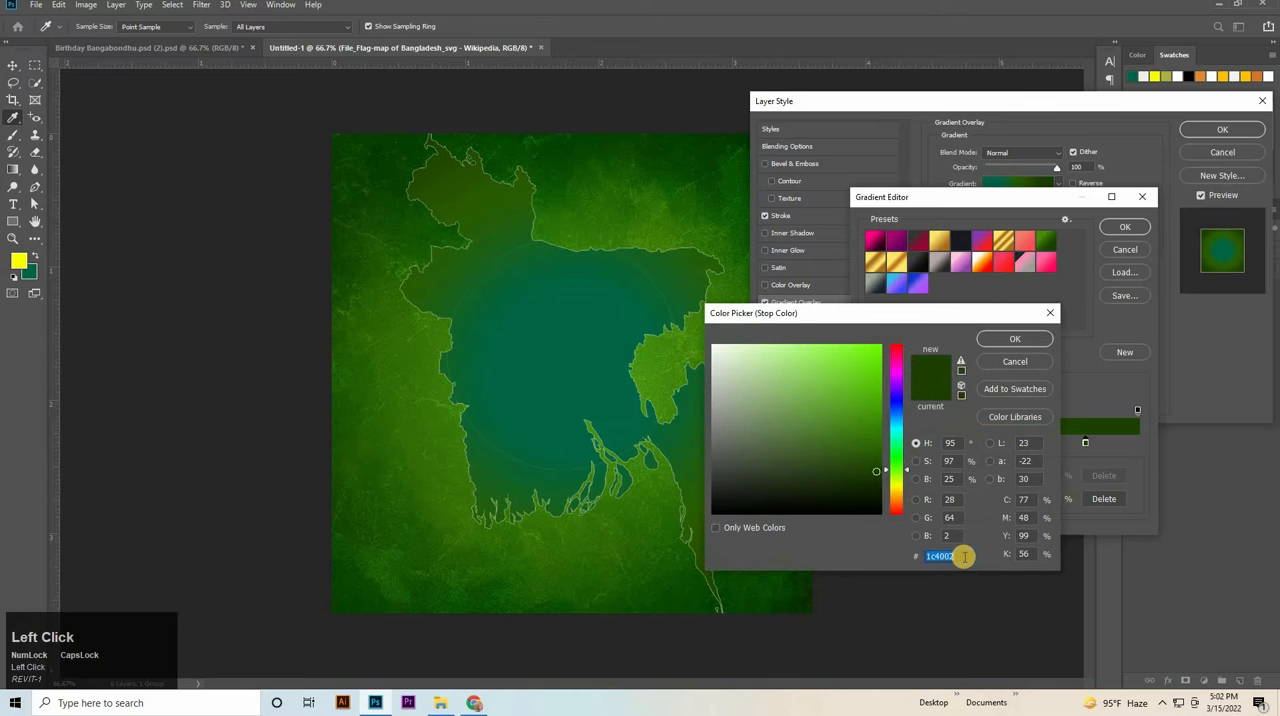
key("ctrl+v")
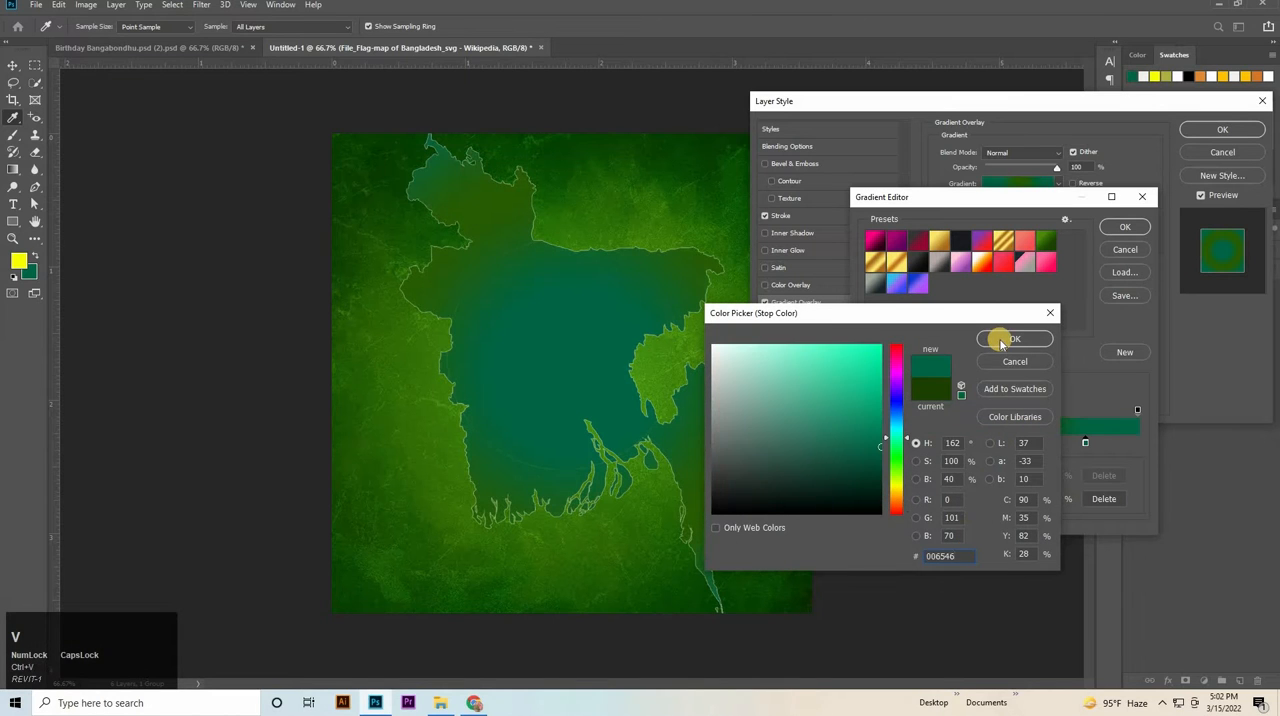
left_click(1001, 341)
Set the gradient's middle colour stop to red #f5263a and accept the edited gradient.
left_click(1012, 442)
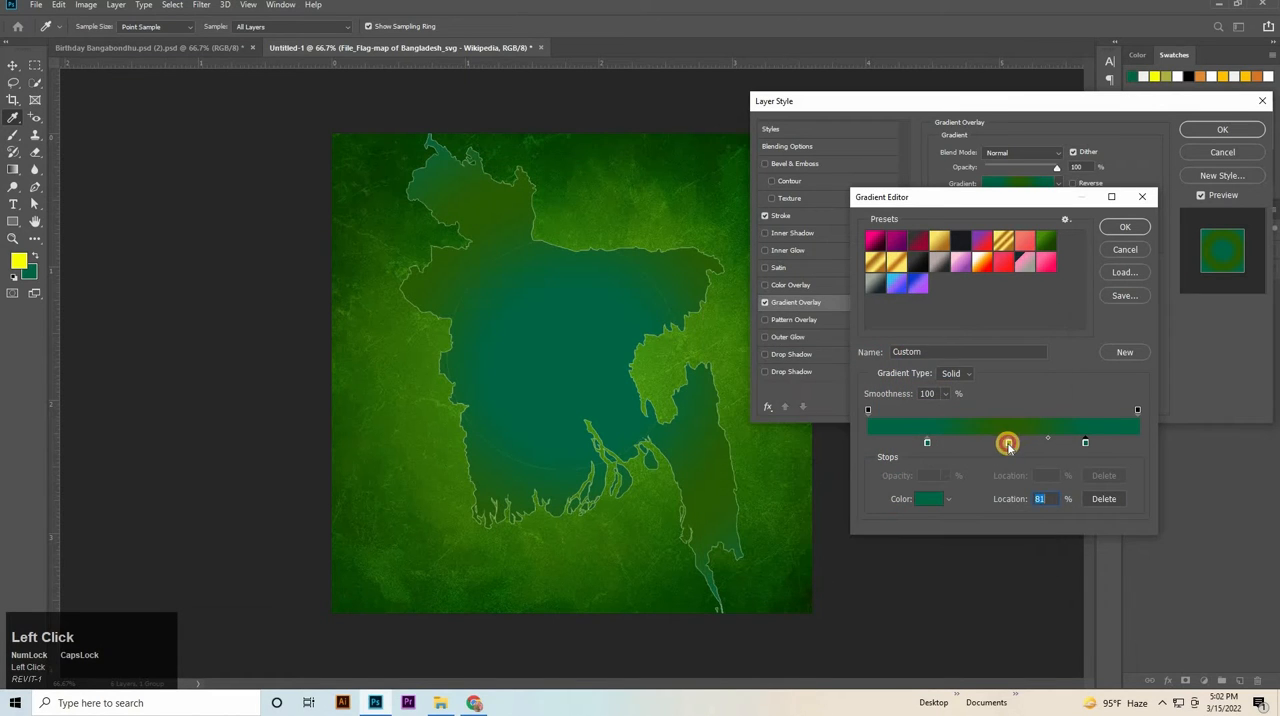
left_click(927, 501)
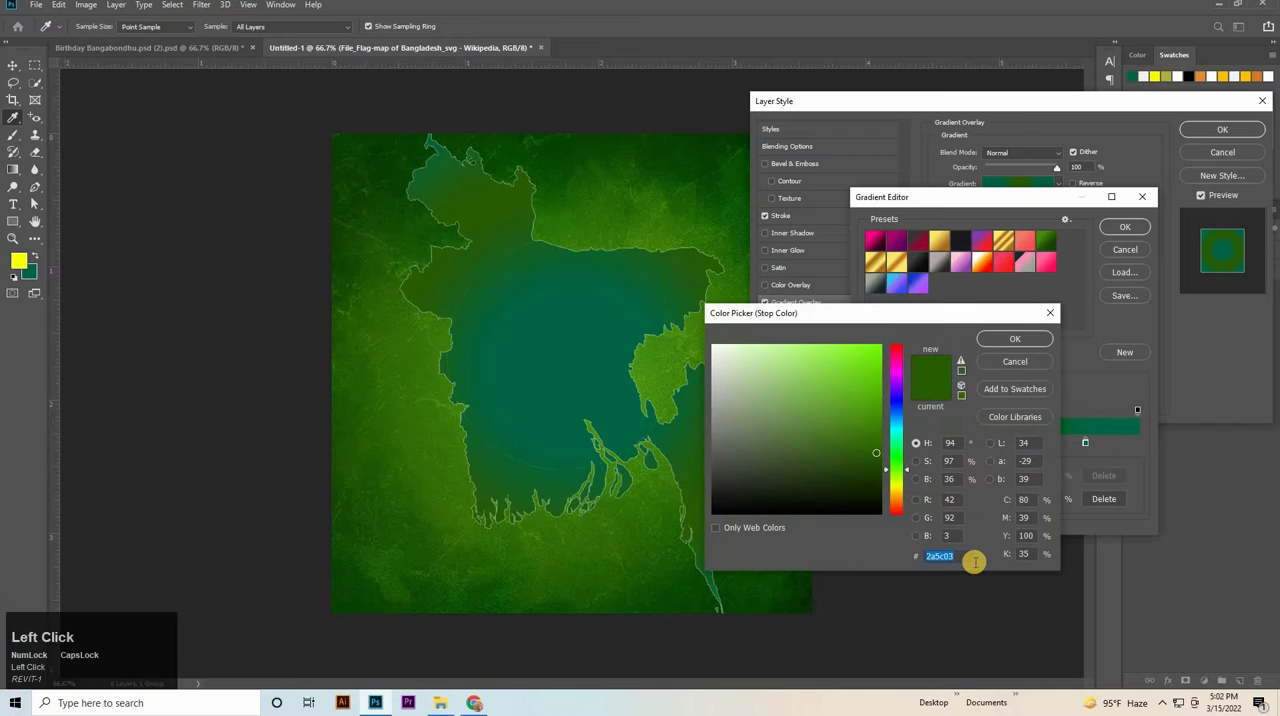
key("BackSpace")
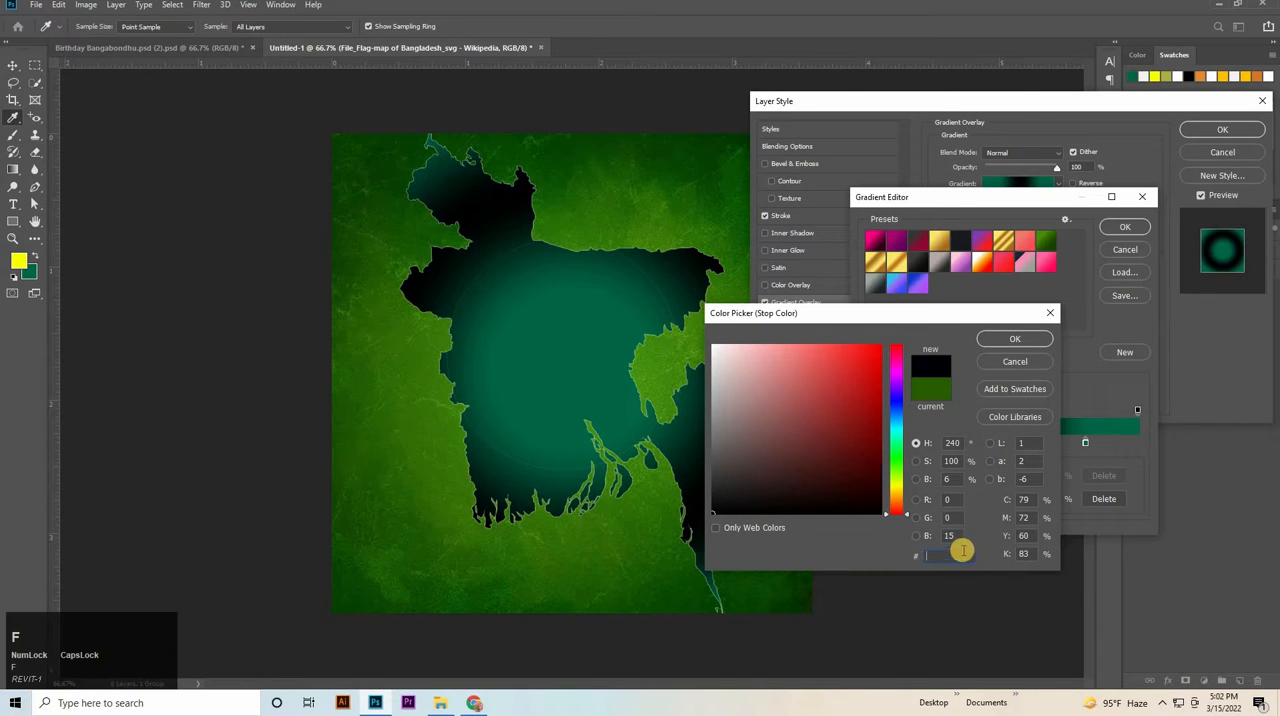
type("F")
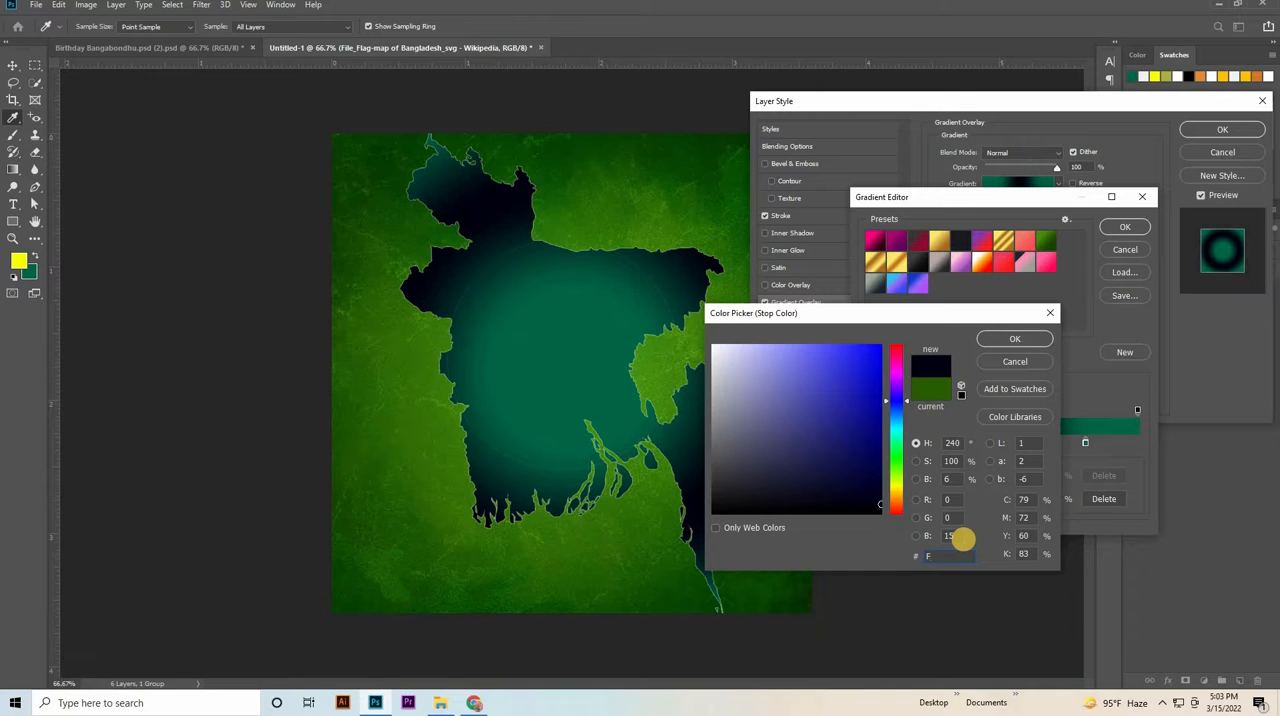
type("5263A")
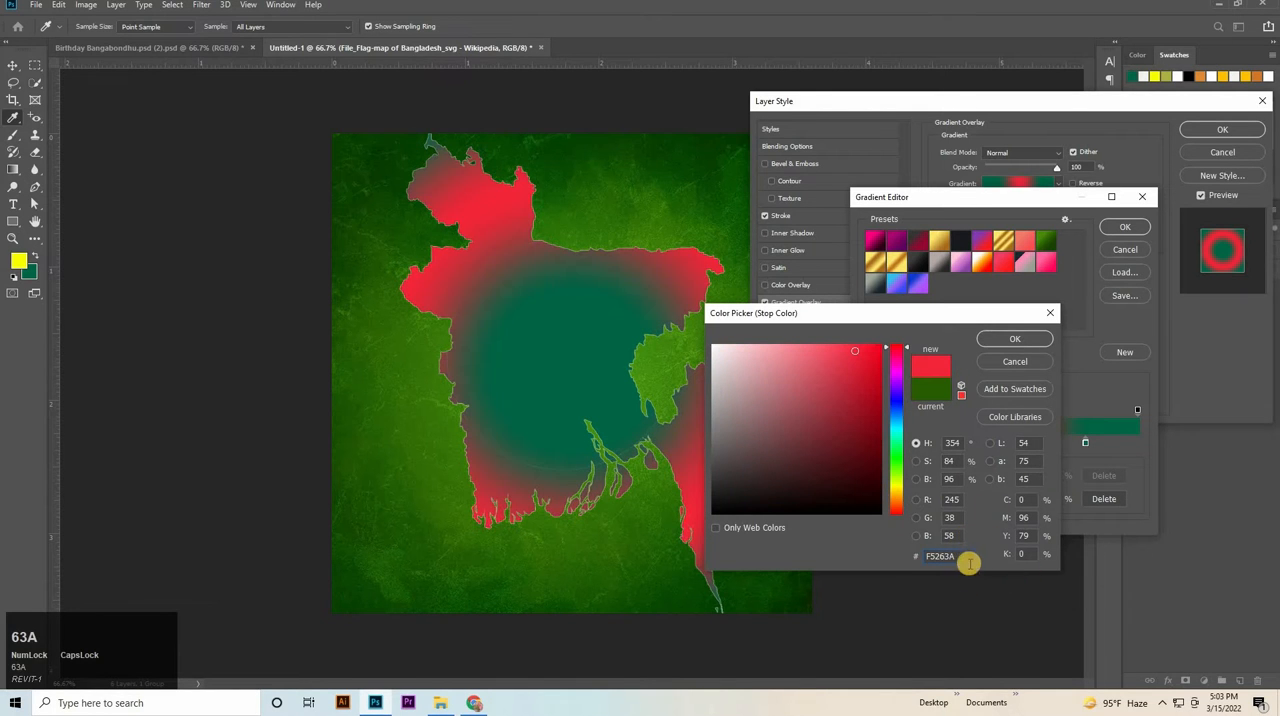
left_click_drag(957, 557, 907, 627)
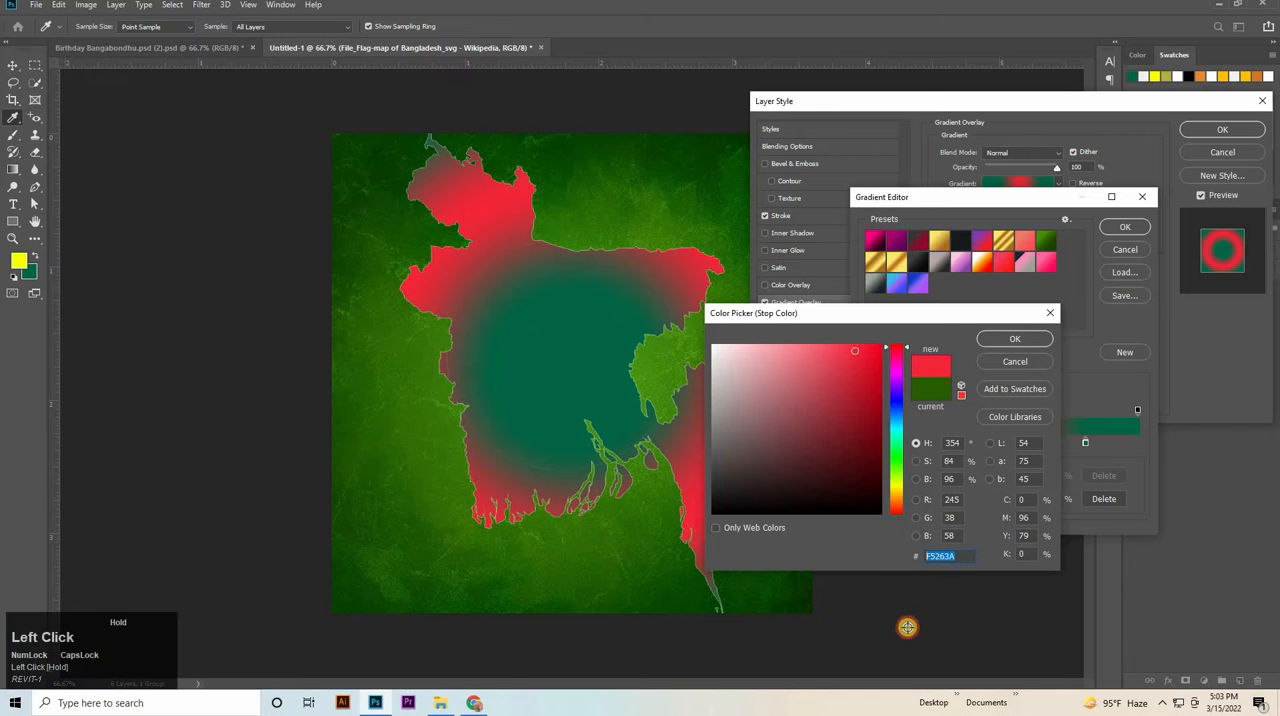
key("BackSpace")
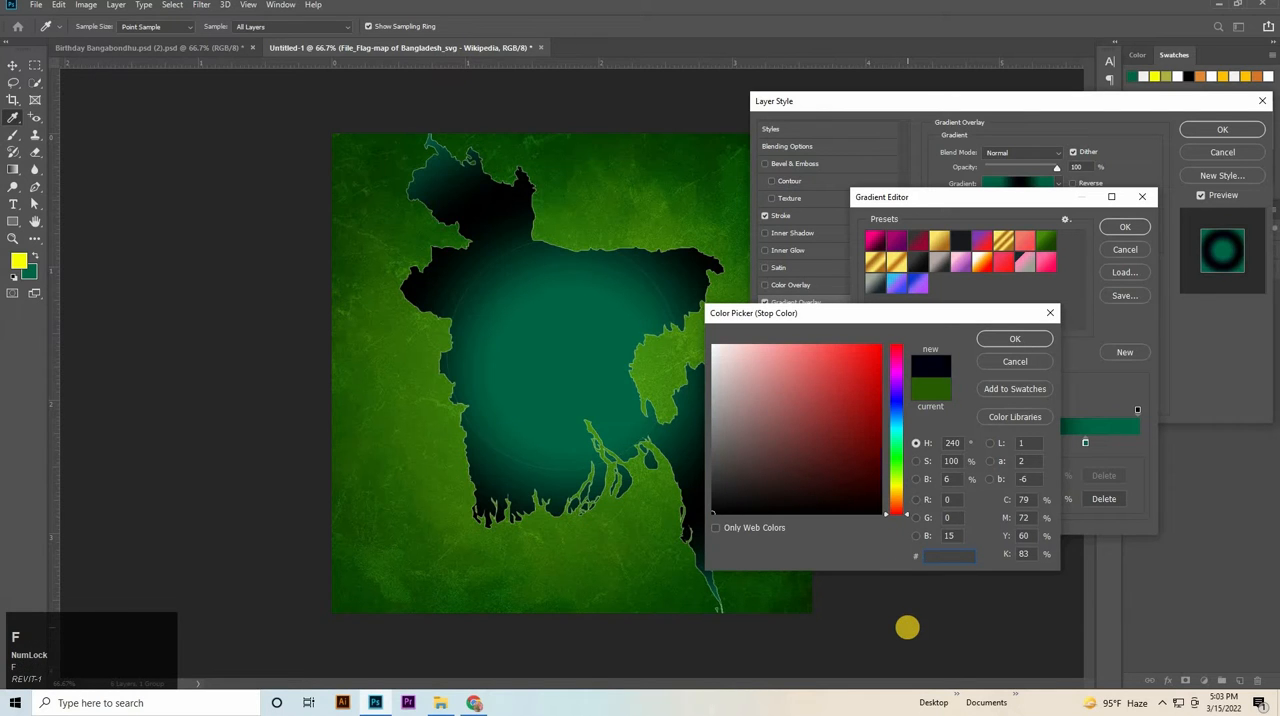
type("f52")
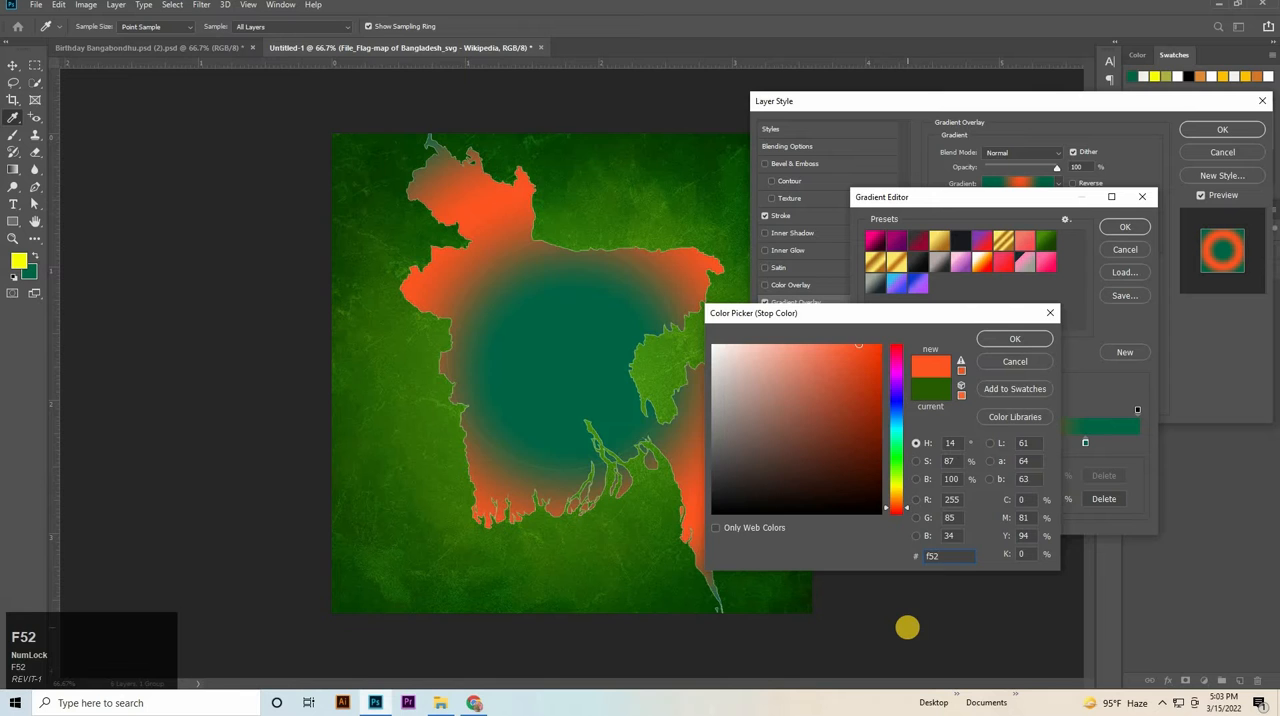
type("63a")
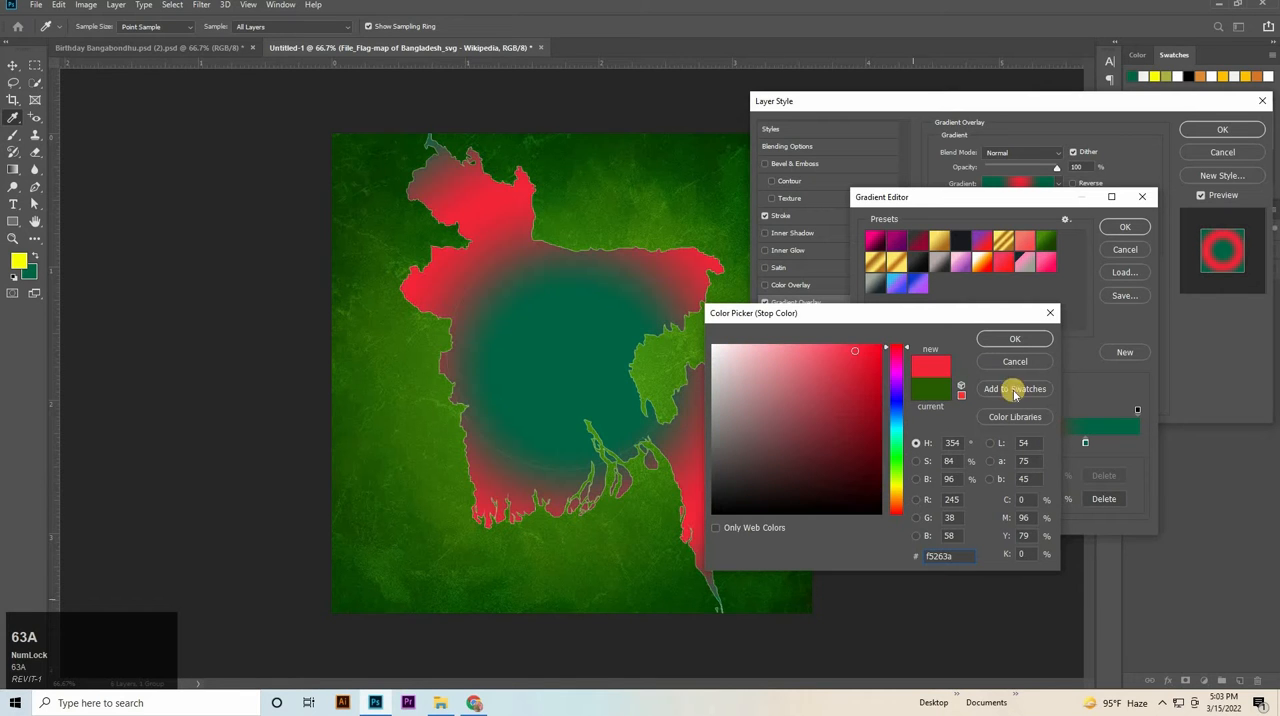
left_click(1012, 341)
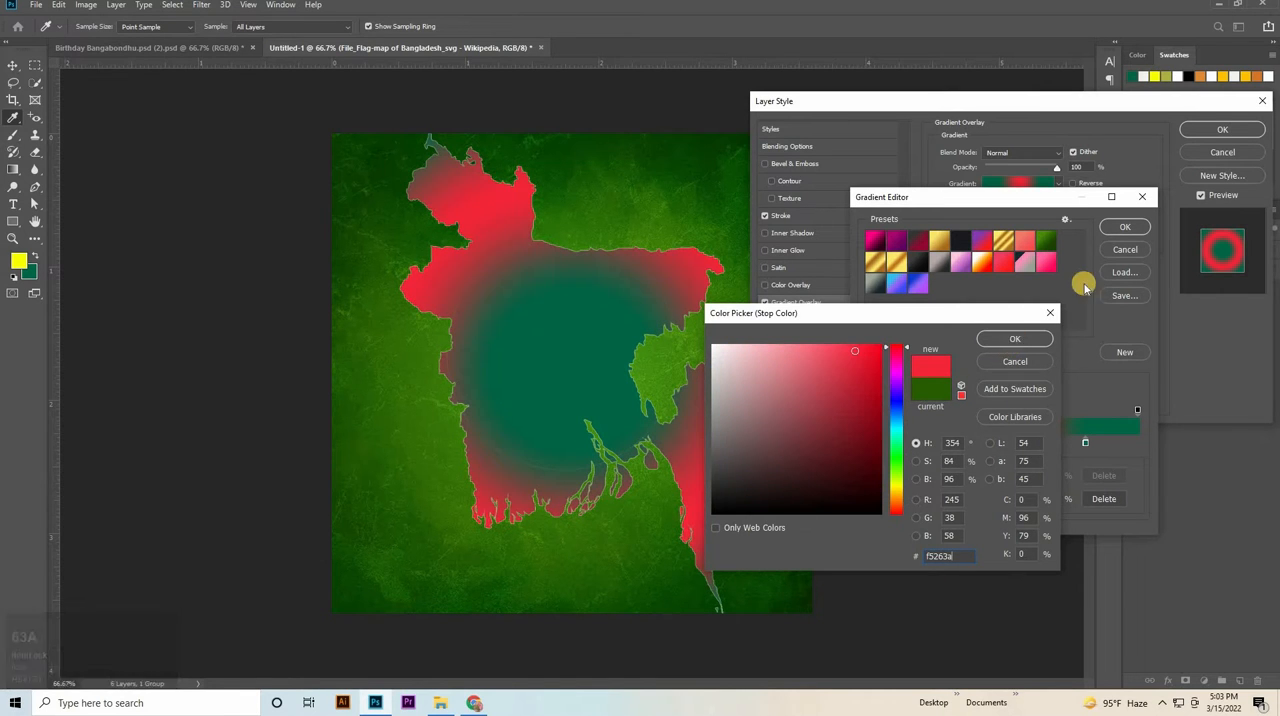
left_click(1126, 227)
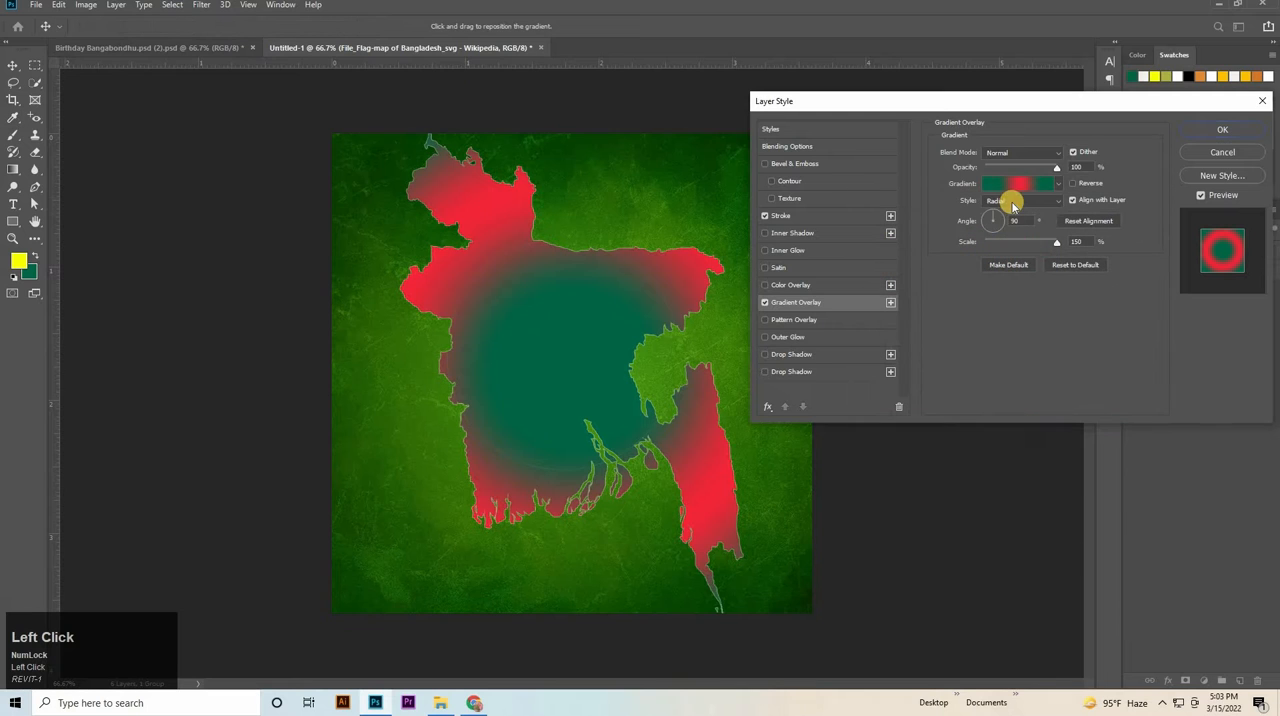
Make the gradient overlay Linear with 80% opacity, 0° angle and 66% scale, and nudge it slightly left on the map.
left_click(1000, 202)
left_click(989, 206)
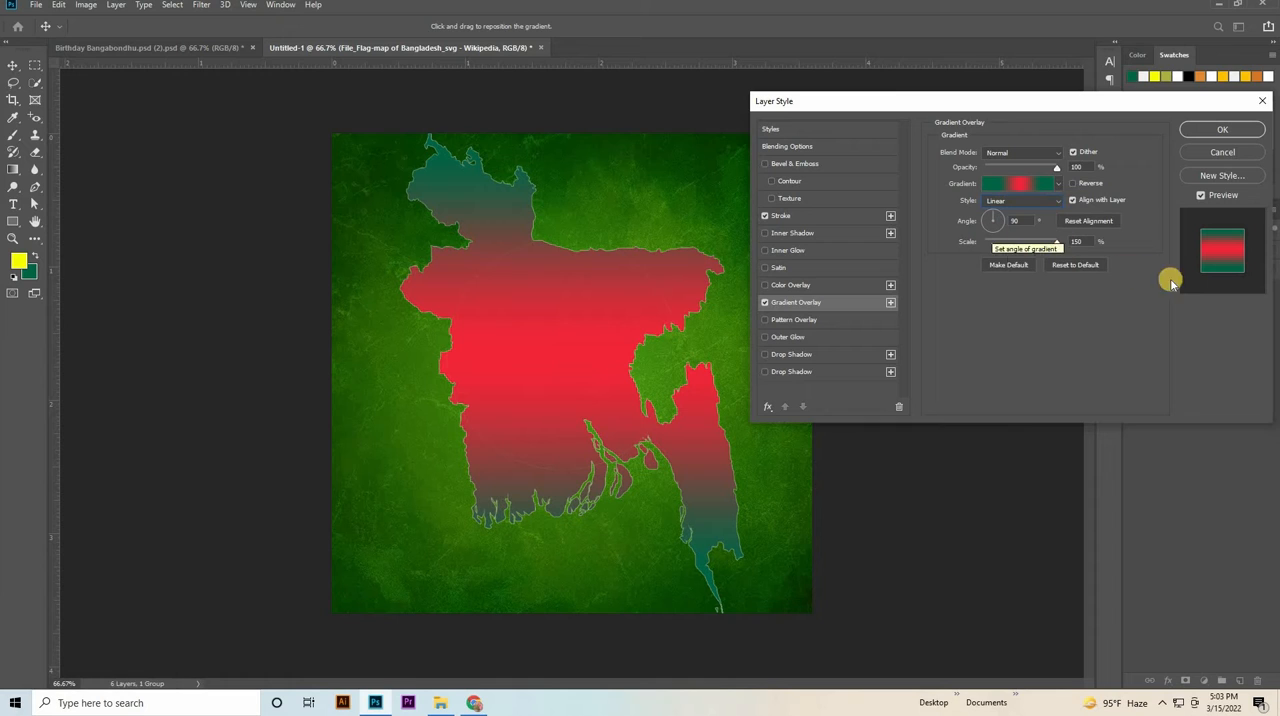
left_click(1027, 162)
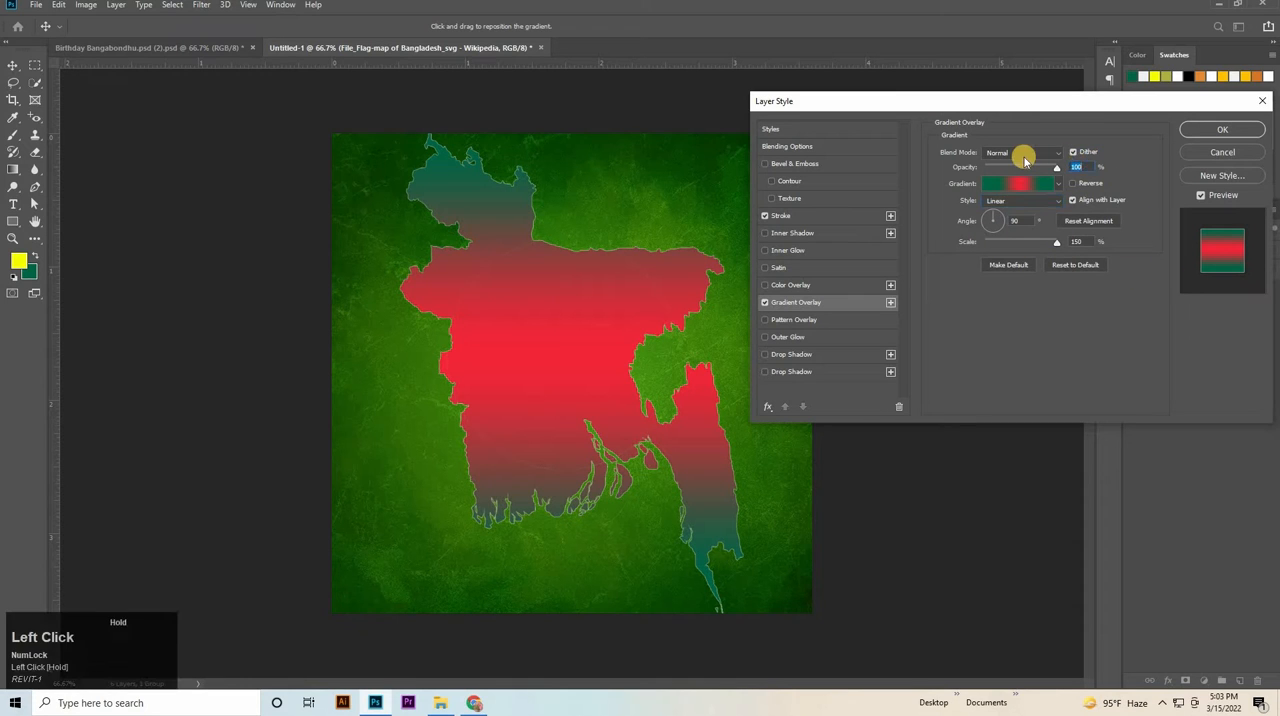
type("80")
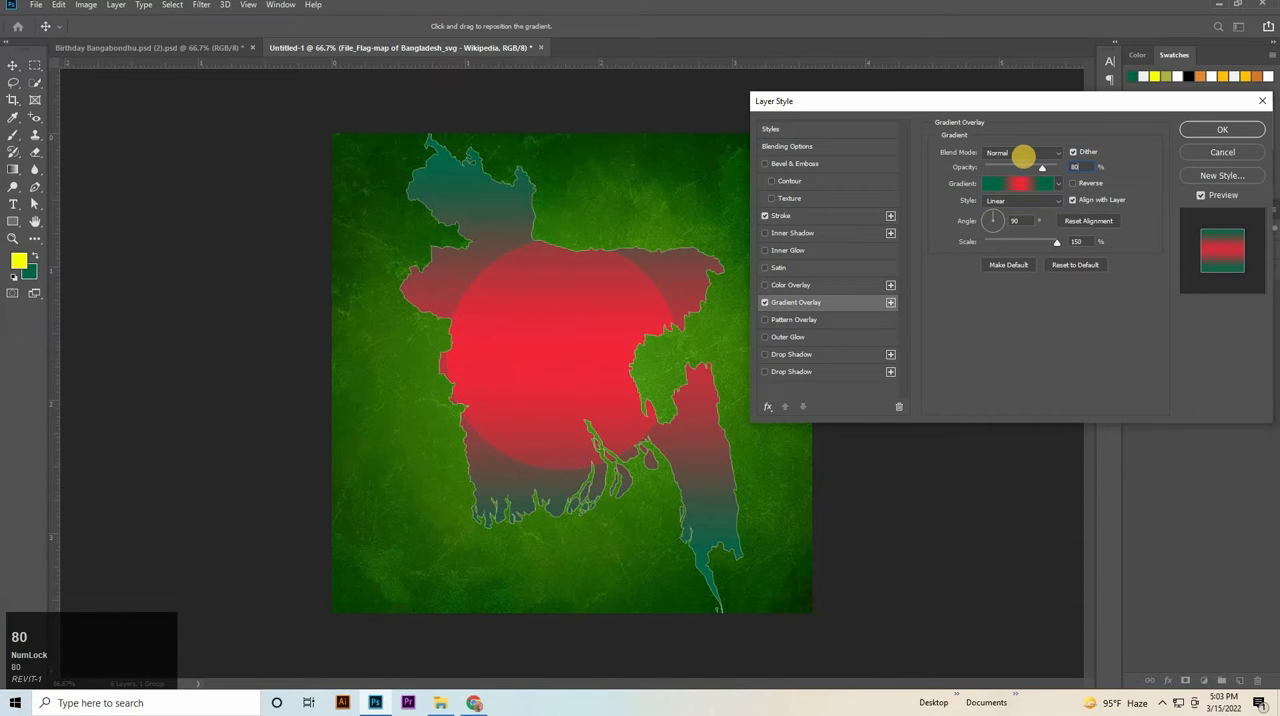
left_click(1014, 220)
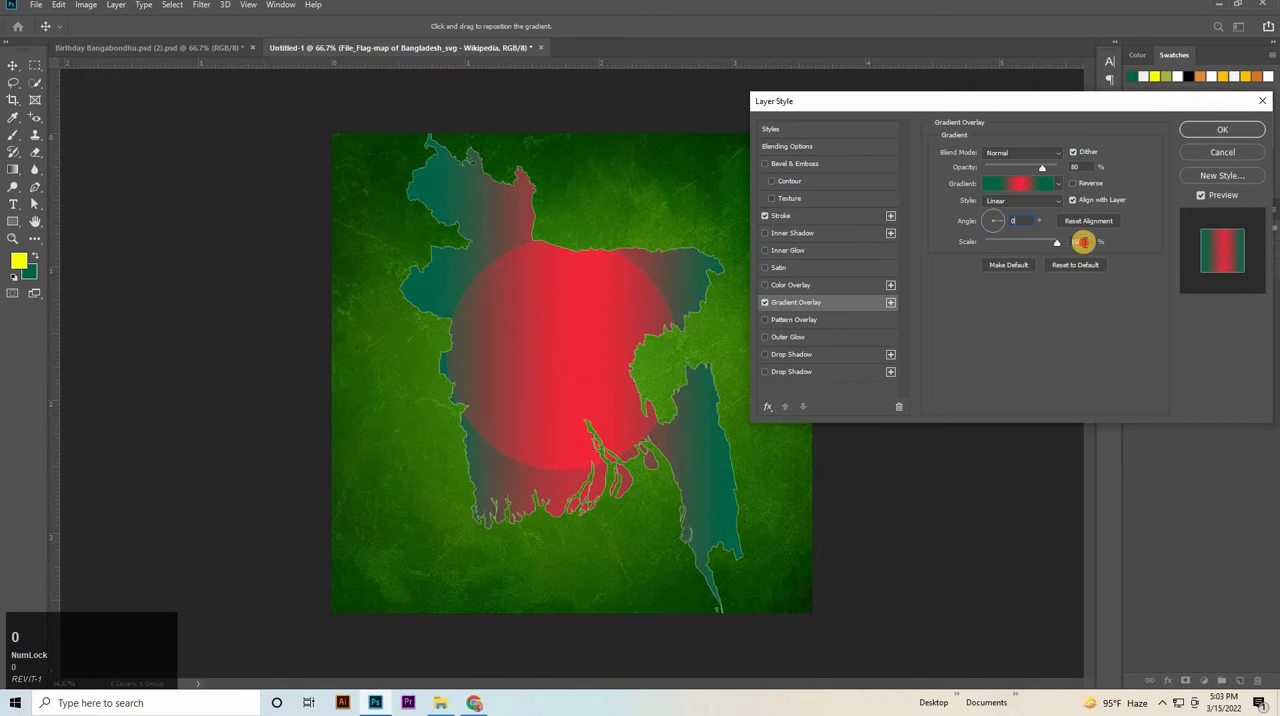
left_click(1083, 241)
type("666")
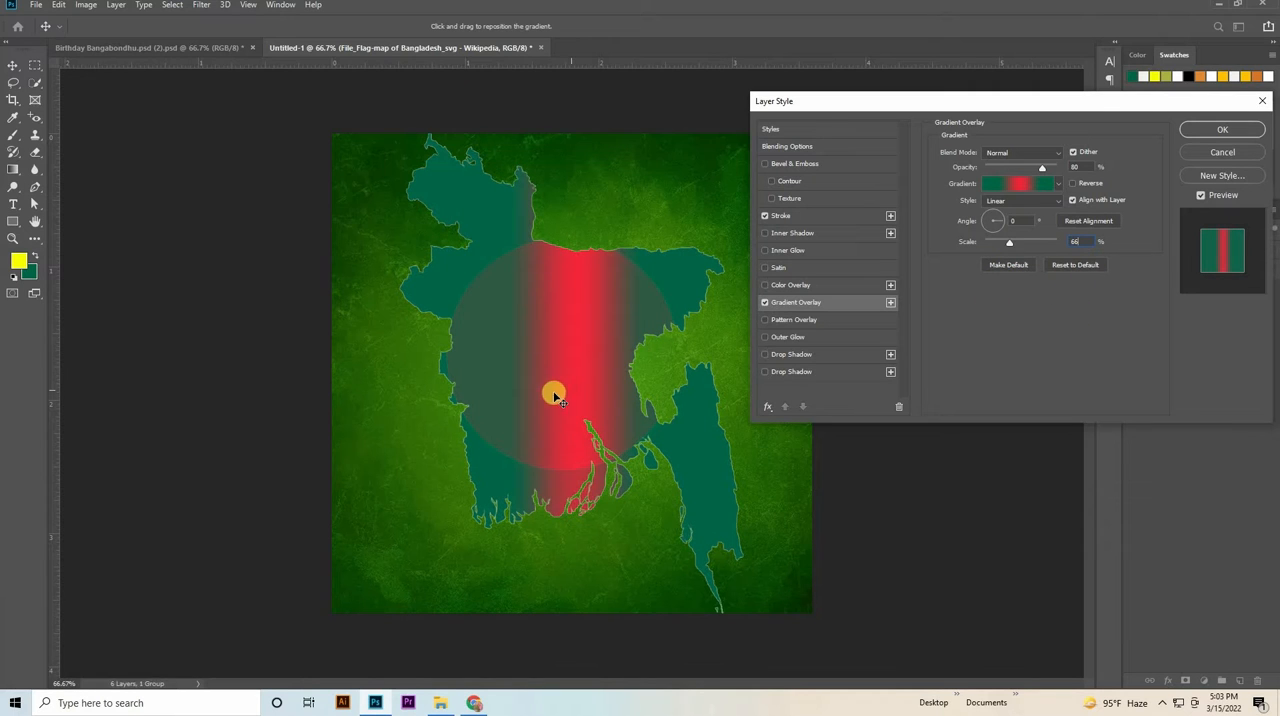
mouse_move(537, 397)
left_mouse_down()
mouse_move(521, 397)
mouse_move(533, 398)
left_mouse_up()
Move the red middle stop of the overlay gradient to location 51% and accept the gradient, keeping Dither enabled.
left_click(1022, 190)
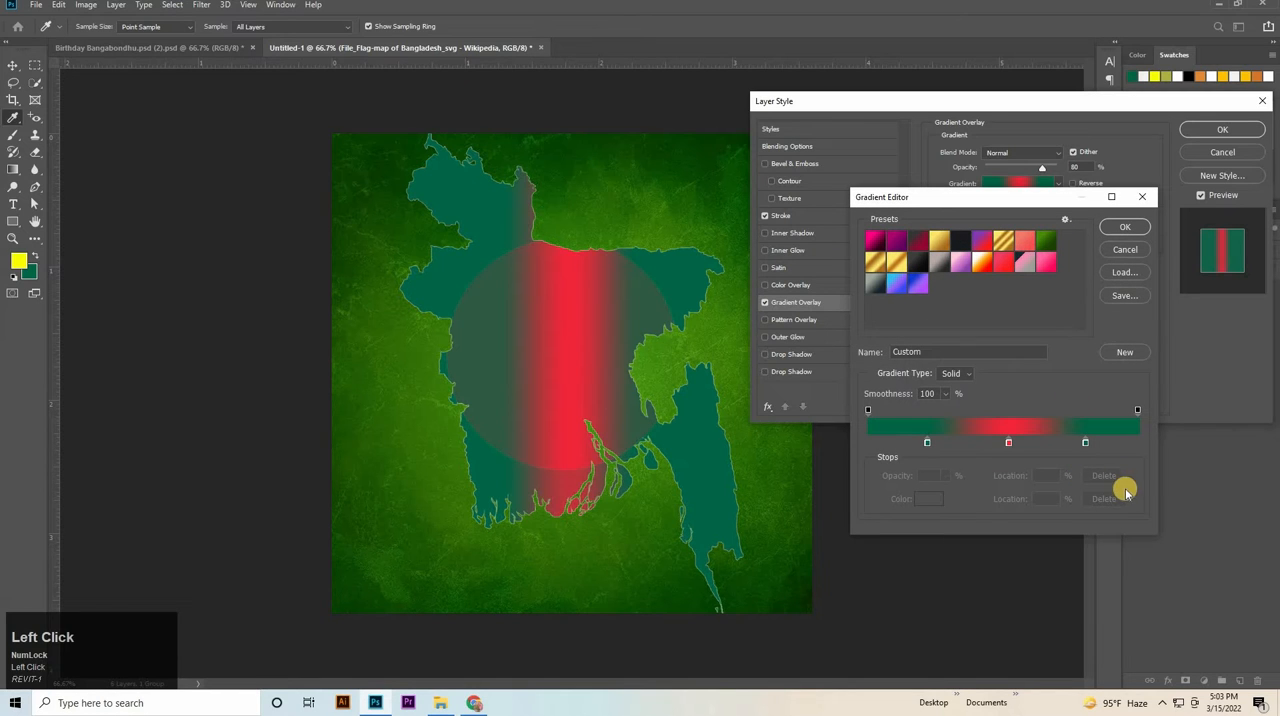
left_click(927, 443)
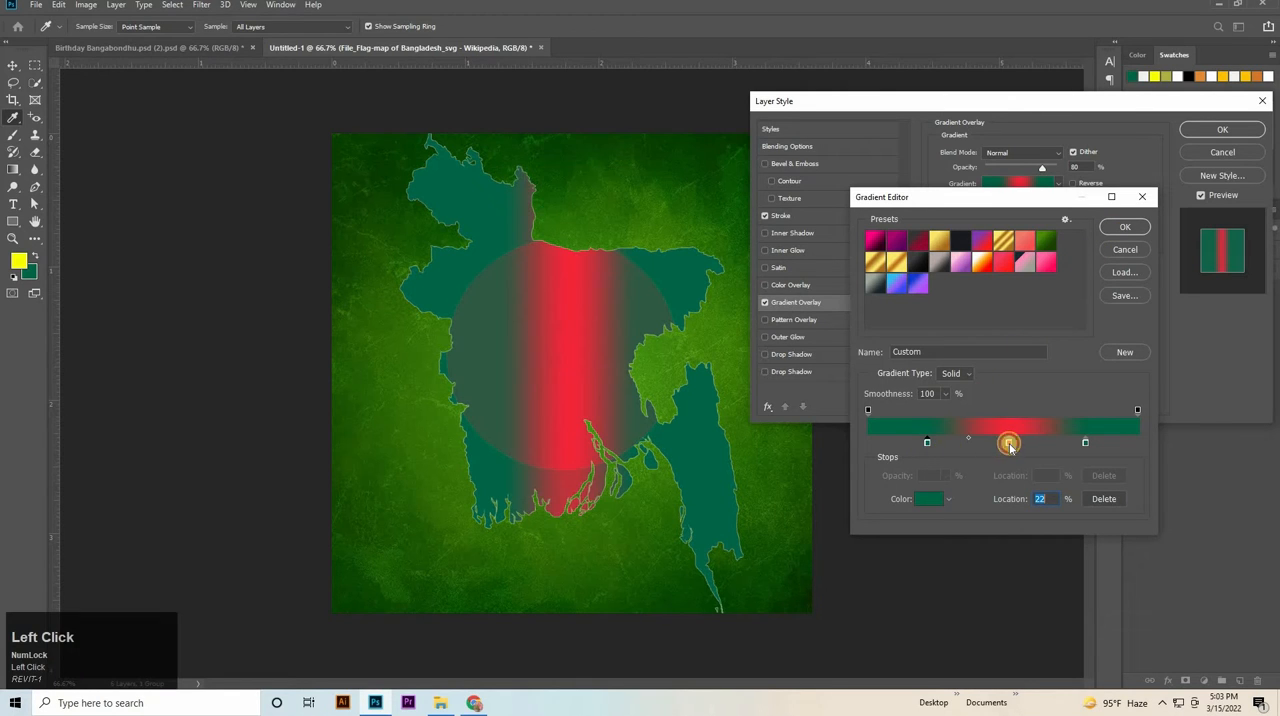
left_click(1009, 443)
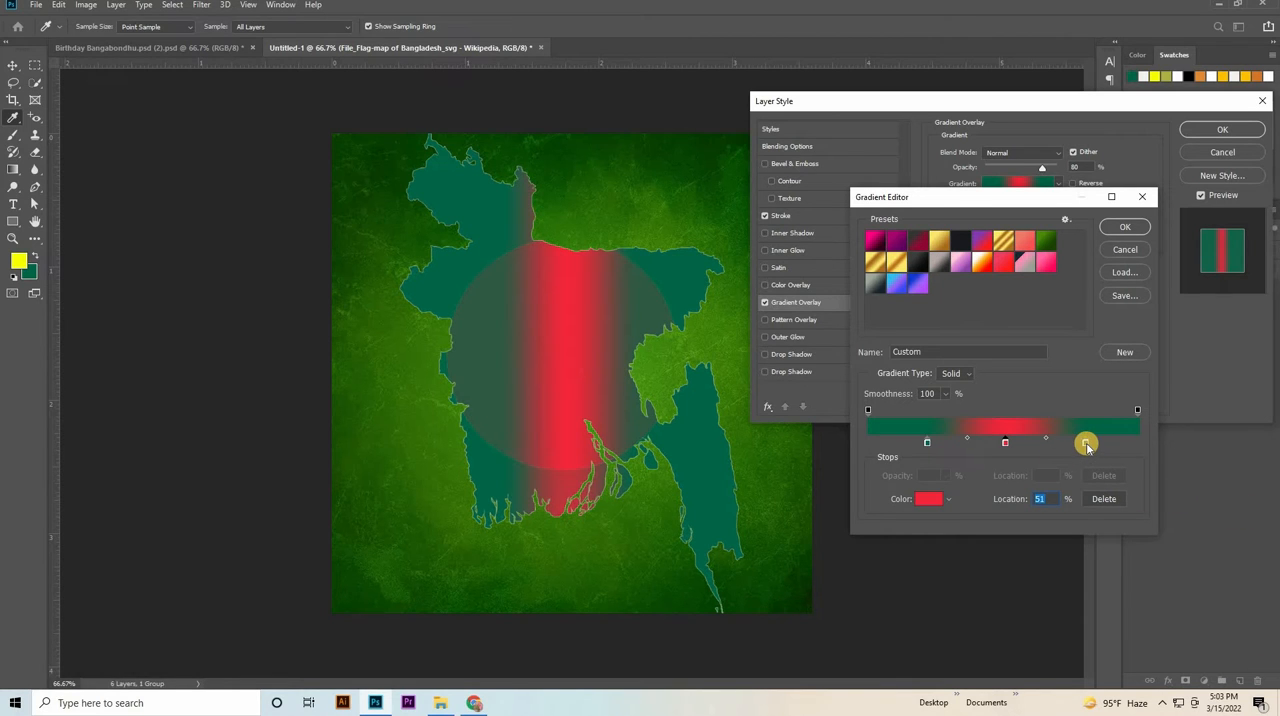
left_click(1085, 443)
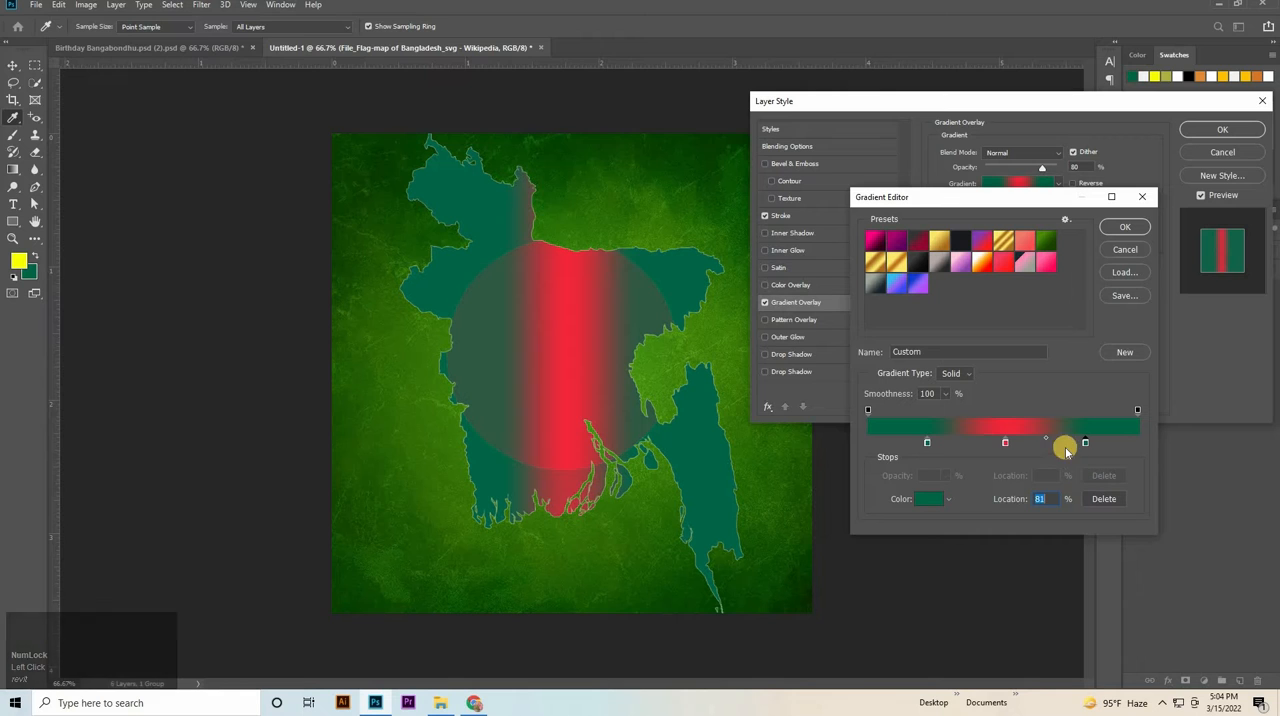
left_click(1118, 228)
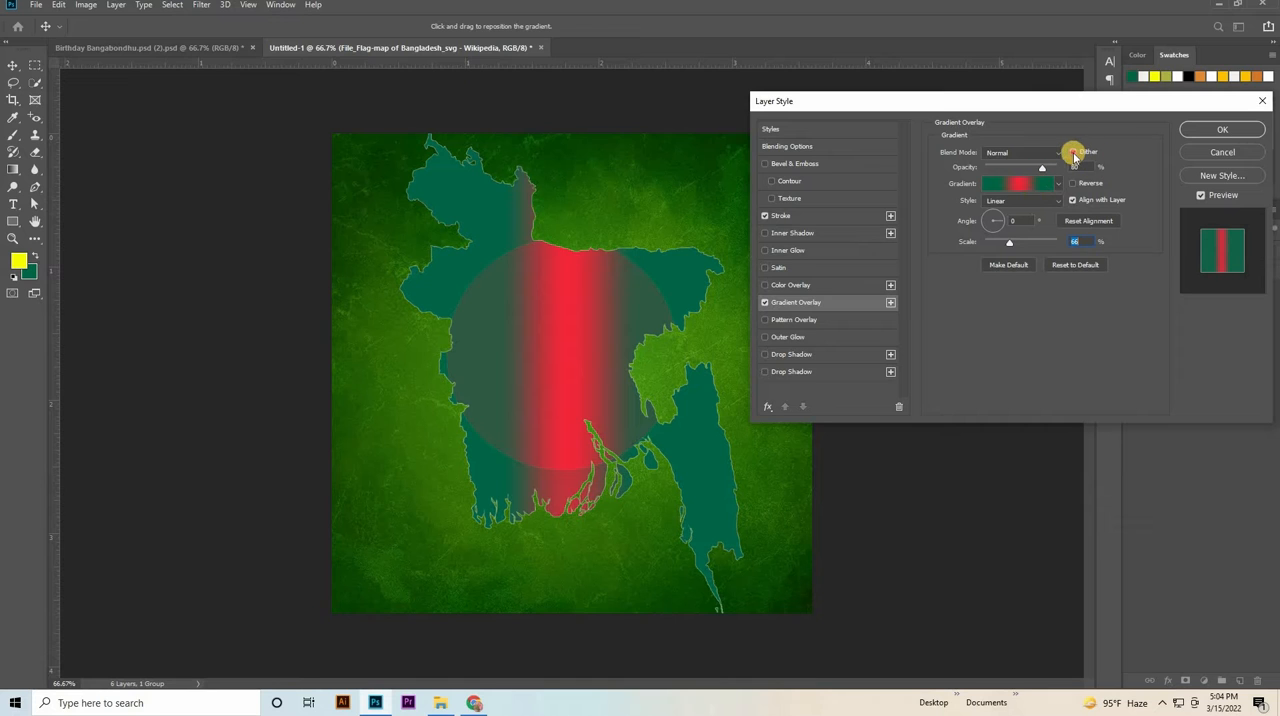
left_click(1073, 155)
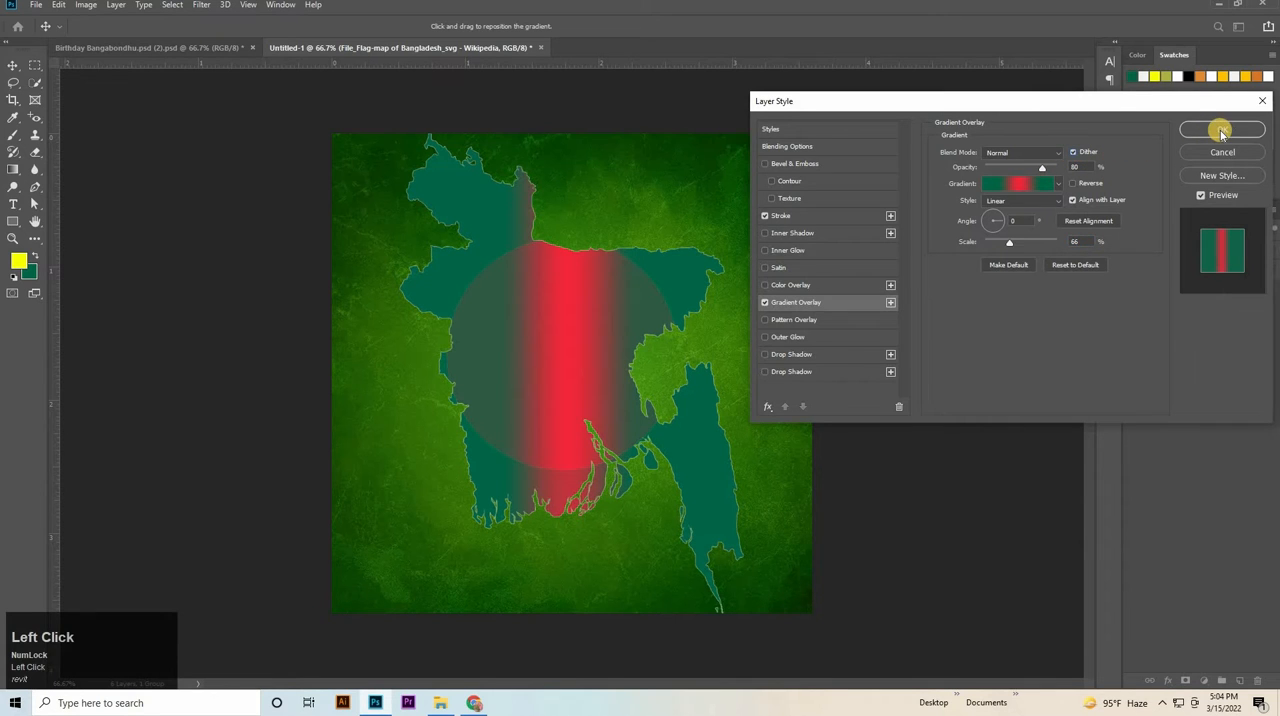
Accept the map's layer style and scale the Bangladesh map down to about 24%, keeping it centred on the poster.
key("Return")
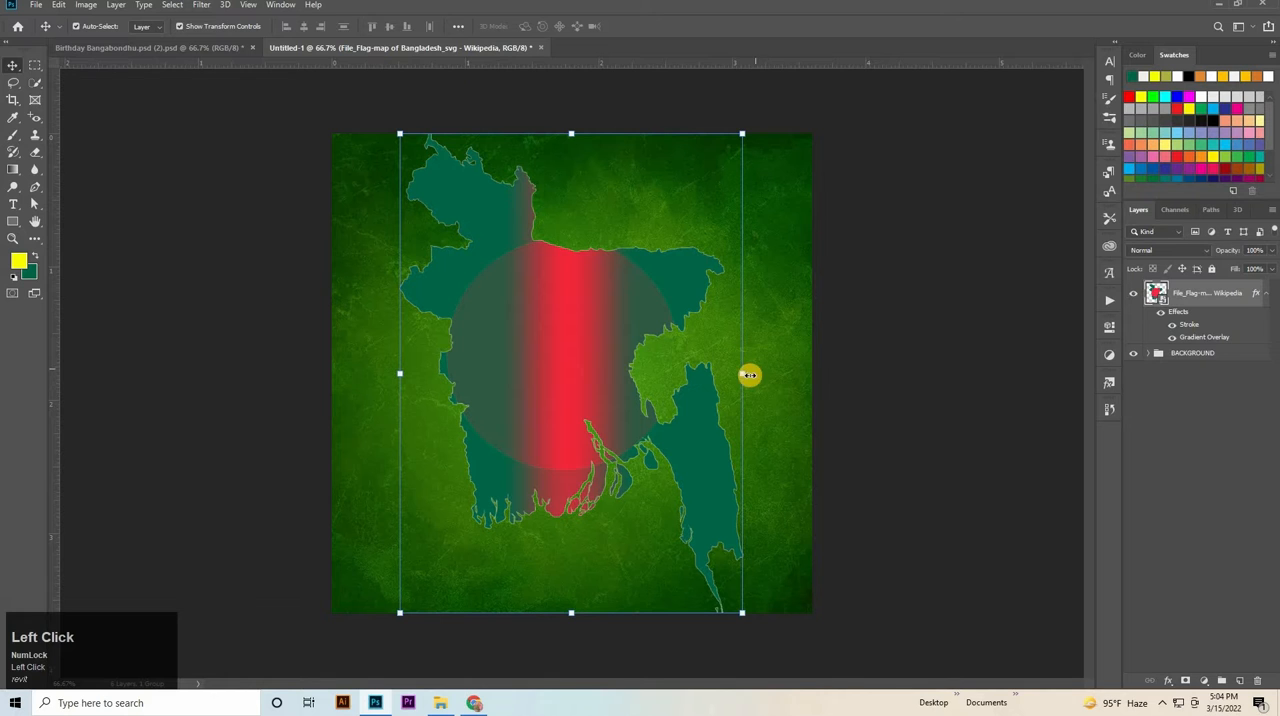
left_click_drag(749, 375, 703, 392)
left_click(1080, 371)
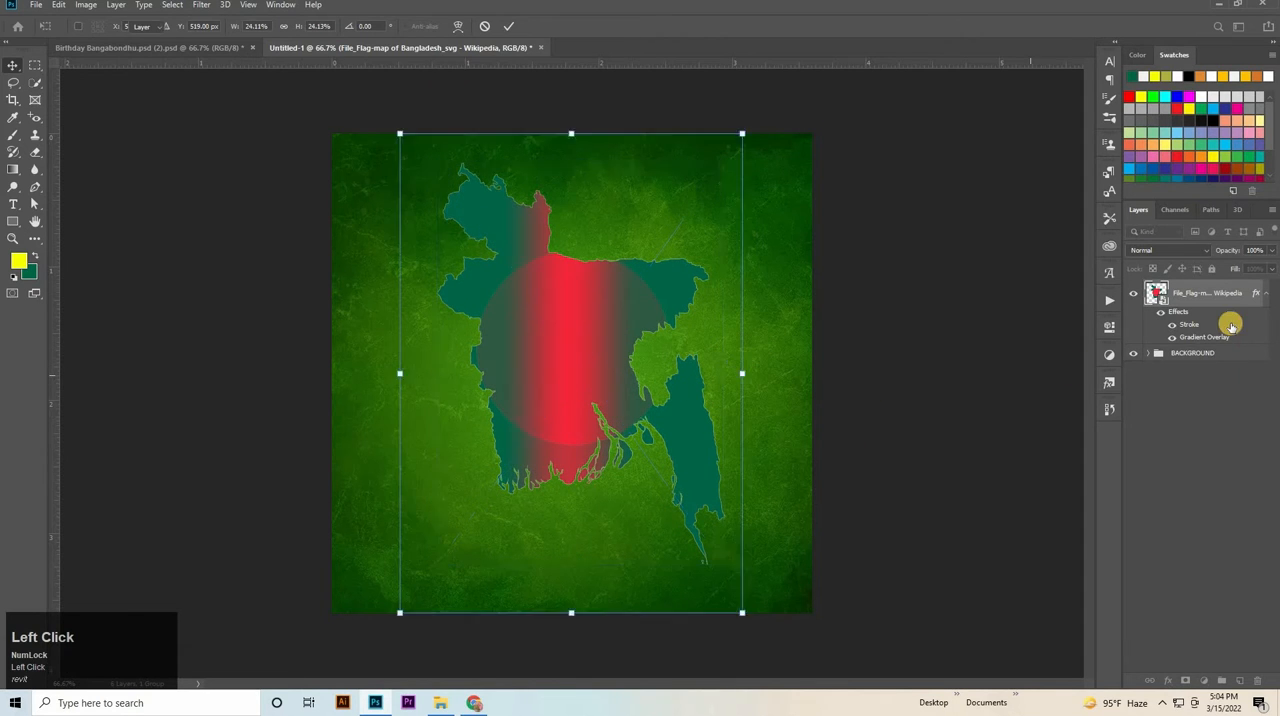
Open the black-and-white portrait photo as a separate document and crop off the caption strip along its lower edge.
left_click(449, 702)
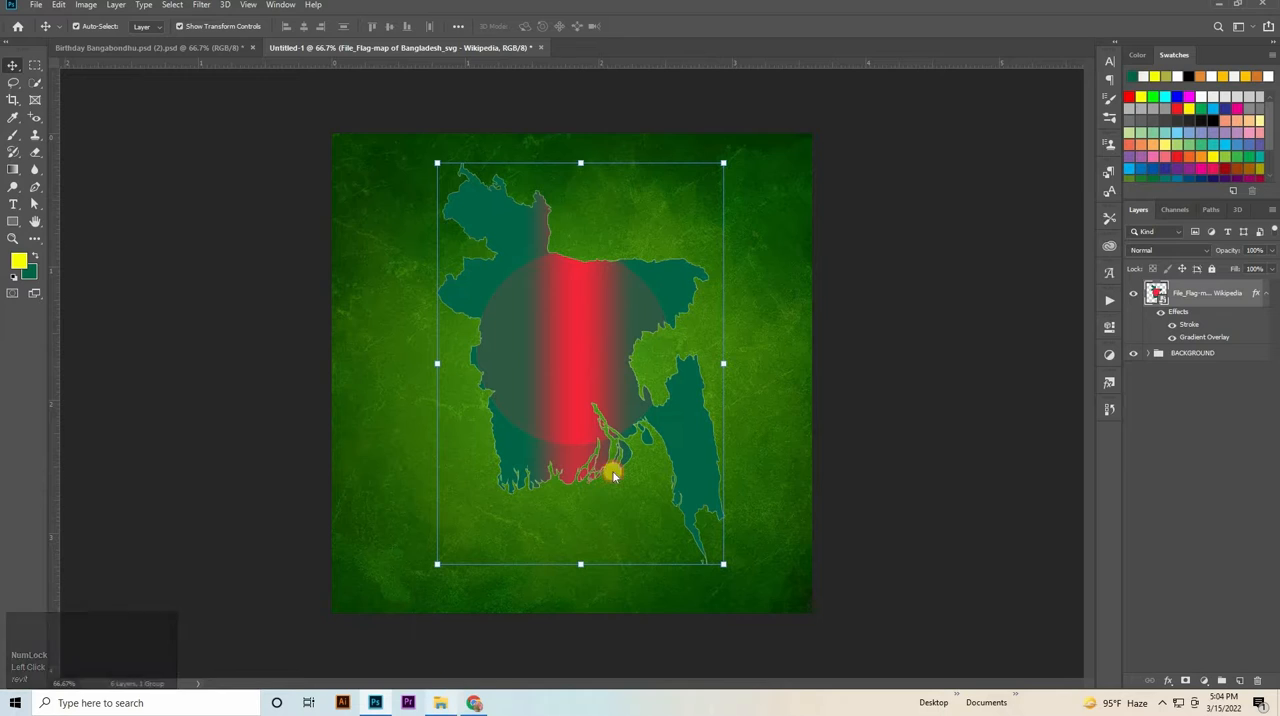
left_click_drag(397, 150, 726, 50)
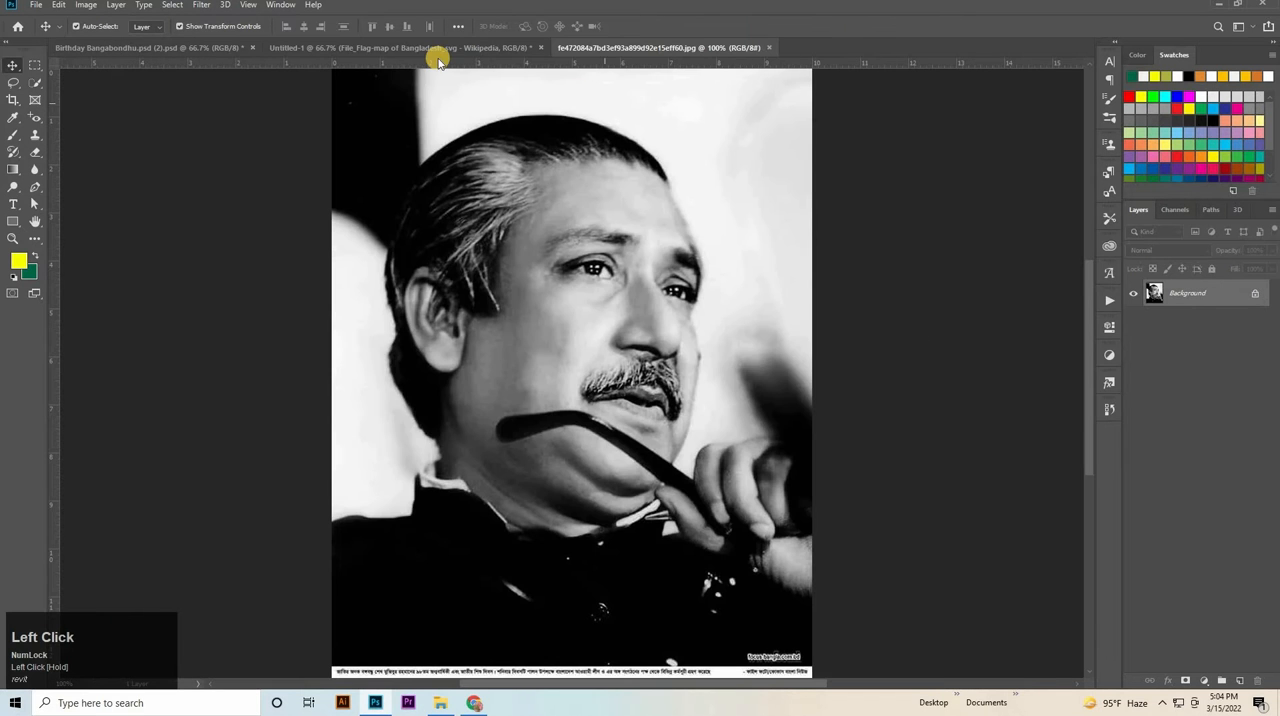
right_click(17, 93)
left_click(51, 94)
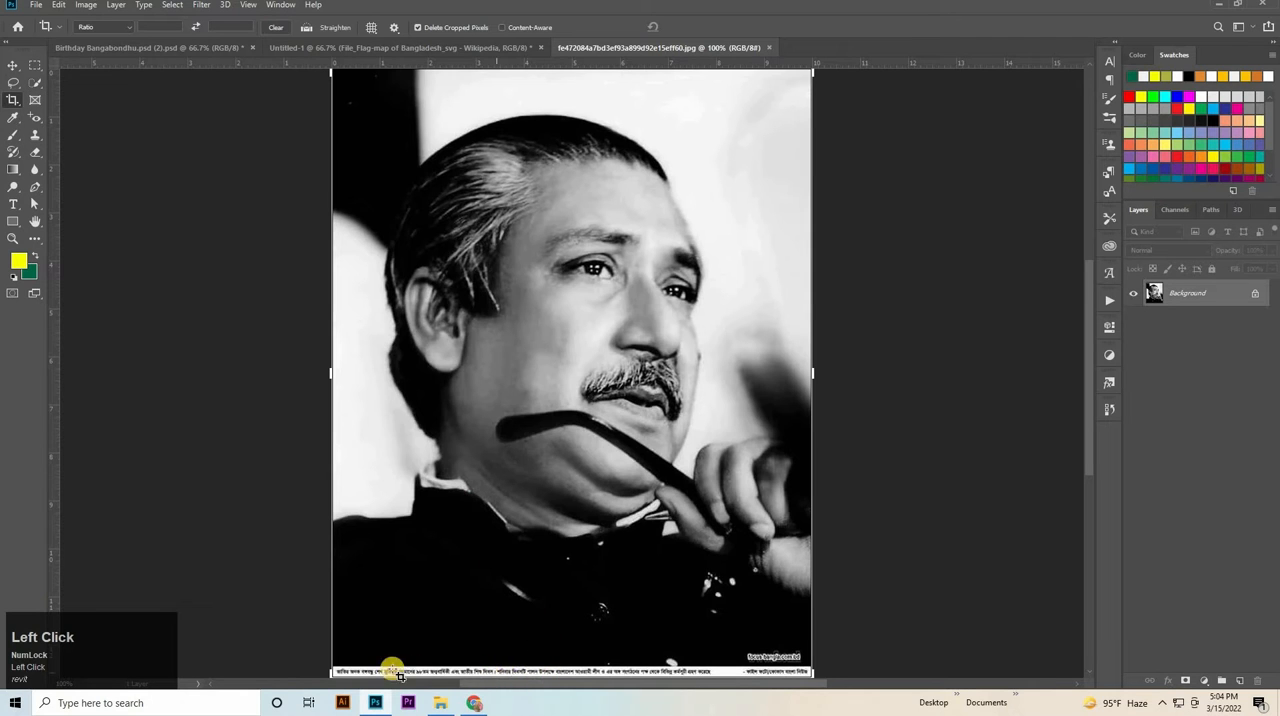
left_click_drag(504, 340, 563, 627)
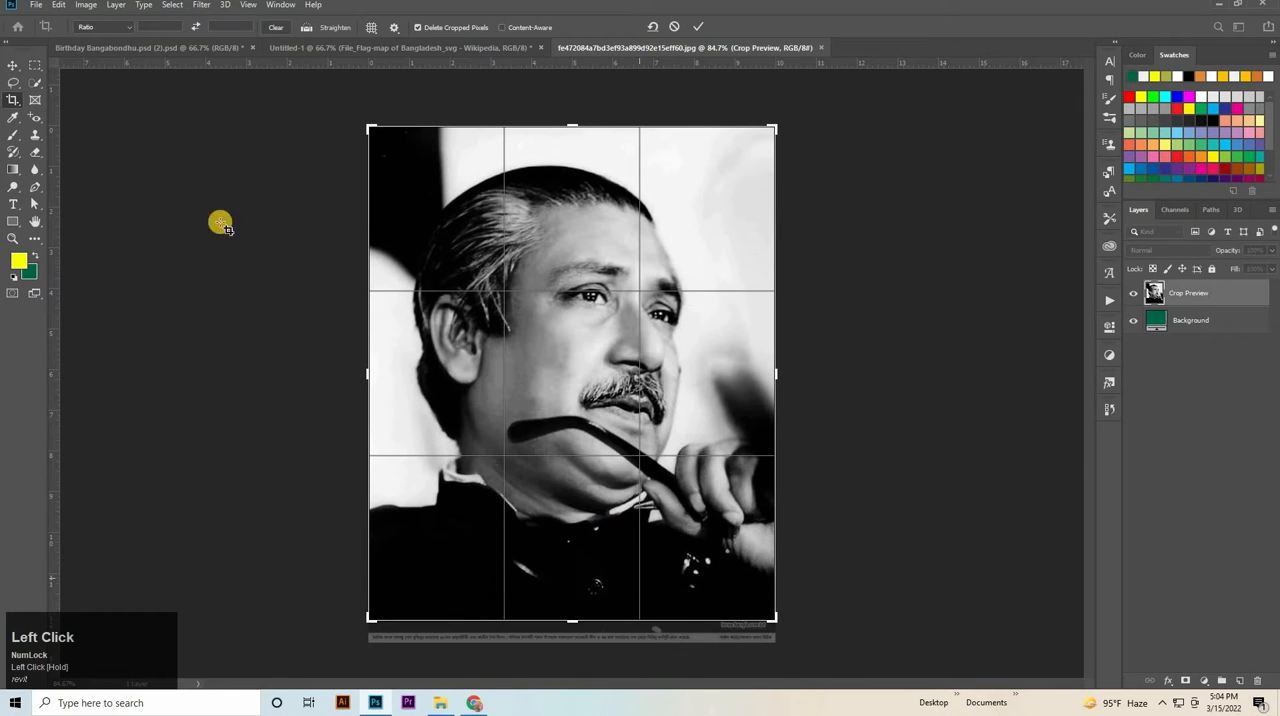
key("Return")
Select the man in the portrait using Select Subject with the Quick Selection tool.
right_click(35, 82)
left_click(90, 82)
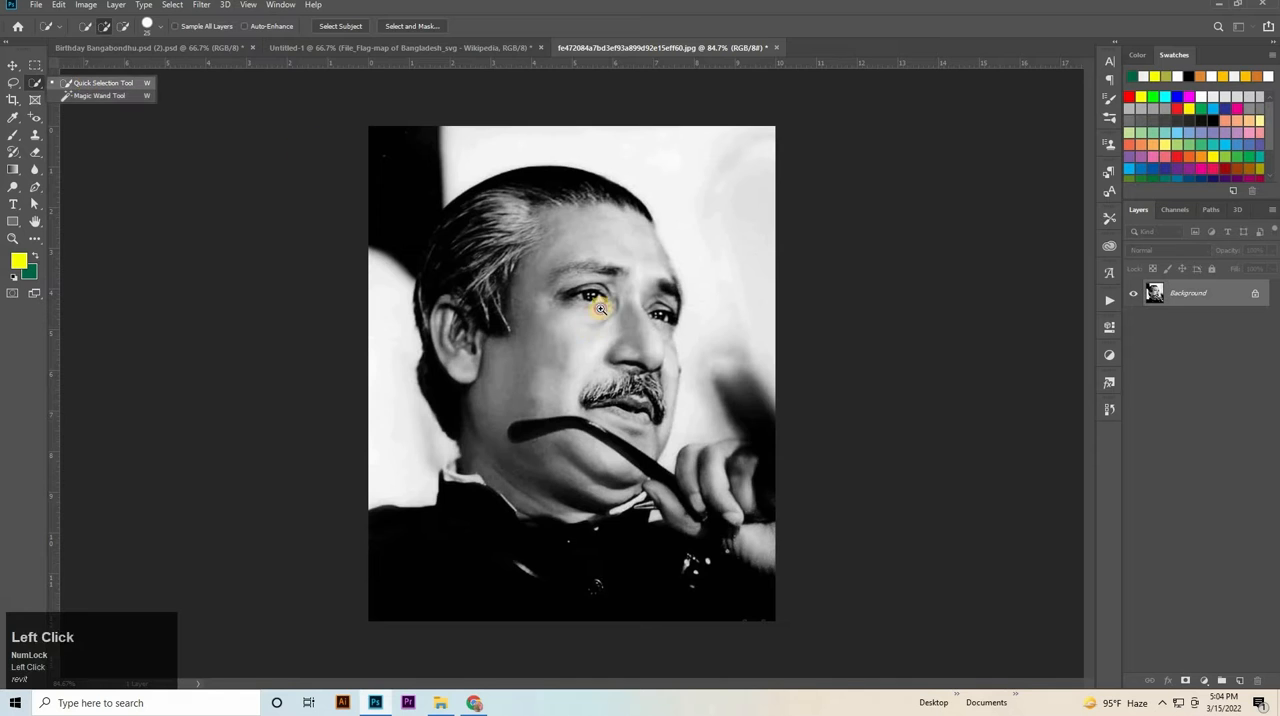
left_click(603, 295, "ctrl")
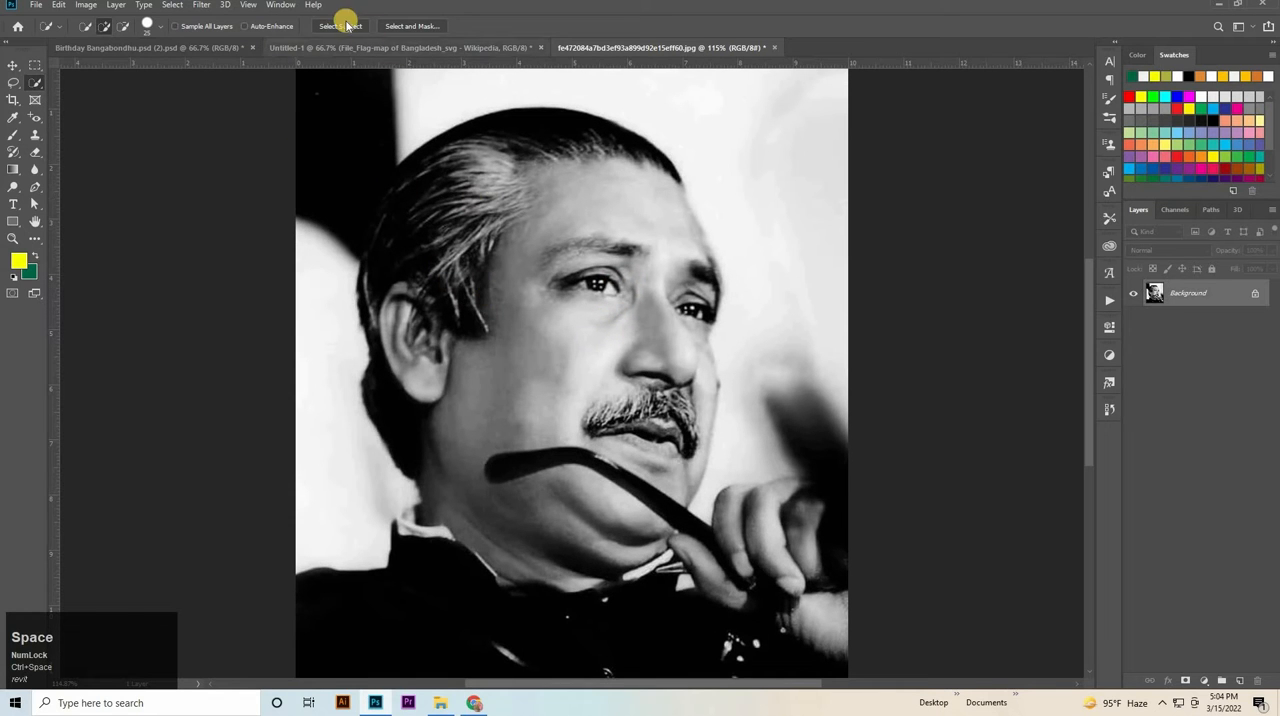
left_click(590, 245, "ctrl")
left_click_drag(590, 245, 505, 302)
left_click(405, 257, "ctrl")
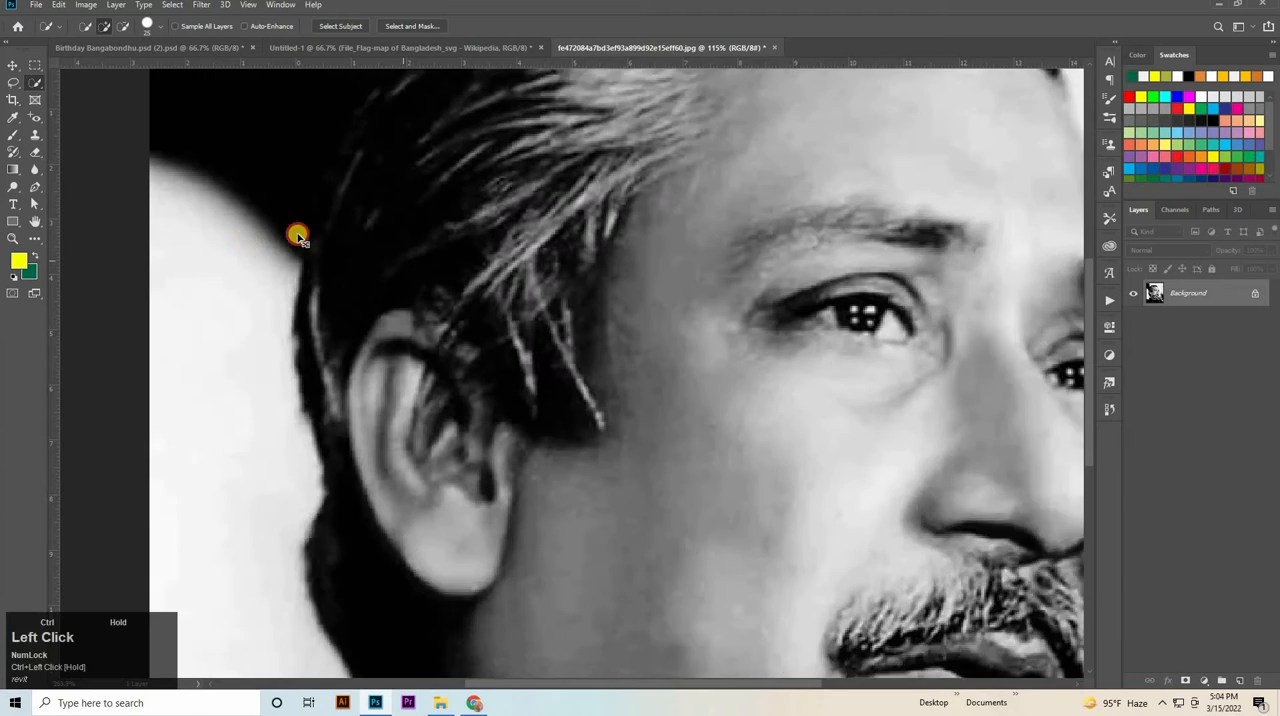
Subtract the dark background beside the hair above the ear from the selection, and undo the last subtraction that cuts into the hair.
left_click(221, 211, "alt")
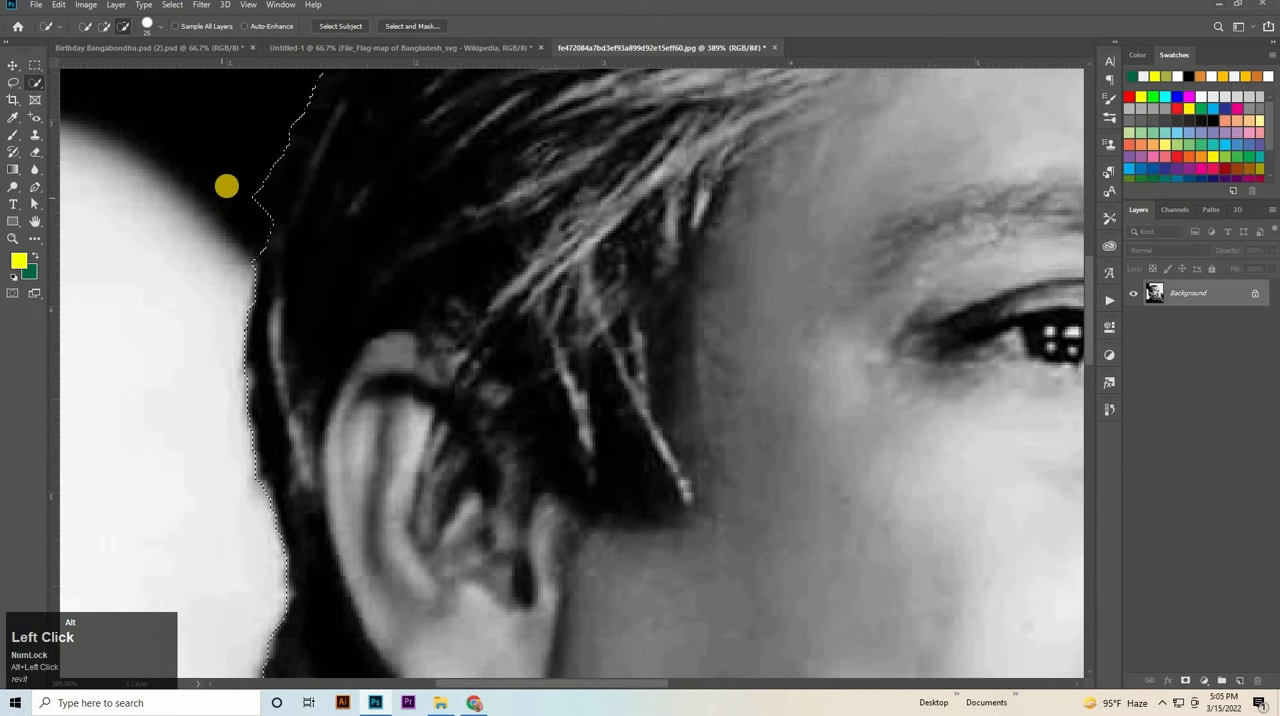
left_click(225, 199, "alt")
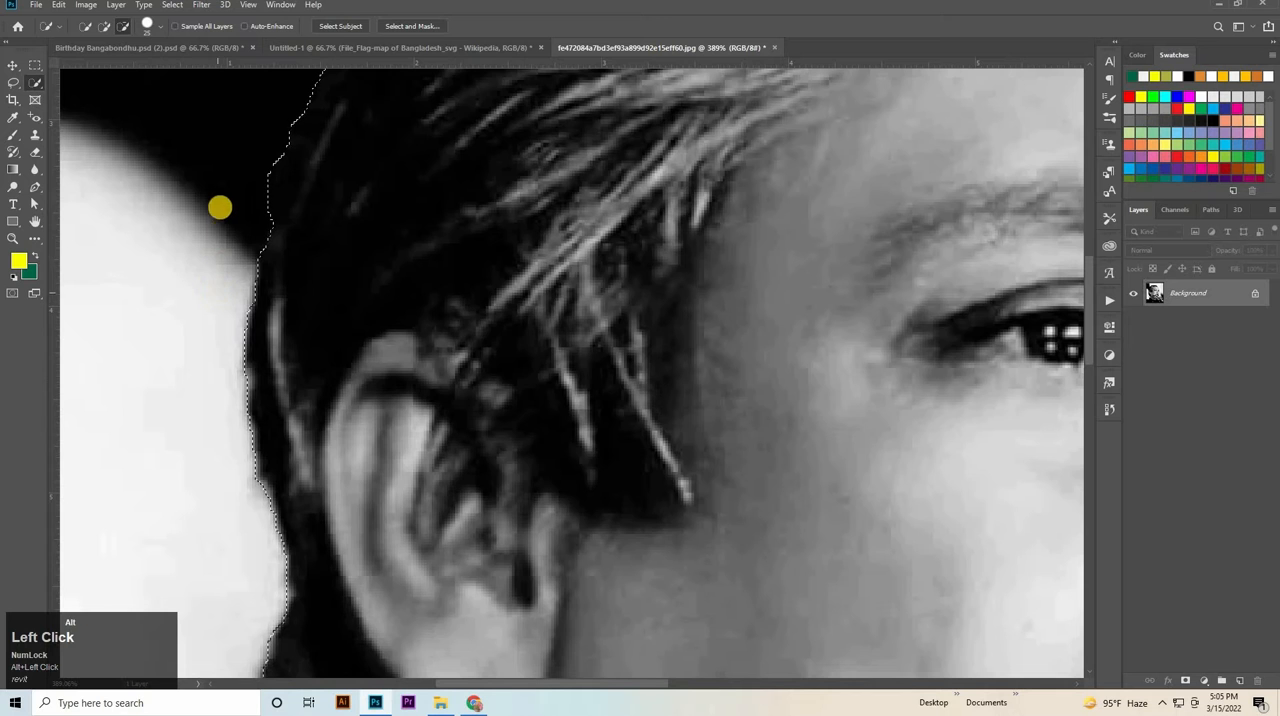
left_click(239, 159, "alt")
left_click(273, 166, "alt")
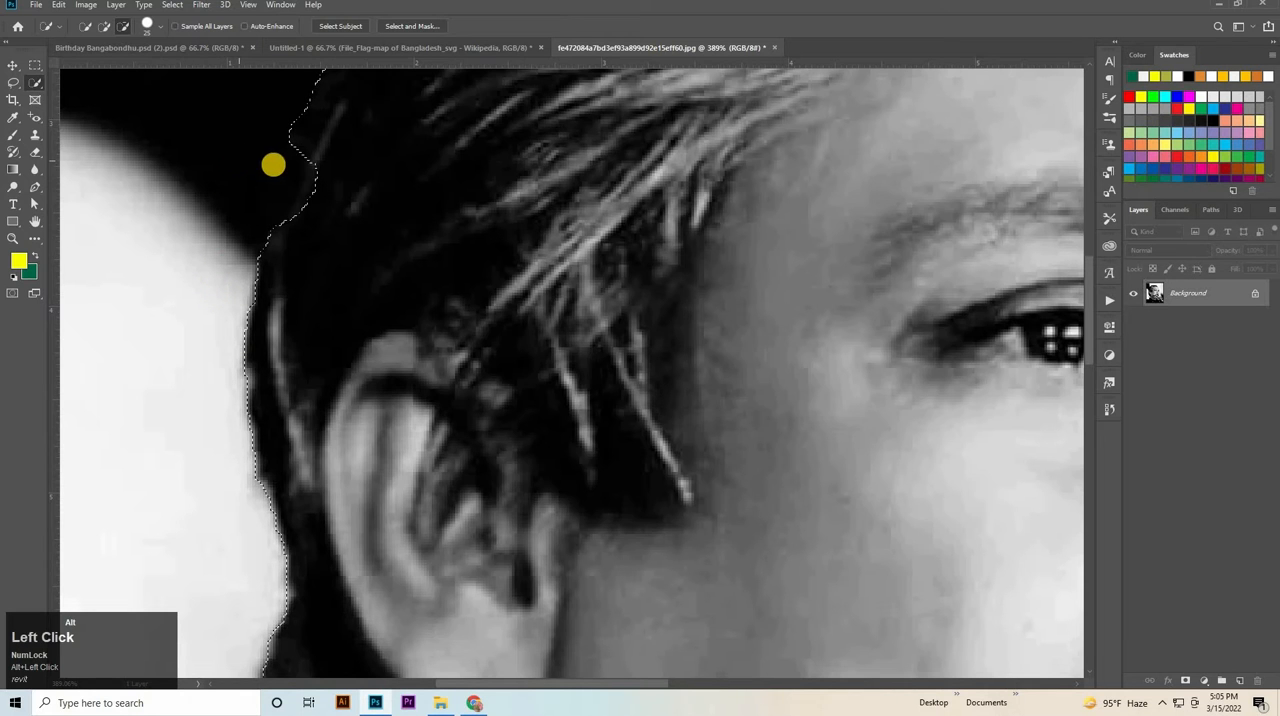
key("ctrl+z")
Correct the selection edge around the white shirt collar below the ear, undoing the first attempt.
left_click(450, 275, "ctrl")
left_click_drag(450, 275, 392, 272)
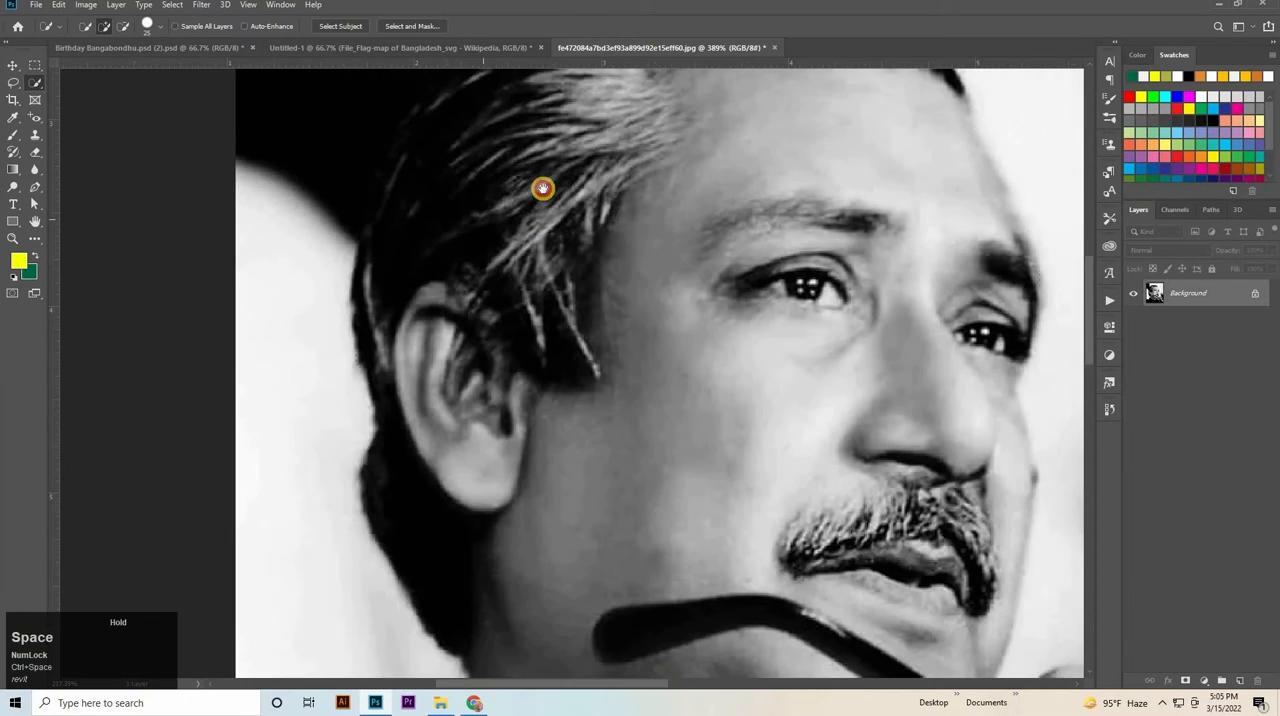
left_click_drag(446, 660, 396, 377)
left_click(403, 453, "alt")
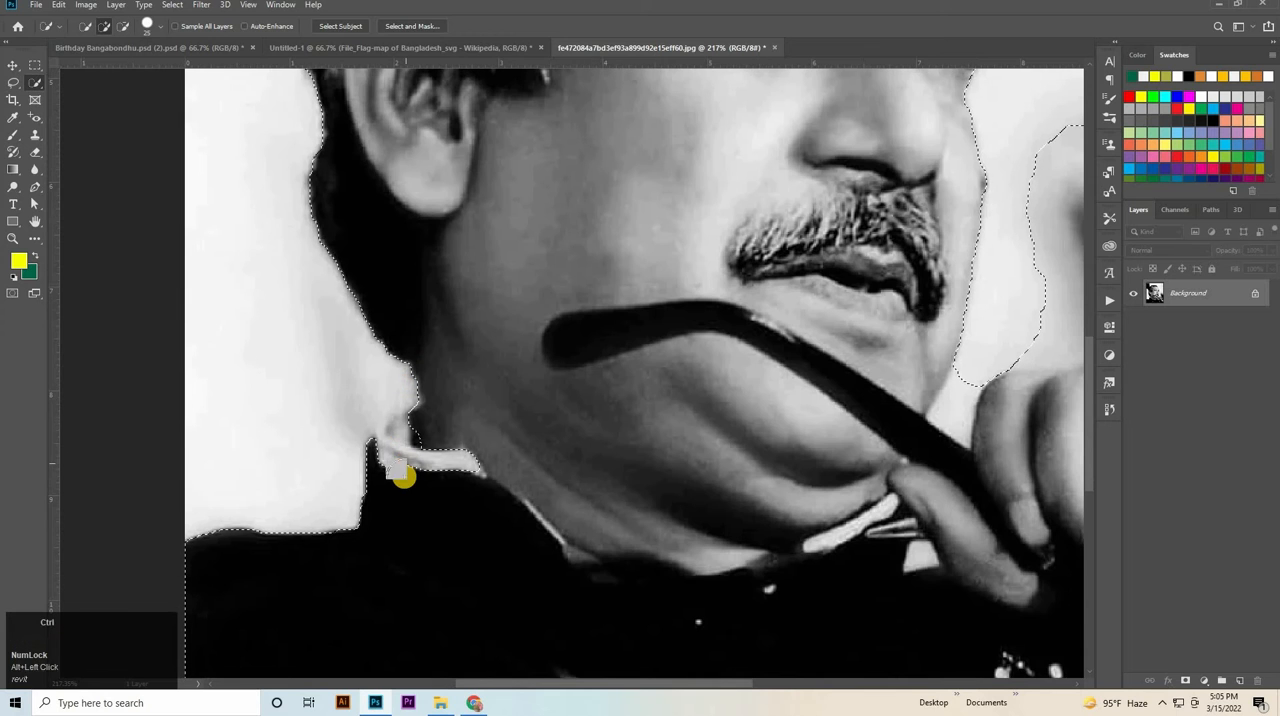
key("ctrl+z")
left_click(391, 449)
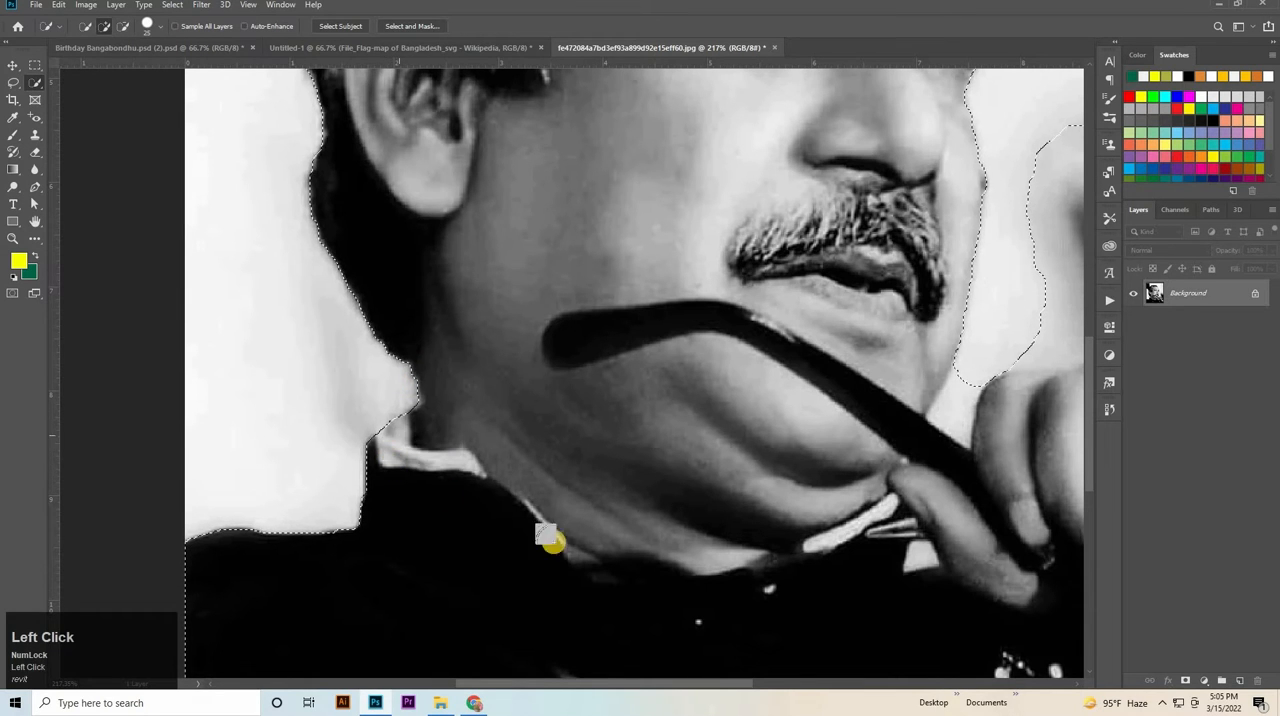
Remove the blurred background between face and hand from the selection, and make the selection follow the hand's upper edge.
left_click_drag(509, 289, 325, 218)
left_click_drag(755, 427, 769, 613)
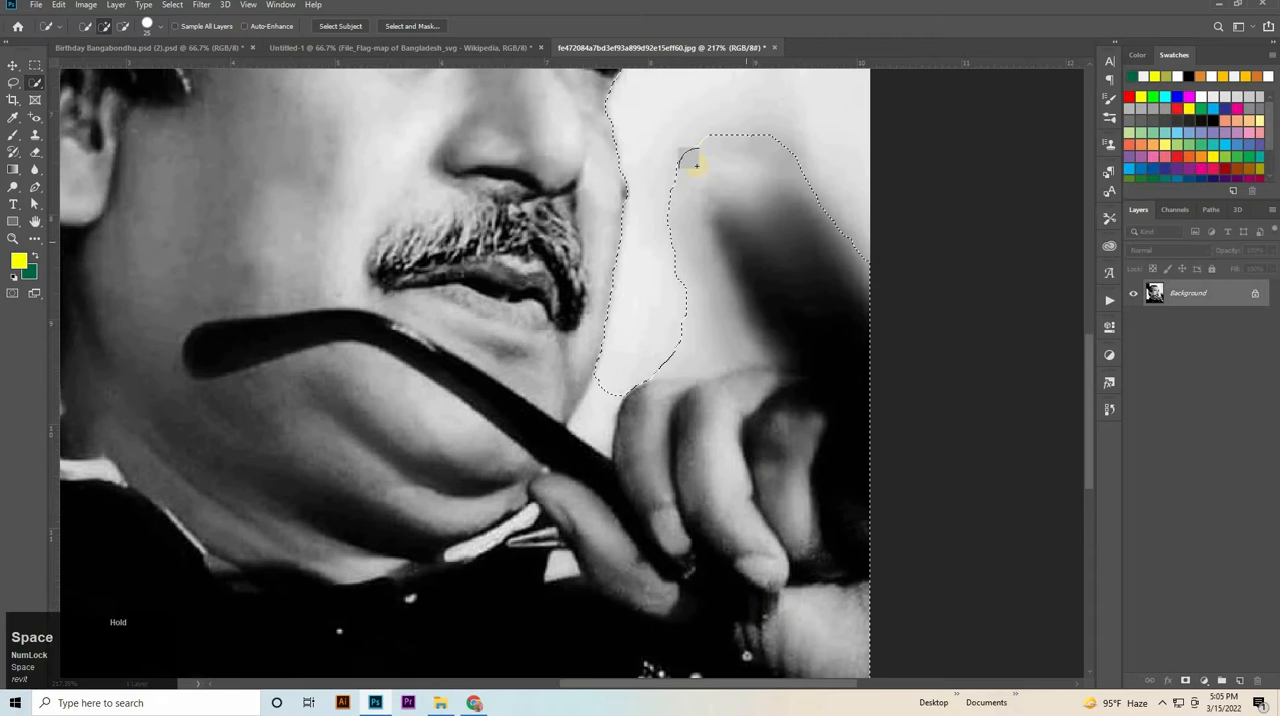
left_click_drag(791, 206, 697, 229)
key("ctrl+z")
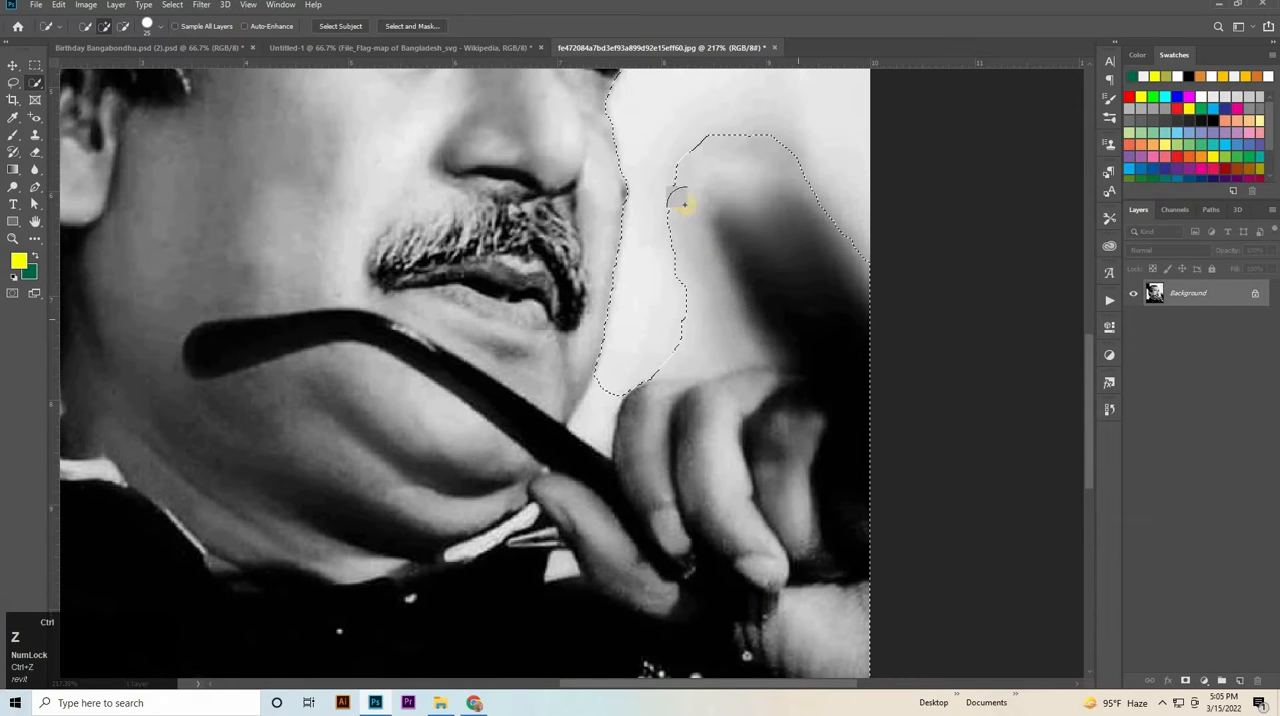
mouse_move(665, 132)
left_mouse_down()
mouse_move(814, 152)
mouse_move(662, 237)
mouse_move(864, 248)
mouse_move(775, 347)
left_mouse_up()
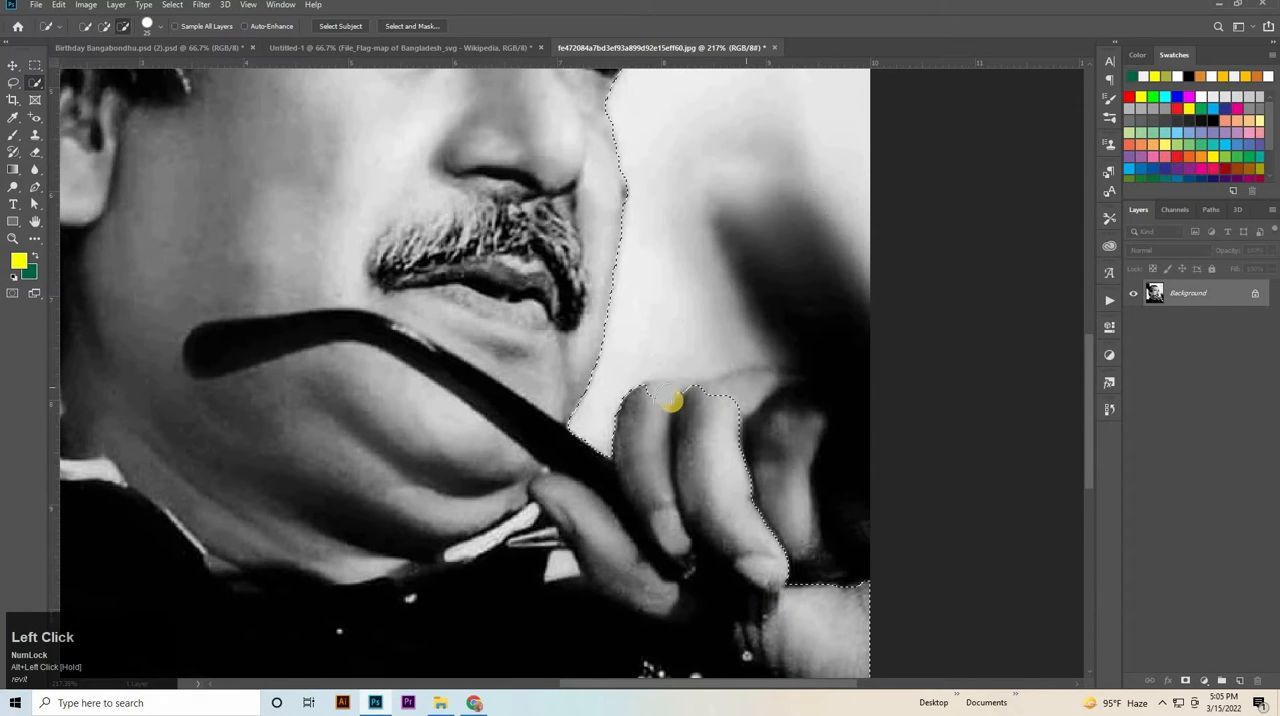
mouse_move(670, 401)
left_mouse_down()
mouse_move(785, 400)
mouse_move(834, 471)
mouse_move(835, 536)
mouse_move(841, 415)
mouse_move(849, 424)
mouse_move(799, 391)
mouse_move(752, 386)
mouse_move(824, 400)
mouse_move(871, 366)
mouse_move(879, 449)
left_mouse_up()
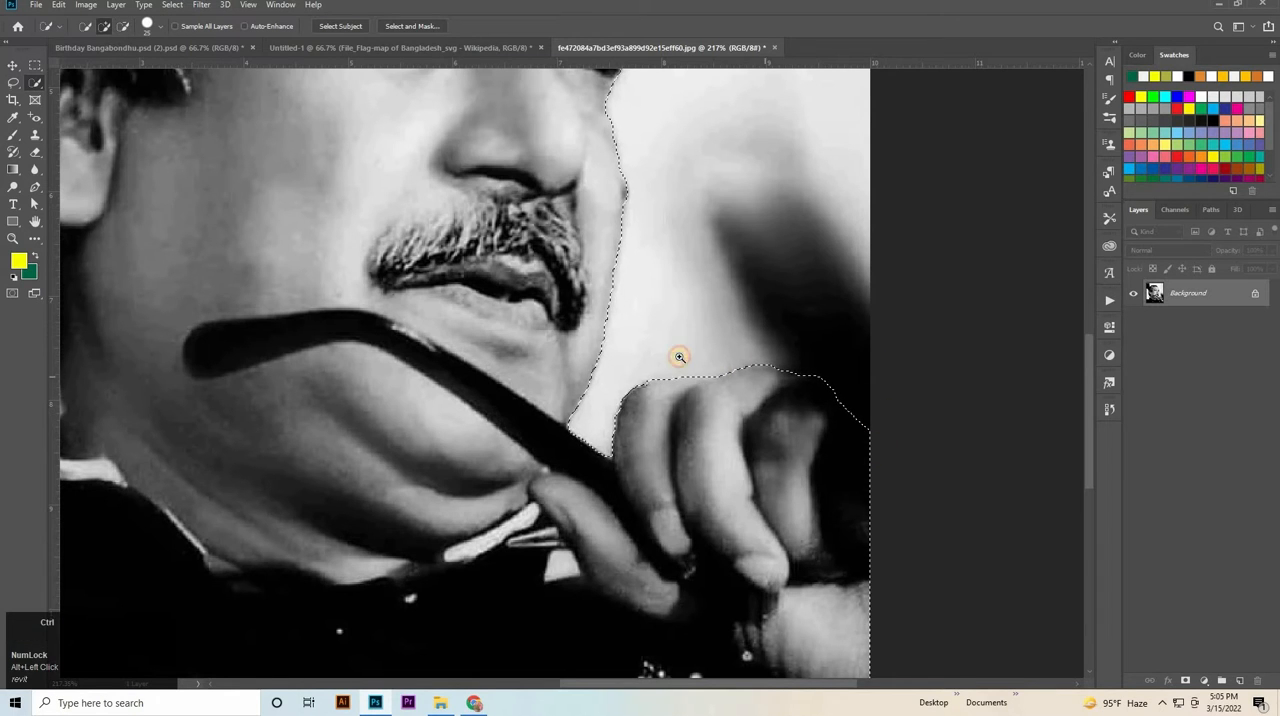
Check the outline, and output the selection through Select and Mask as a new layer with layer mask, with Decontaminate Colors enabled.
scroll(692, 354, "down", 3)
left_click_drag(576, 316, 616, 471)
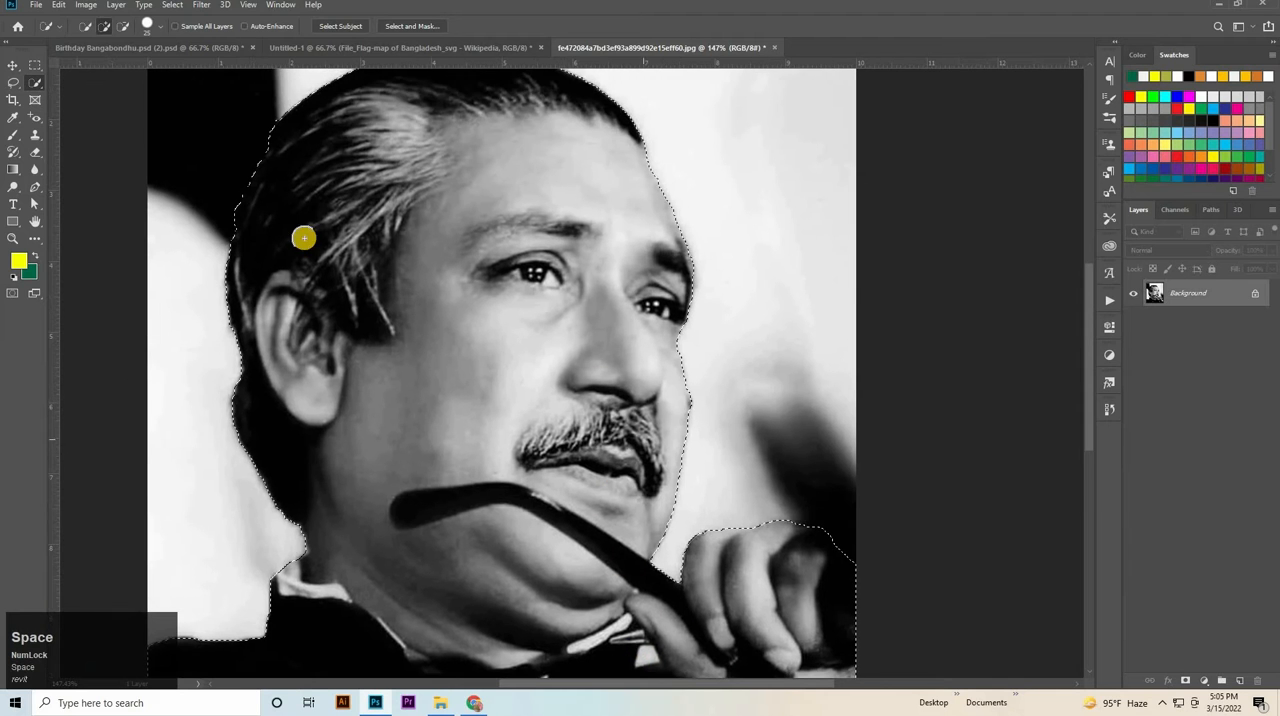
left_click_drag(364, 203, 377, 374)
left_click_drag(730, 650, 734, 457)
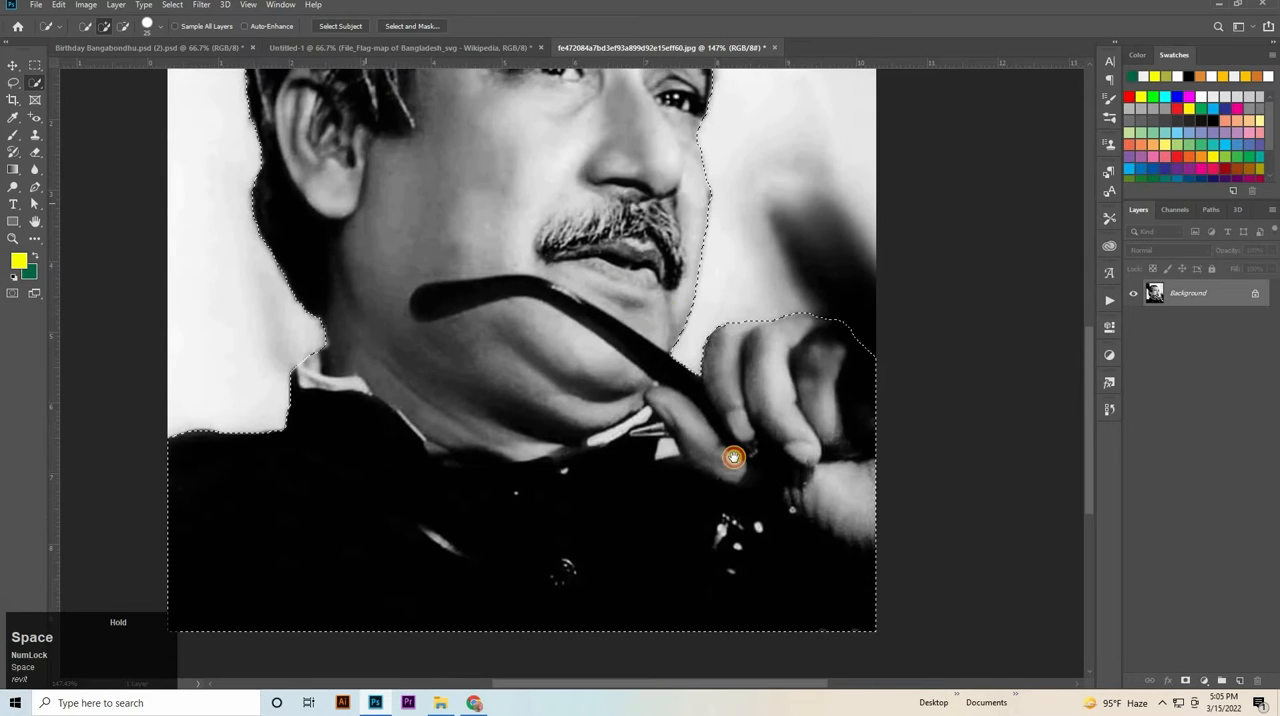
left_click(577, 318, "alt")
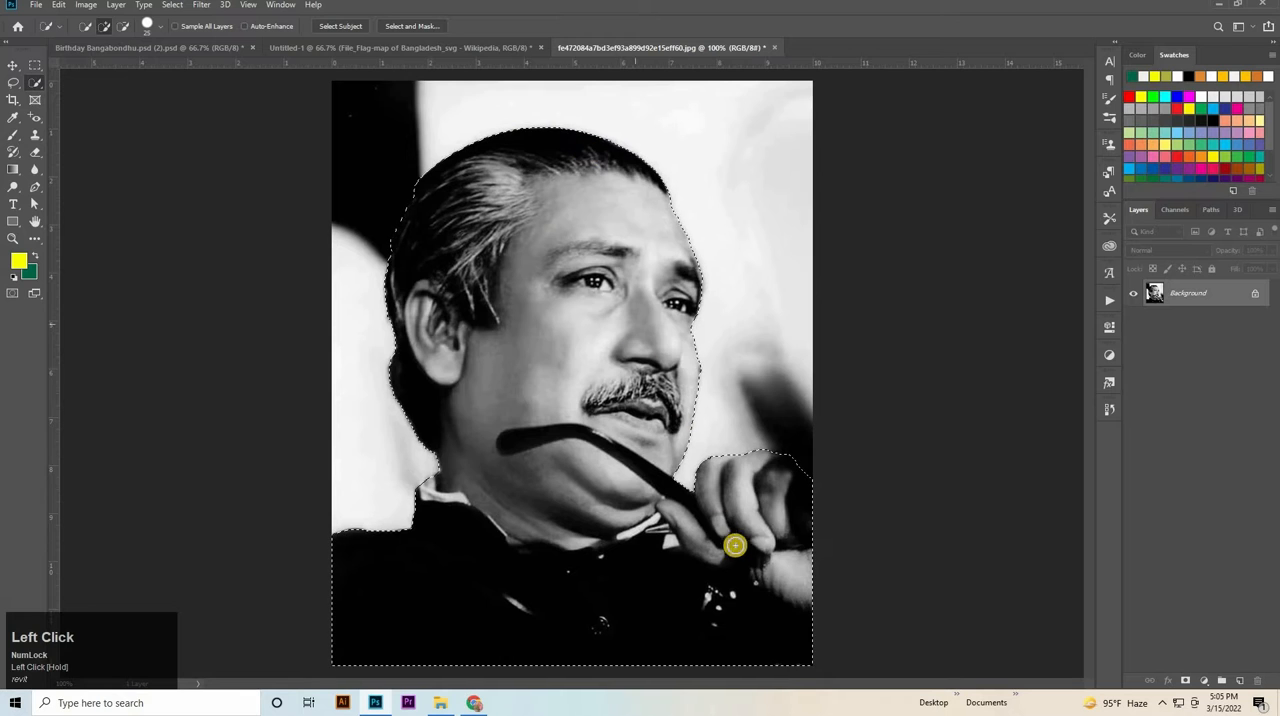
left_click(431, 25)
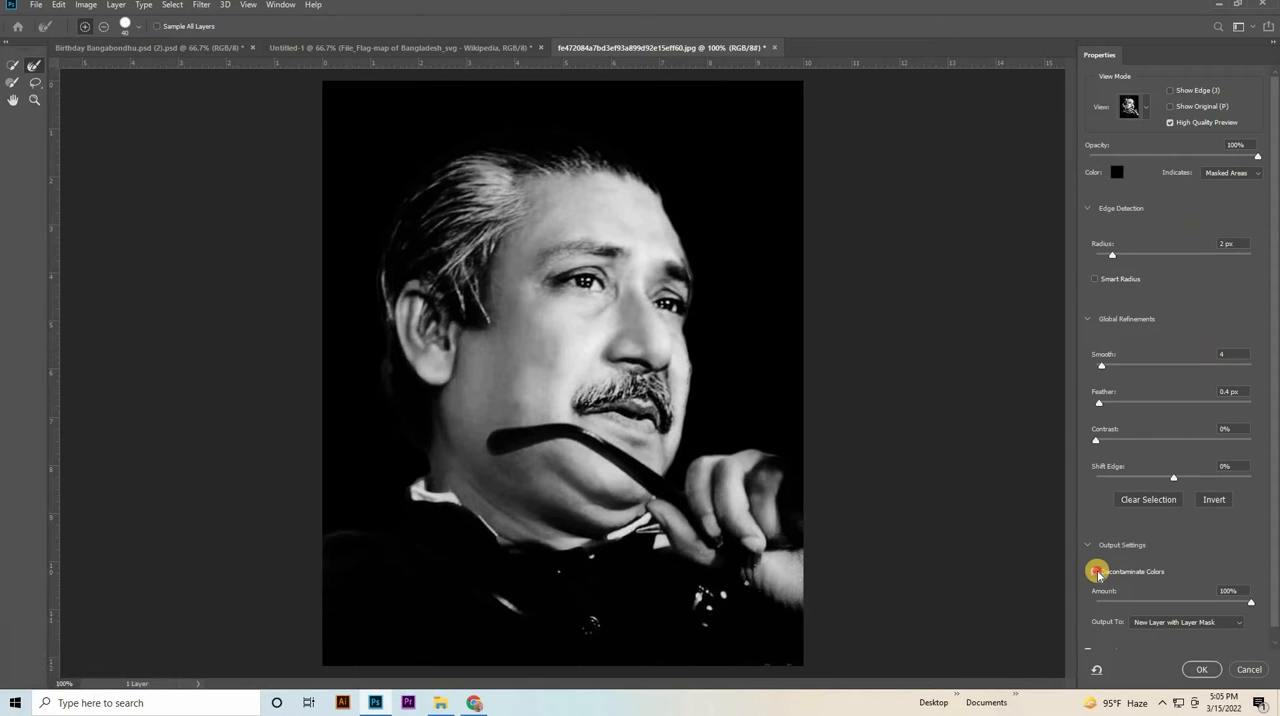
left_click(1096, 572)
left_click(1096, 572)
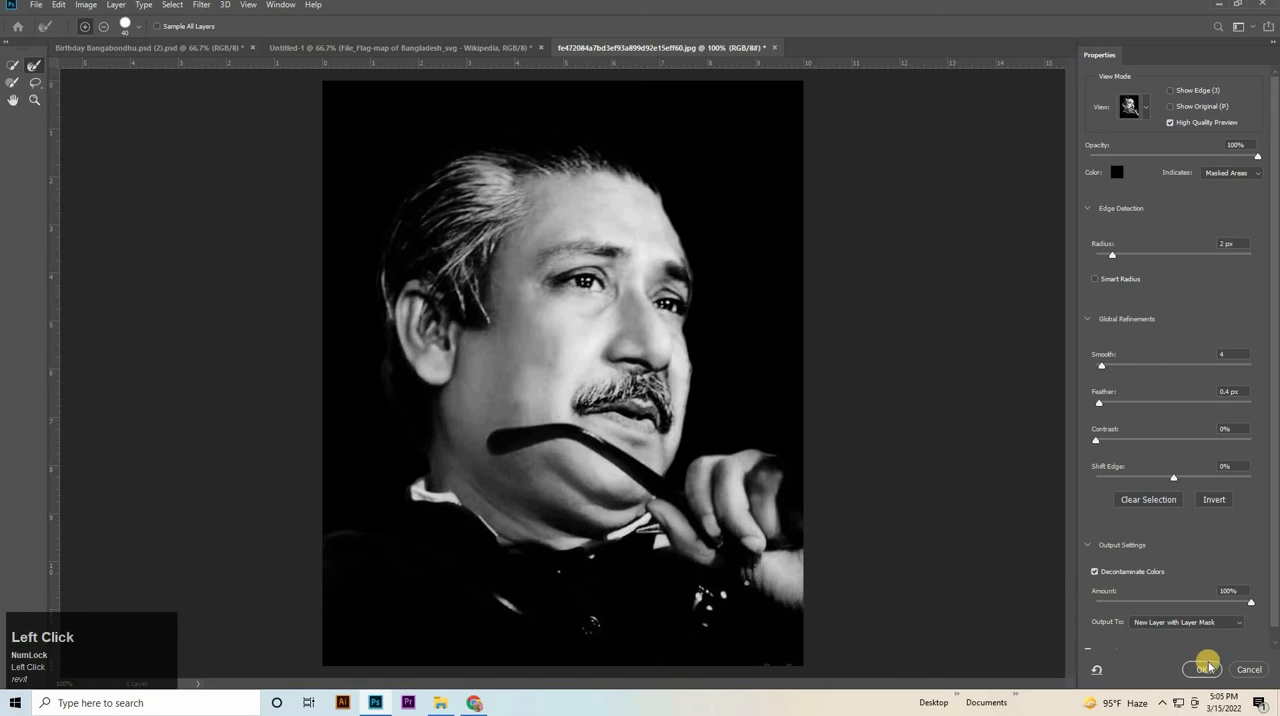
left_click(1205, 669)
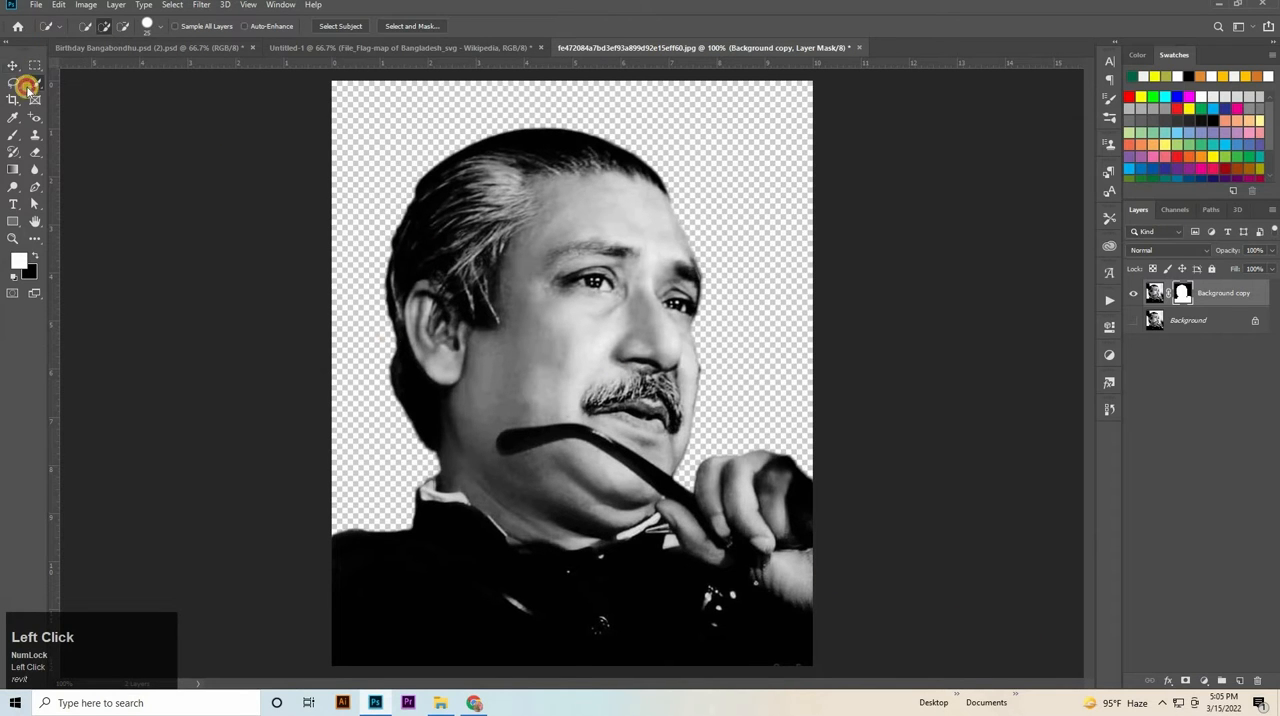
Bring the portrait cutout into the Untitled-1 poster and scale it to about 57.5% over the middle of the map.
key("v")
left_click_drag(551, 400, 708, 377)
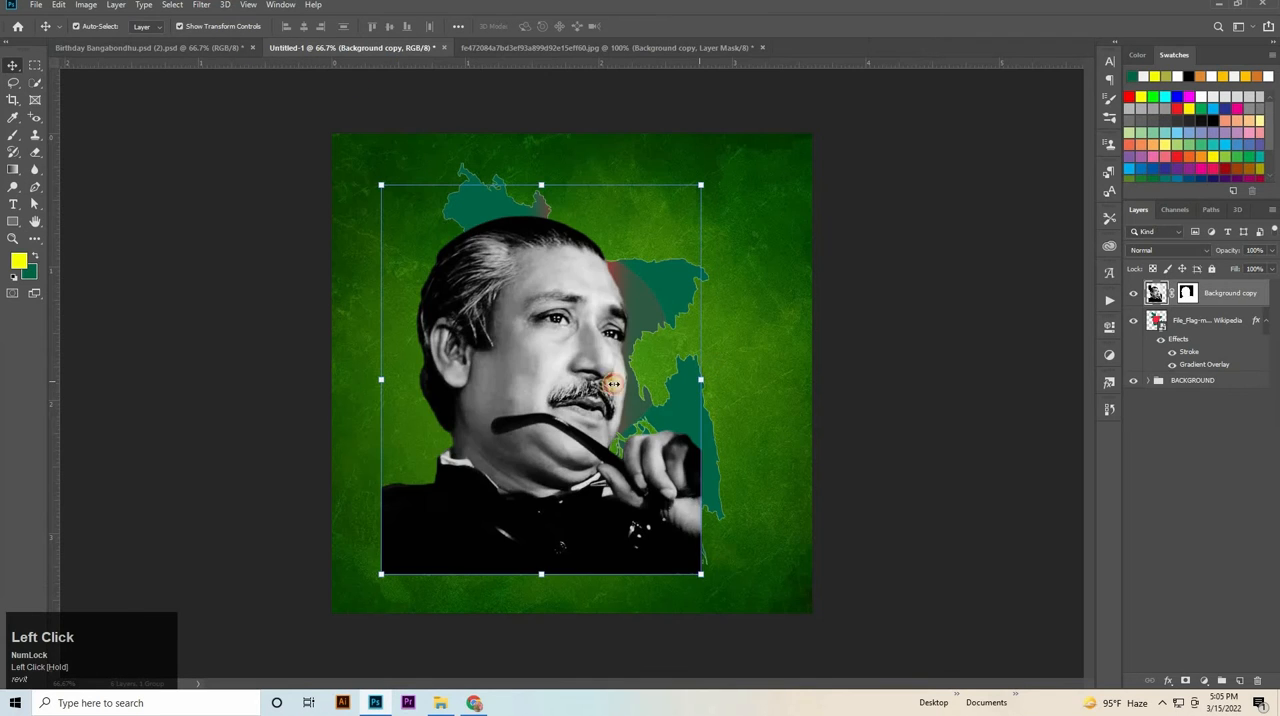
left_click_drag(613, 383, 612, 335)
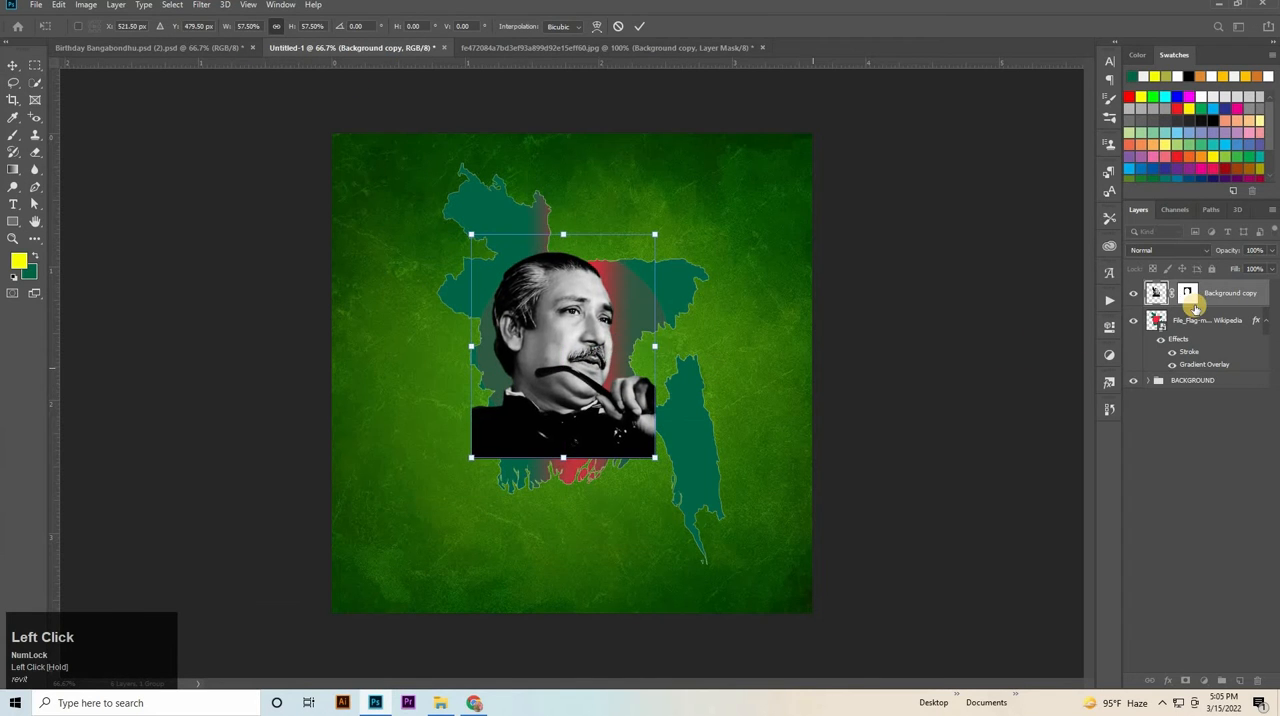
Clip the portrait layer to the Bangladesh map with a clipping mask and enlarge it slightly to about 103%.
right_click(1211, 298)
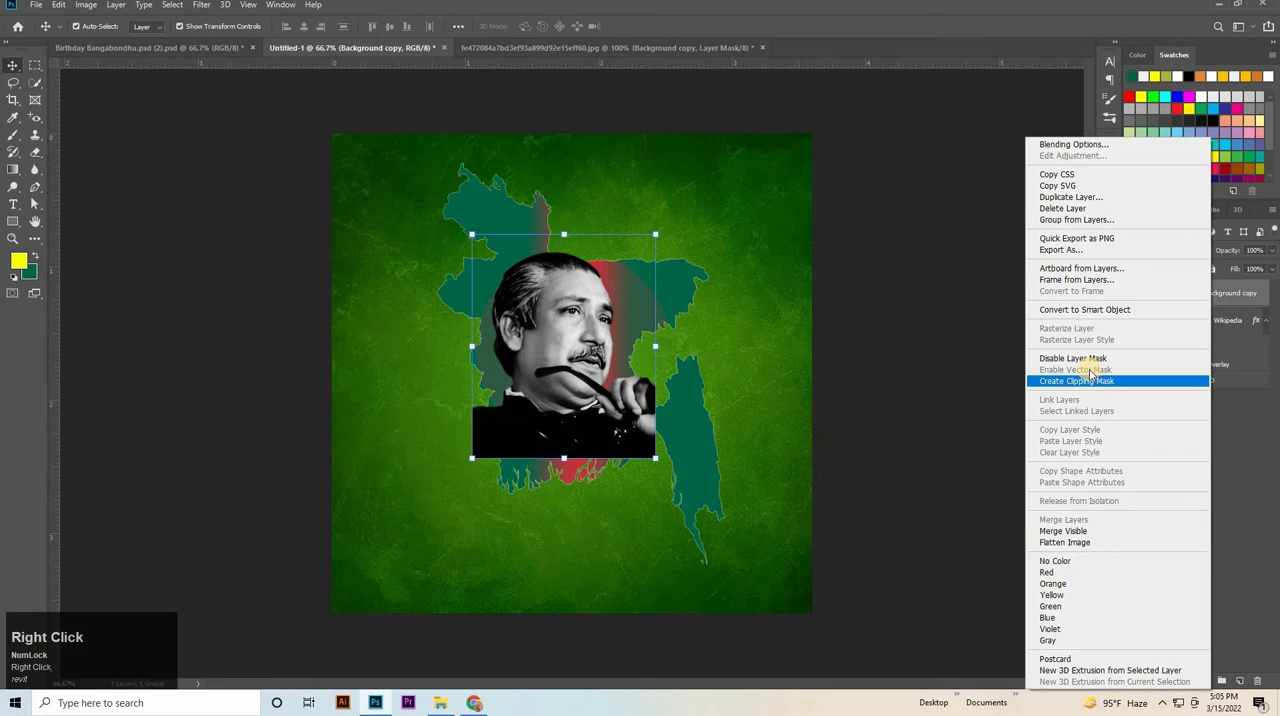
left_click(1078, 384)
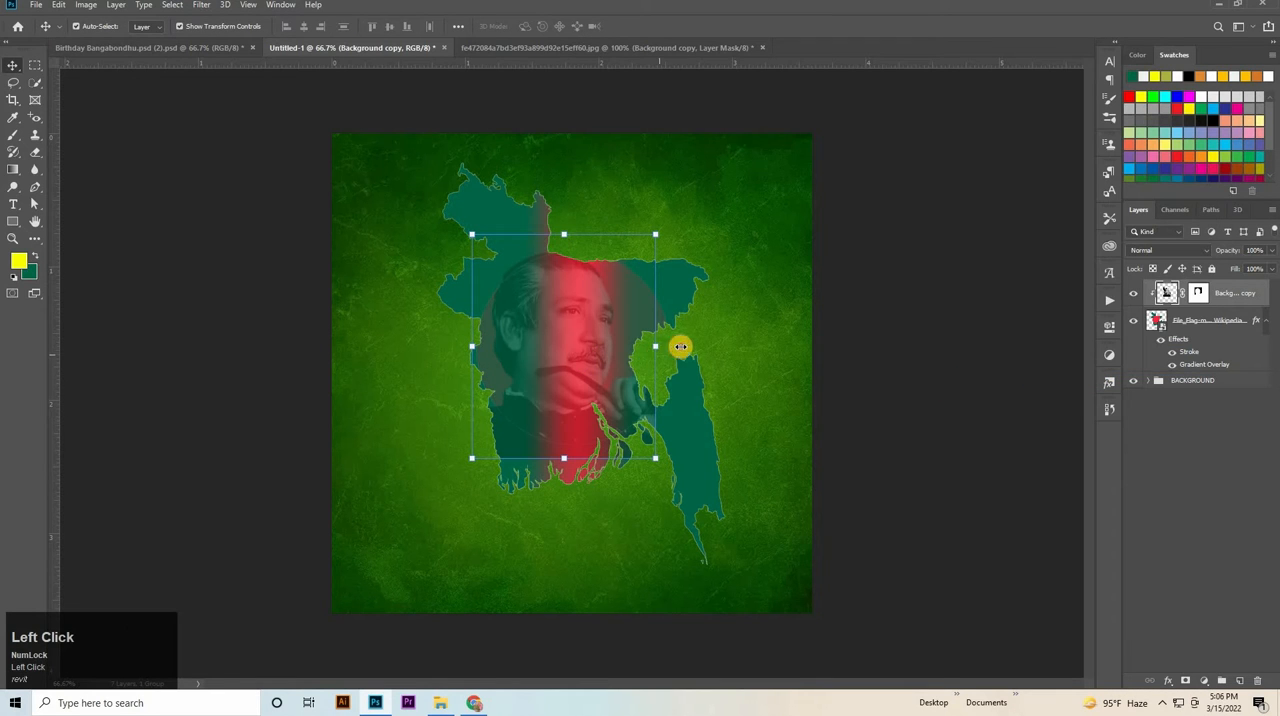
left_click_drag(679, 346, 581, 349)
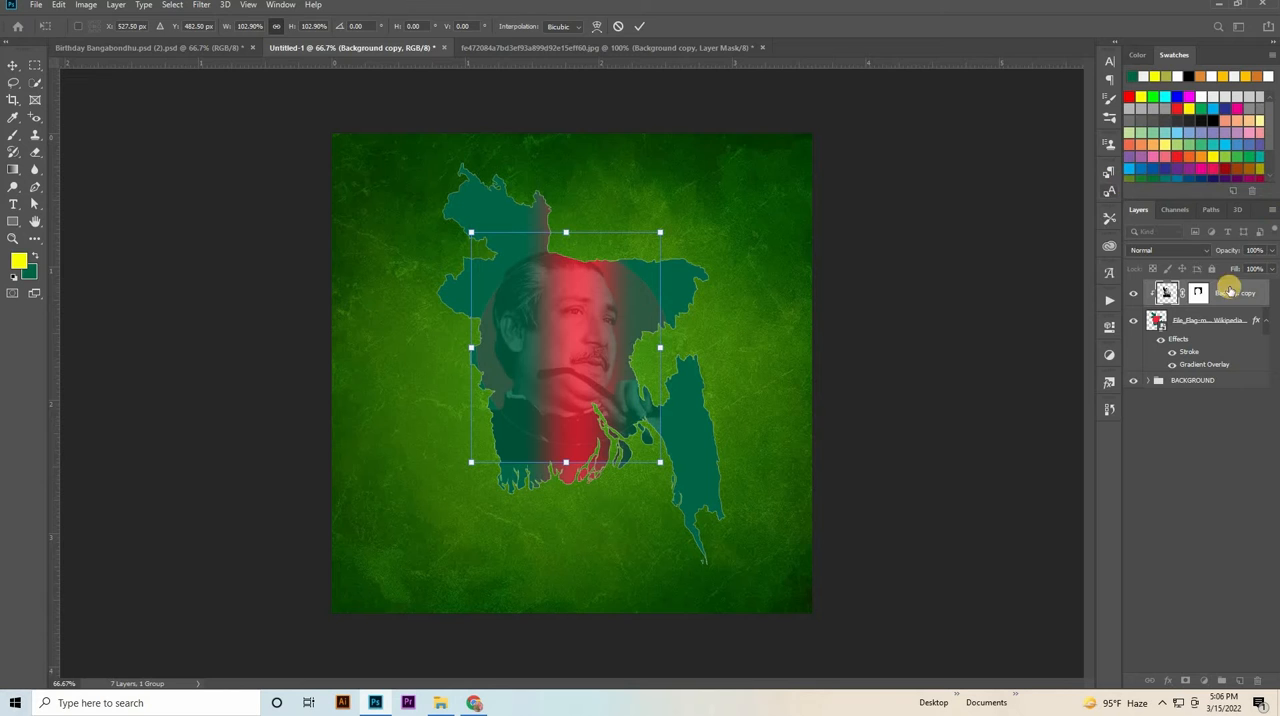
left_click(1219, 547)
Add a Color Balance adjustment above the portrait with midtones Cyan-Red +9, Magenta-Green -30 and Yellow-Blue -37.
left_click(1204, 680)
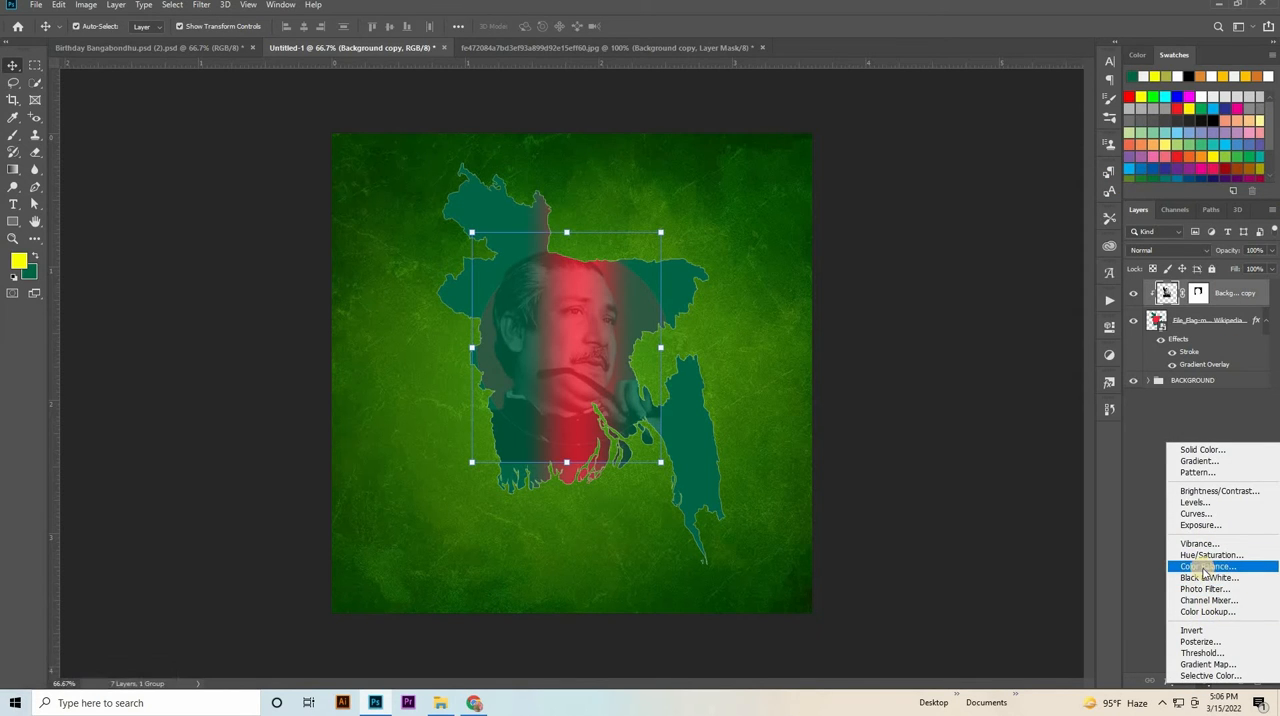
left_click(1204, 566)
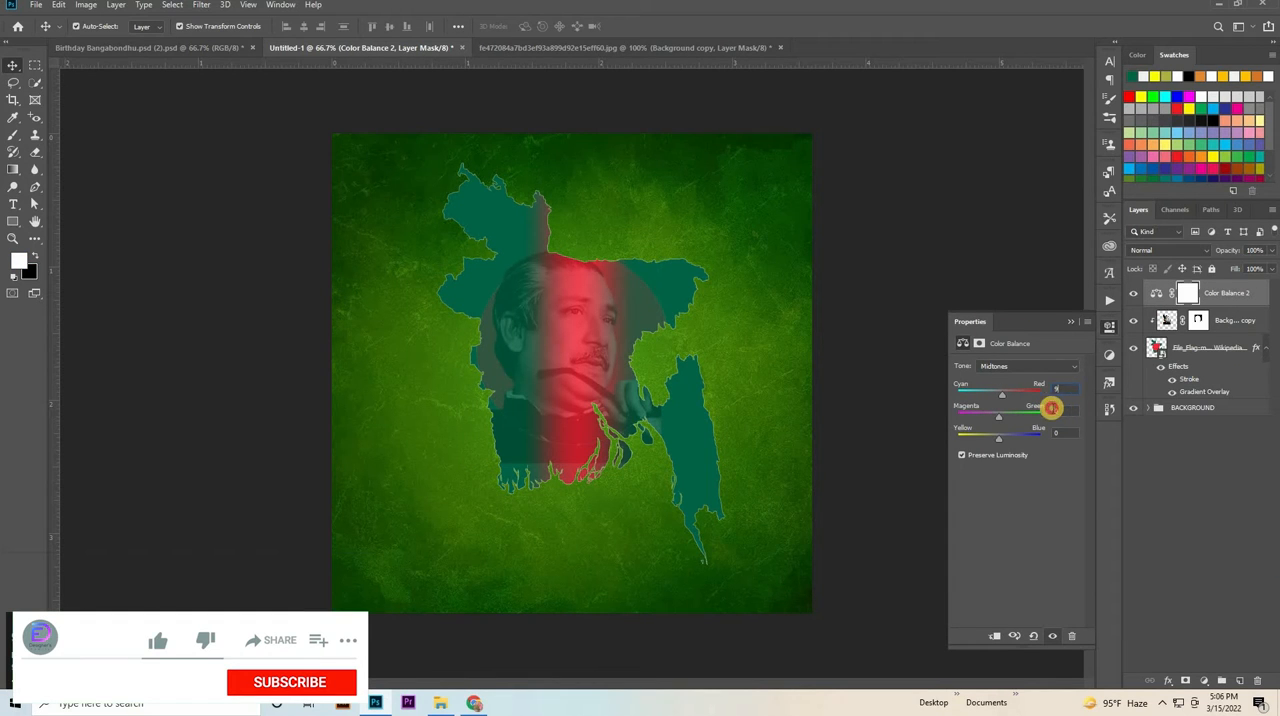
left_click(1051, 408)
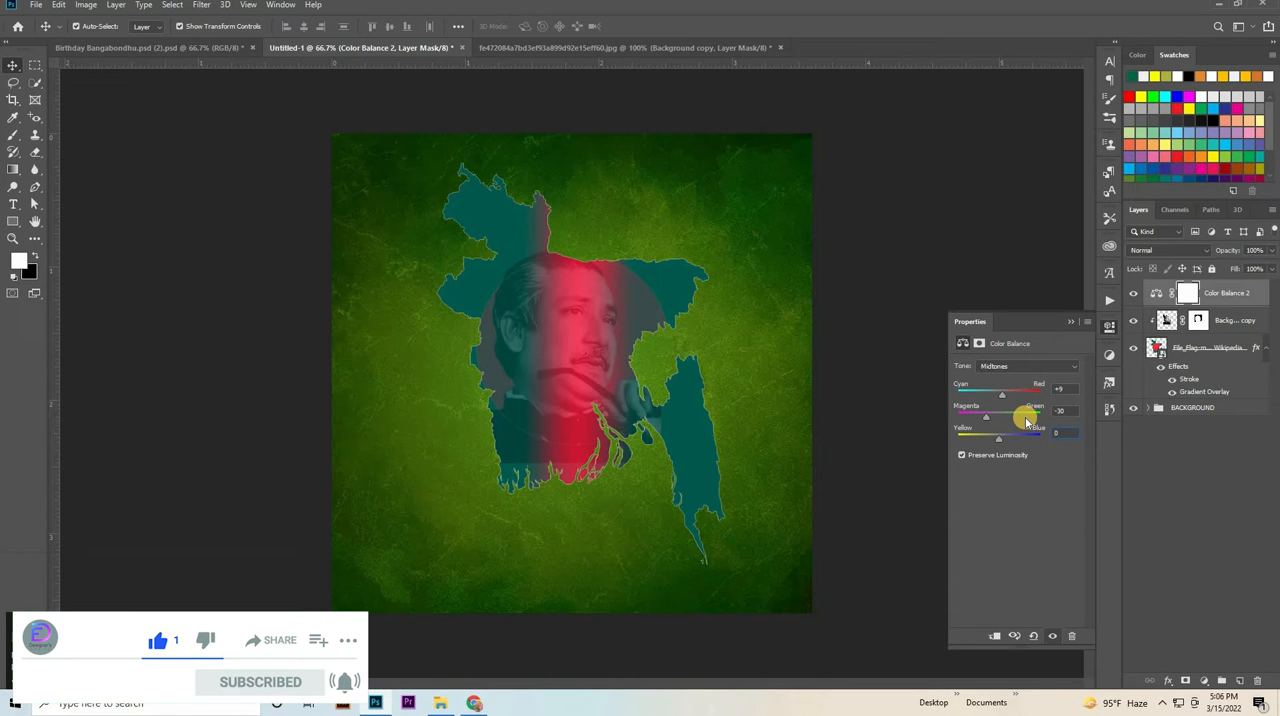
type("-37")
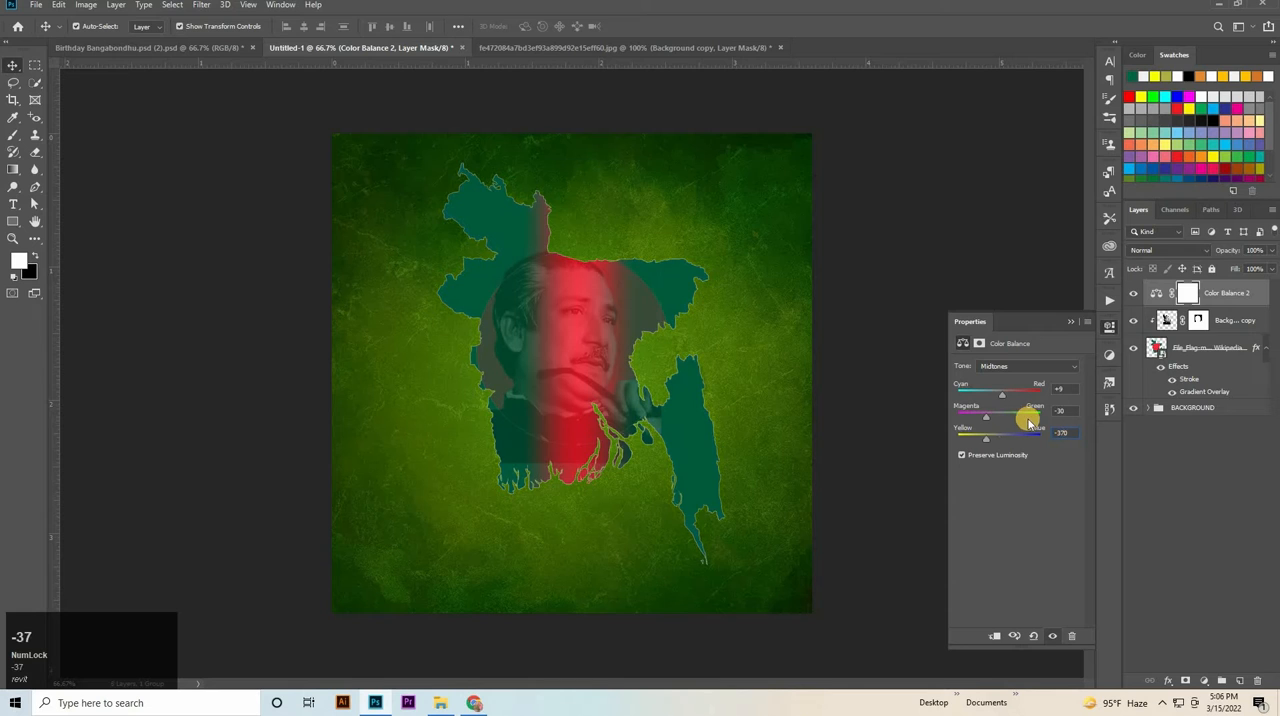
left_click(1070, 434)
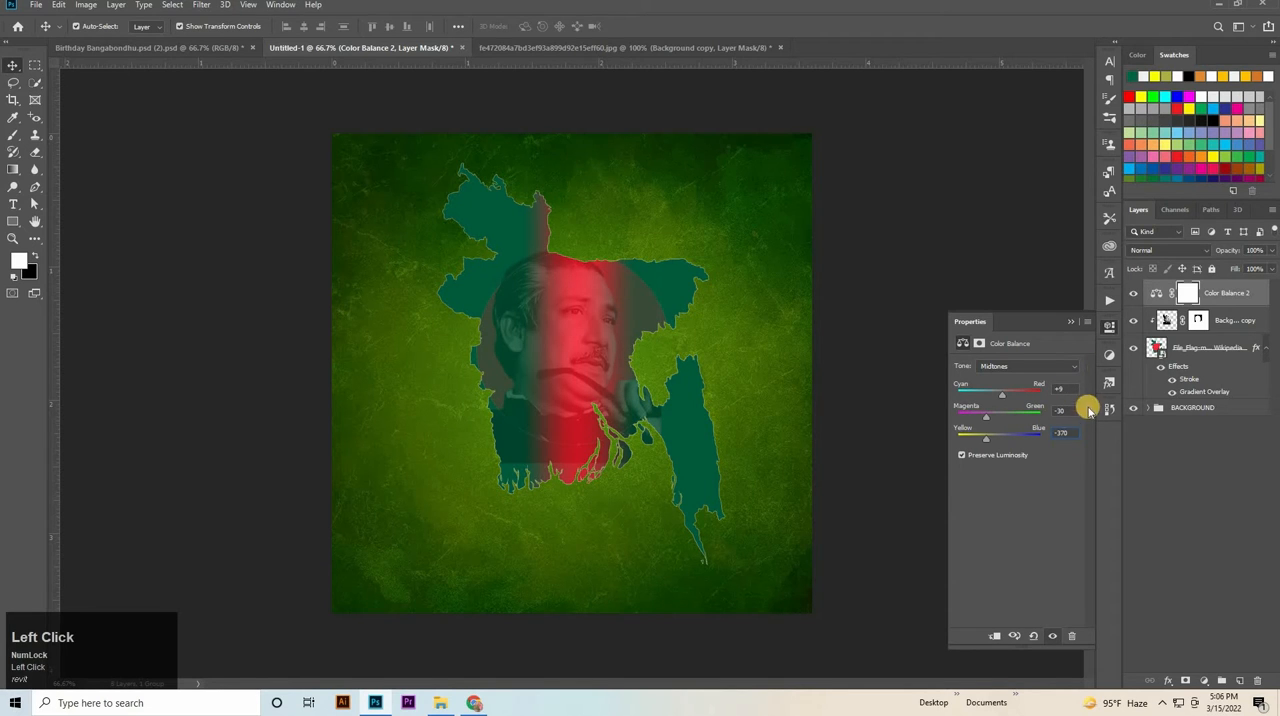
left_click(1111, 324)
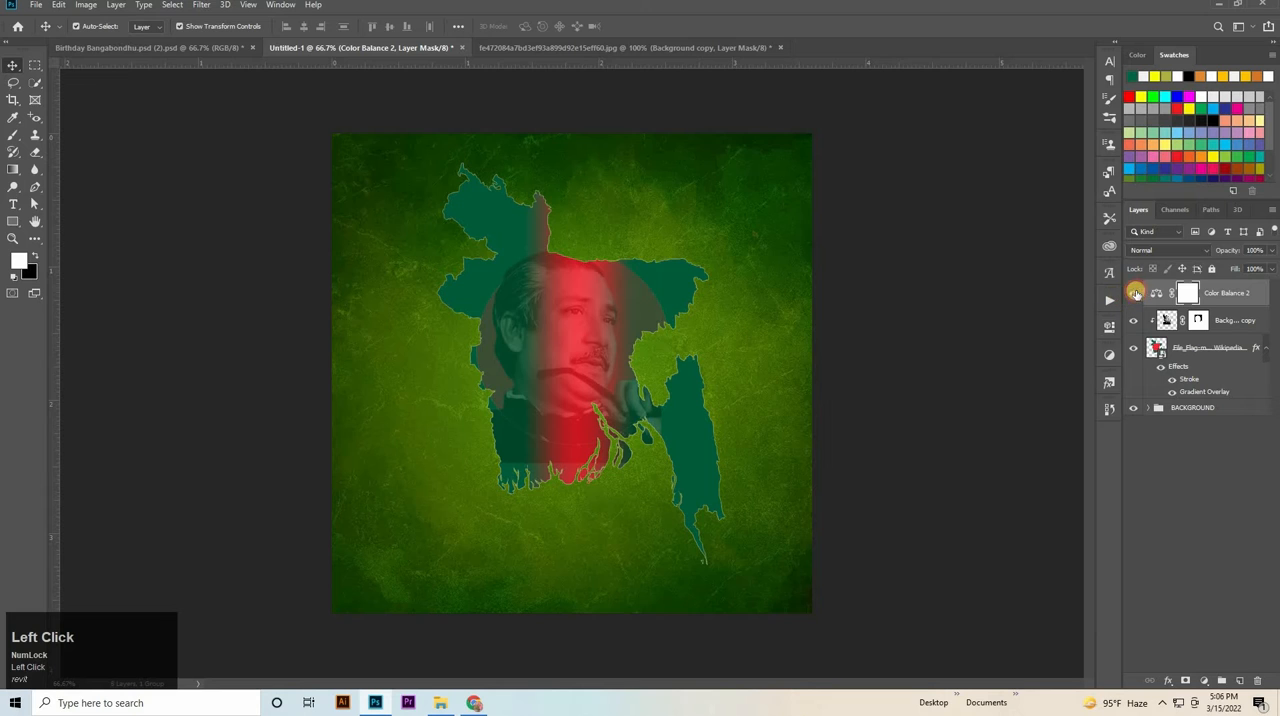
Enlarge the portrait slightly and shift it a little lower within the Bangladesh map.
left_click(121, 215)
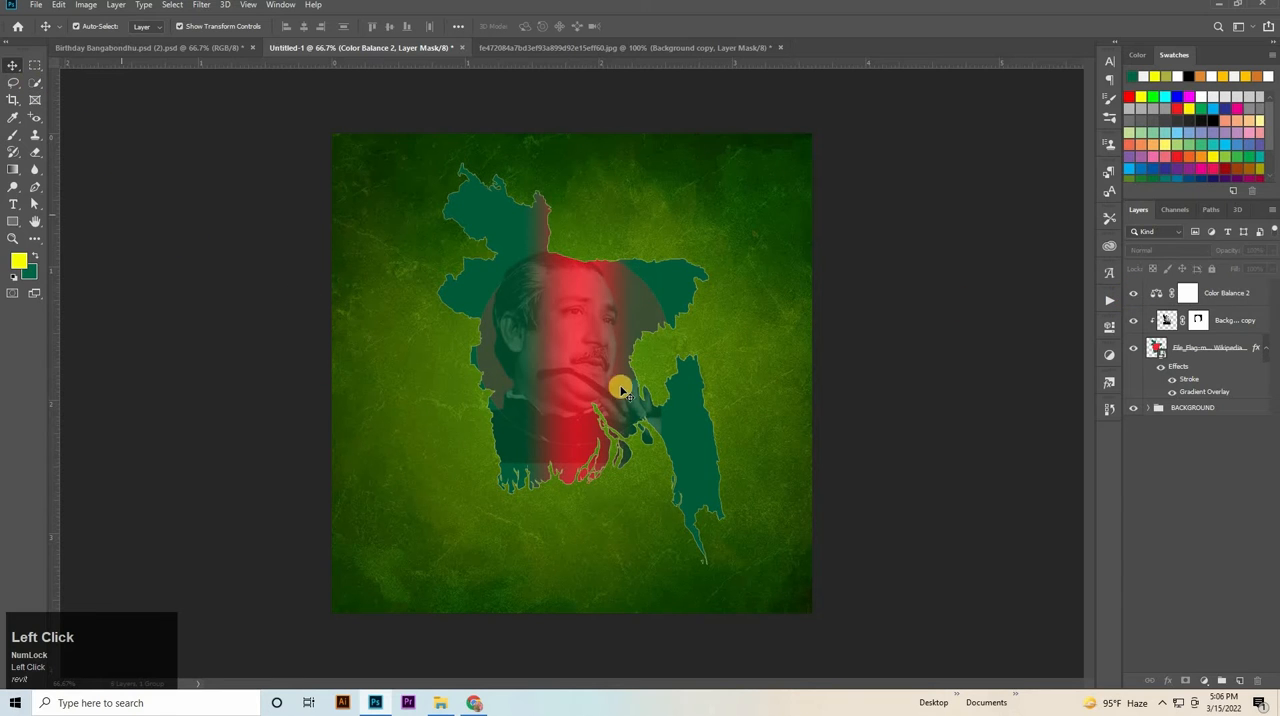
left_click(580, 410)
left_click_drag(570, 434, 569, 497)
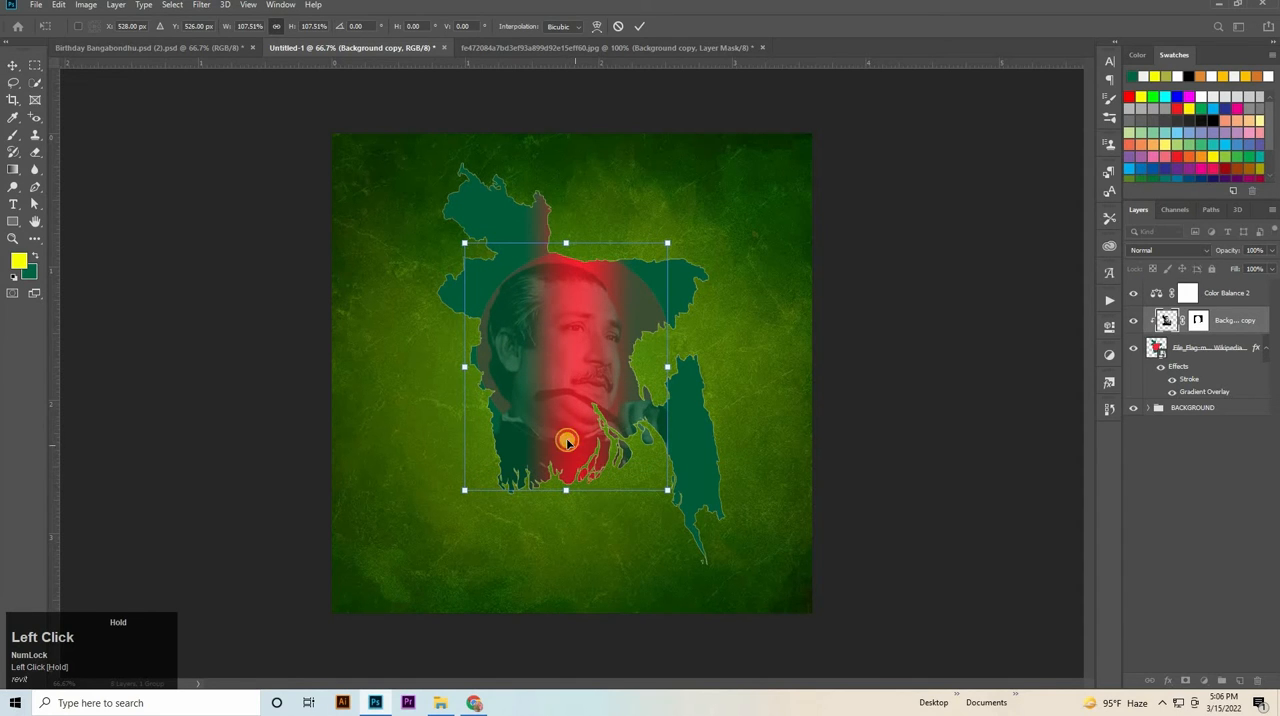
Duplicate the map layer beneath the original, replace the copy's Gradient Overlay with a black Color Overlay, and remove its Stroke effect.
left_click(1223, 352)
left_click_drag(1210, 355, 1200, 443, "alt")
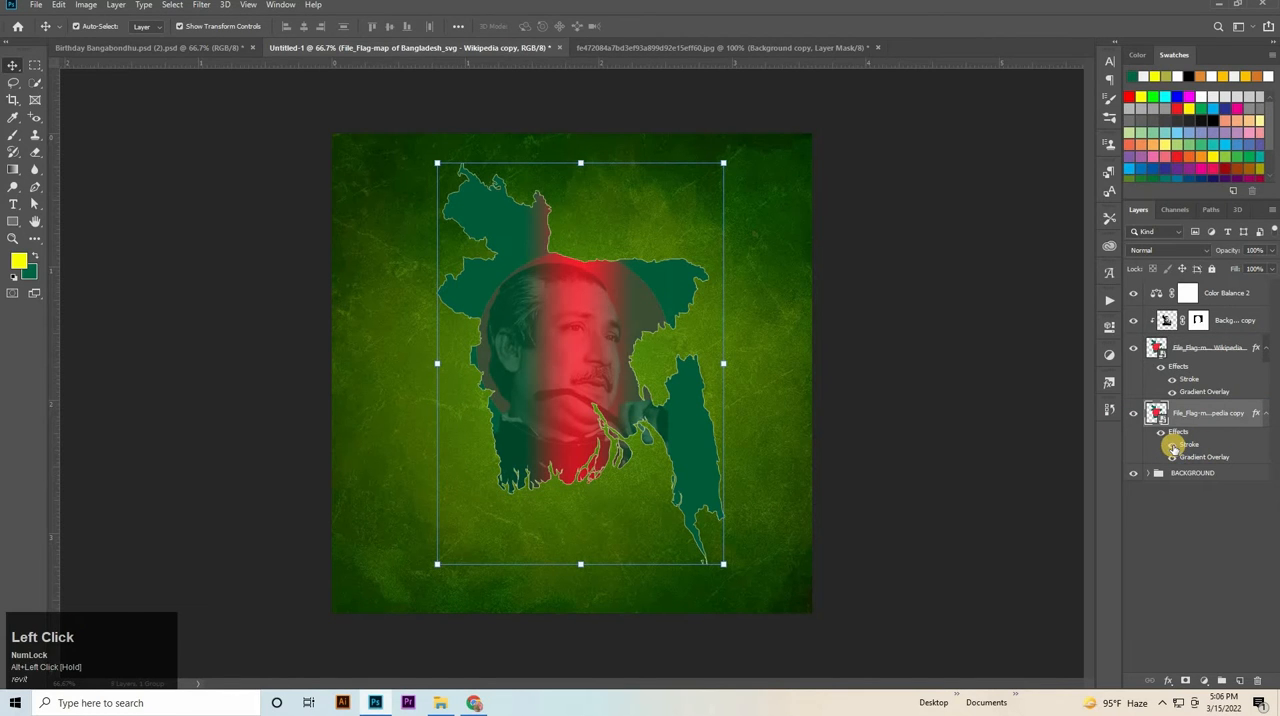
double_click(1180, 433)
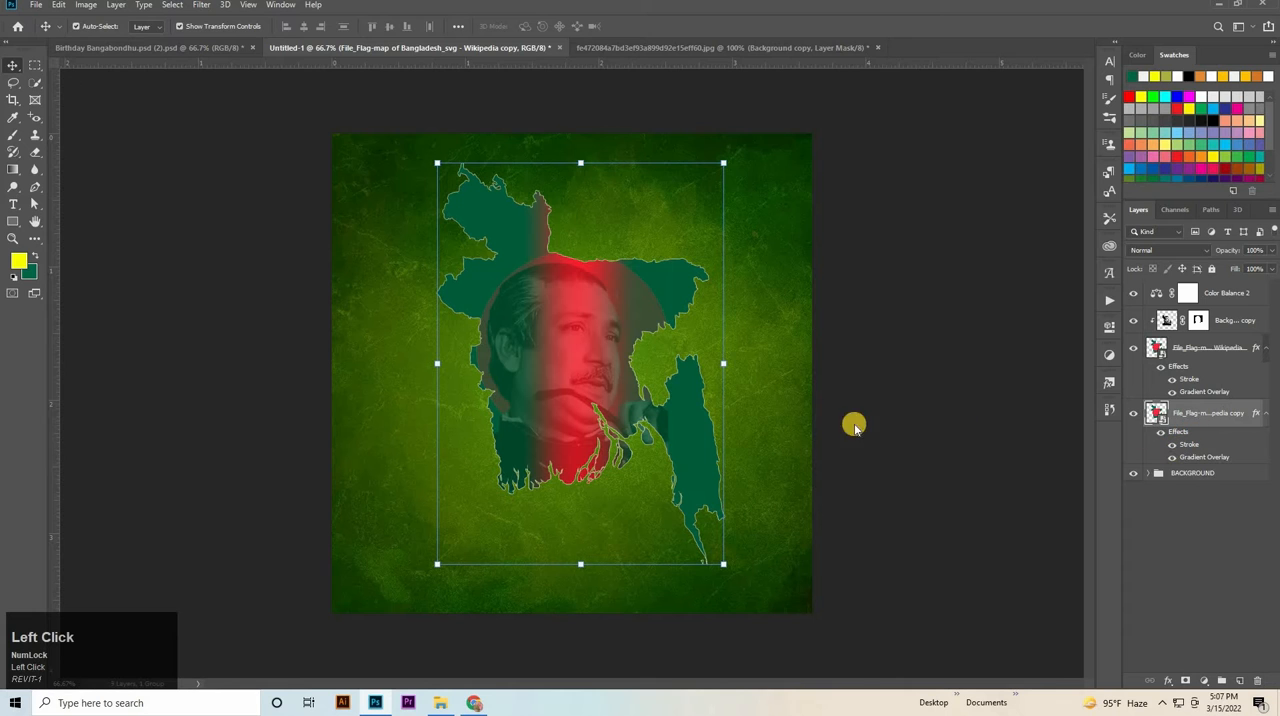
left_click(765, 303)
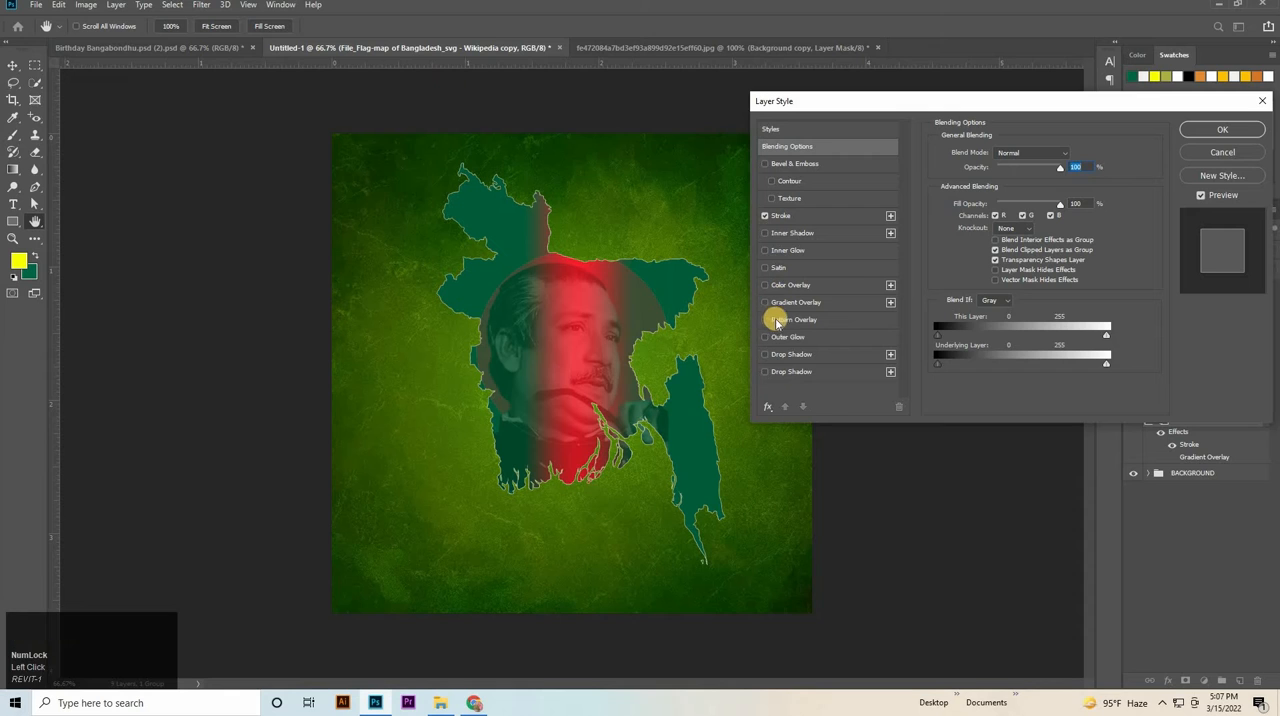
left_click(799, 287)
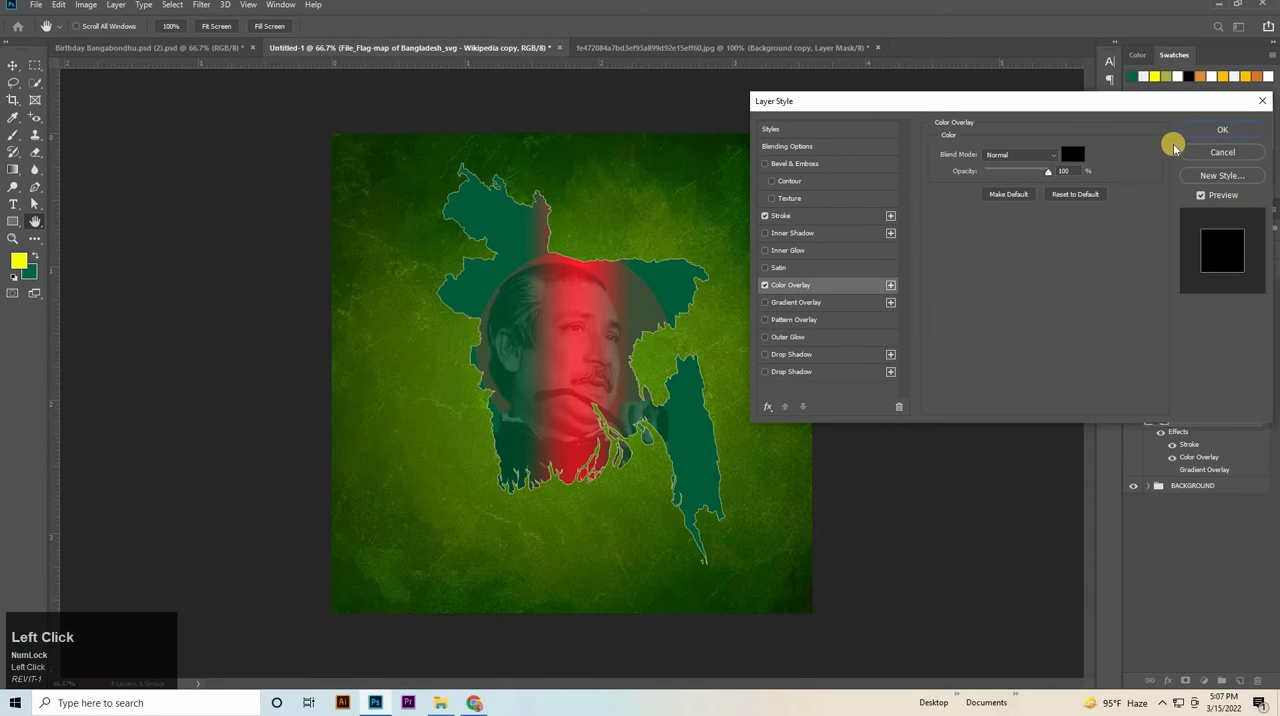
left_click(1222, 130)
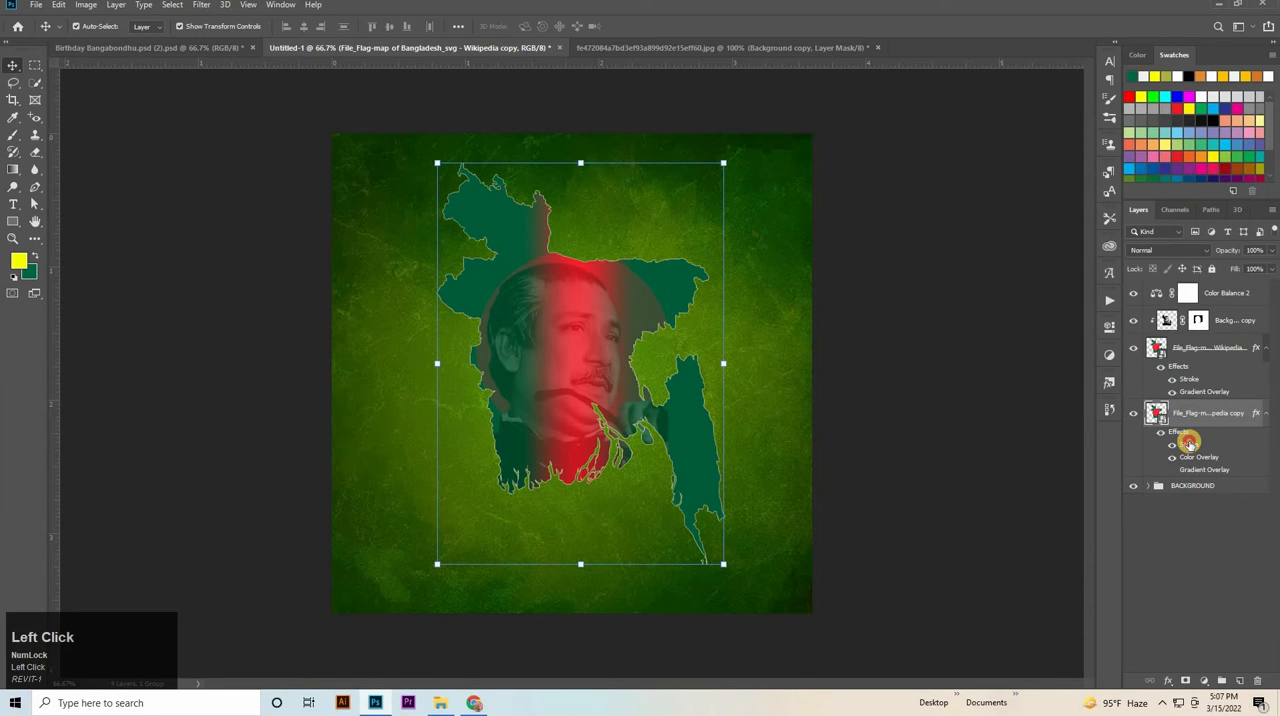
mouse_move(1189, 443)
left_mouse_down()
mouse_move(1271, 648)
mouse_move(1258, 680)
mouse_move(1215, 475)
mouse_move(1263, 637)
mouse_move(1259, 677)
left_mouse_up()
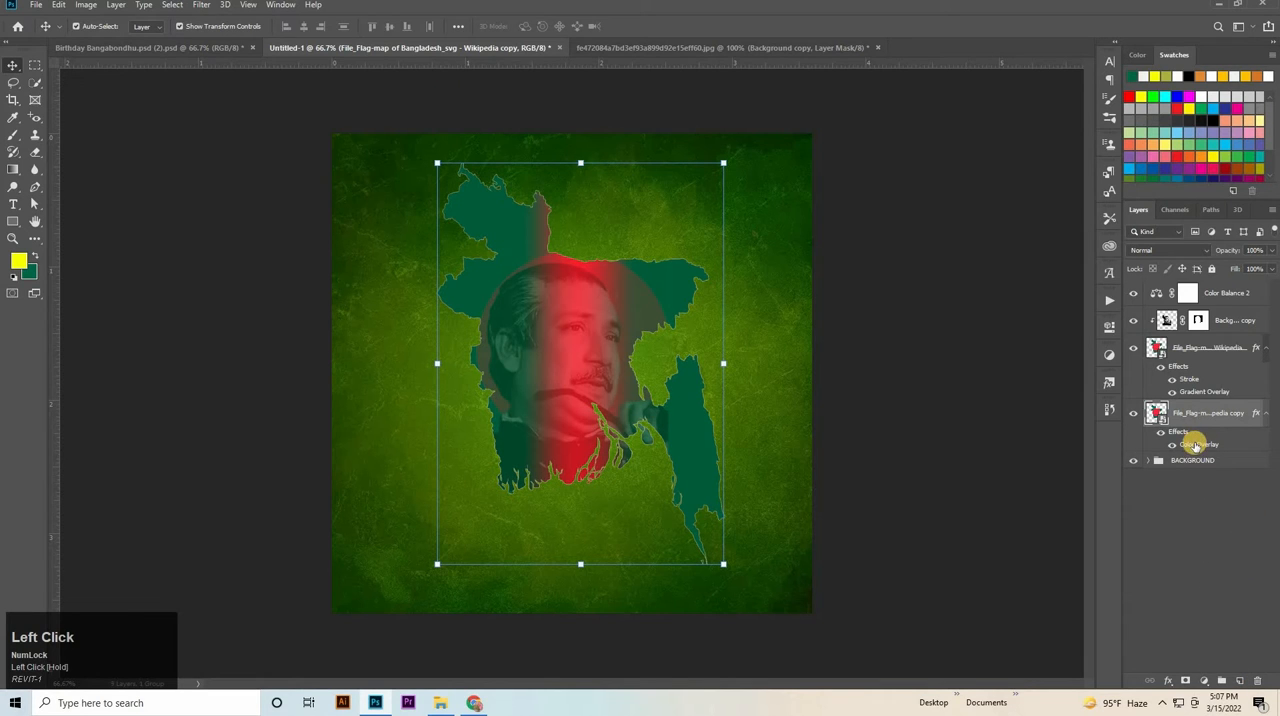
Apply a Gaussian Blur with a 4.0 pixel radius to the black map copy and compare the result with the copy hidden.
left_click(201, 5)
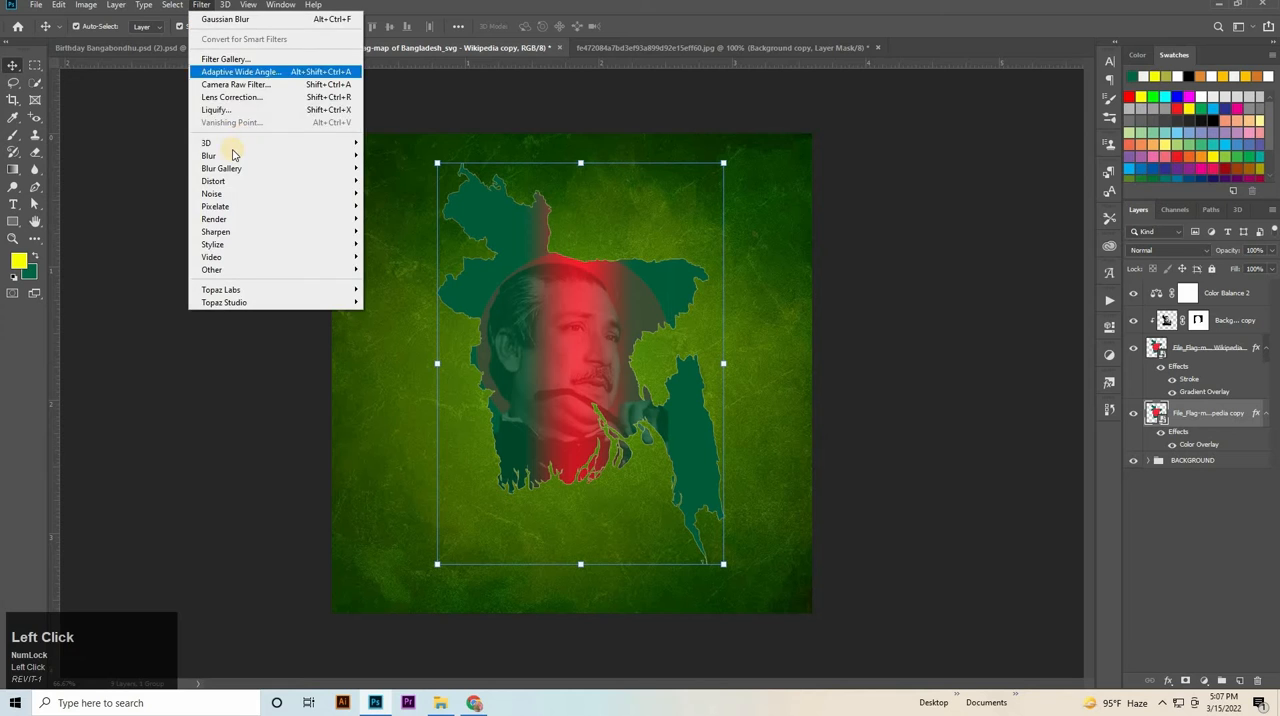
left_click(400, 209)
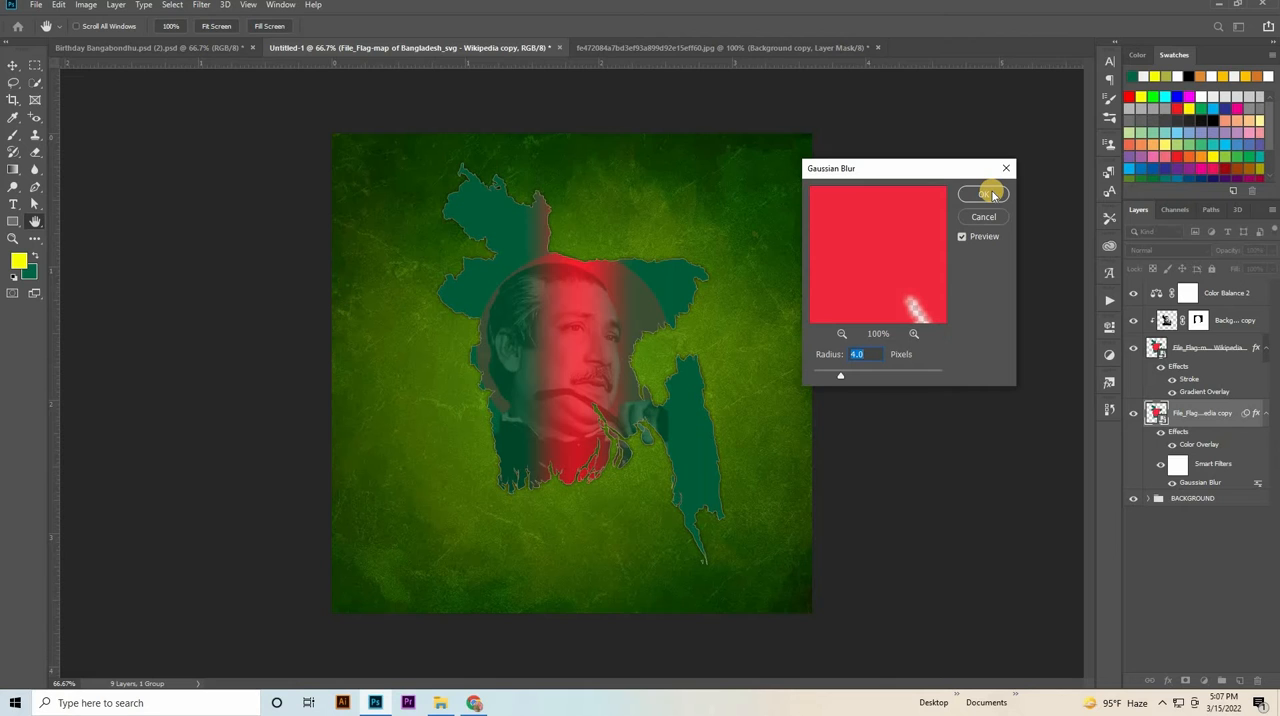
left_click(992, 195)
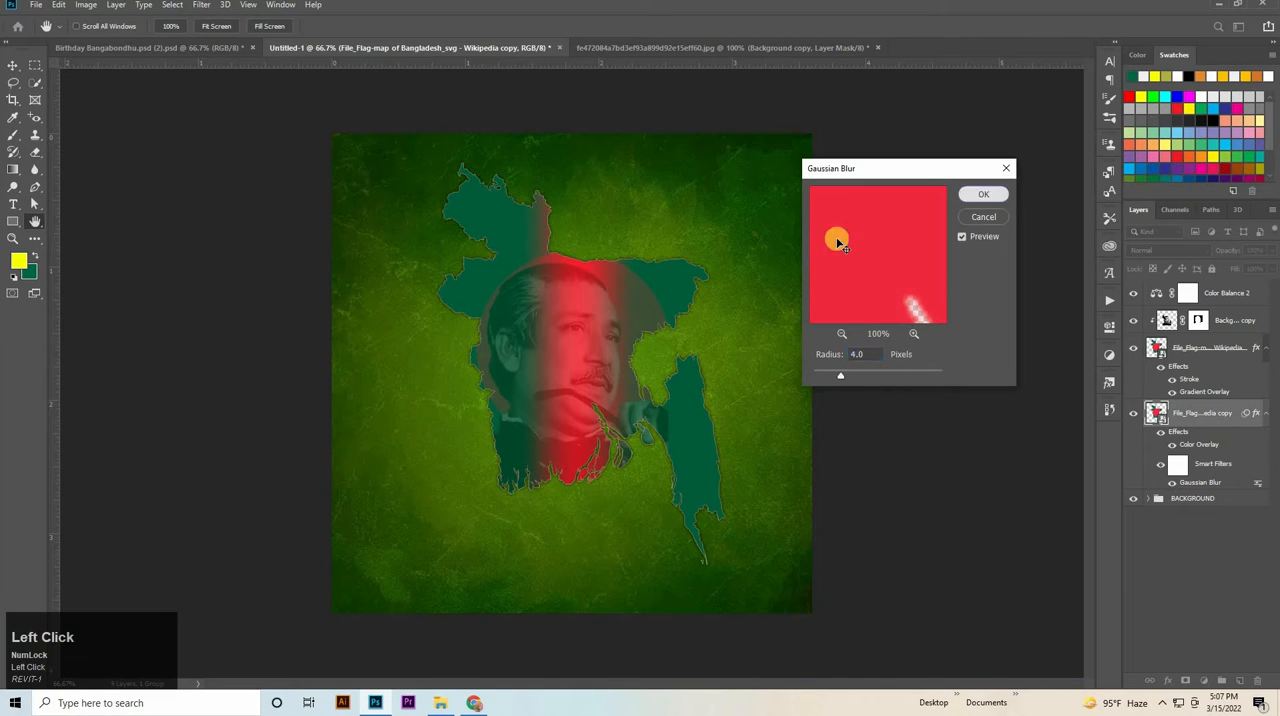
left_click(1131, 412)
left_click(1131, 412)
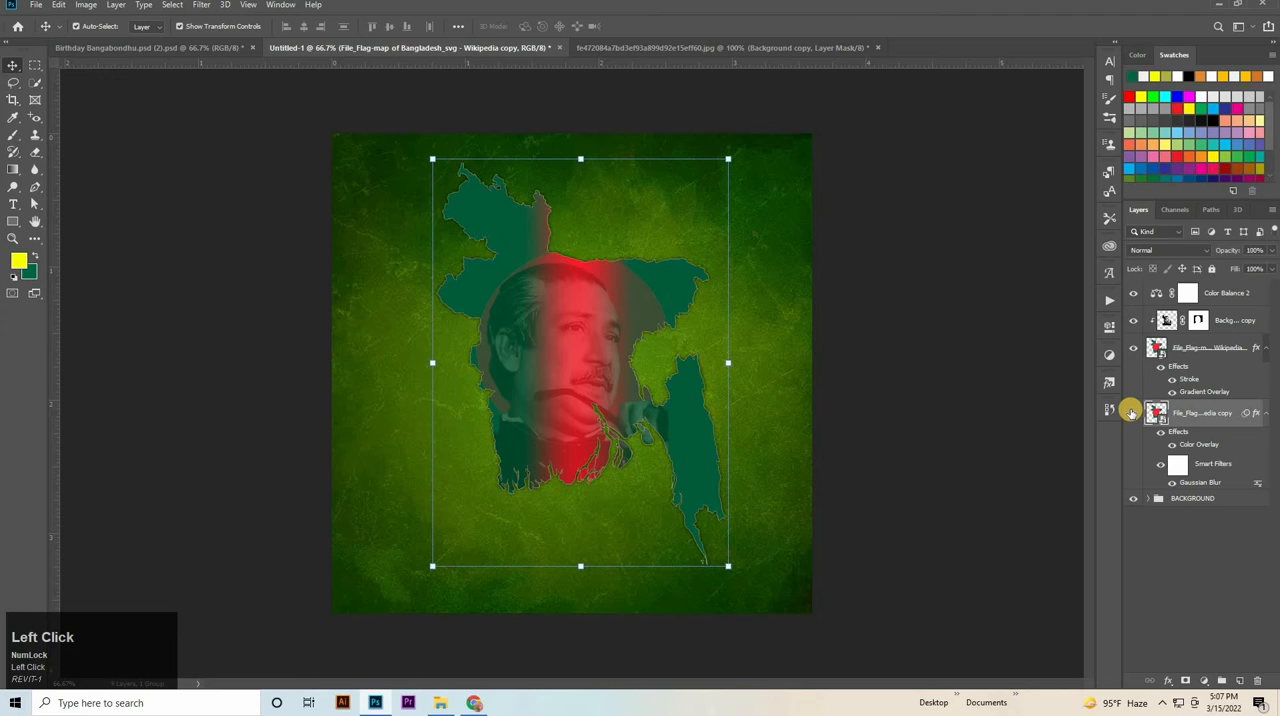
Shift the blurred black map copy about 17 px to the right so it forms a shadow beside the map.
key("ctrl+t")
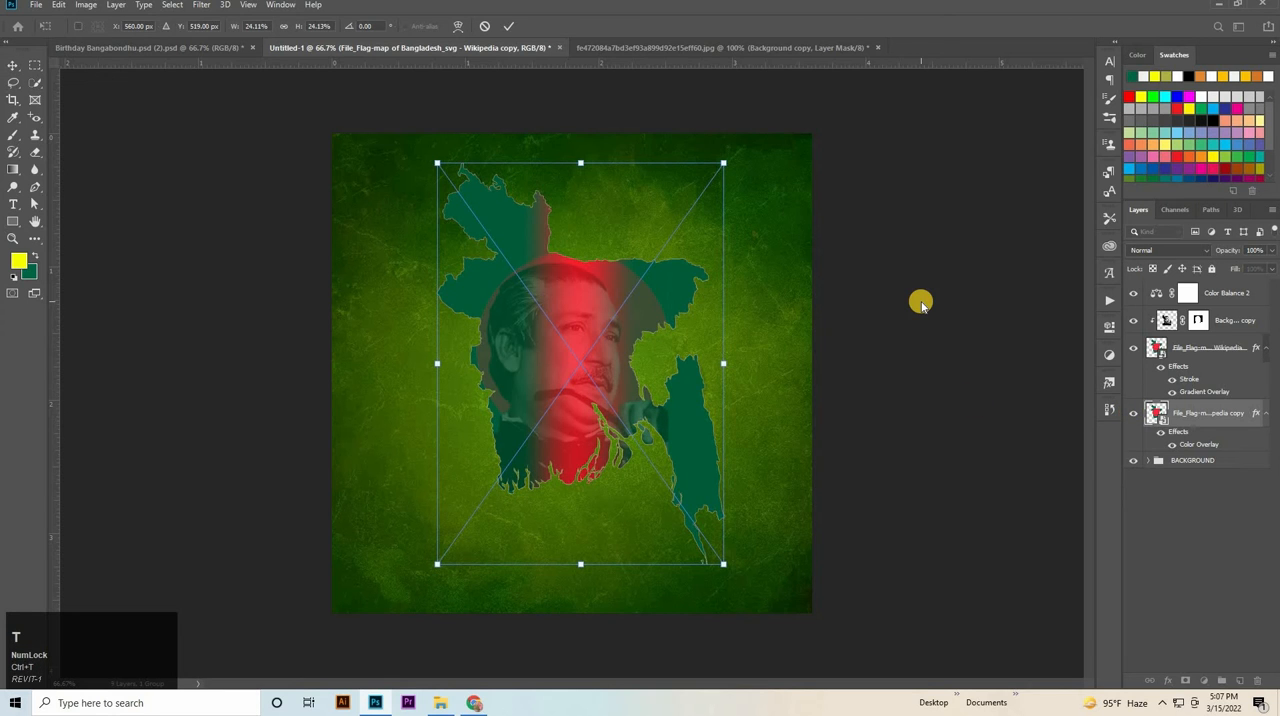
key("Right")
key("Right")
key("Right")
key("Right")
key("Right")
key("Right")
key("Right")
key("Right")
key("Right")
key("Right")
key("Right")
key("Right")
key("Right")
key("Right")
key("Right")
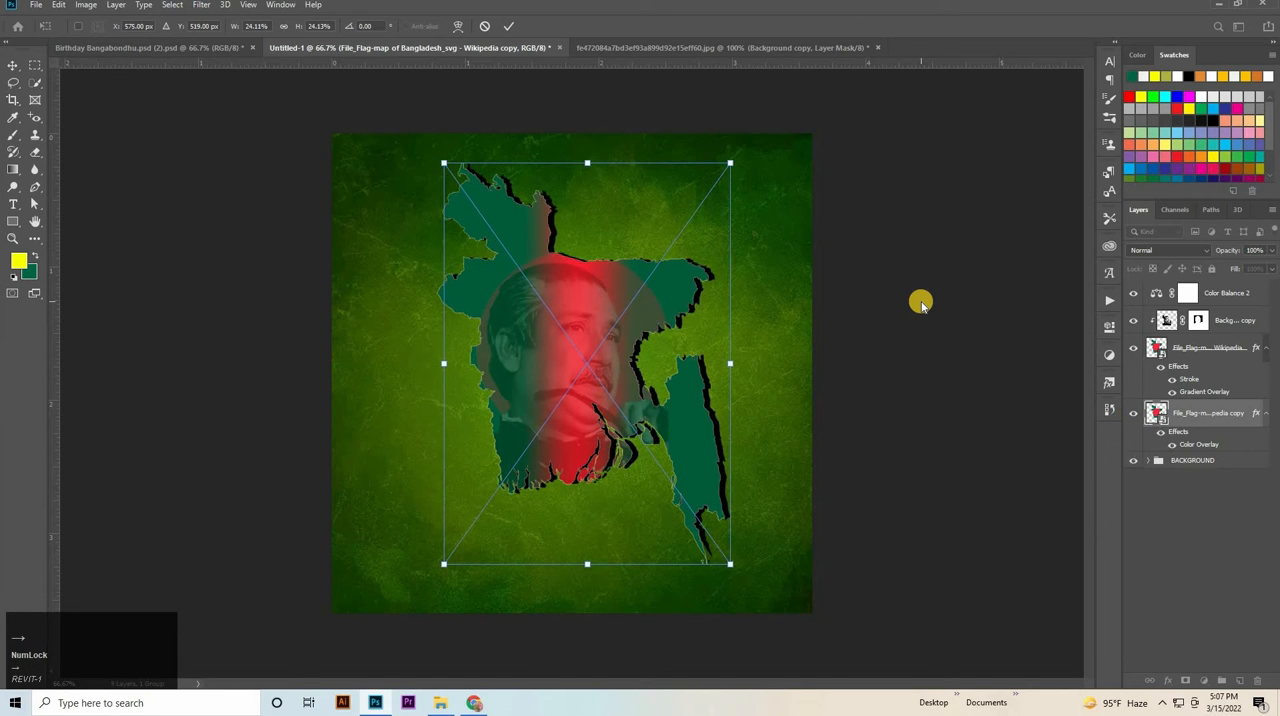
key("Right")
key("Right")
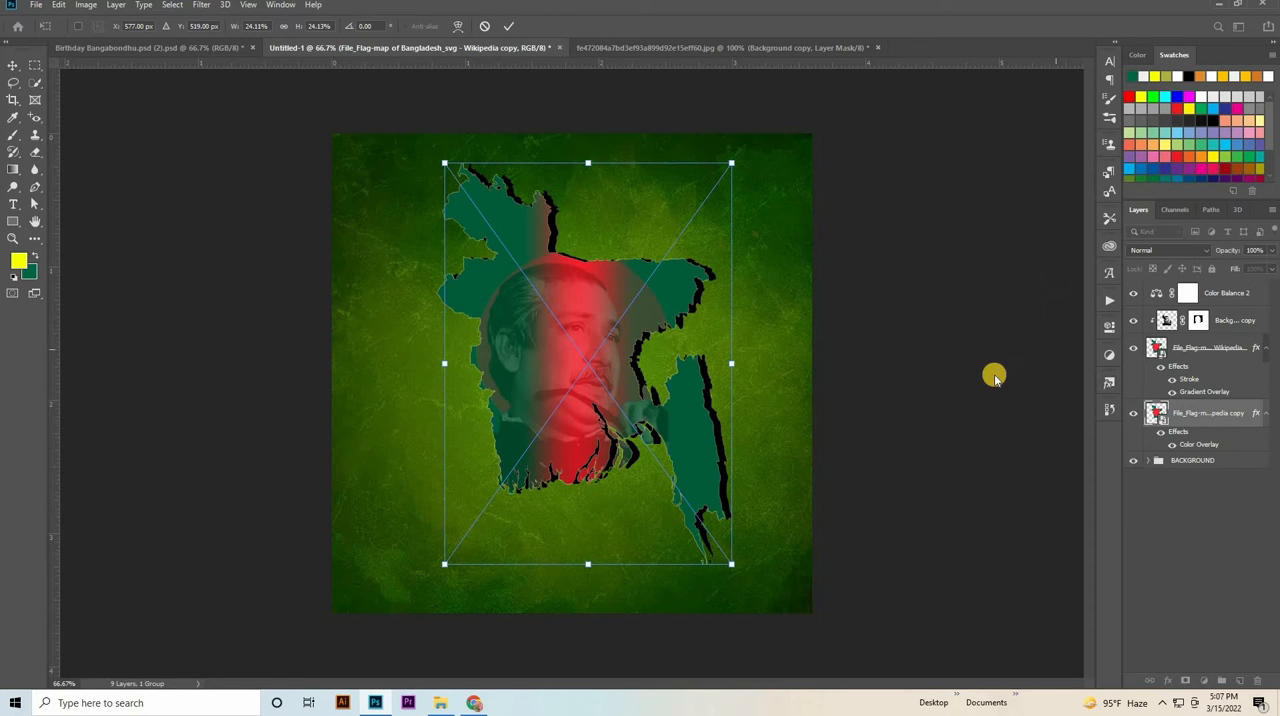
left_click(1212, 410)
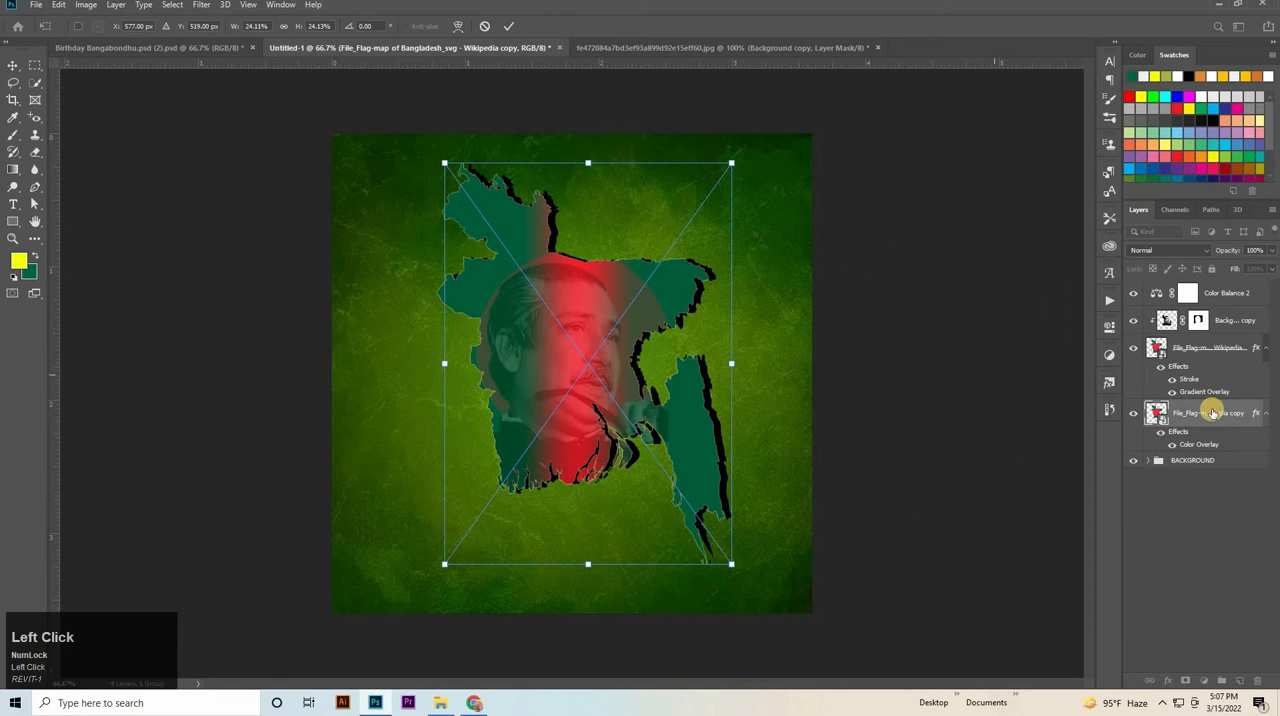
Set the shadow layer's opacity to 30% and its fill to 30%.
left_click(1256, 250)
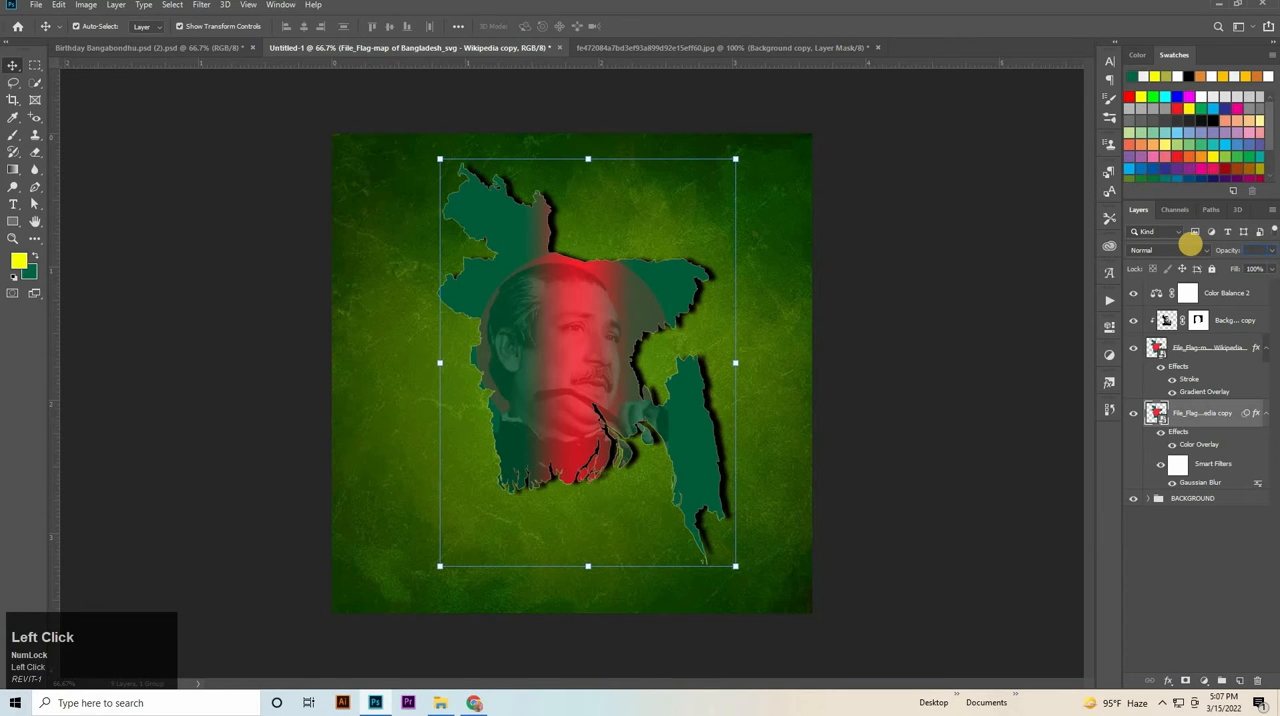
type("34")
key("BackSpace")
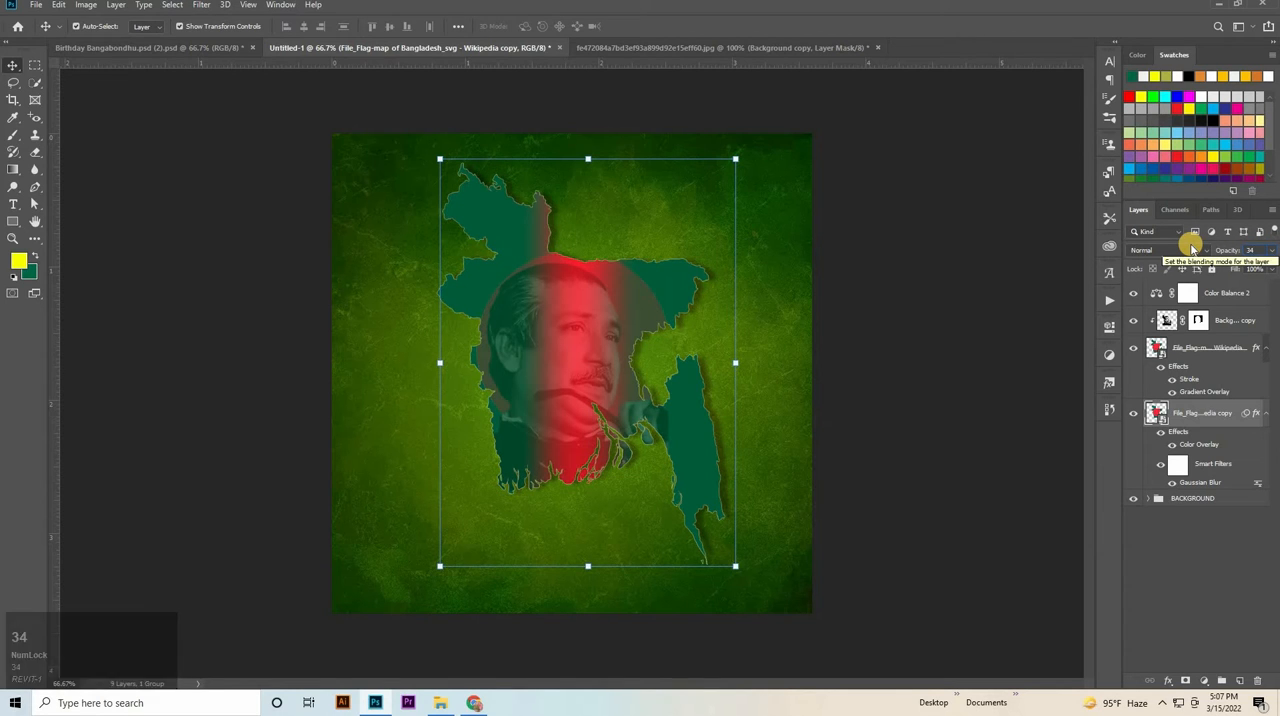
type("0")
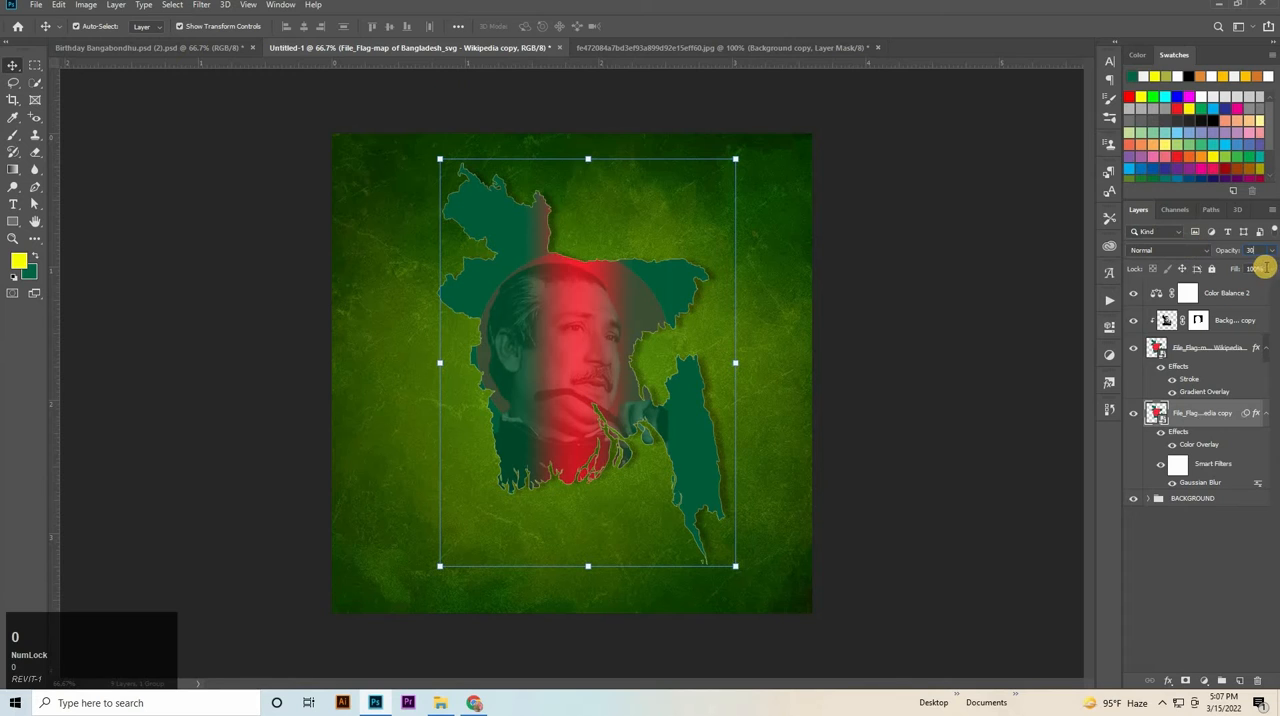
left_click(1227, 275)
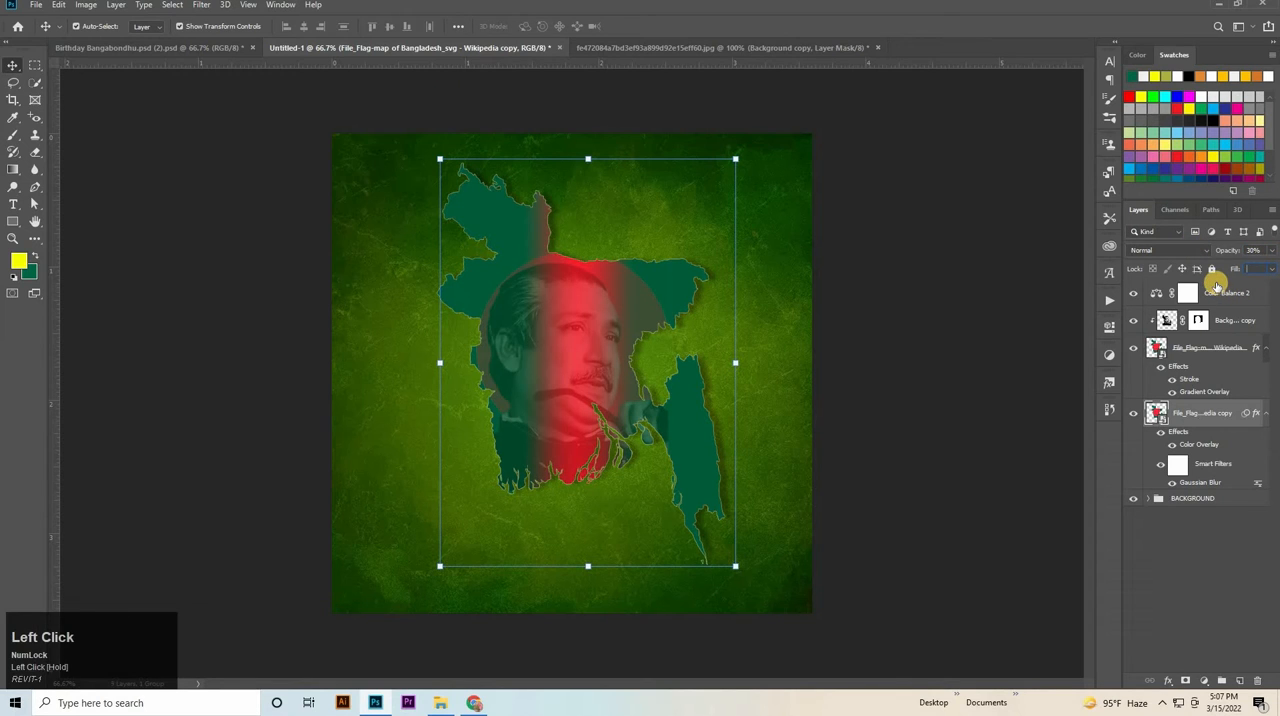
type("38")
left_click(923, 367)
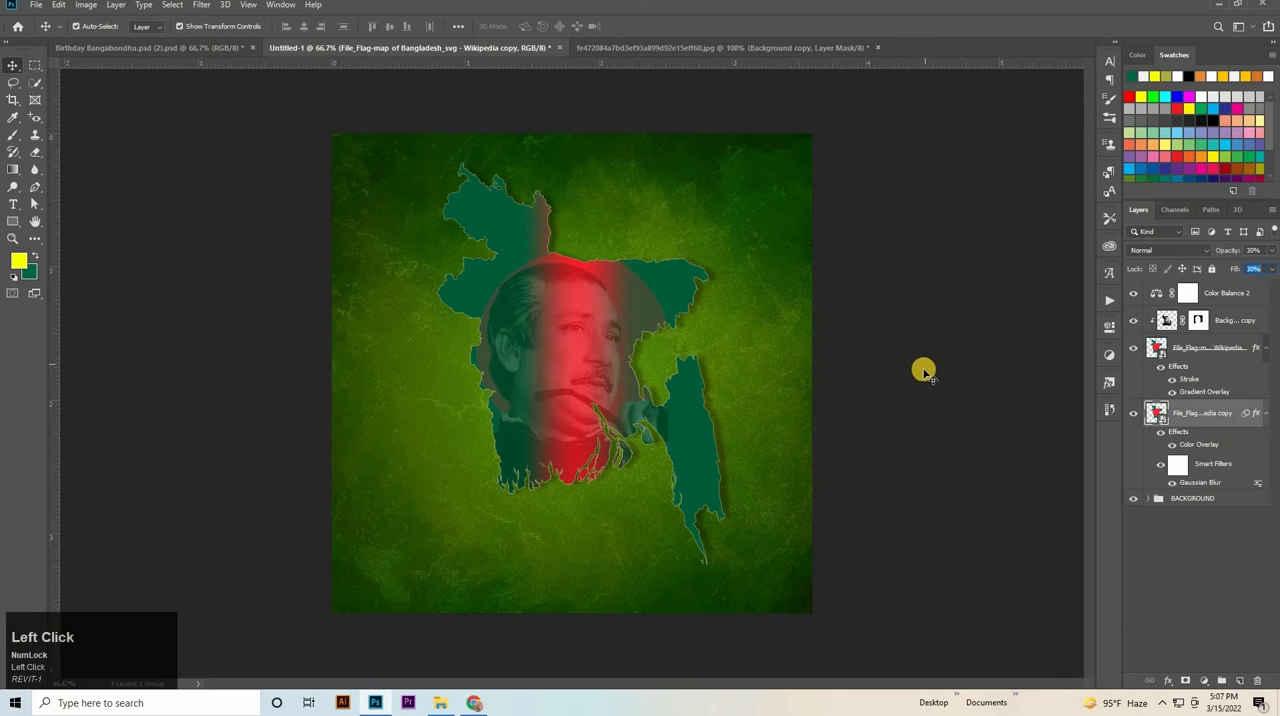
Nudge the map's shadow copy slightly further to the right.
left_click(1225, 357)
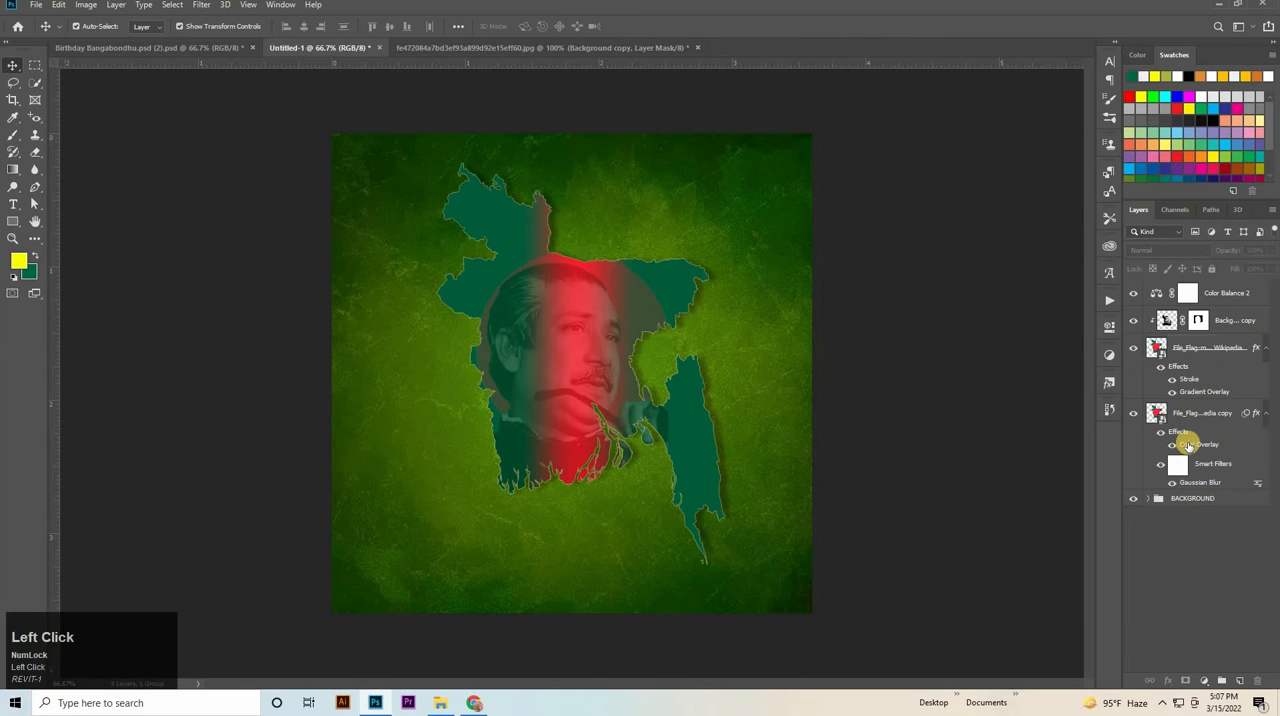
left_click(1204, 424)
key("Right")
key("Right")
key("Right")
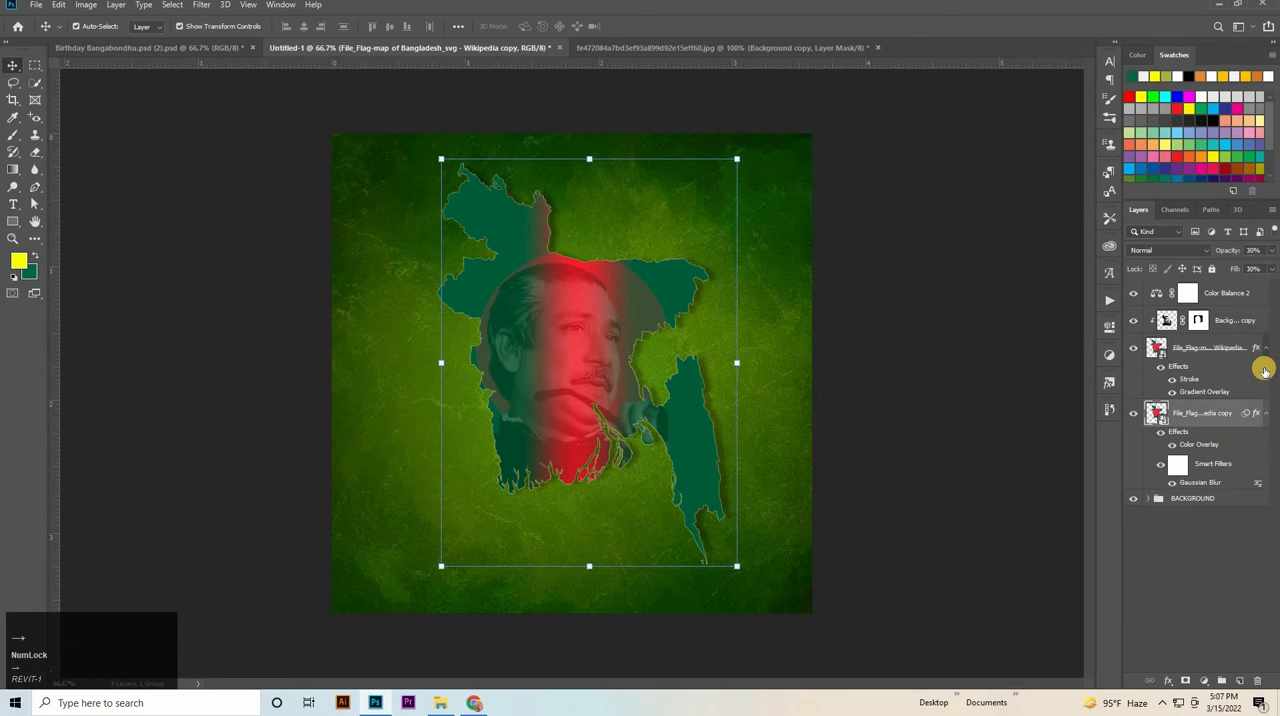
key("Right")
key("Left")
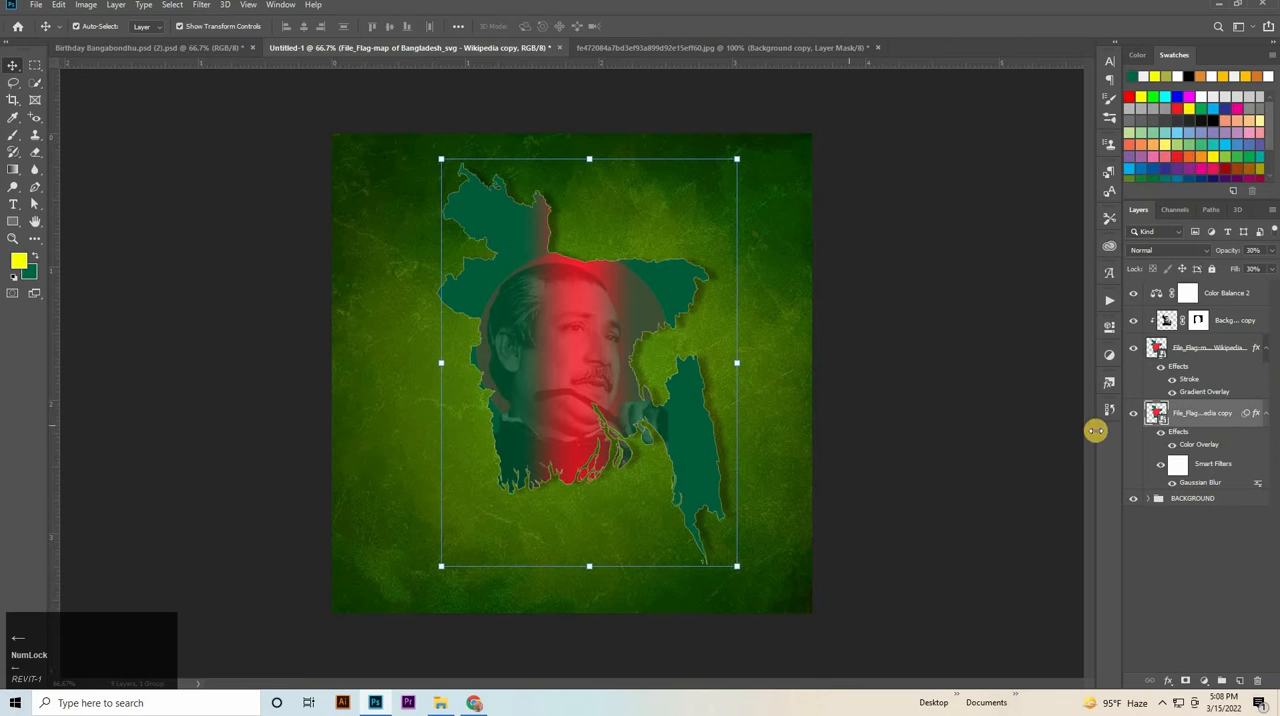
Set the opacity of the original map layer's white 1 px Stroke effect to 42%.
left_click(1188, 390)
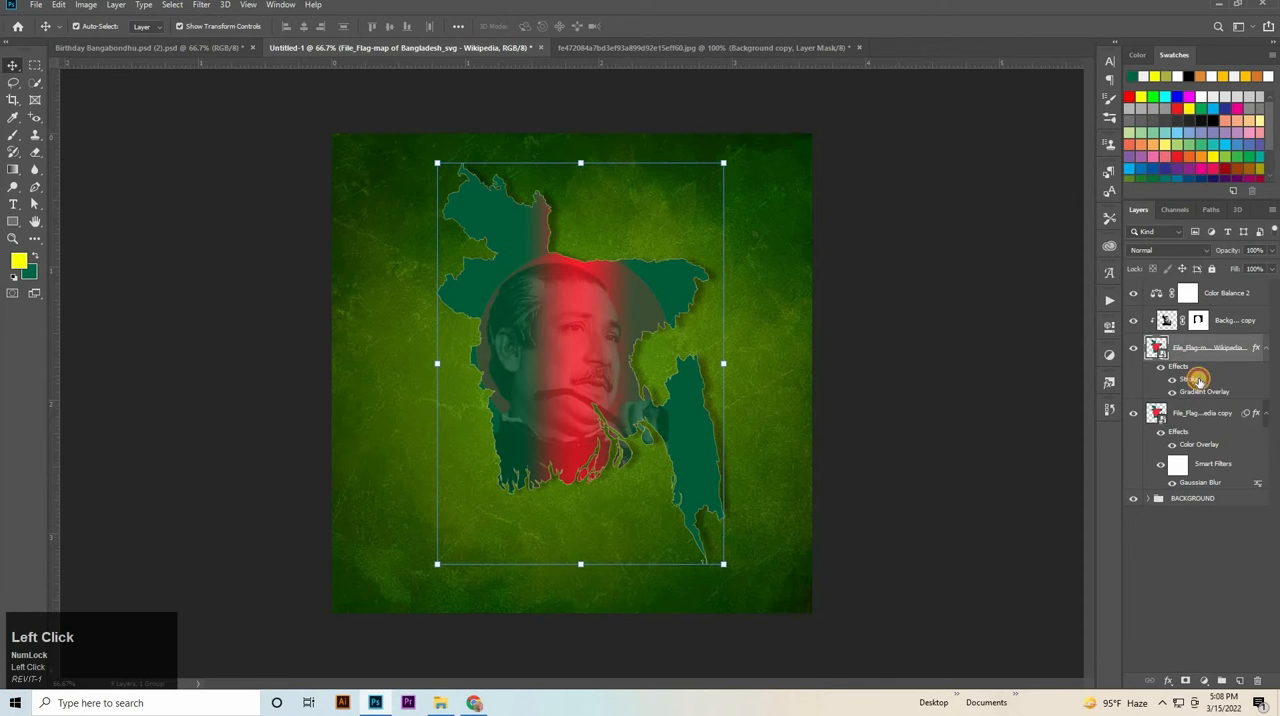
double_click(1198, 380)
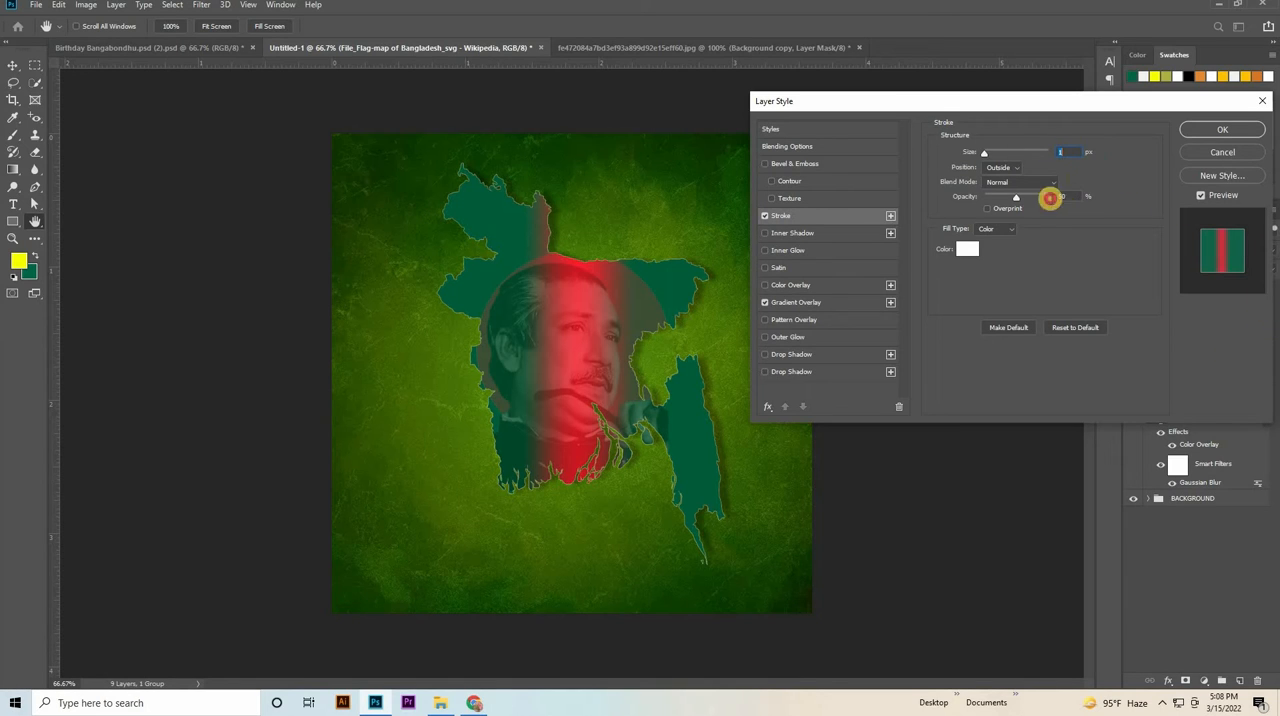
left_click_drag(1049, 198, 1043, 200)
key("shift+Down")
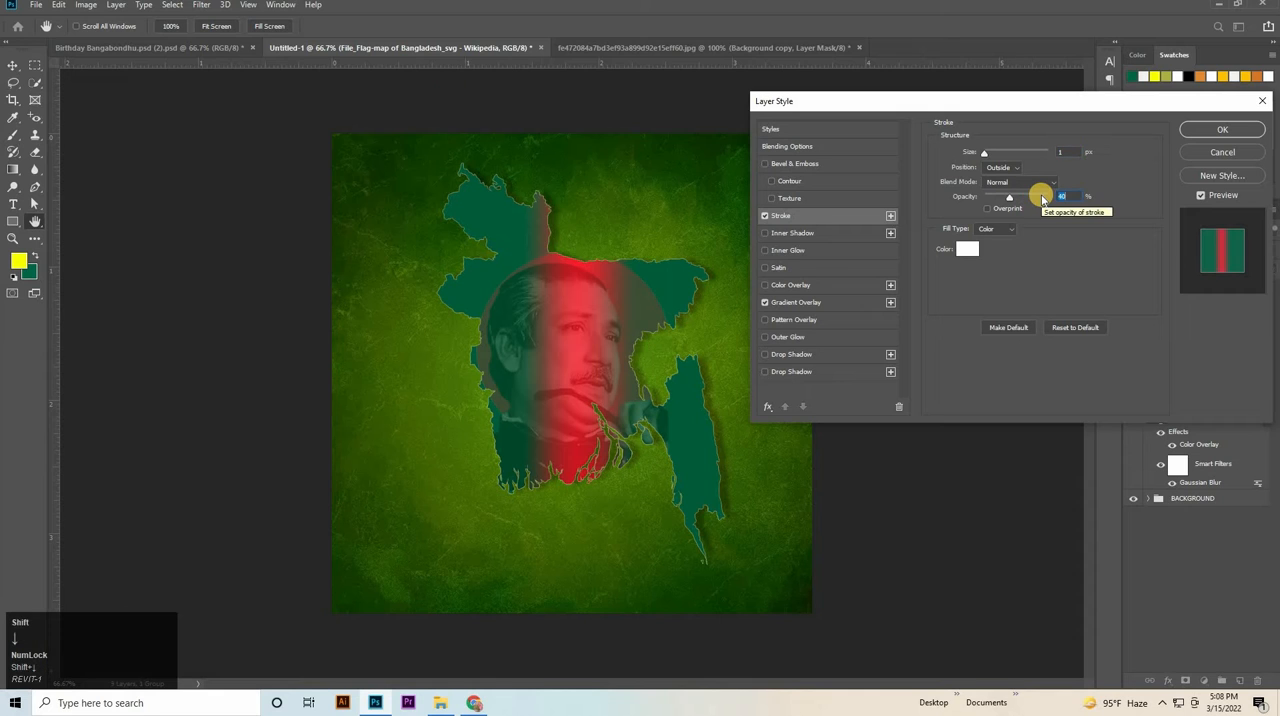
scroll(1100, 186, "up", 2)
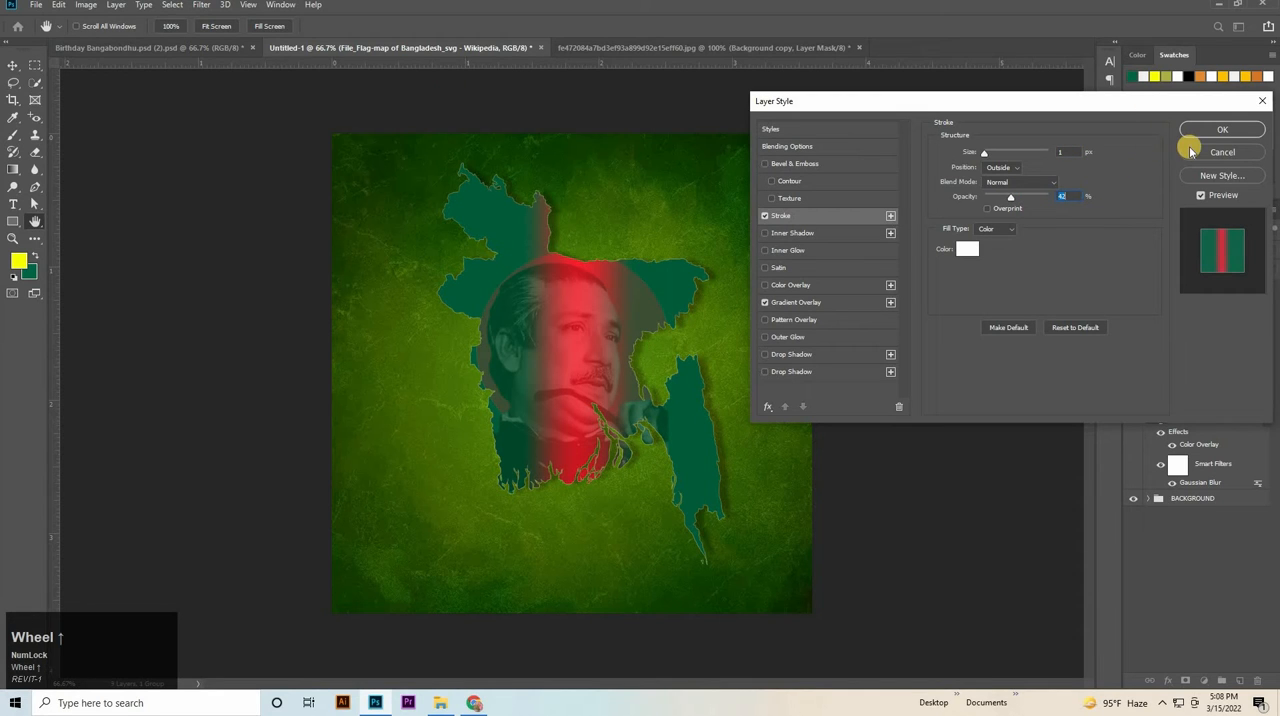
left_click(1199, 133)
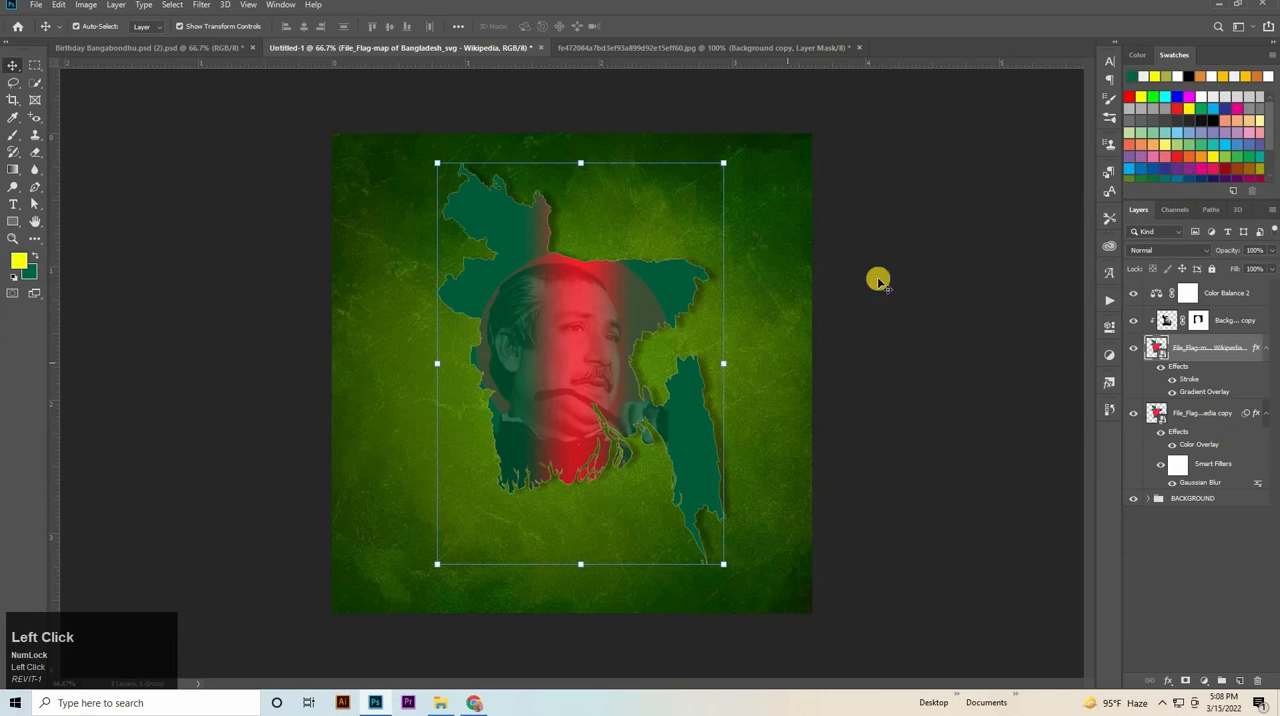
left_click(1011, 437)
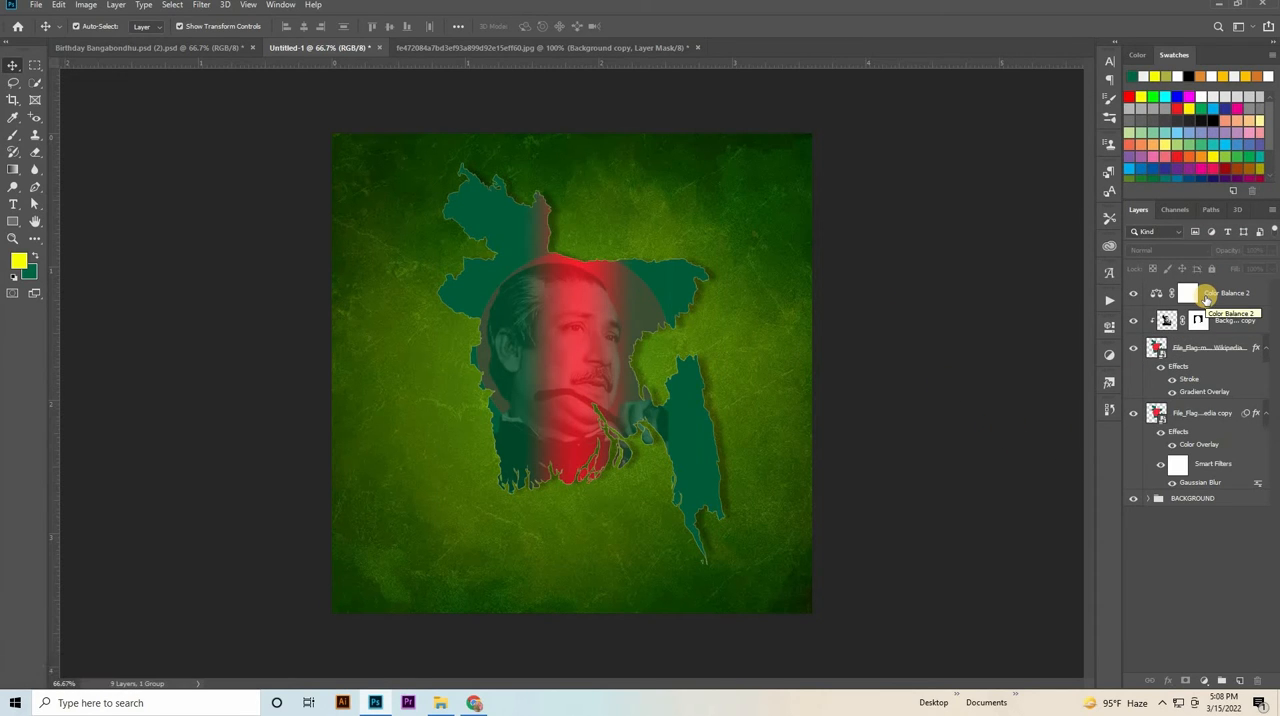
Group the colour balance, portrait, map and map shadow layers and name the group "photo".
left_click(1207, 298)
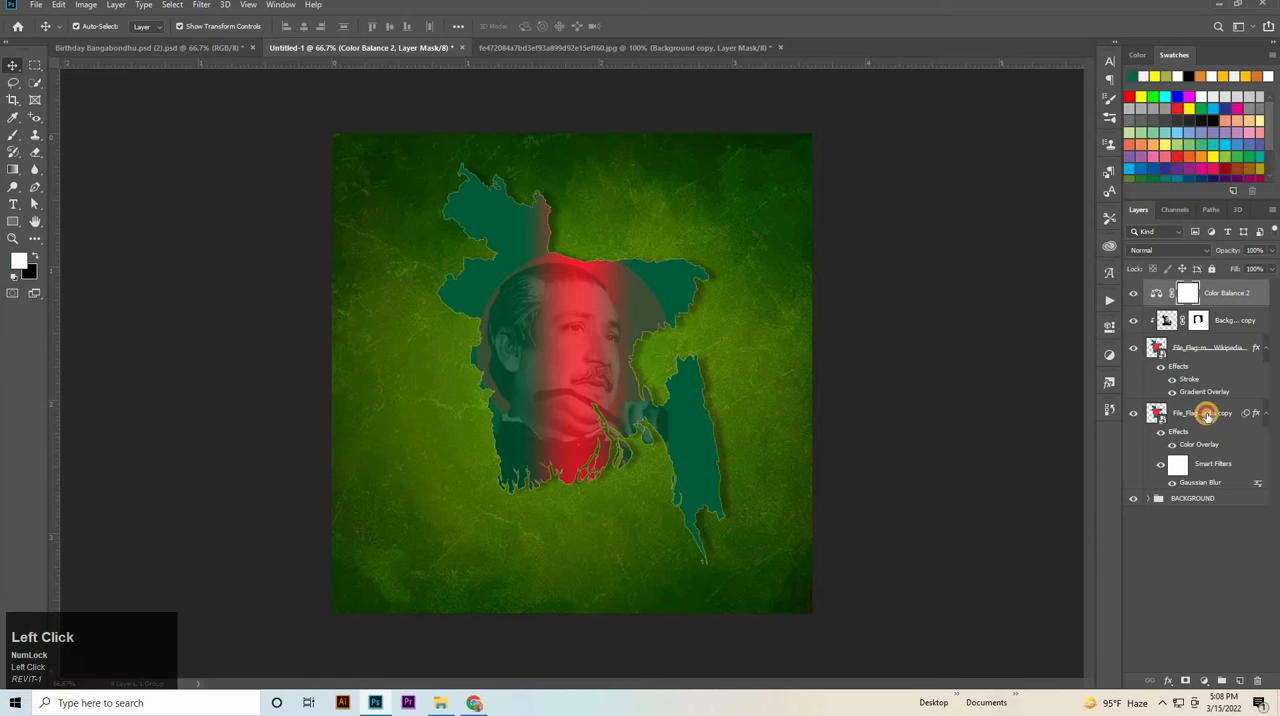
left_click(1200, 413, "shift")
key("ctrl+g")
double_click(1184, 287)
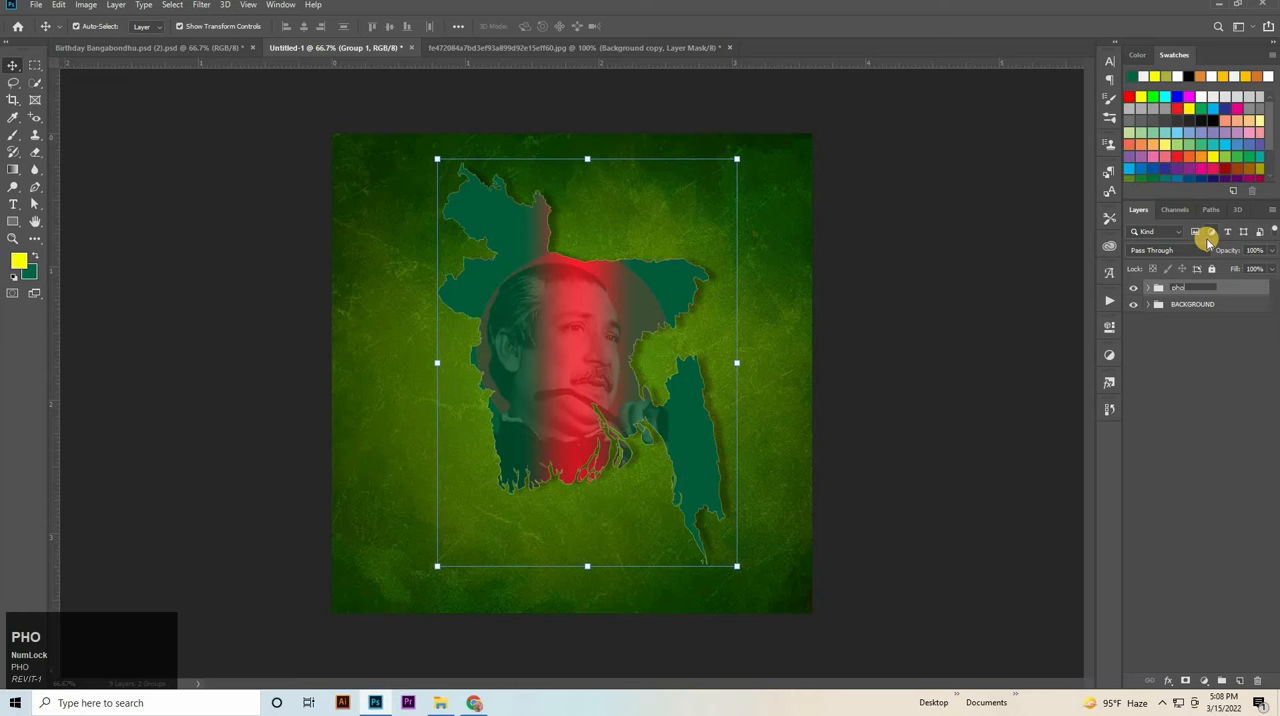
type("photo")
key("Return")
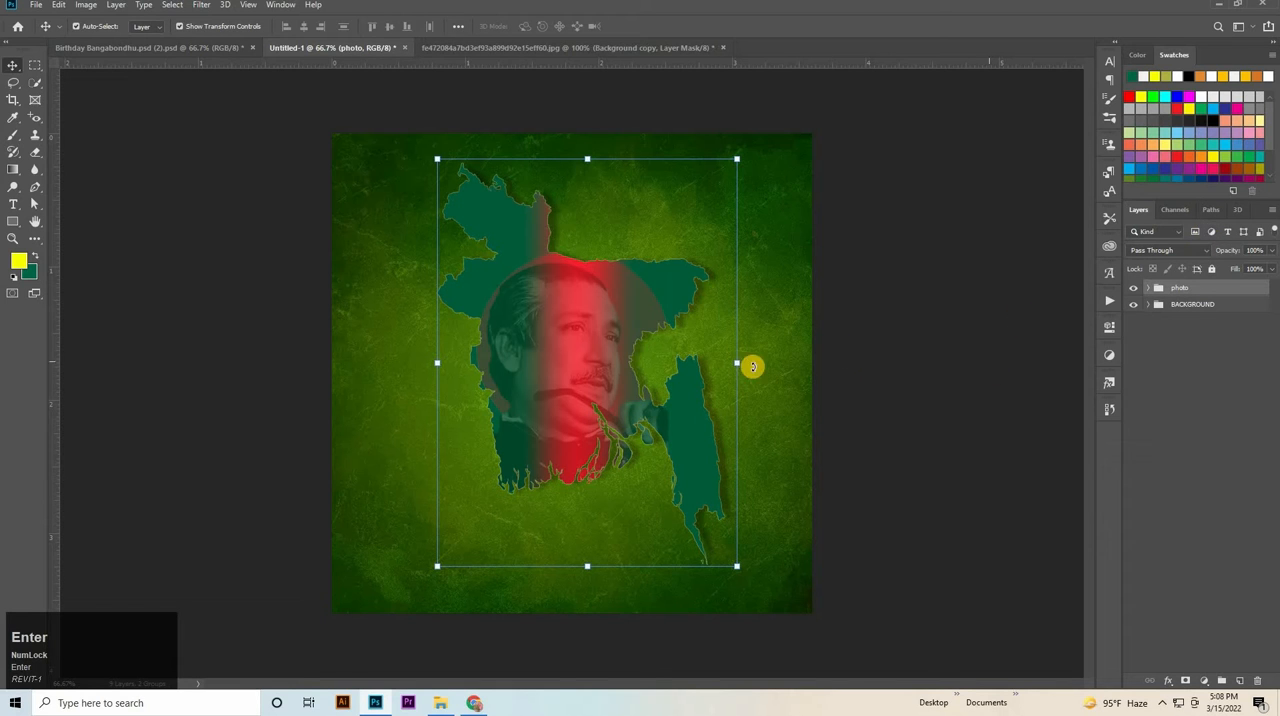
Scale the photo group down to about 89.78% and shift it to the right and slightly down on the poster.
left_click_drag(730, 361, 684, 362)
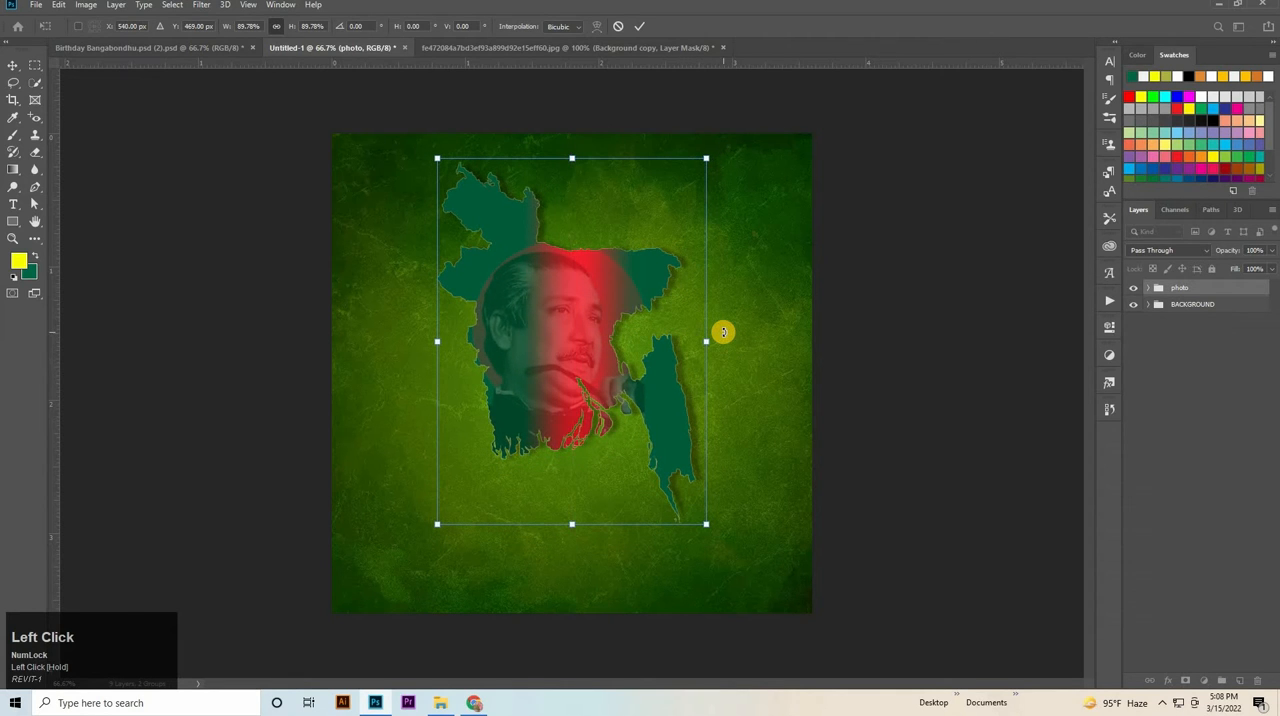
key("shift+Right")
key("shift+Right")
key("Left")
key("Down")
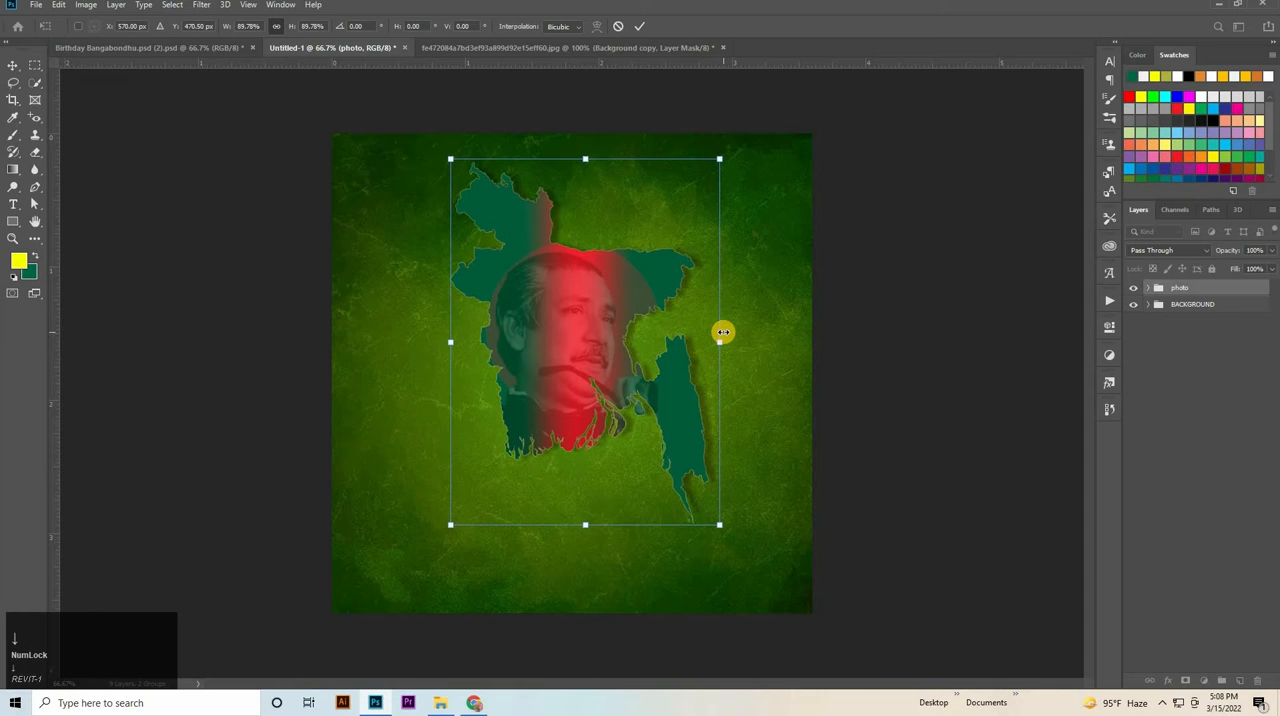
key("shift+Down")
key("shift+Down")
left_click(985, 337)
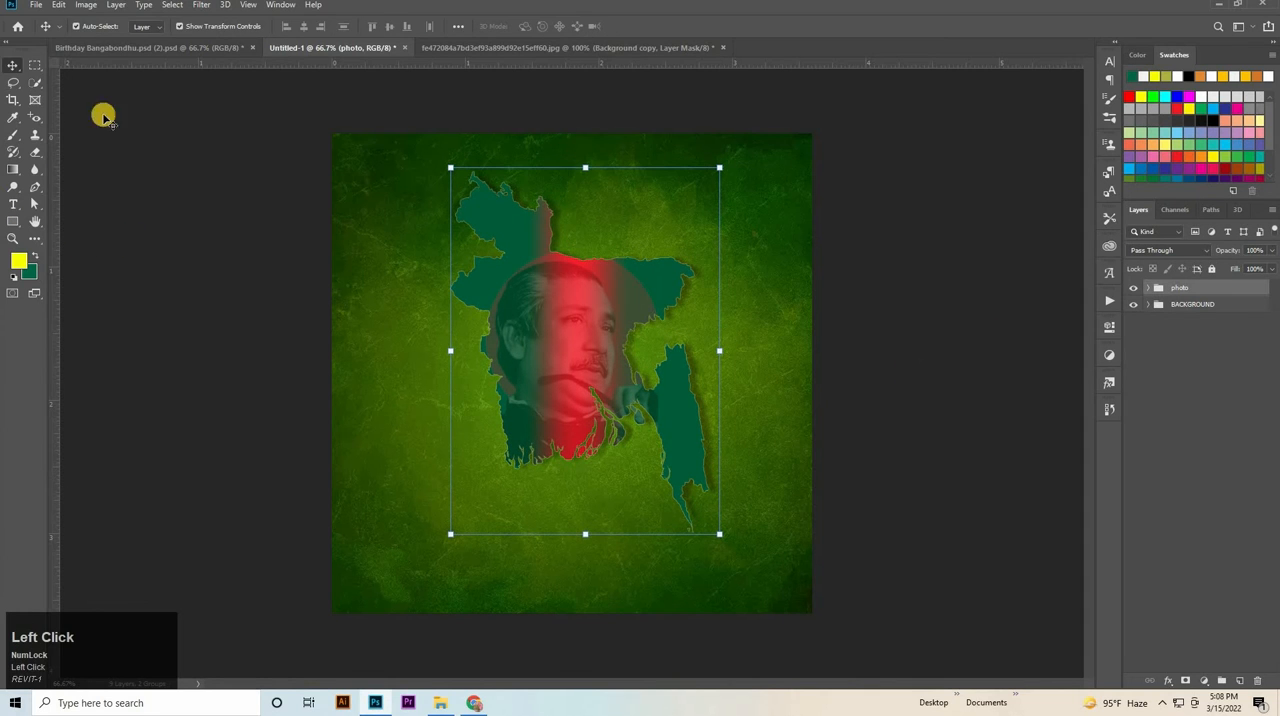
Copy the Bengali text group from Birthday Bangabondhu.psd (2).psd into Untitled-1, placing it between the photo and BACKGROUND groups.
left_click(146, 46)
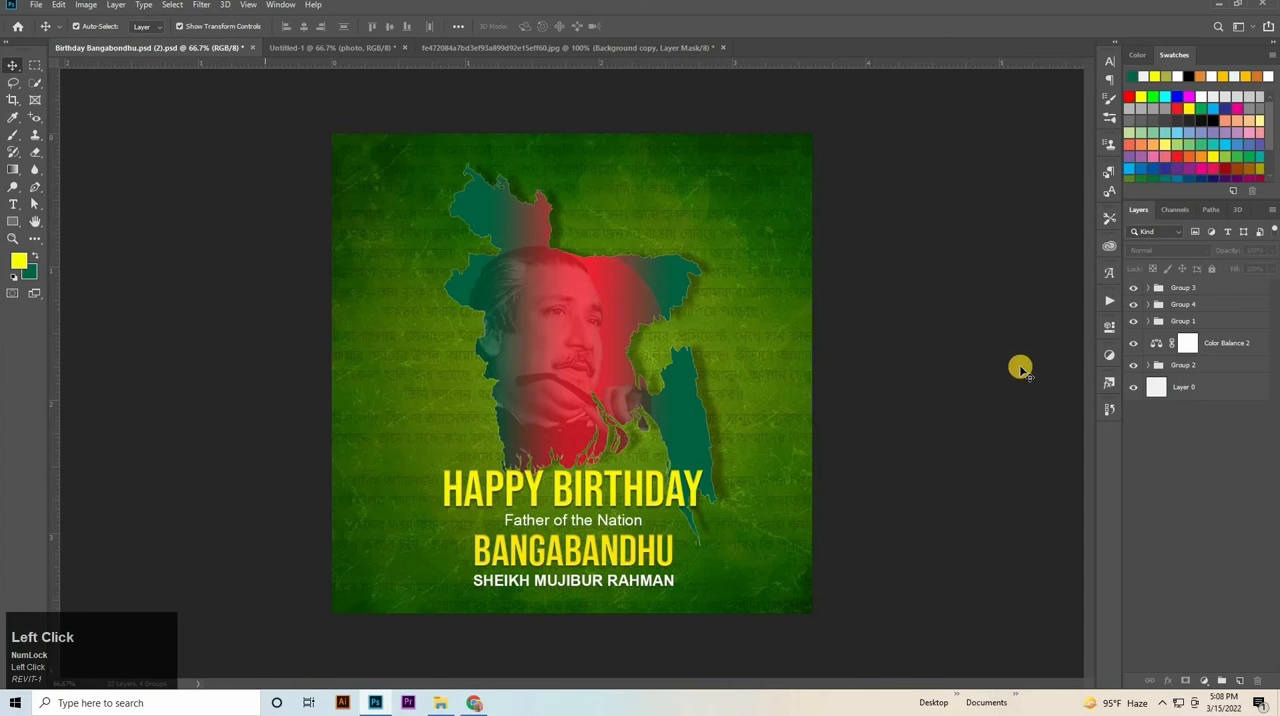
left_click(764, 362)
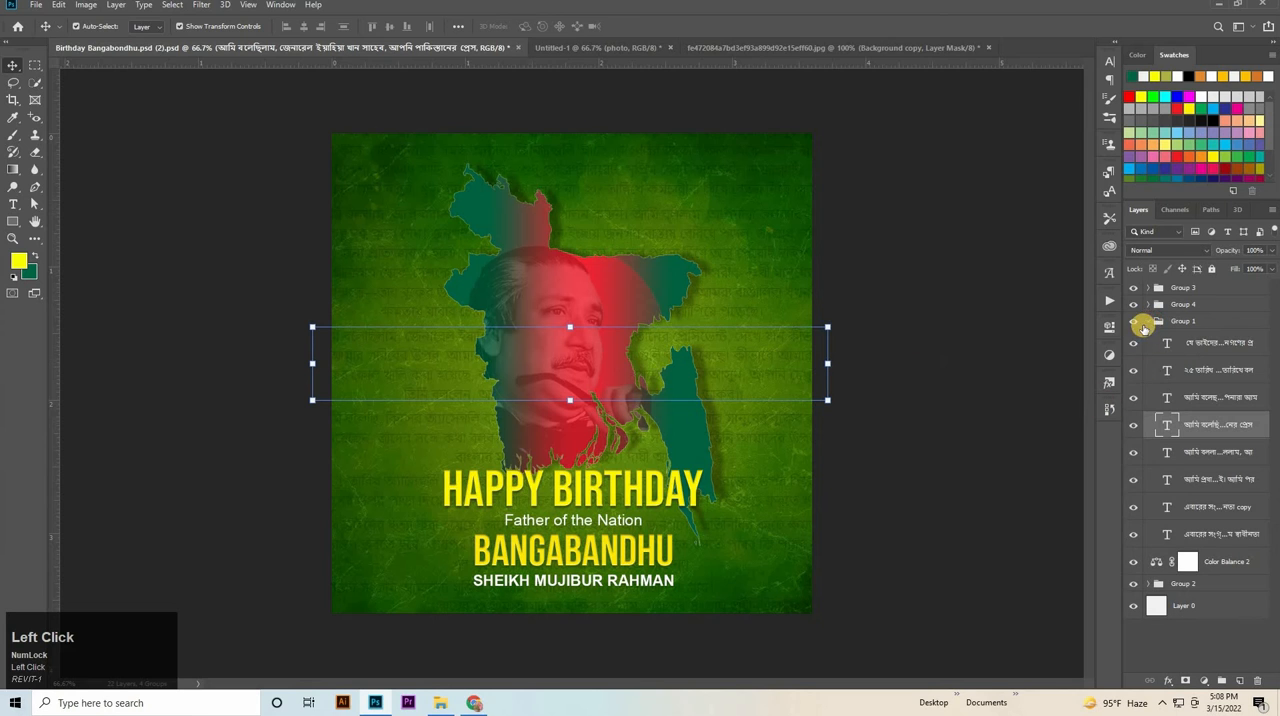
left_click(1144, 328)
key("ctrl+c")
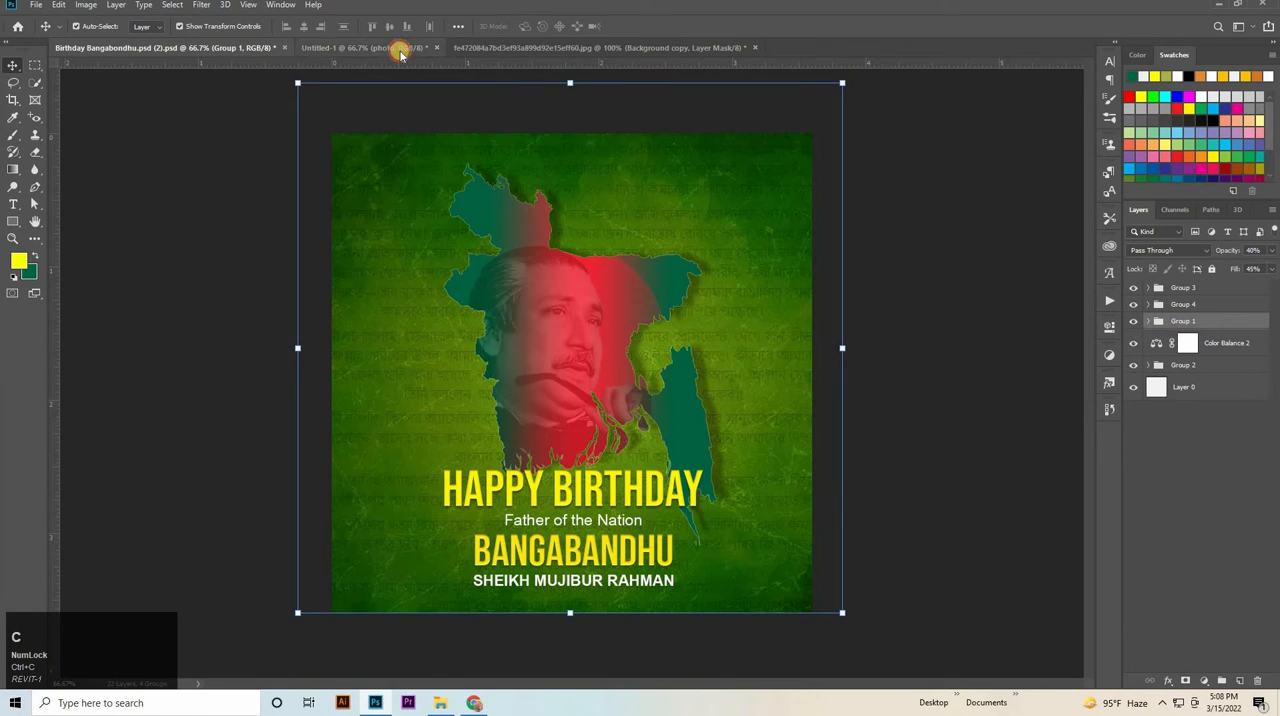
left_click(400, 53)
key("ctrl+v")
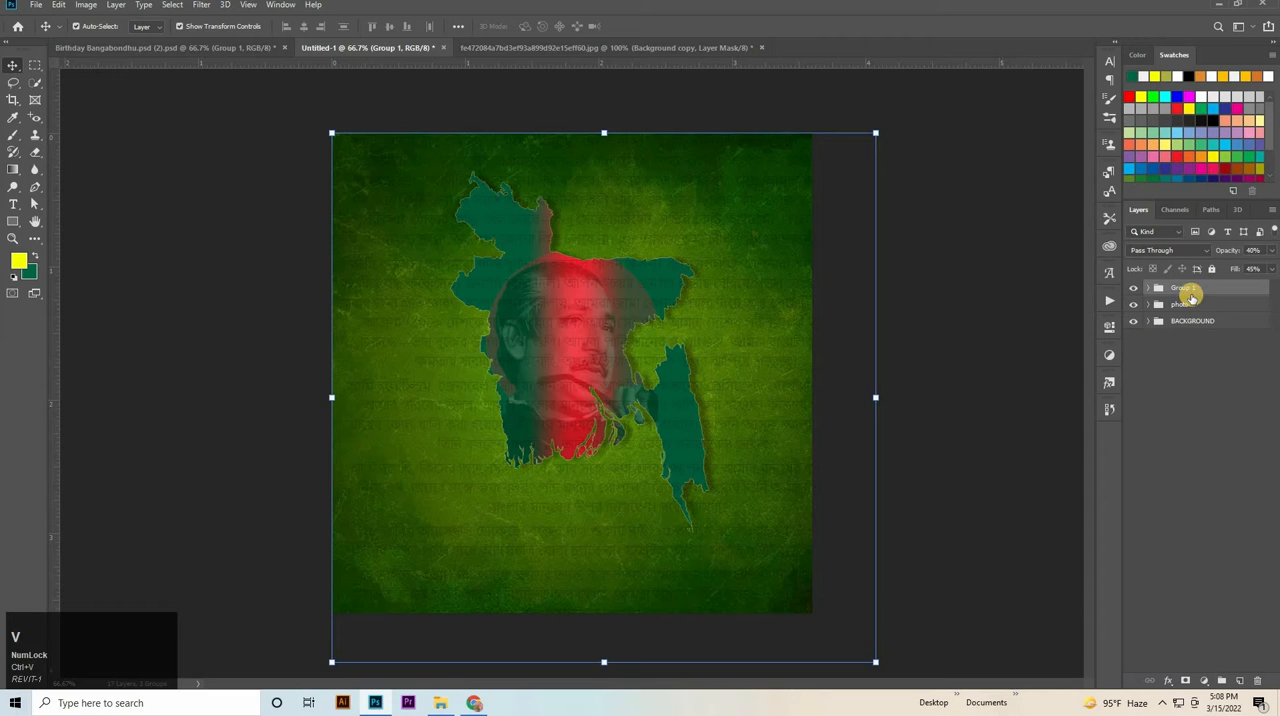
left_click_drag(1180, 287, 1180, 317)
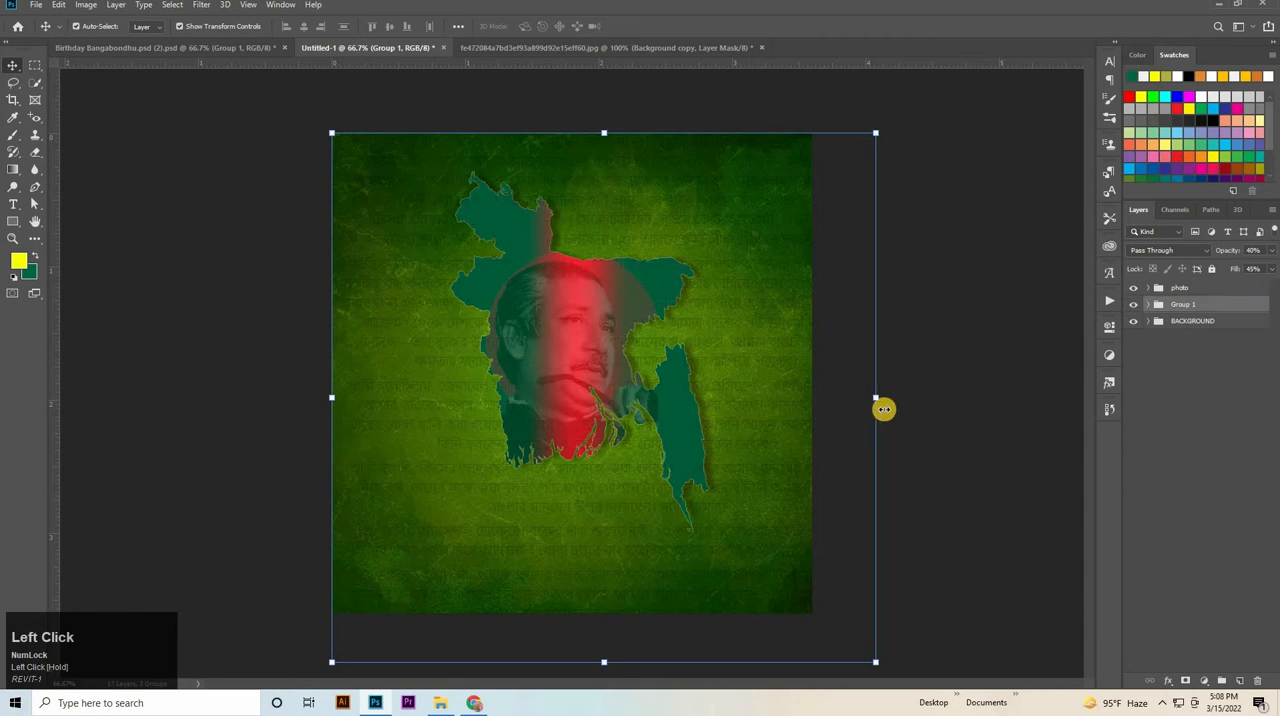
Scale the Bengali text group to about 104% and reposition it so the lines span the whole poster.
left_click_drag(873, 399, 826, 406)
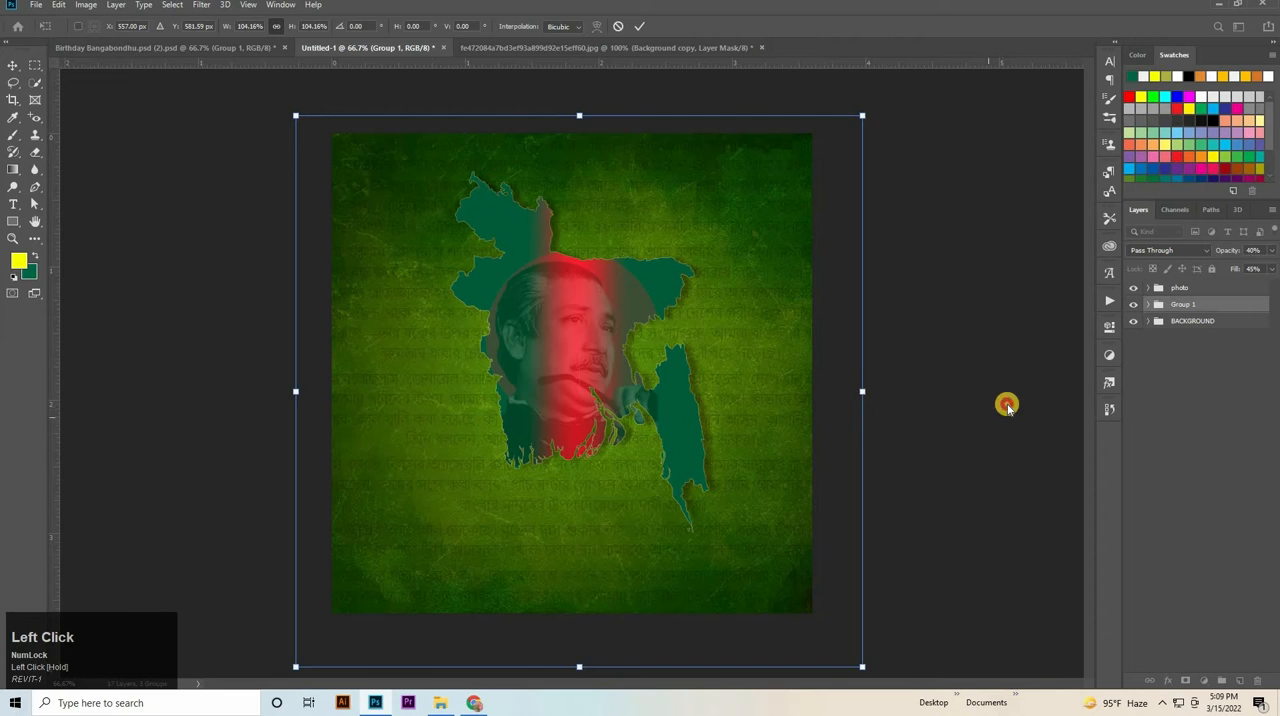
key("Return")
left_click(1020, 444)
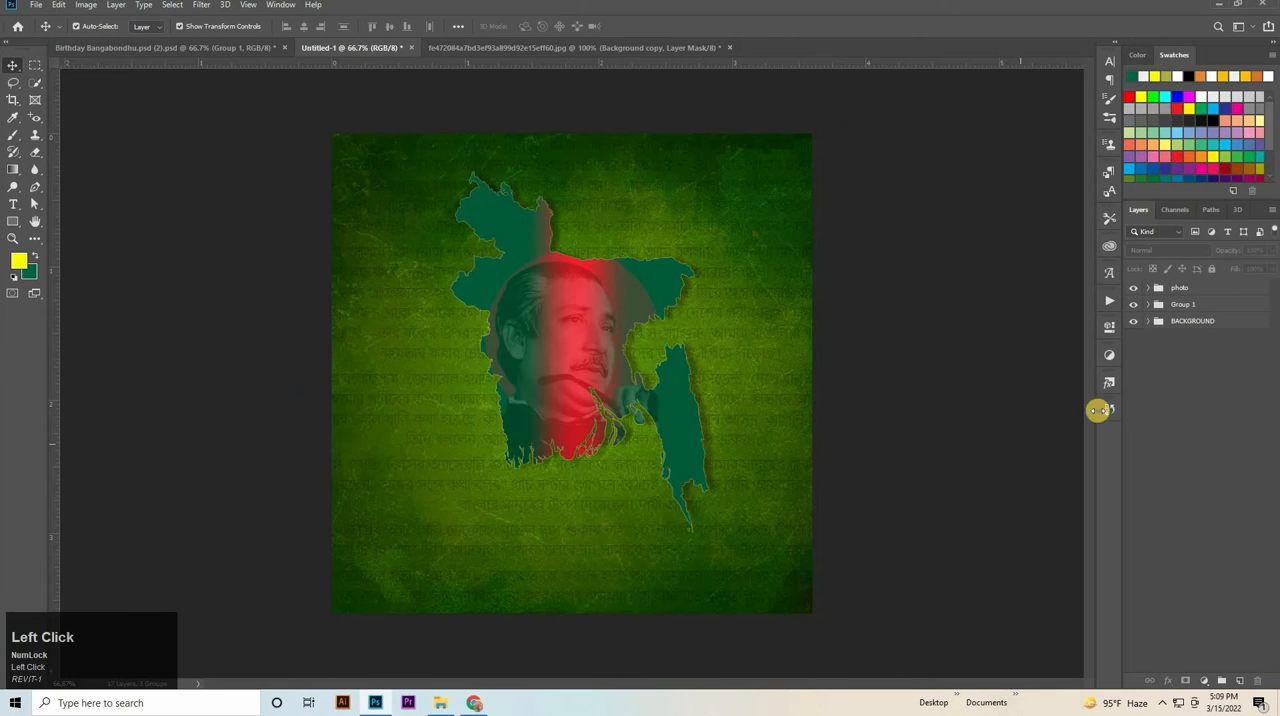
Enter a 45% fill for the Bengali text group and hide the group.
left_click(1236, 303)
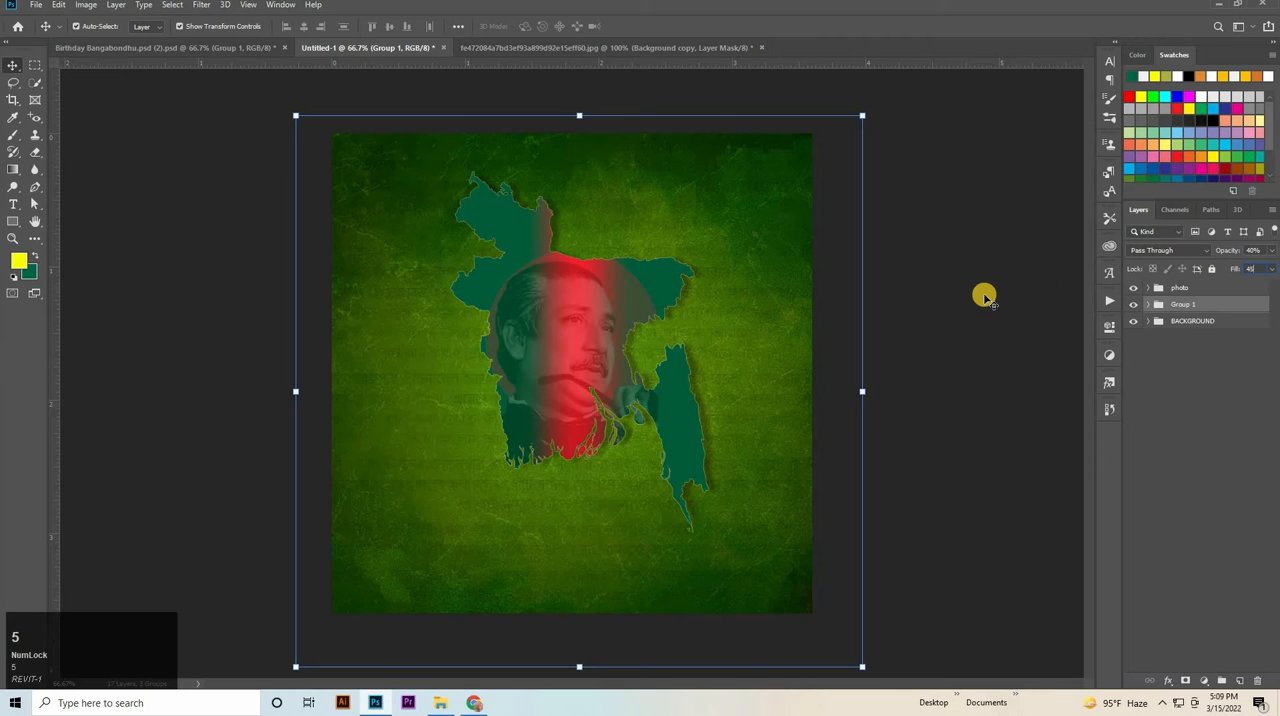
left_click(162, 295)
left_click(1133, 304)
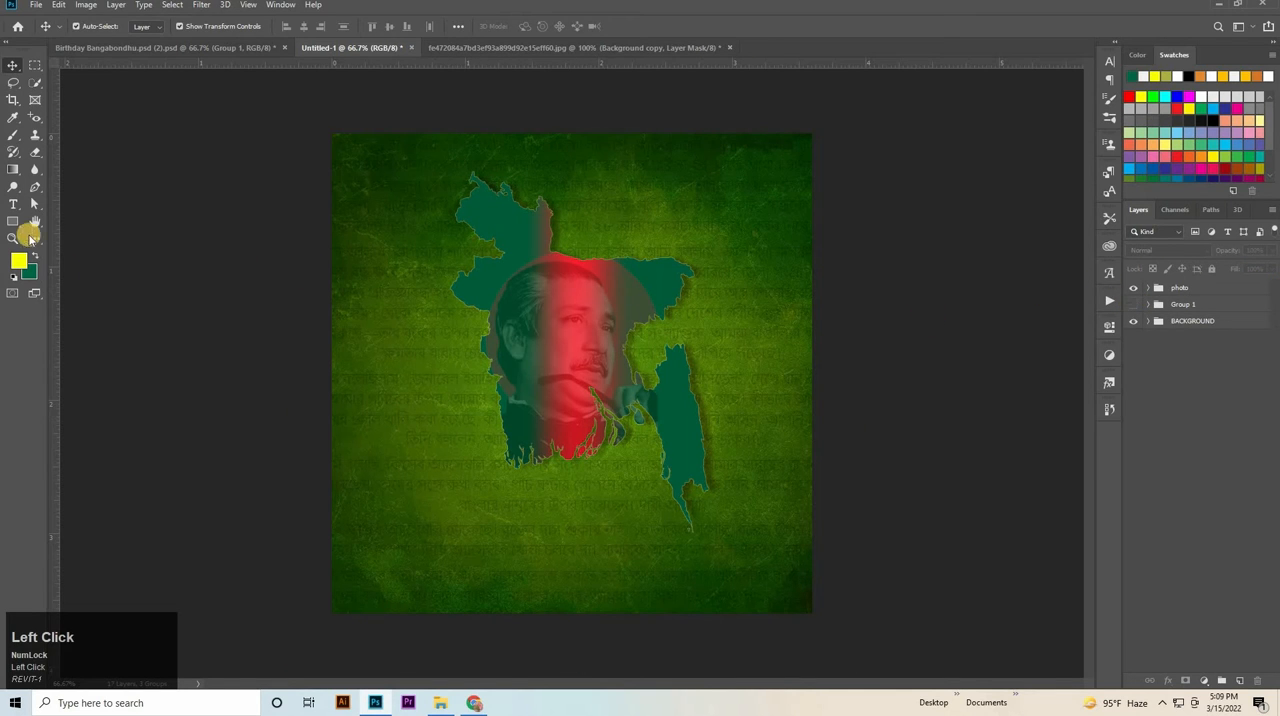
Start a yellow text line below the map and set its font to Bebas Neue.
left_click(13, 204)
left_click(473, 523)
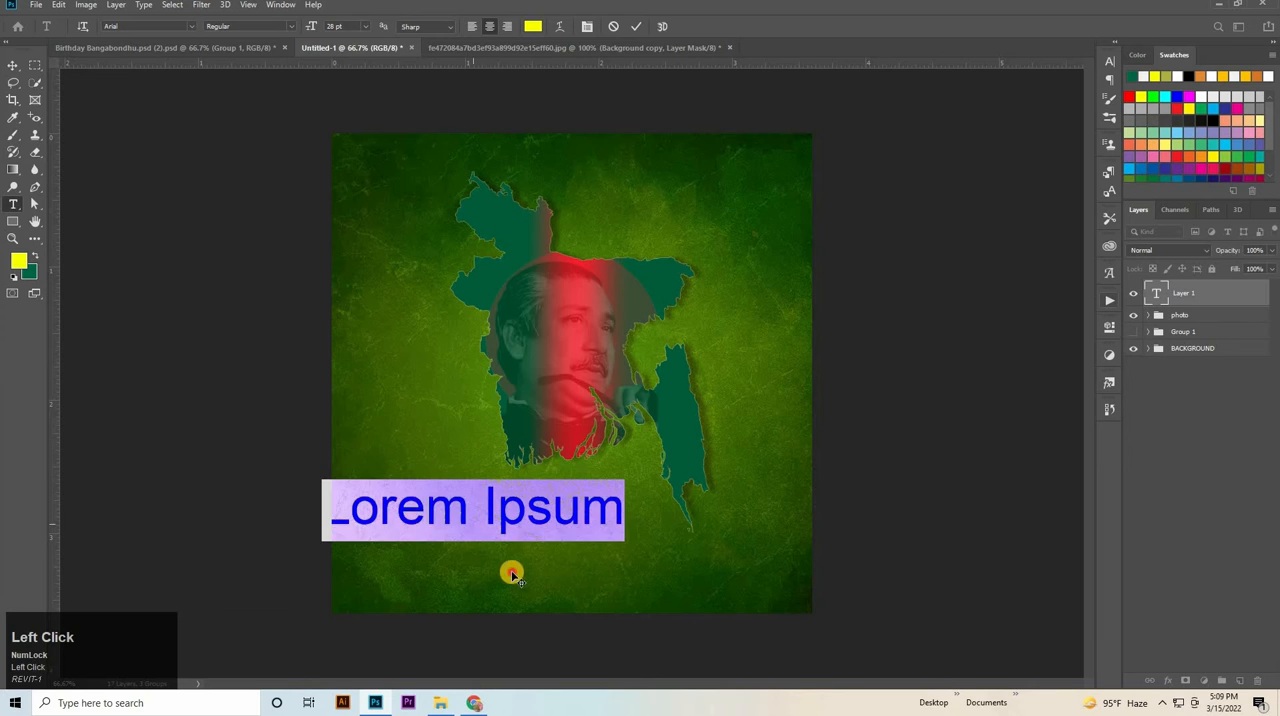
left_click(1107, 66)
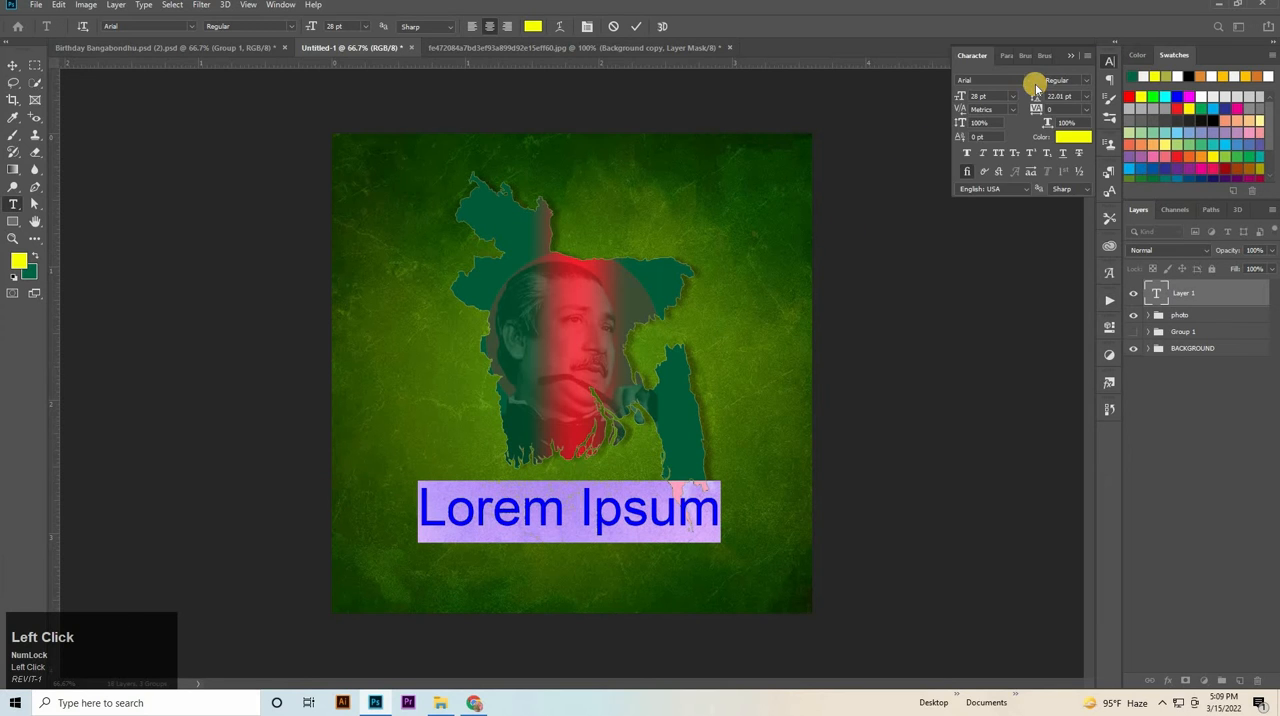
left_click(1029, 79)
left_click(1000, 128)
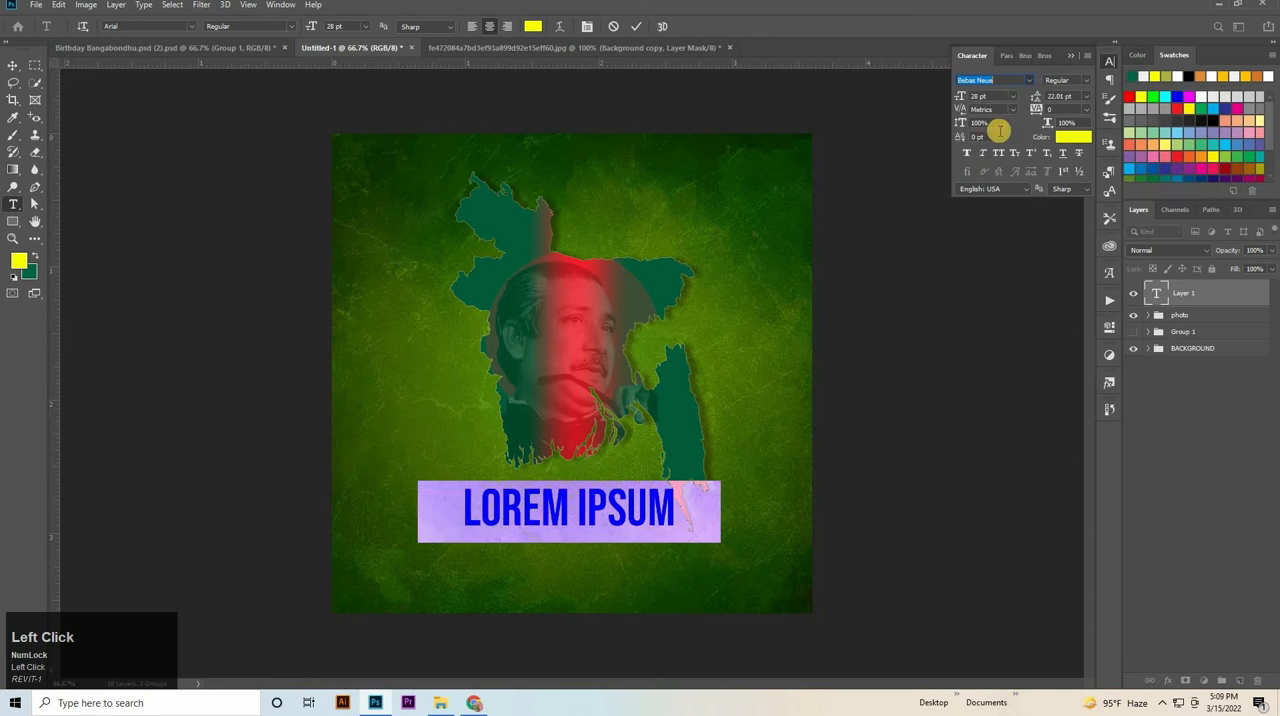
Replace the placeholder text with the heading "HAPPY BIRTHDAY".
key("BackSpace")
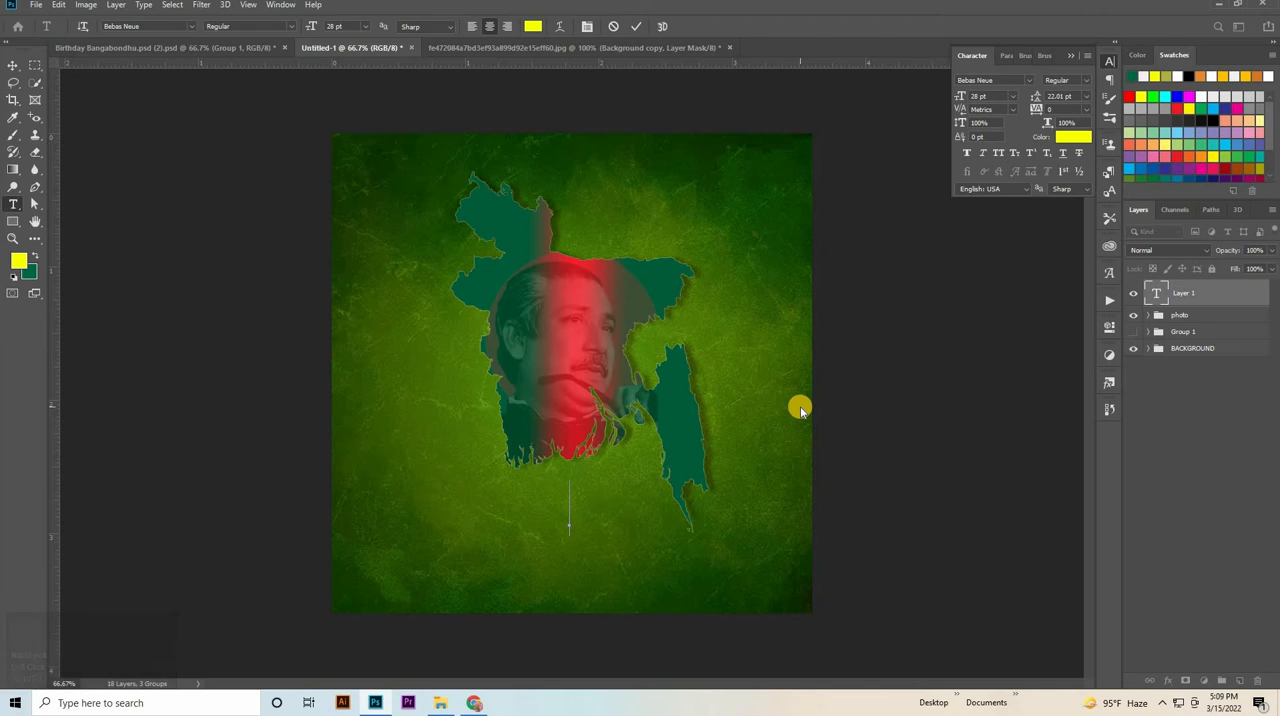
type("HAPPYB")
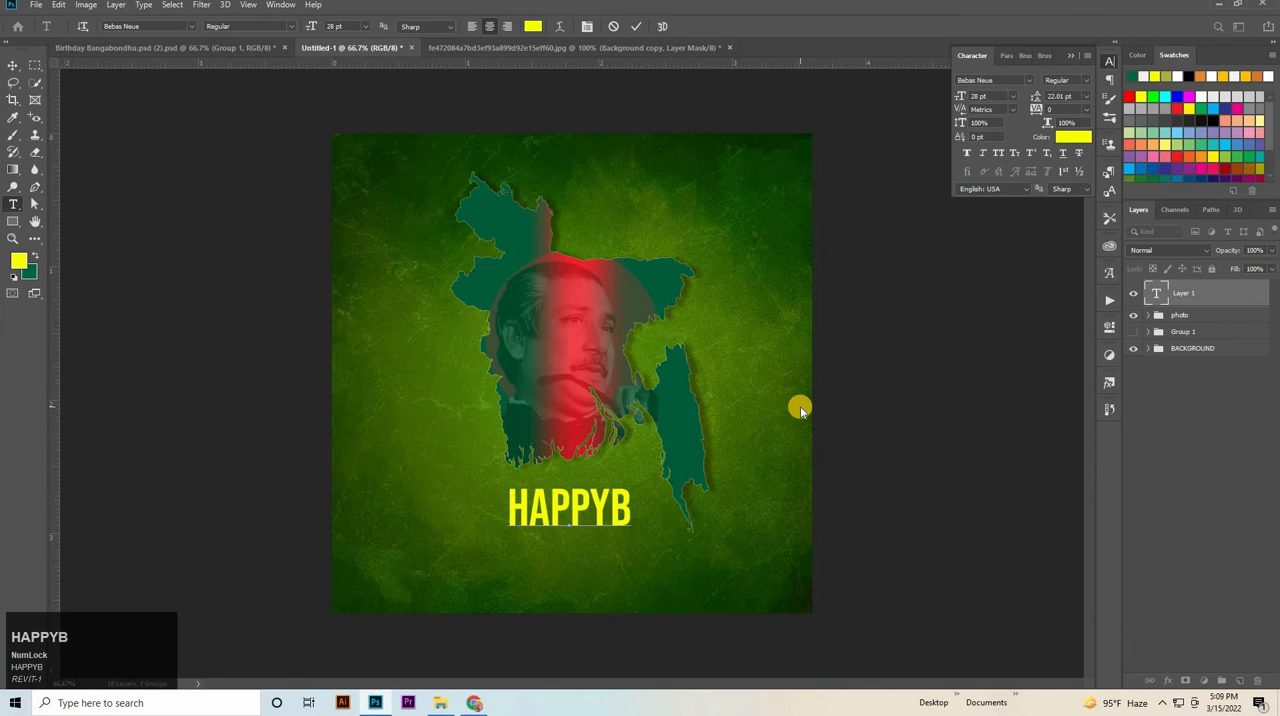
type("IRTHDAY")
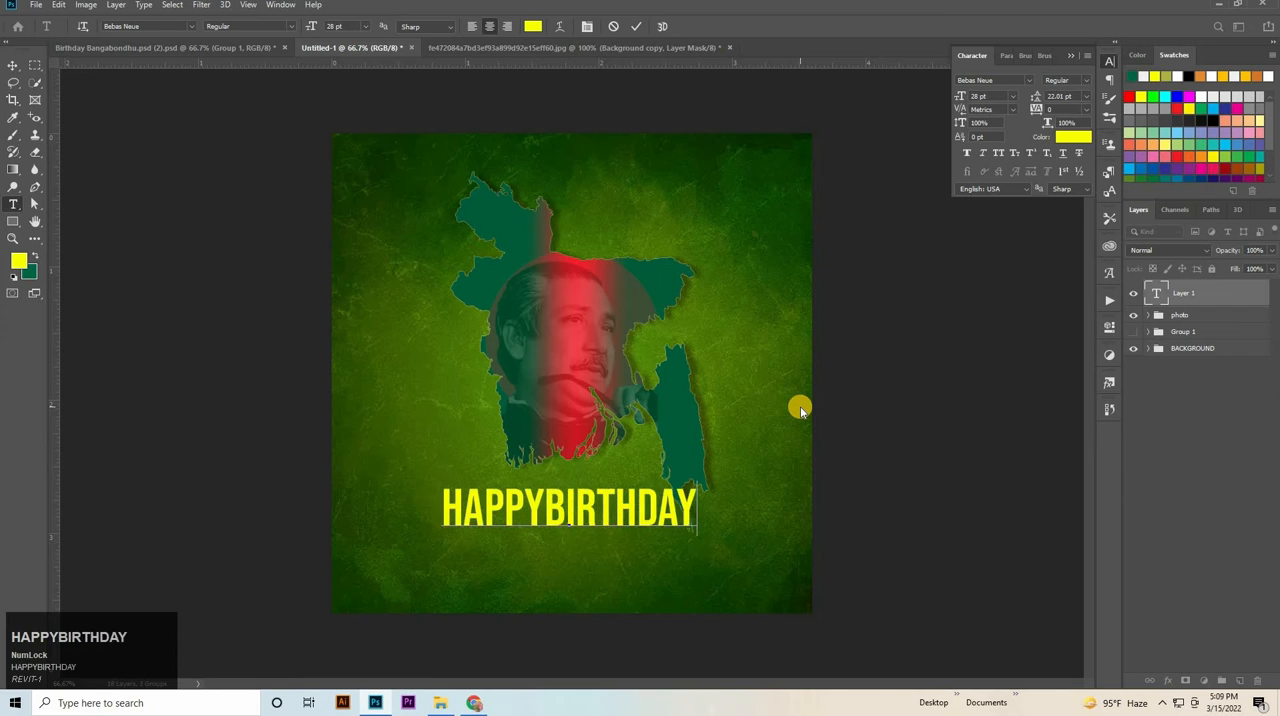
key("Left")
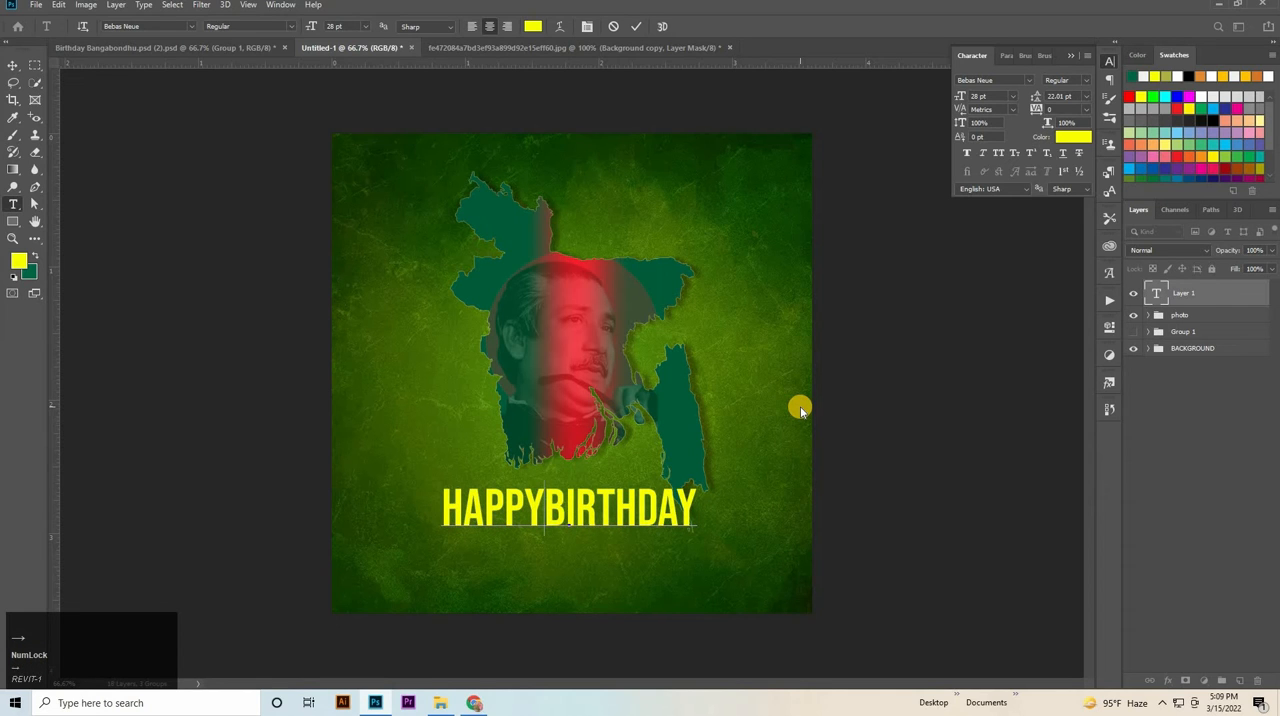
left_click(14, 66)
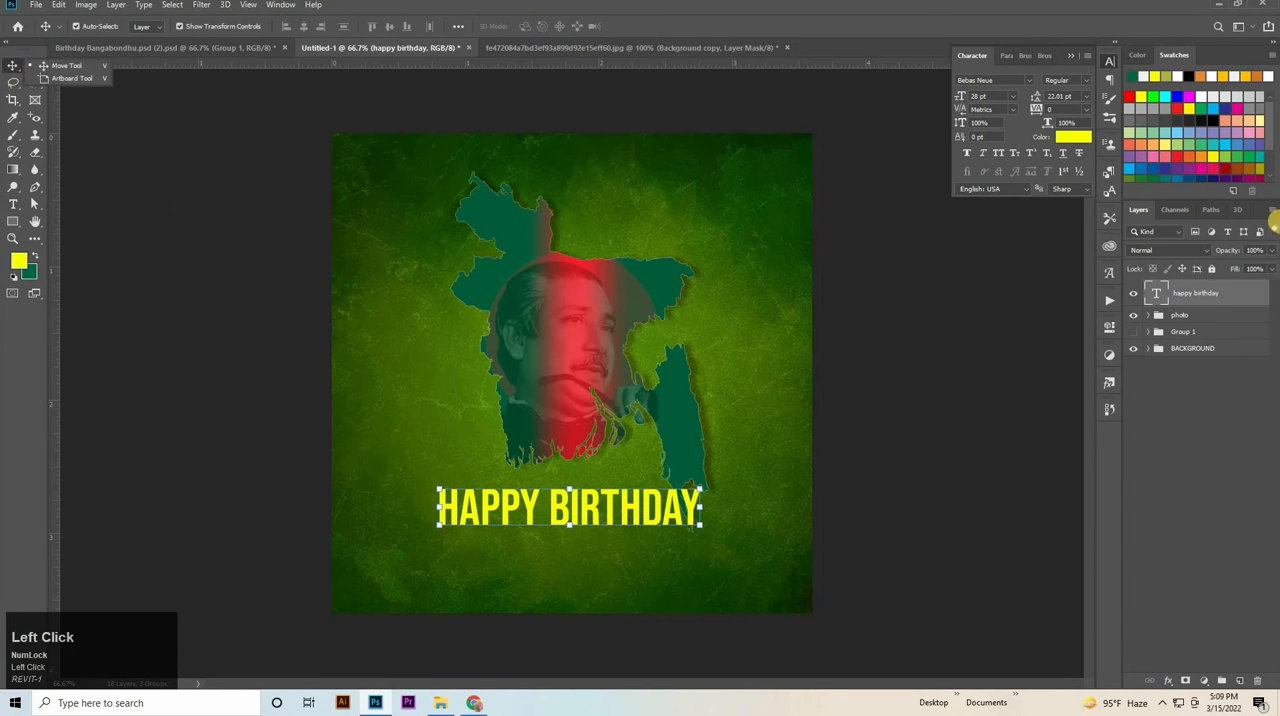
Add a Bevel & Emboss effect to the HAPPY BIRTHDAY text and set its style to Emboss.
double_click(1250, 298)
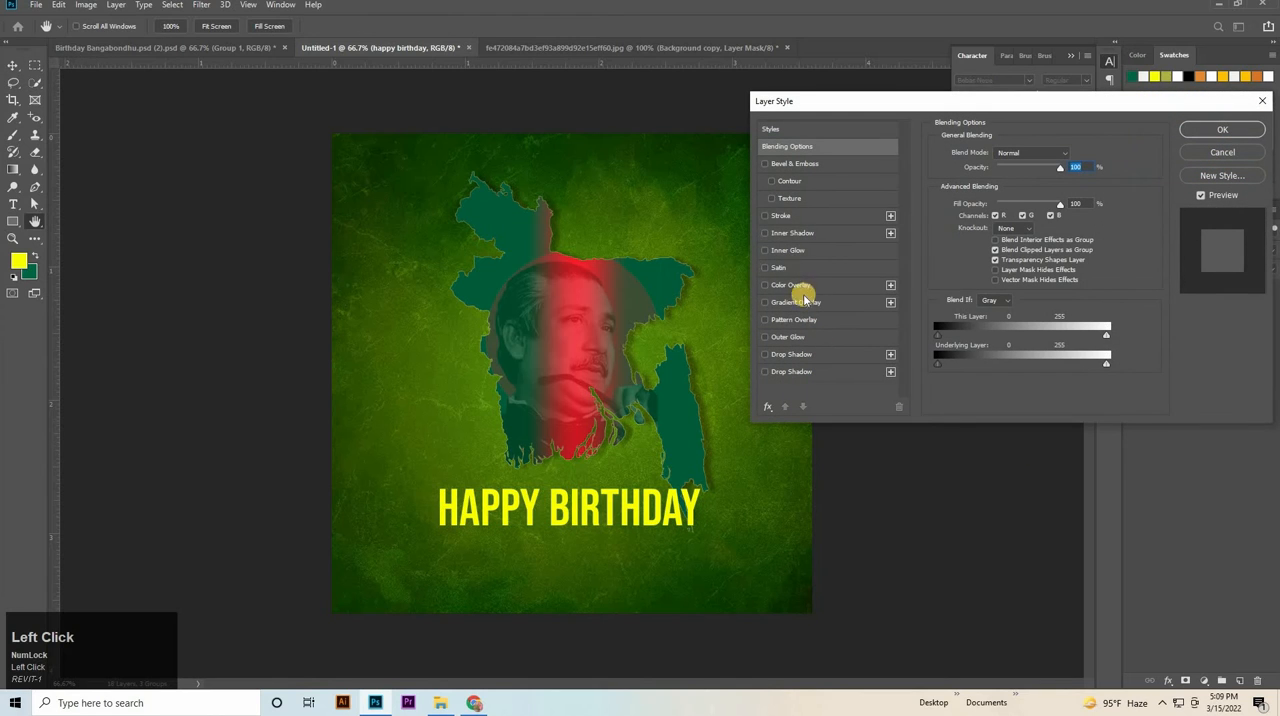
left_click(796, 164)
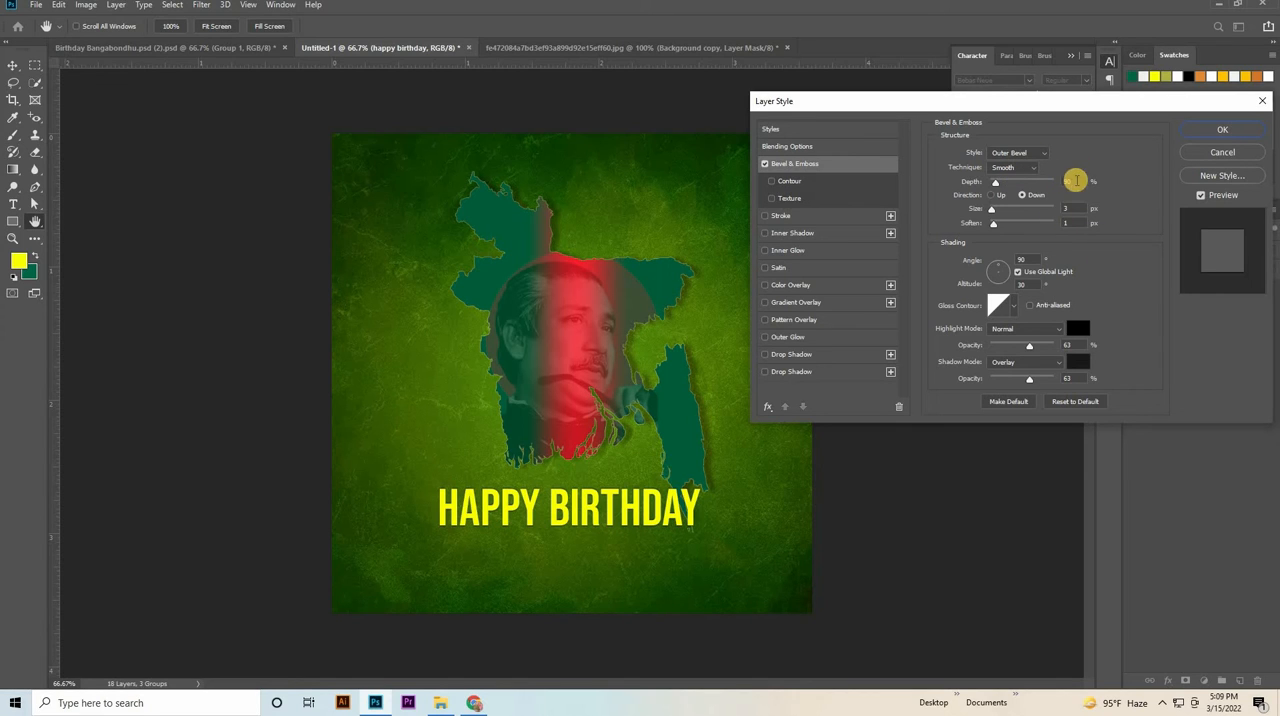
left_click(1050, 182)
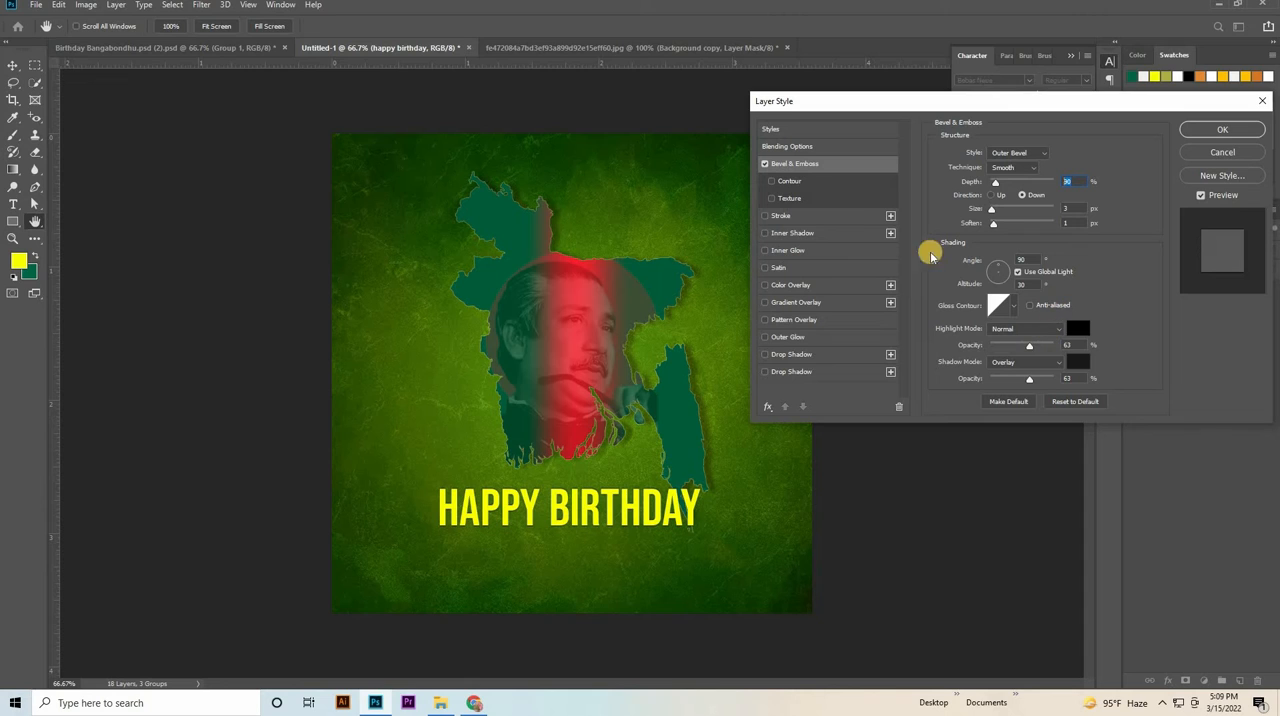
left_click(1016, 155)
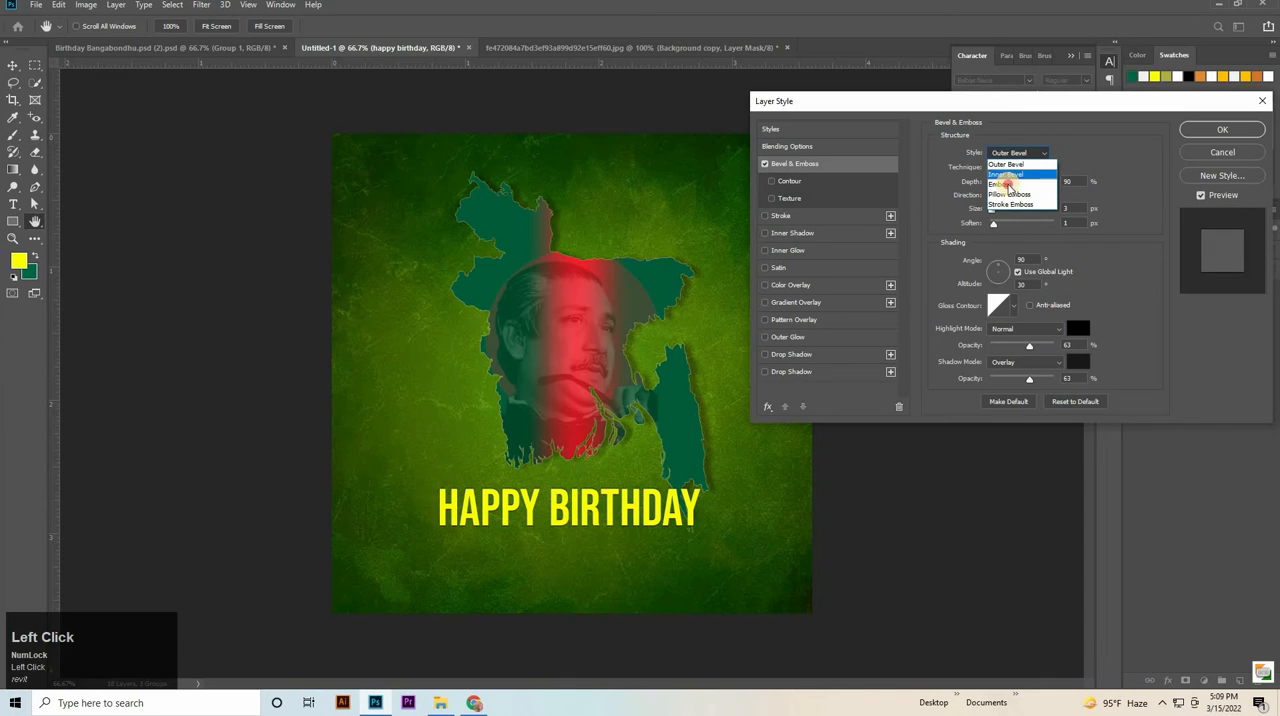
left_click(1008, 186)
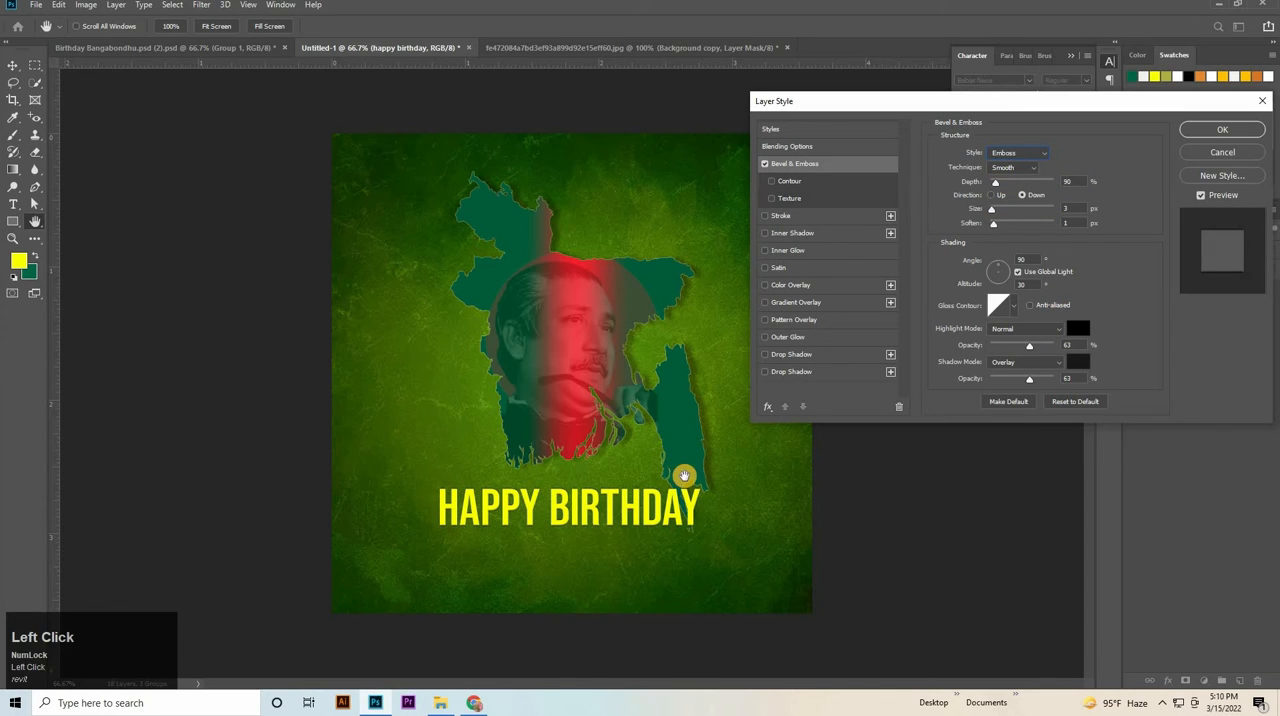
Try the Outer Bevel style on the heading and switch it back to Emboss.
left_click_drag(632, 387, 1006, 151)
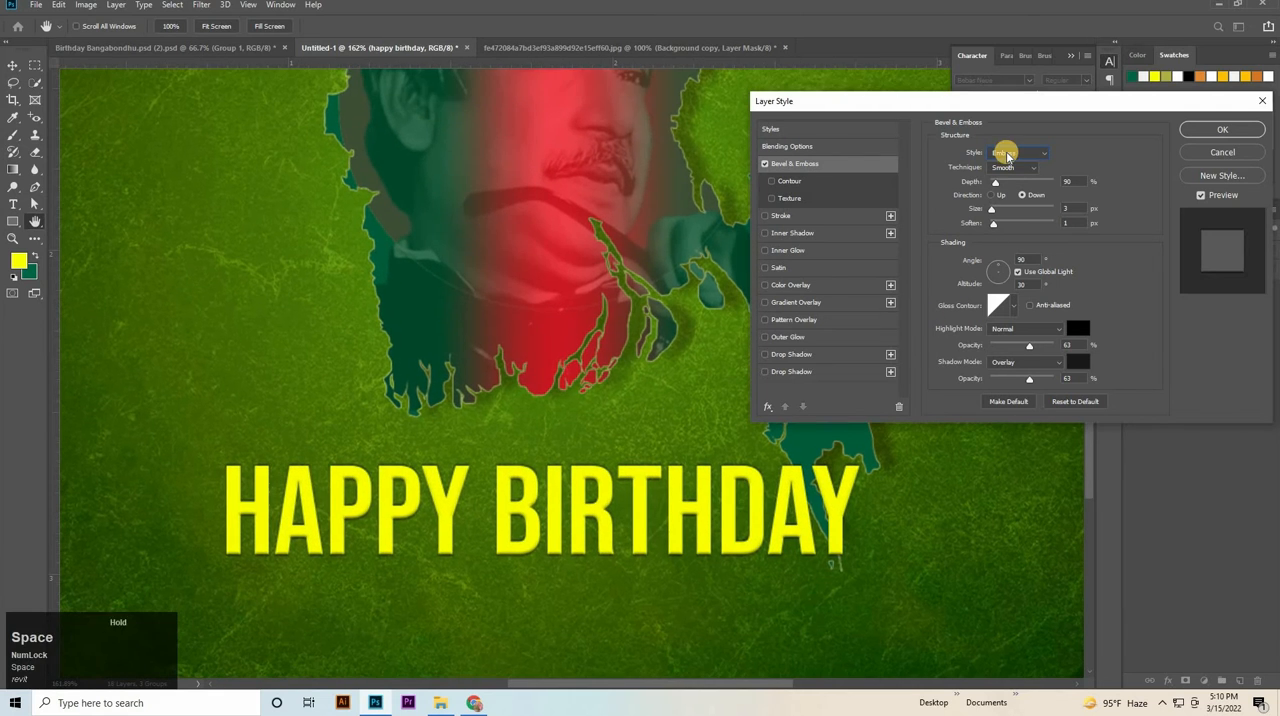
left_click(1001, 154)
left_click(999, 165)
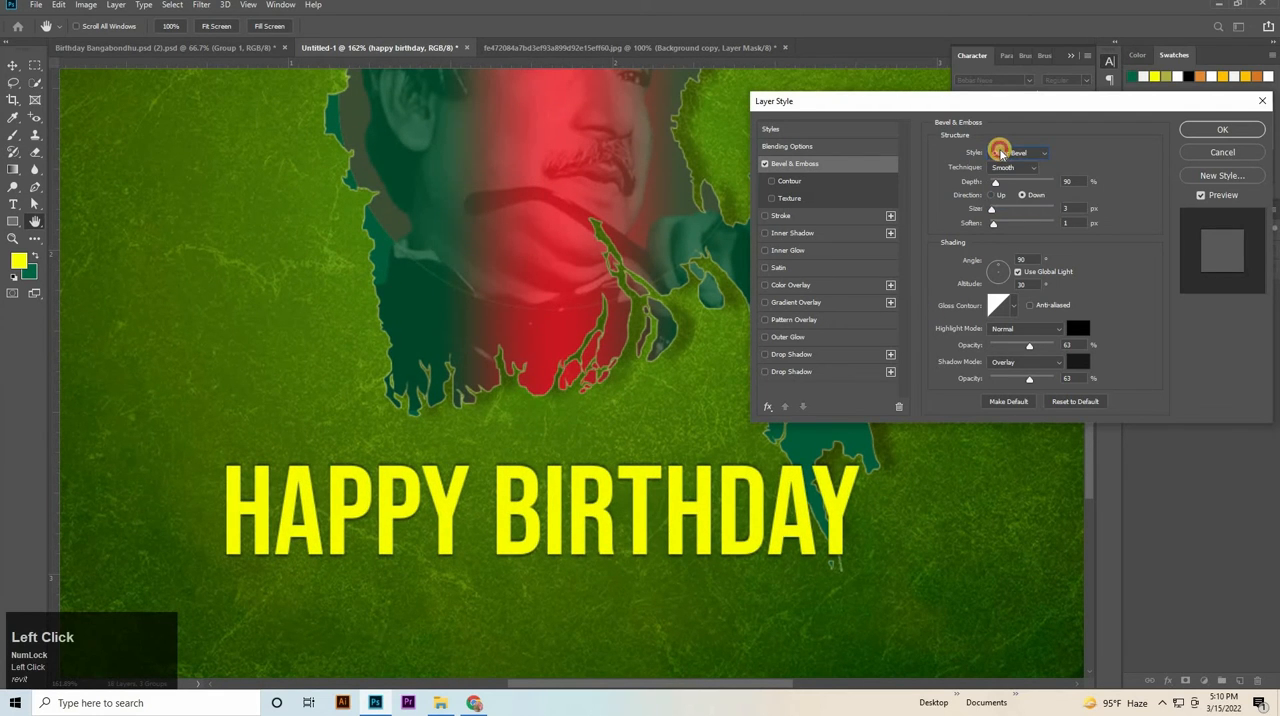
left_click(996, 152)
left_click(1000, 184)
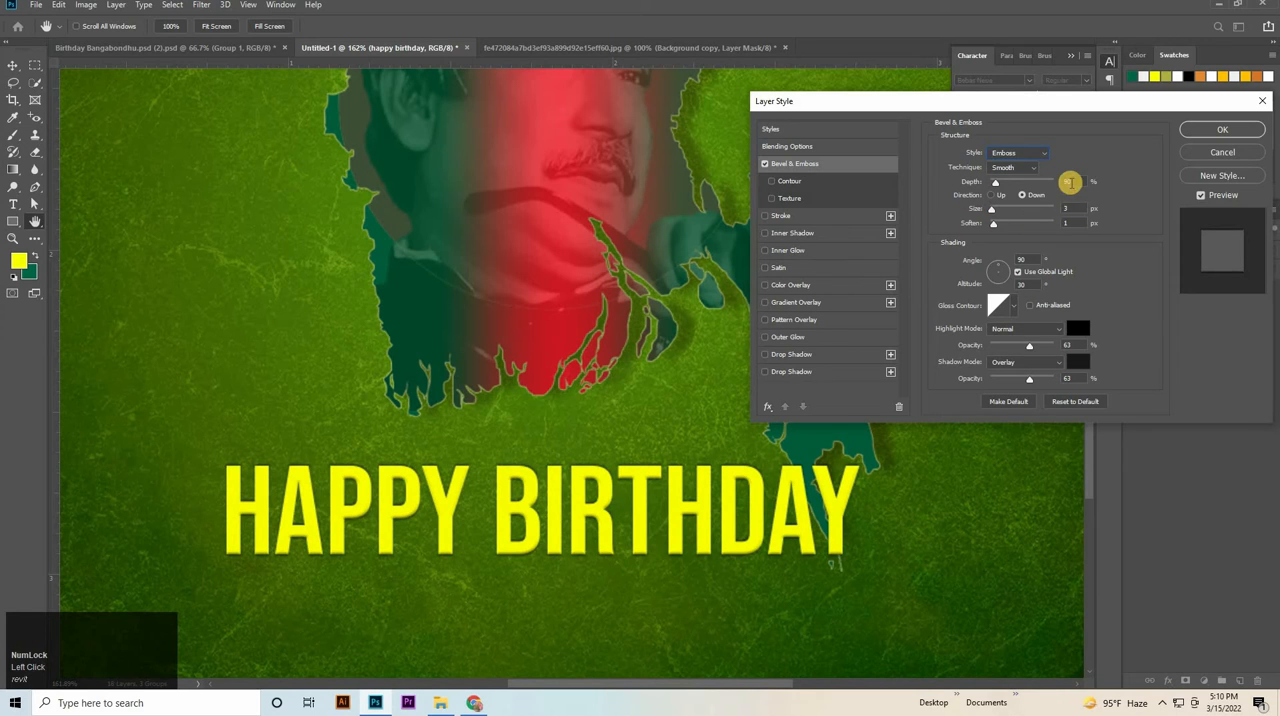
Set the heading's emboss depth to 250% and its size to 5 px.
left_click(1043, 194)
key("shift+Up")
key("shift+Up")
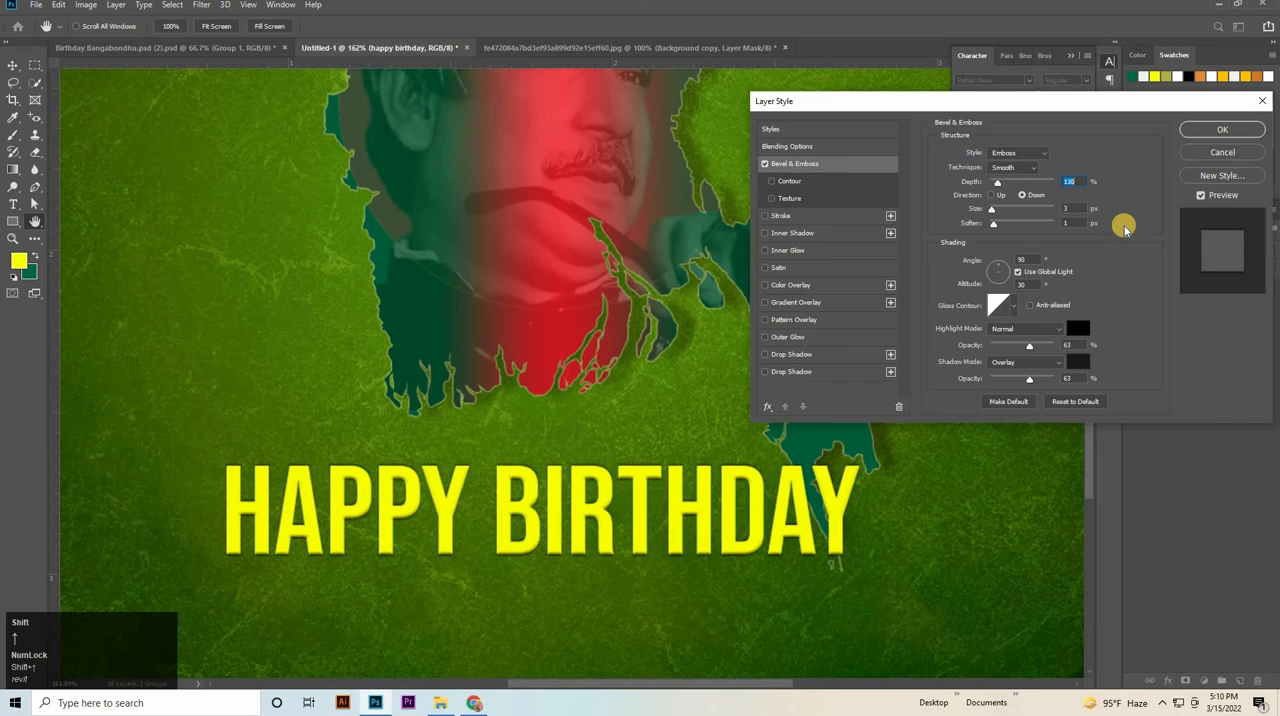
key("shift+Up")
key("shift+Up")
key("shift+Up")
key("shift+Up")
key("shift+Up")
key("shift+Up")
key("shift+Up")
key("shift+Up")
key("shift+Up")
key("shift+Up")
key("shift+Up")
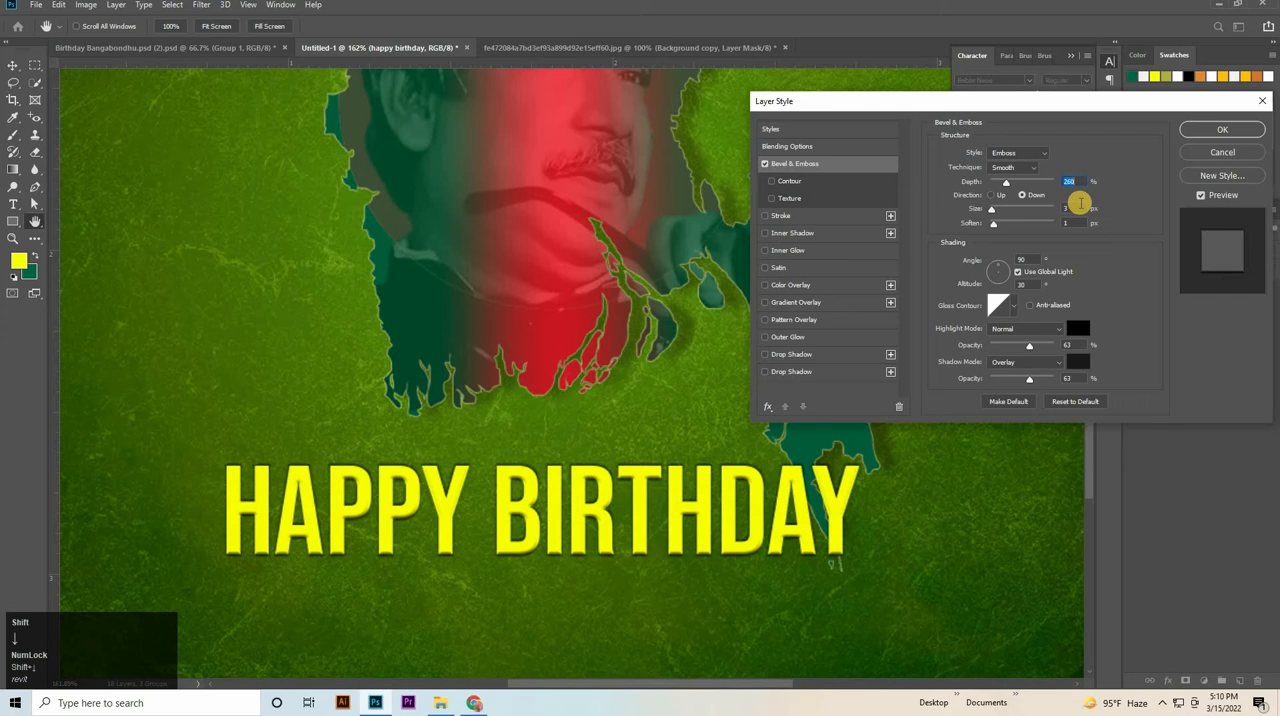
left_click(1060, 209)
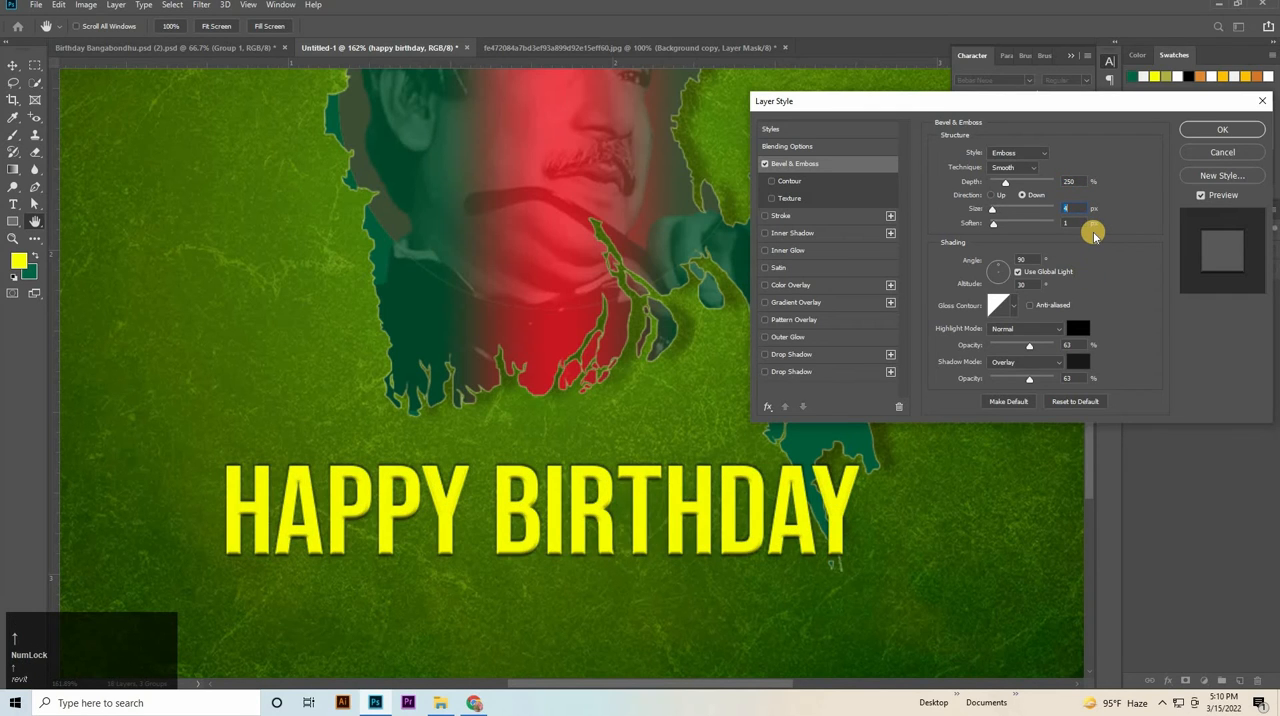
key("Up")
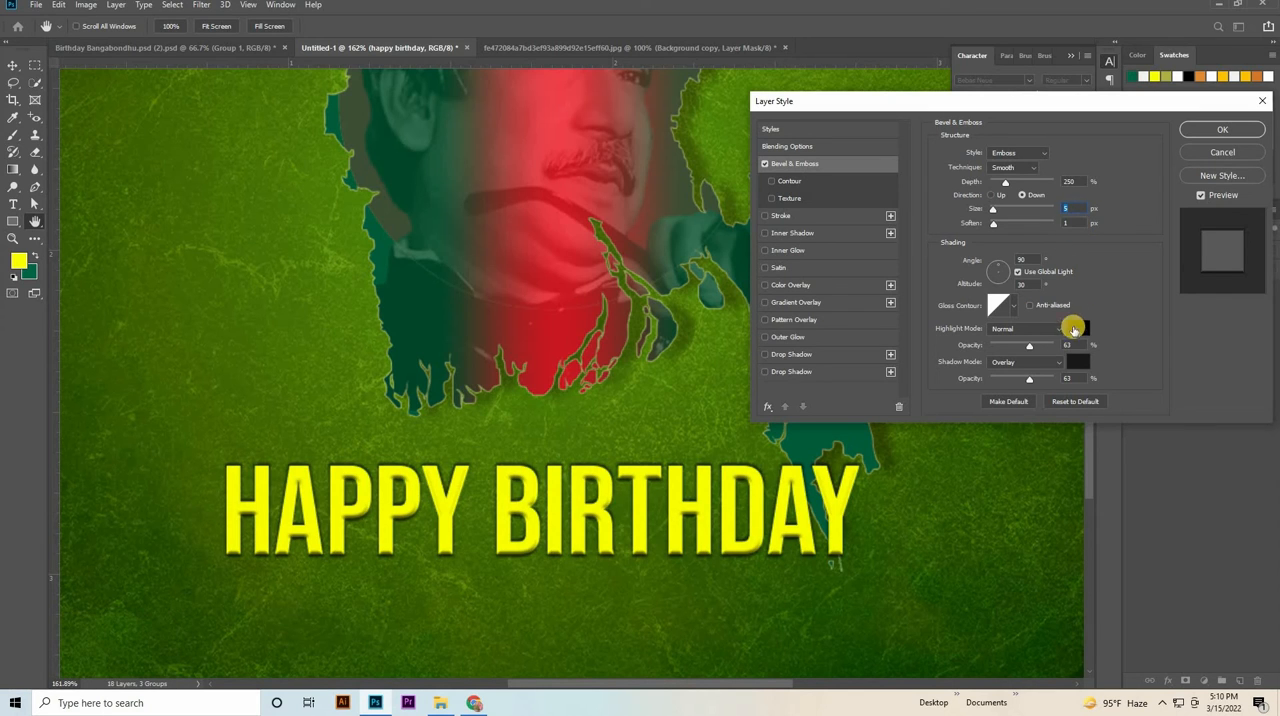
Keep black as the emboss highlight colour and set the heading's emboss size to 4 px and depth to 210%.
left_click(1079, 331)
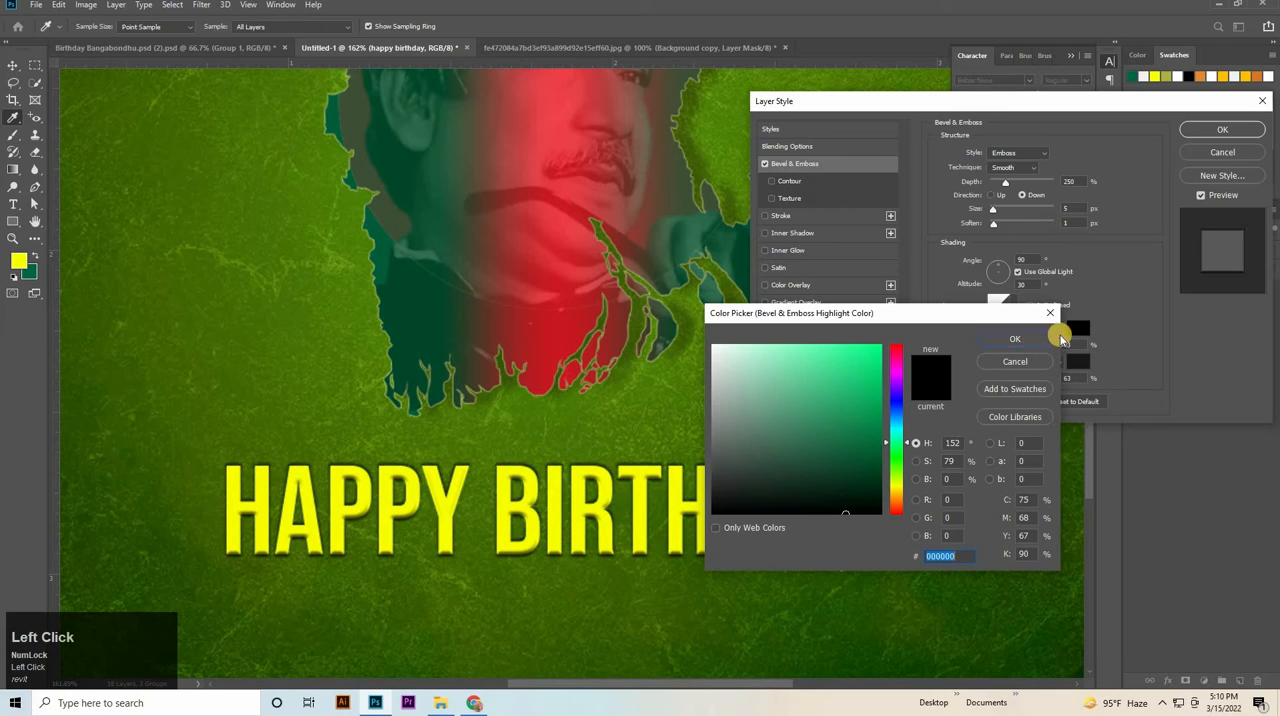
left_click(1049, 340)
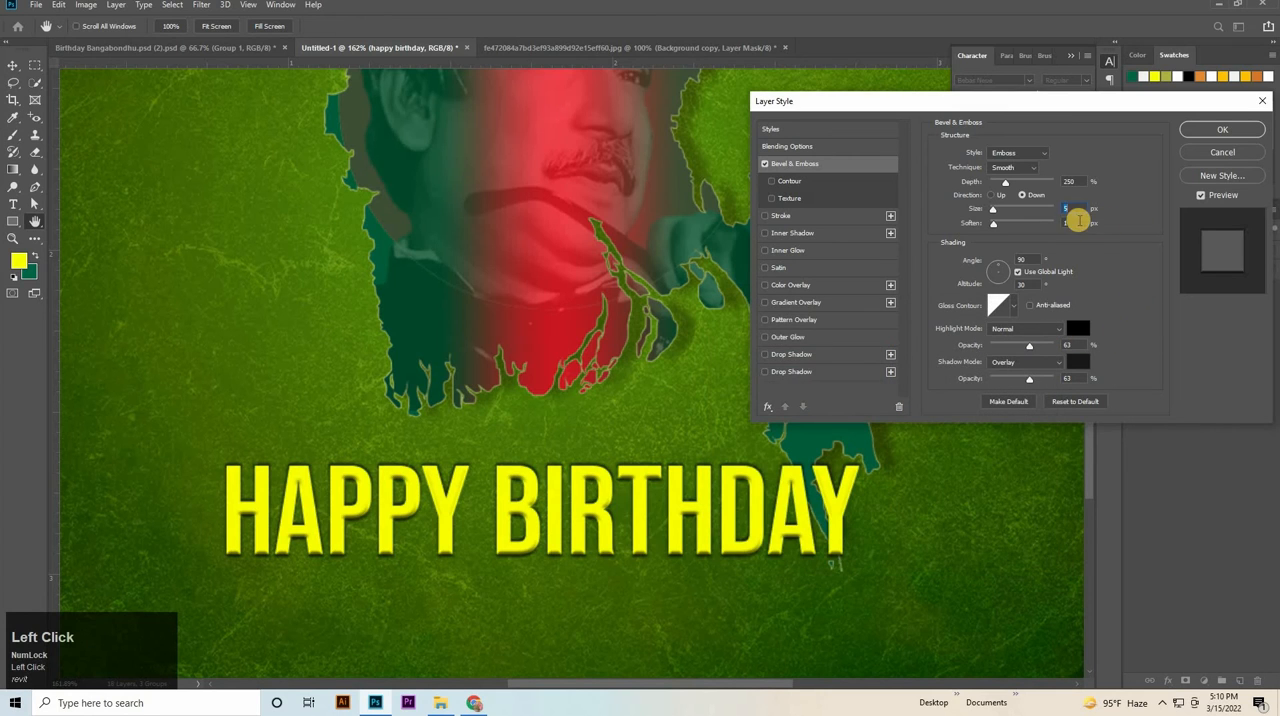
key("Down")
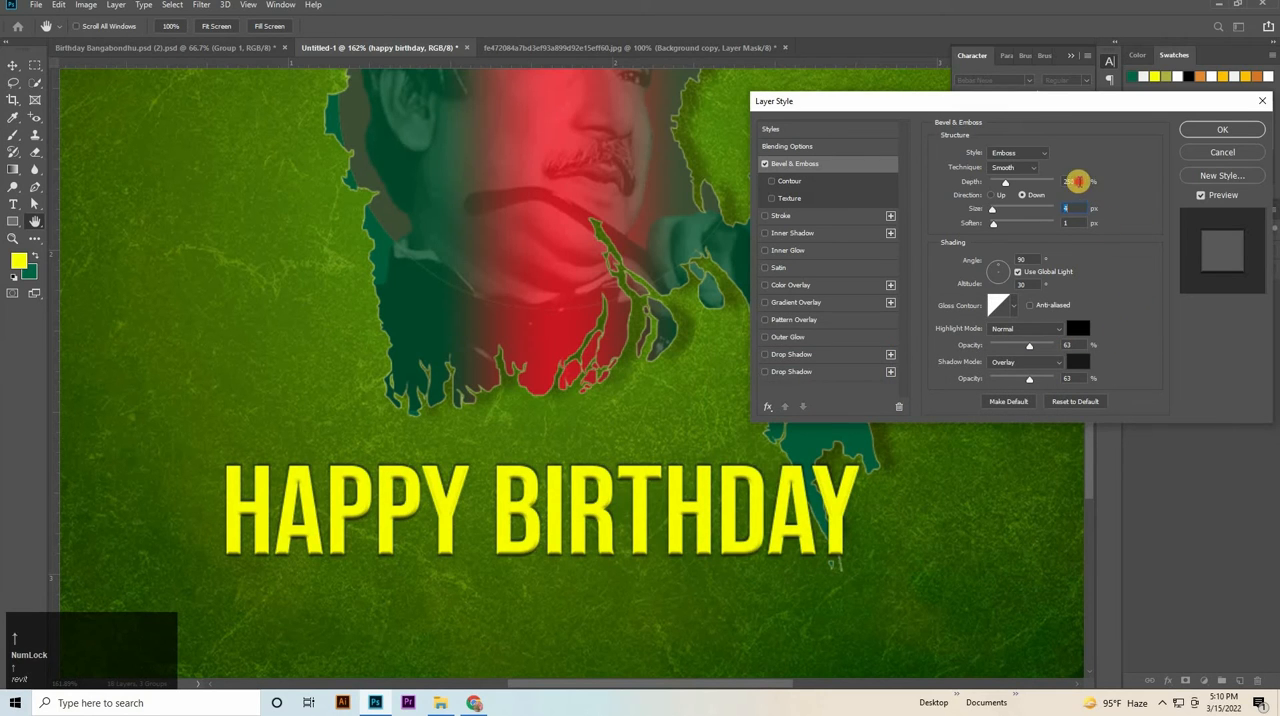
left_click(1078, 181)
key("shift+Down")
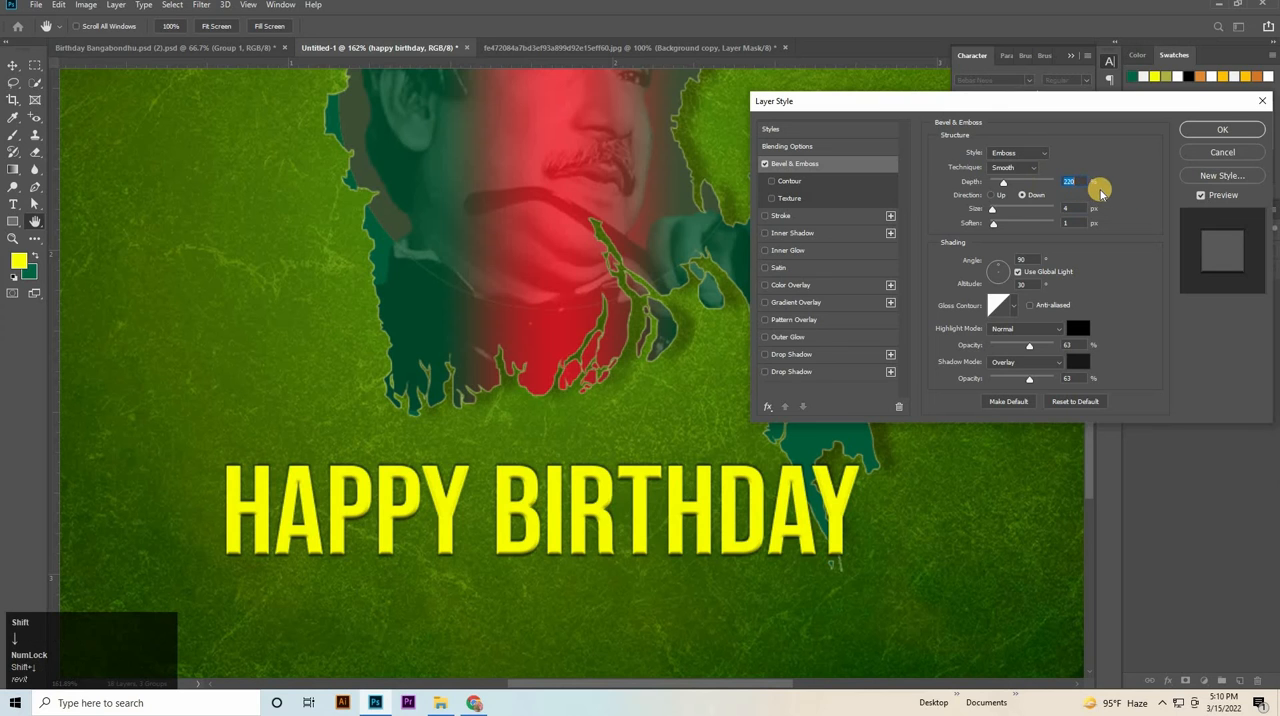
key("shift+Down")
left_click(1233, 137)
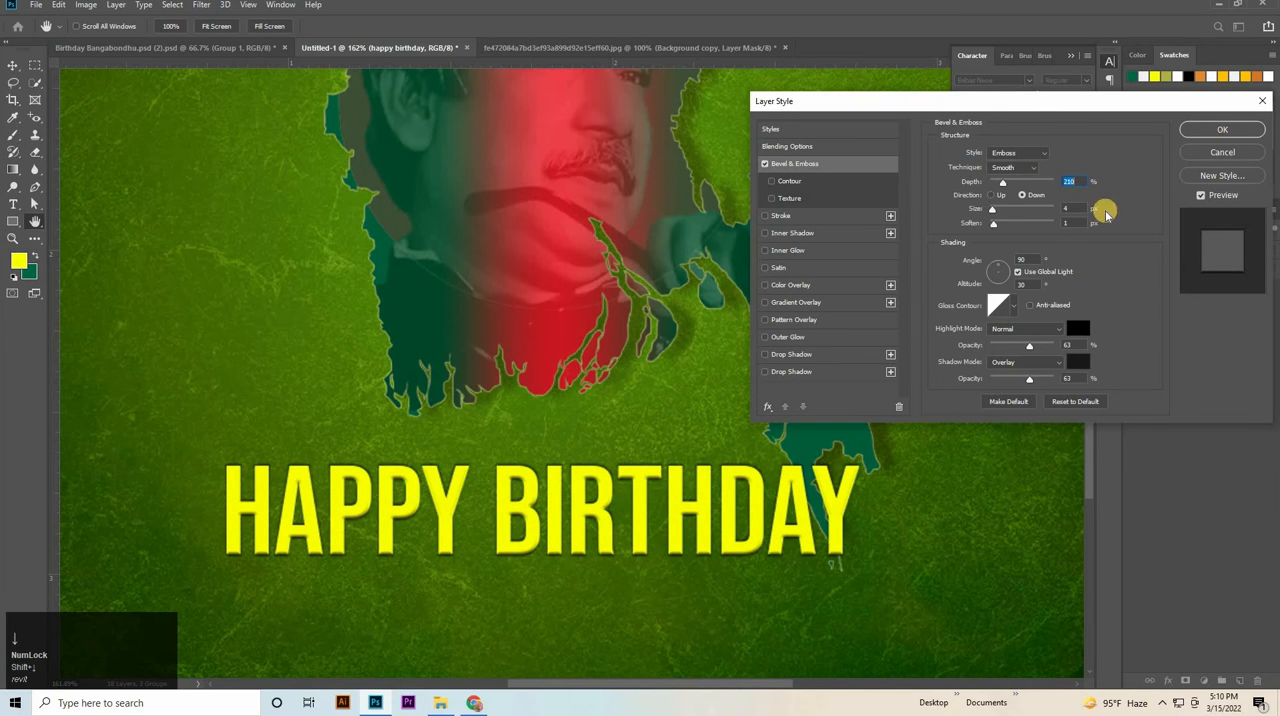
Add a Drop Shadow effect with 50% opacity to the HAPPY BIRTHDAY text.
left_click_drag(909, 298, 865, 310)
left_click(1160, 327)
double_click(1209, 322)
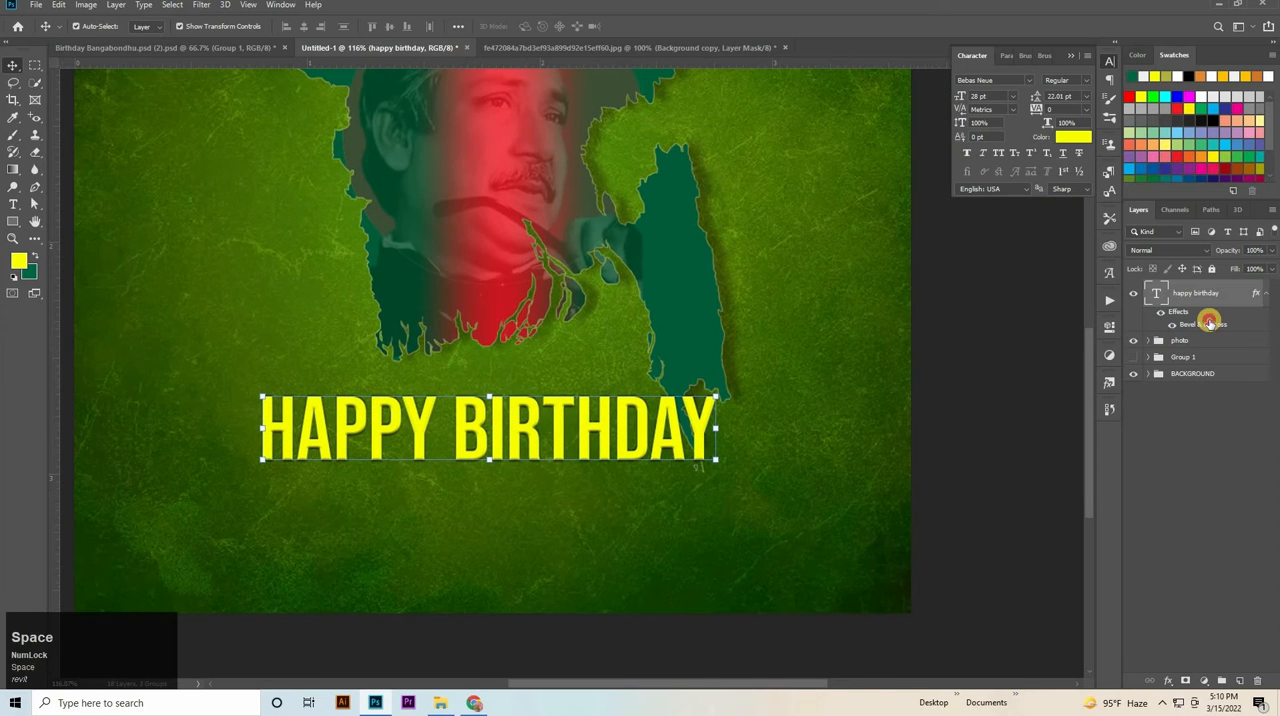
left_click(794, 356)
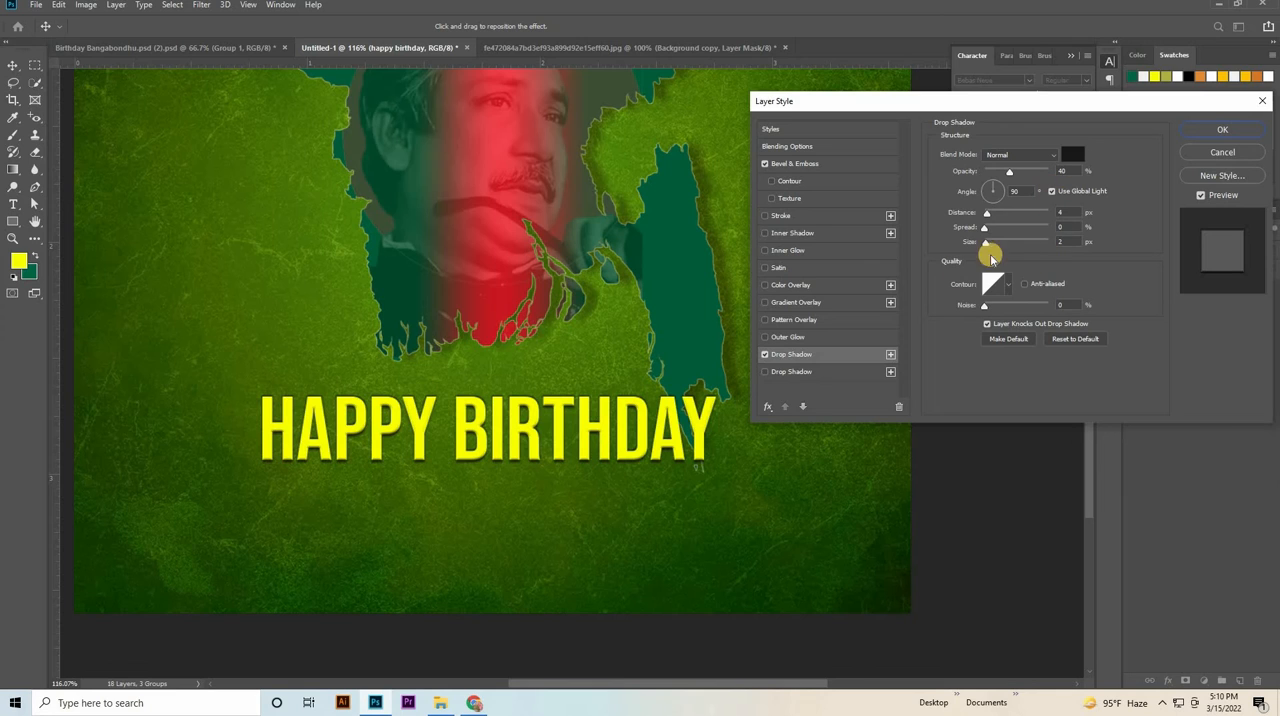
left_click_drag(1070, 172, 1039, 182)
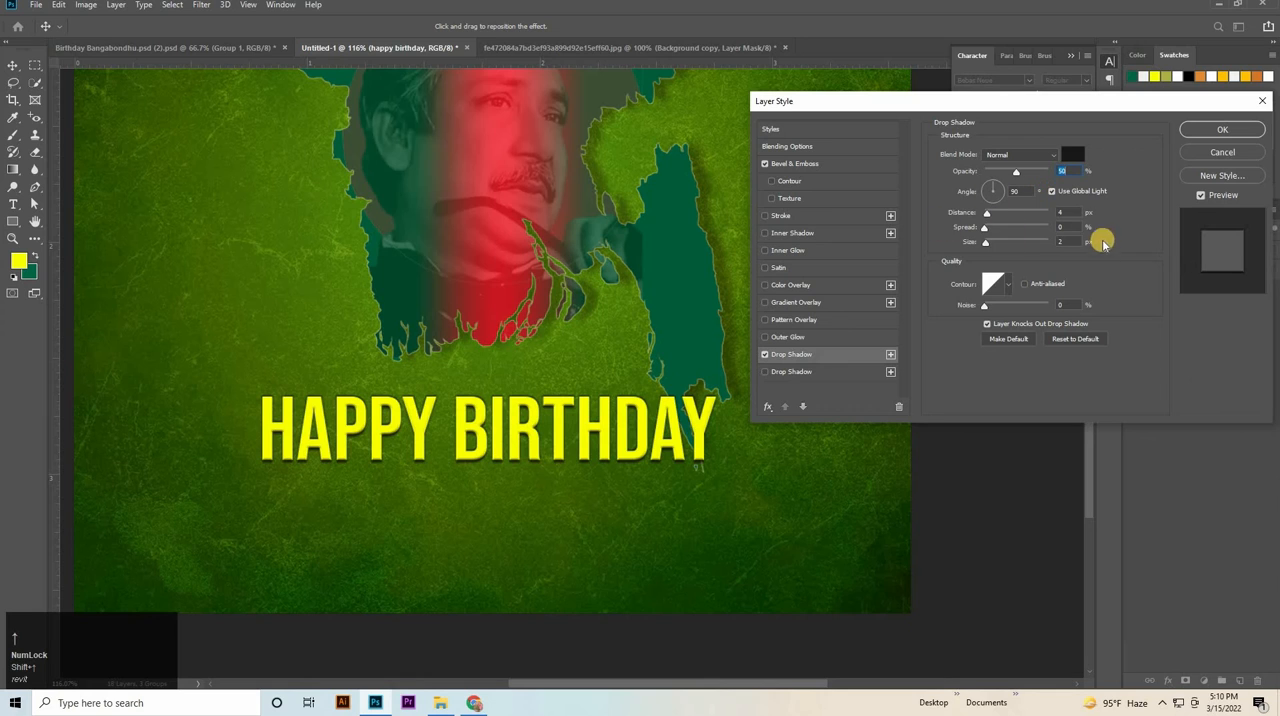
Compare the heading with and without its Bevel & Emboss effect, leaving the effect enabled.
left_click(763, 164)
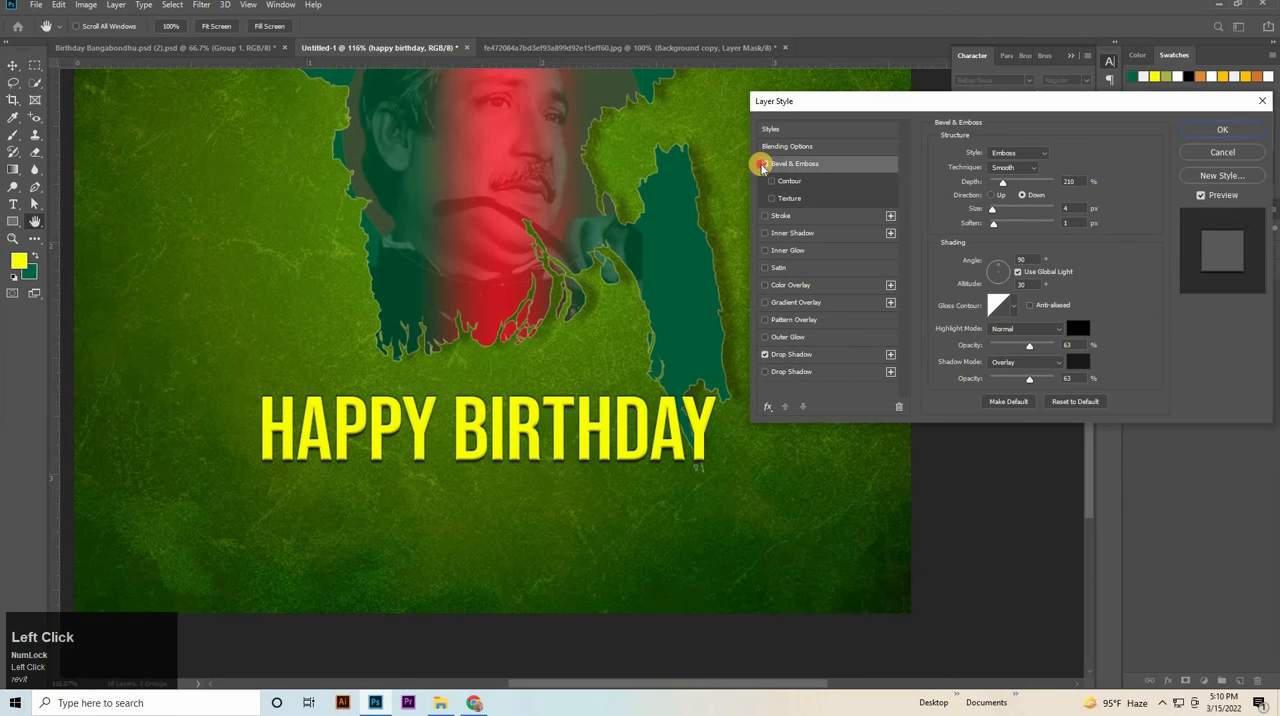
left_click(763, 164)
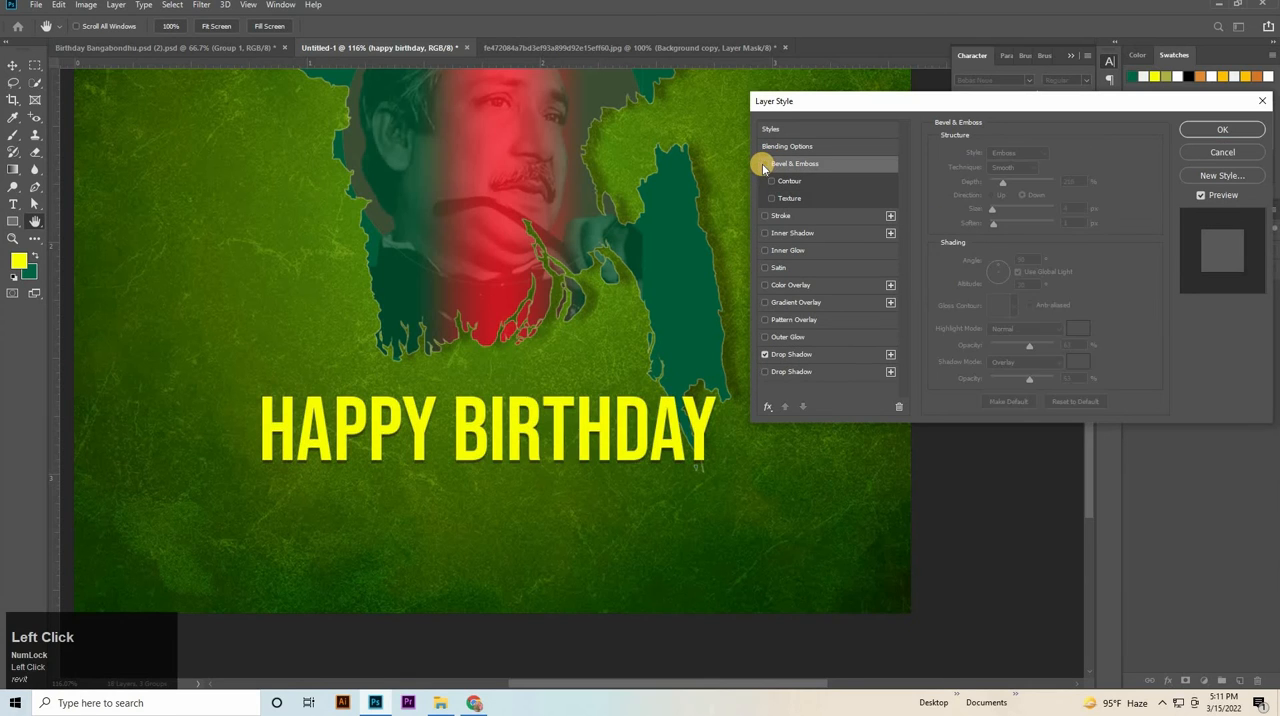
left_click(763, 164)
left_click(763, 164)
left_click(763, 164)
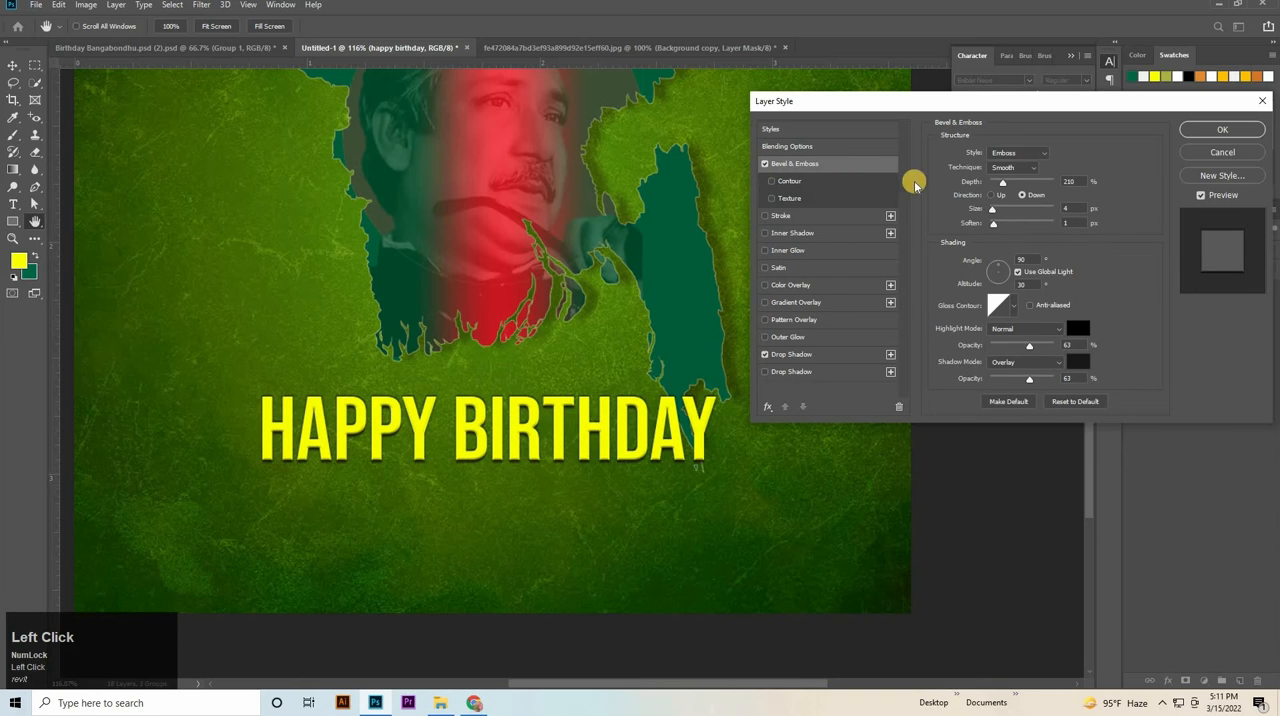
Set the heading's drop shadow distance and size to 5 px each, and scale the heading down to about 26.29 pt.
left_click(805, 354)
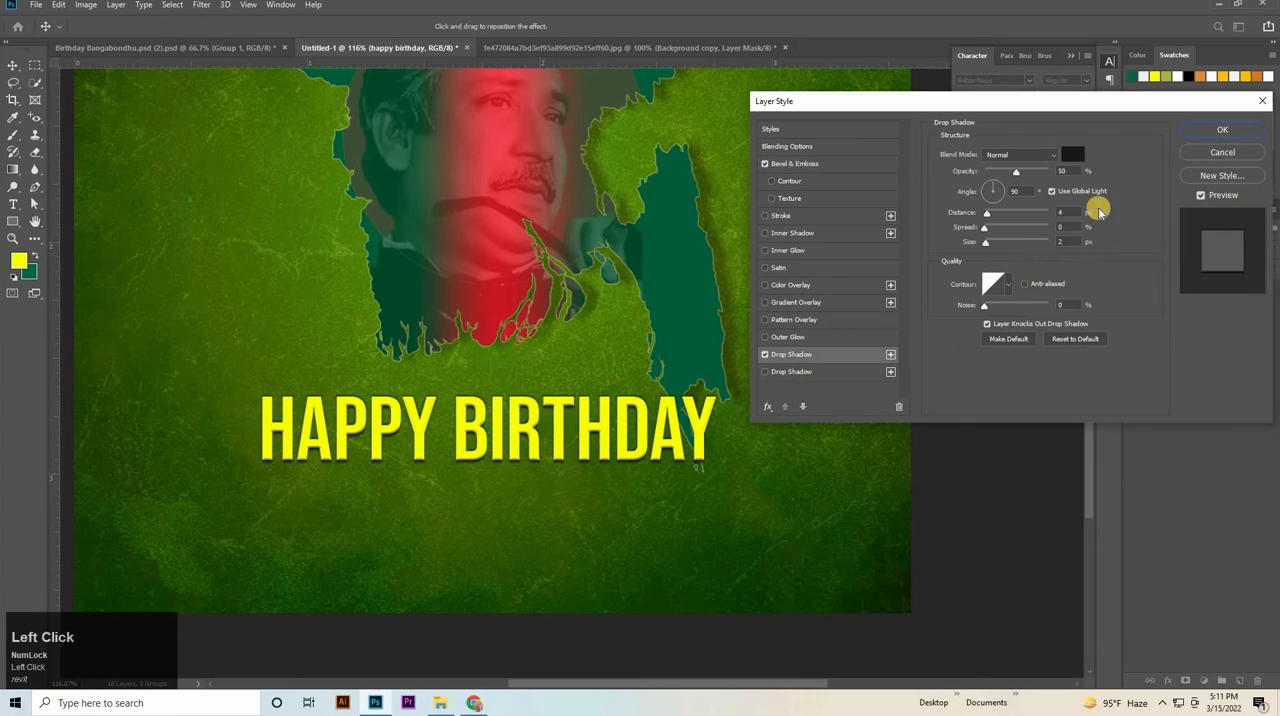
left_click(1066, 210)
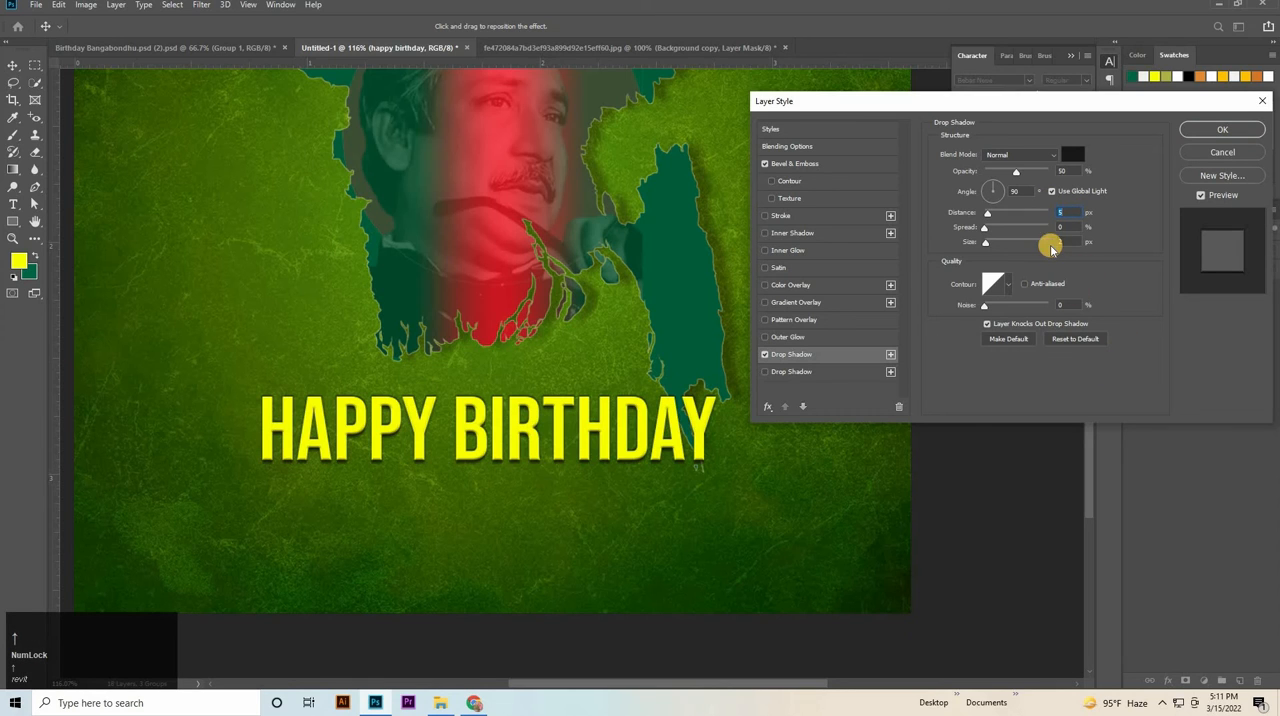
left_click(1058, 242)
type("5")
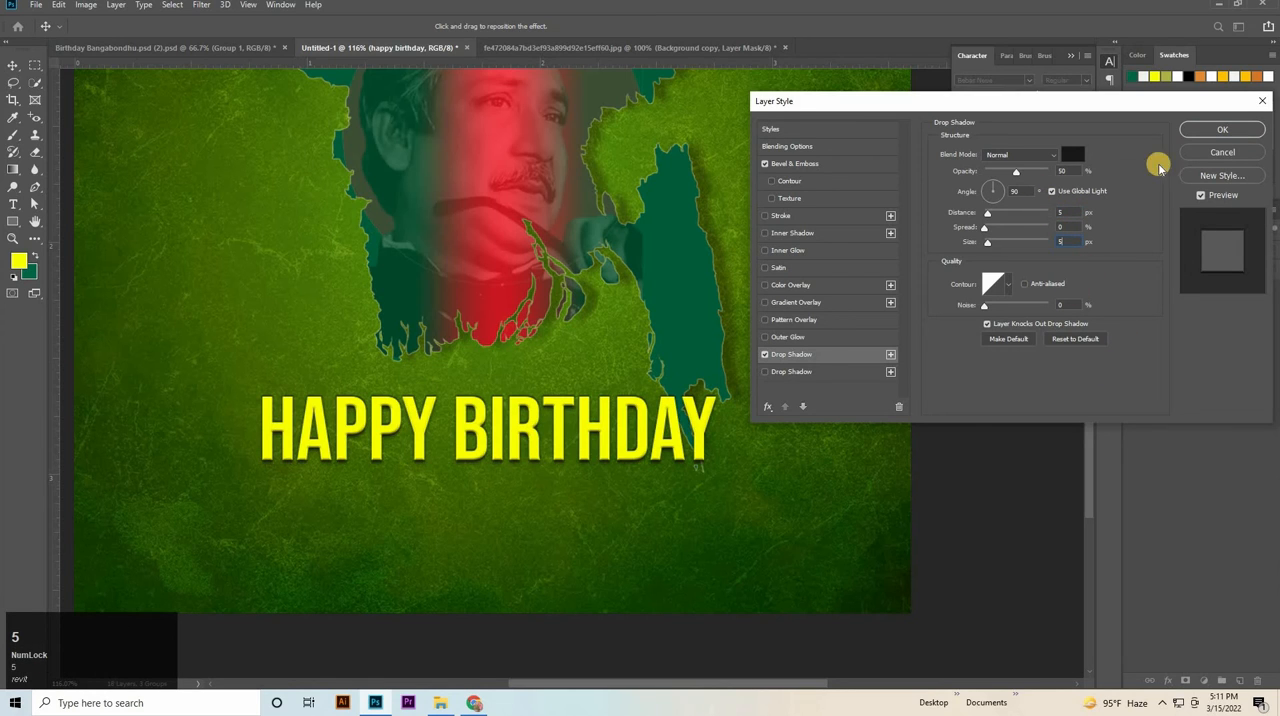
left_click(1222, 130)
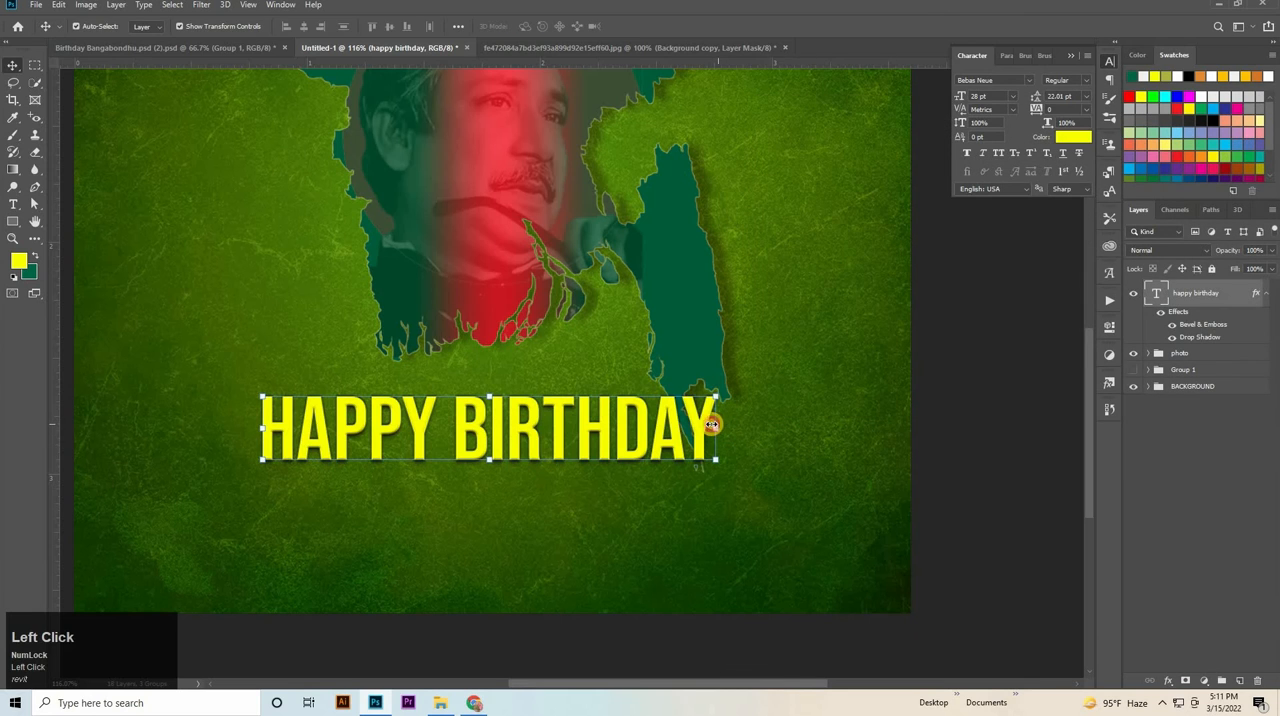
left_click_drag(711, 425, 678, 427)
left_click(1027, 470)
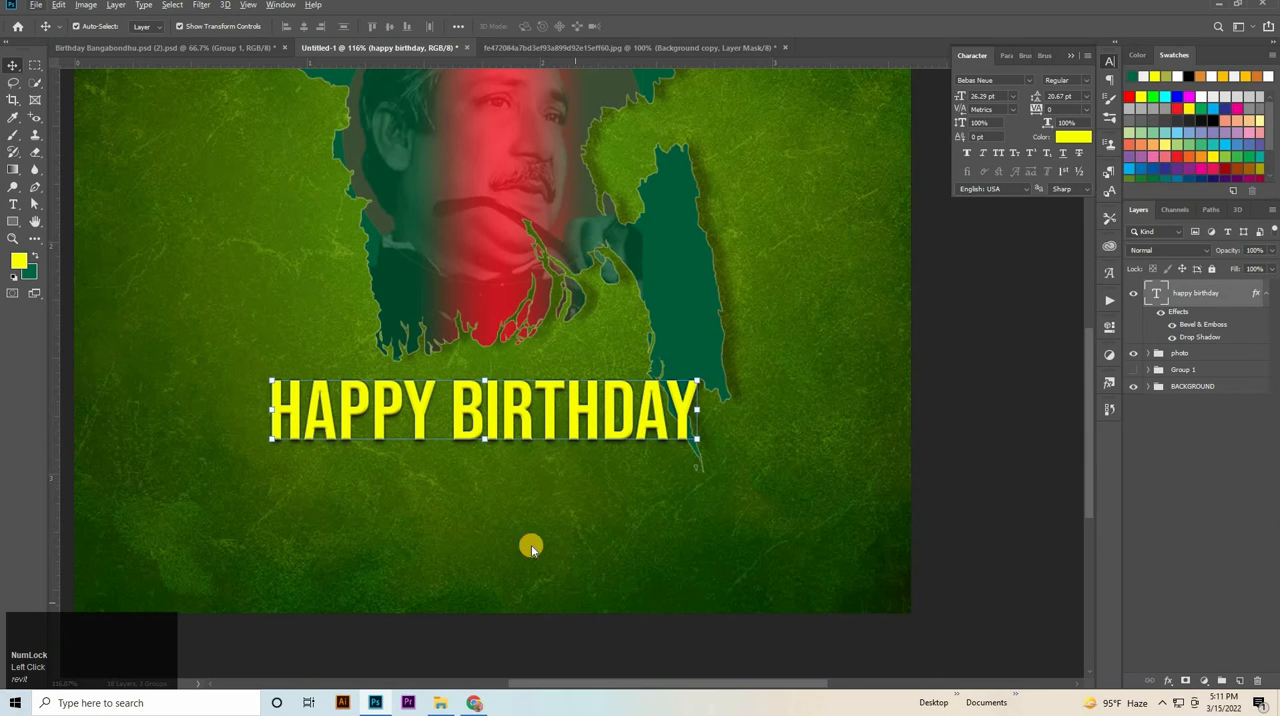
Add the text "Father of the Nation" in Arial below the HAPPY BIRTHDAY heading.
key("t")
left_click(503, 504)
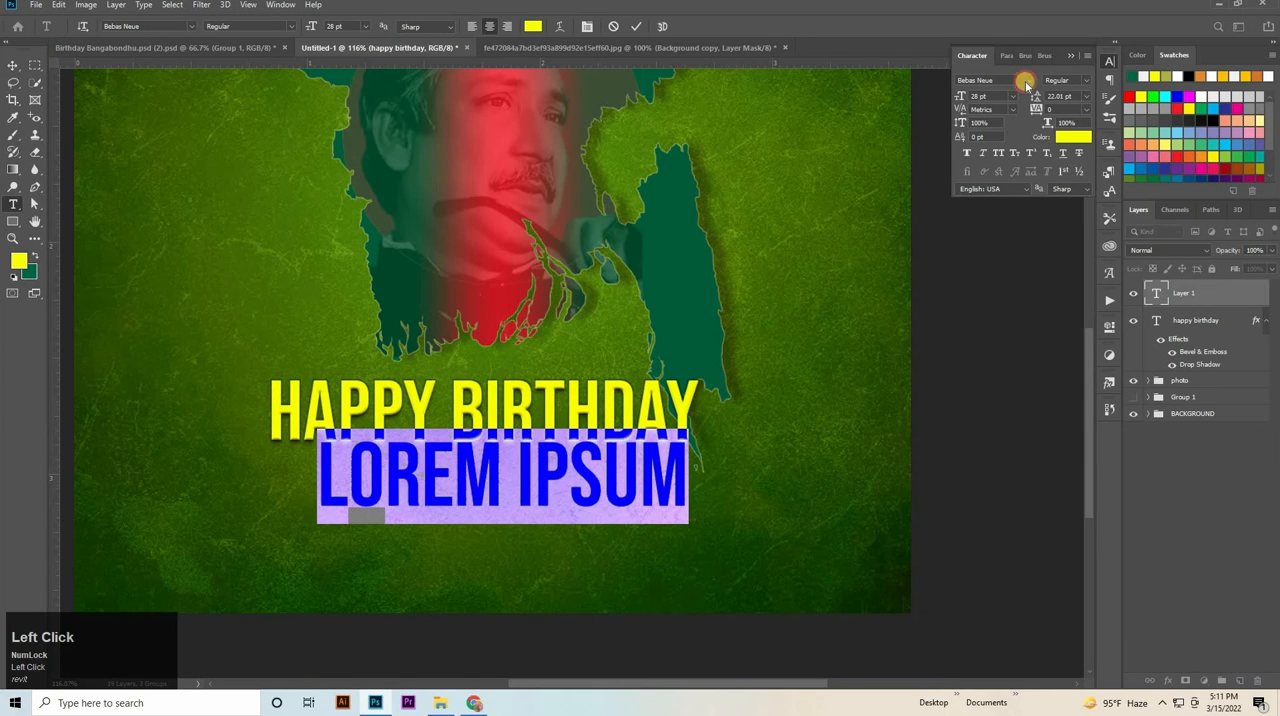
left_click(1025, 83)
left_click(950, 167)
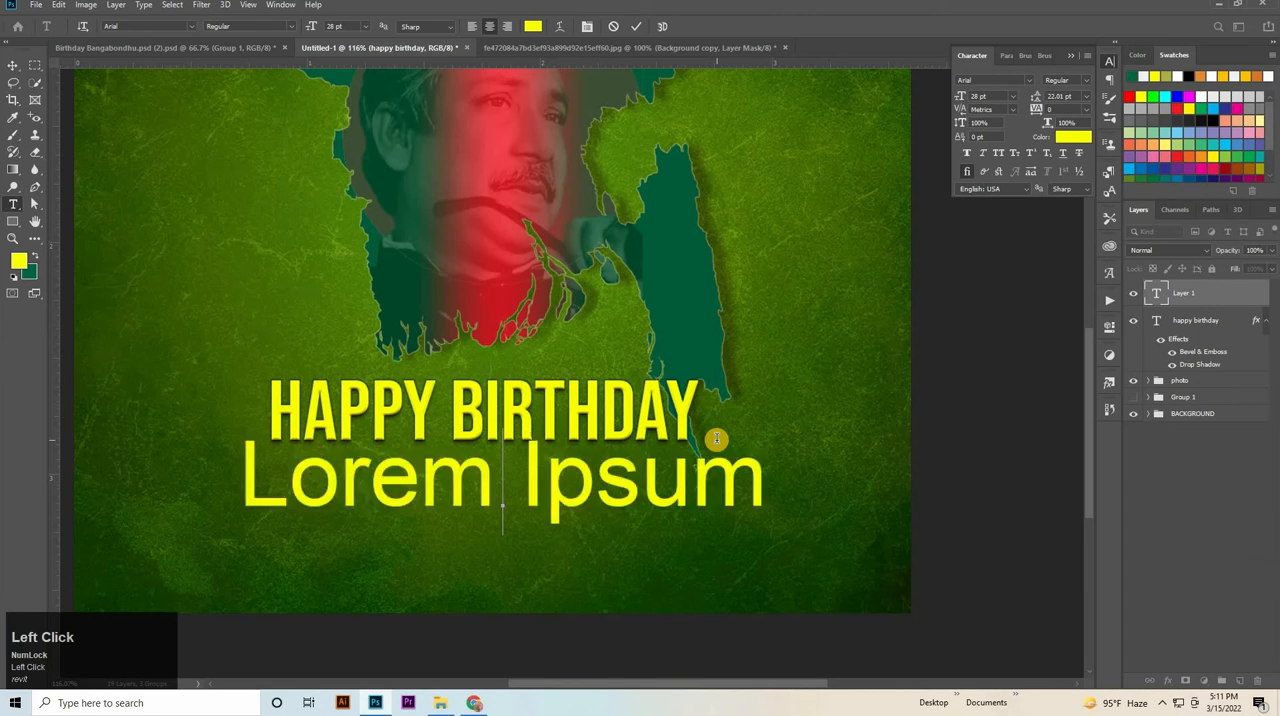
type("f")
key("Caps_Lock")
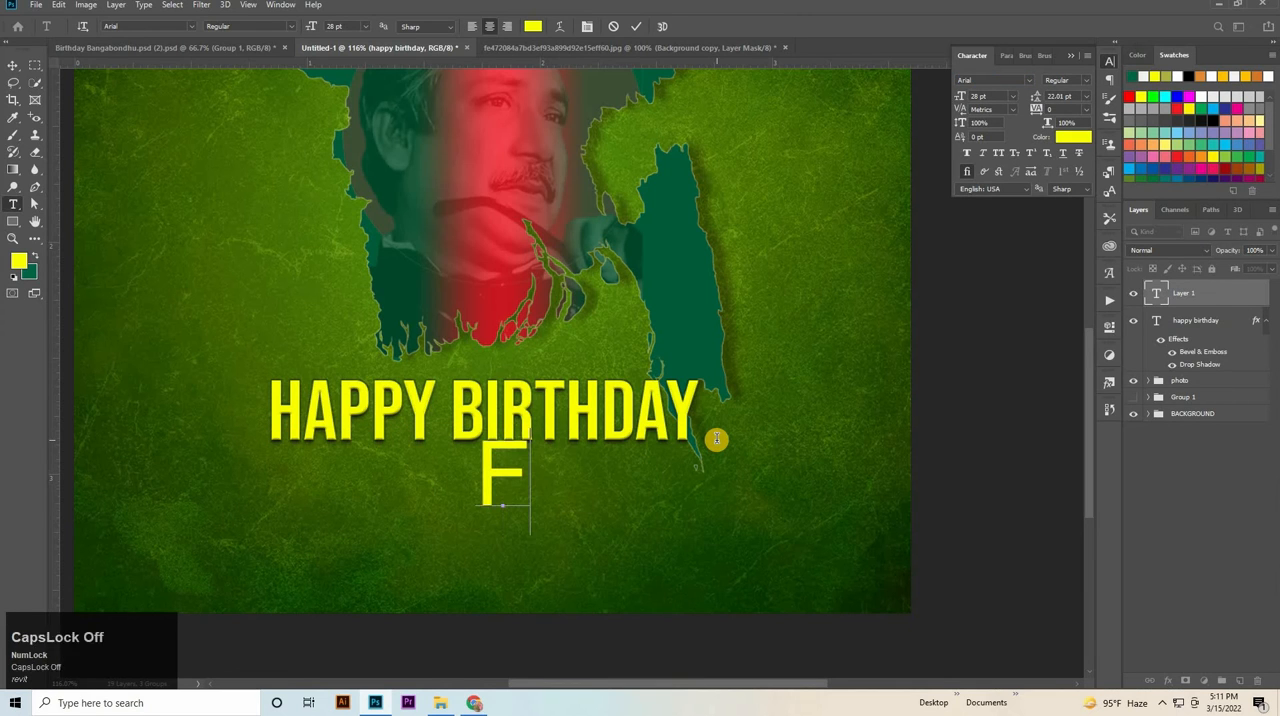
type("ather of")
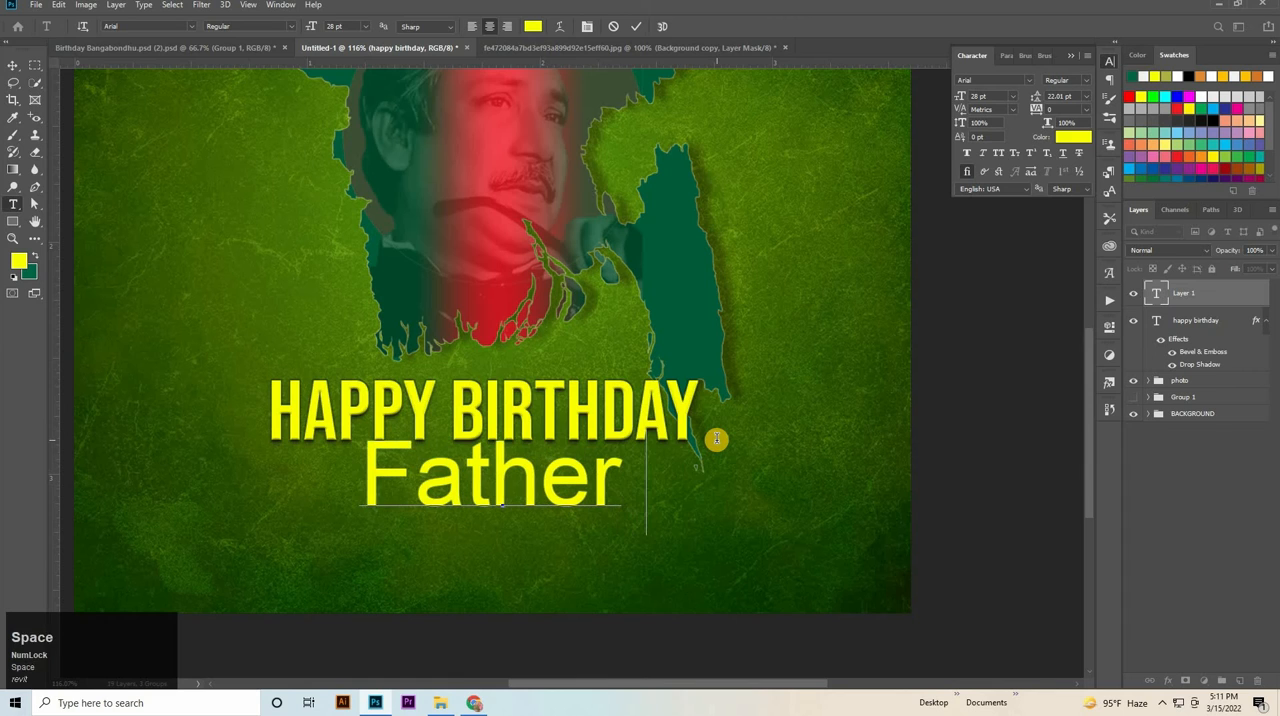
type(" the N")
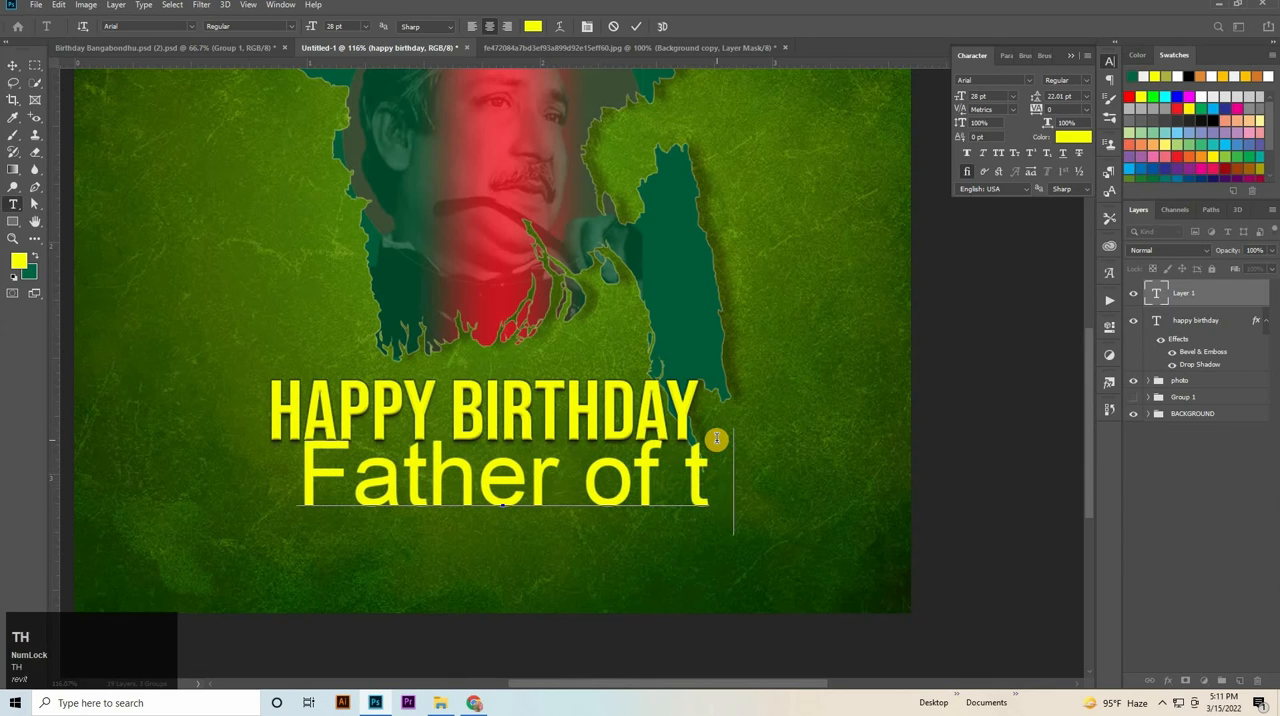
key("Caps_Lock")
type("ation")
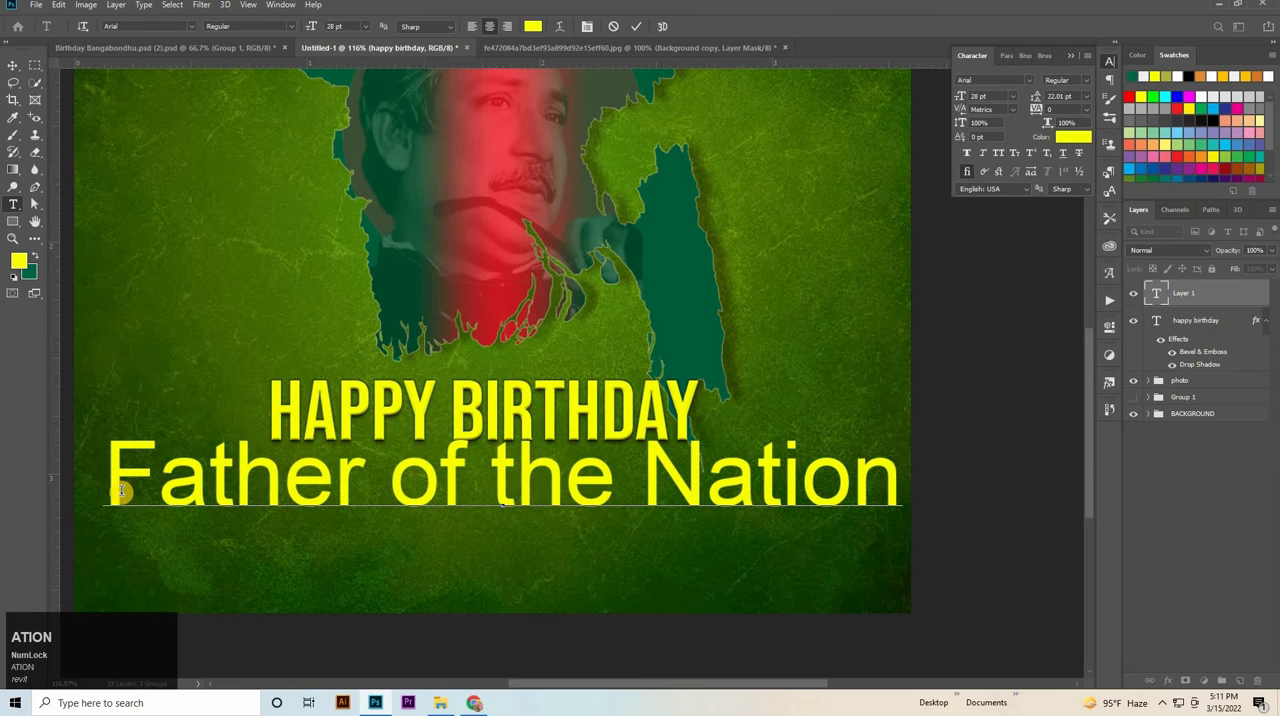
Change the colour of the "Father of the Nation" text to white.
triple_click(549, 511)
left_click(1072, 136)
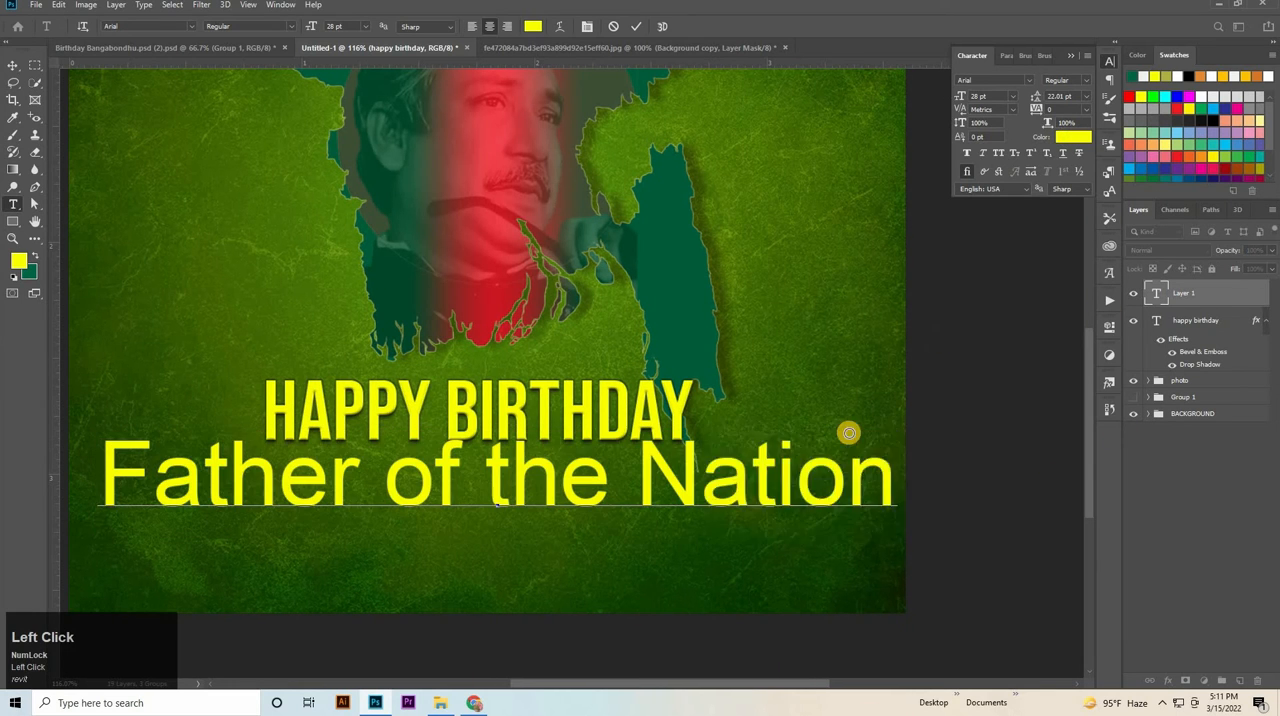
left_click(1014, 339)
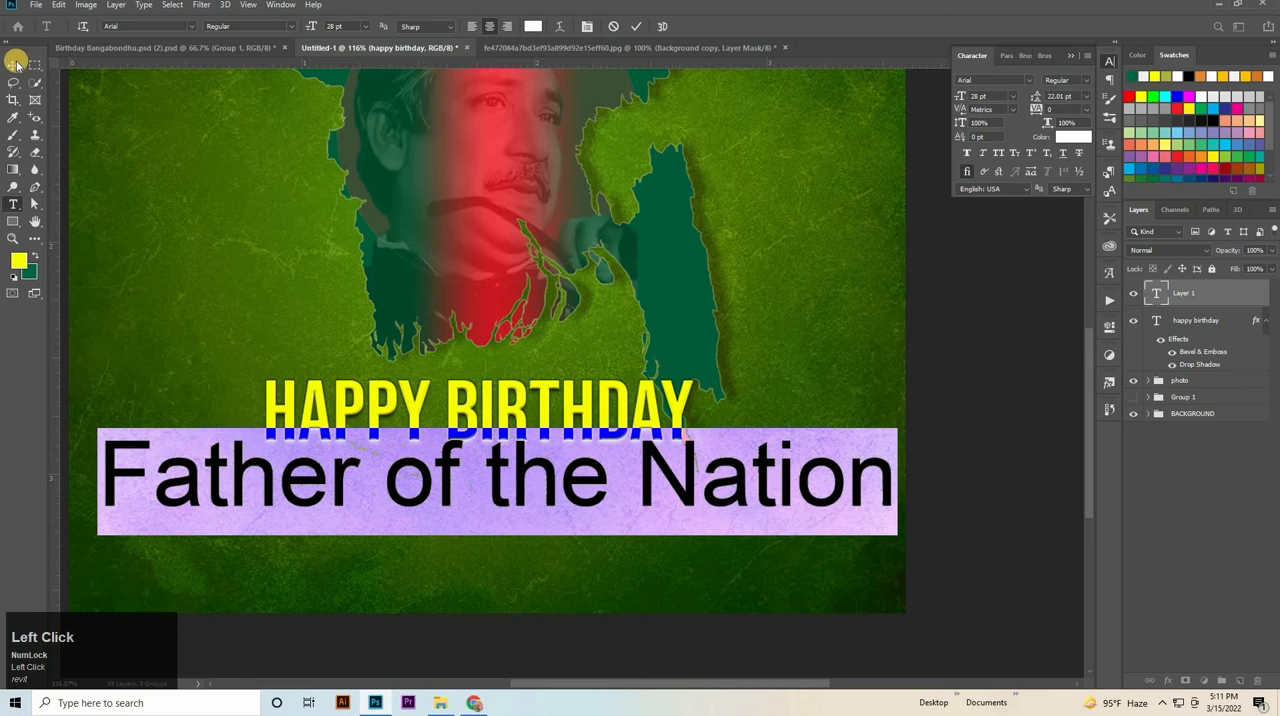
Scale the "Father of the Nation" text down to about 9.99 pt and place it just under the heading.
left_click_drag(506, 478, 420, 476)
left_click_drag(408, 477, 568, 471)
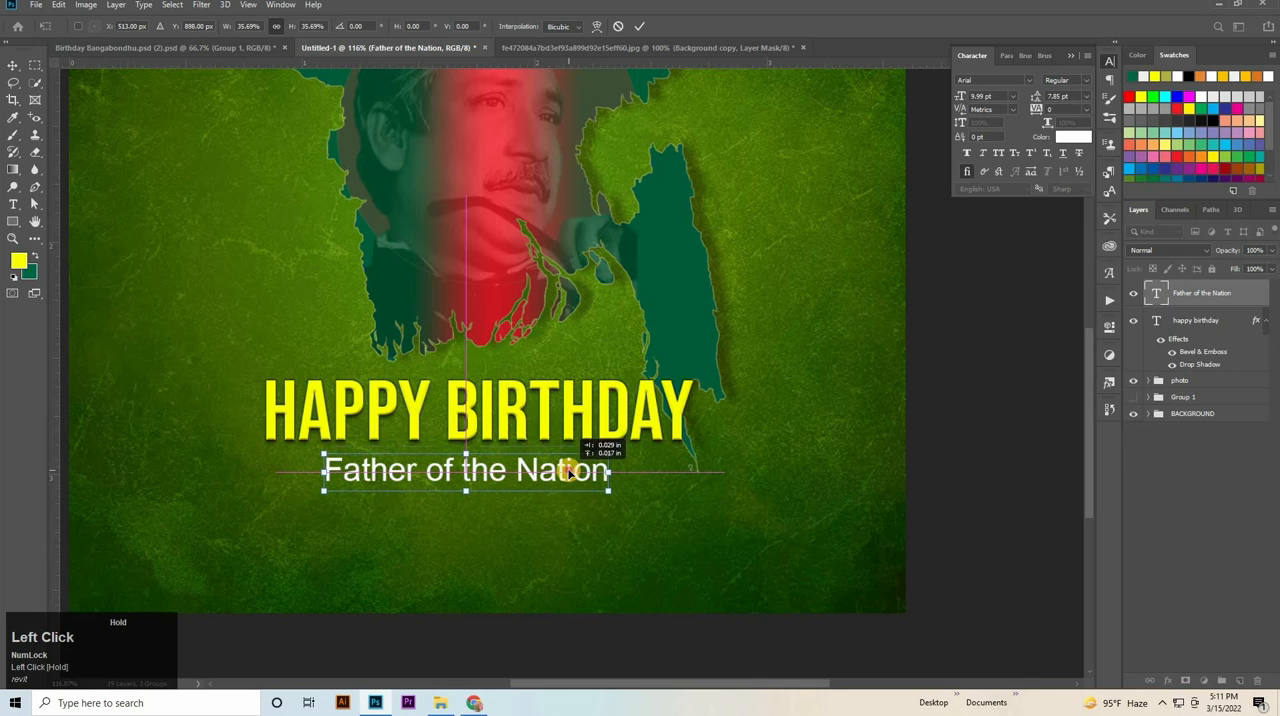
left_click(1028, 473)
key("Up")
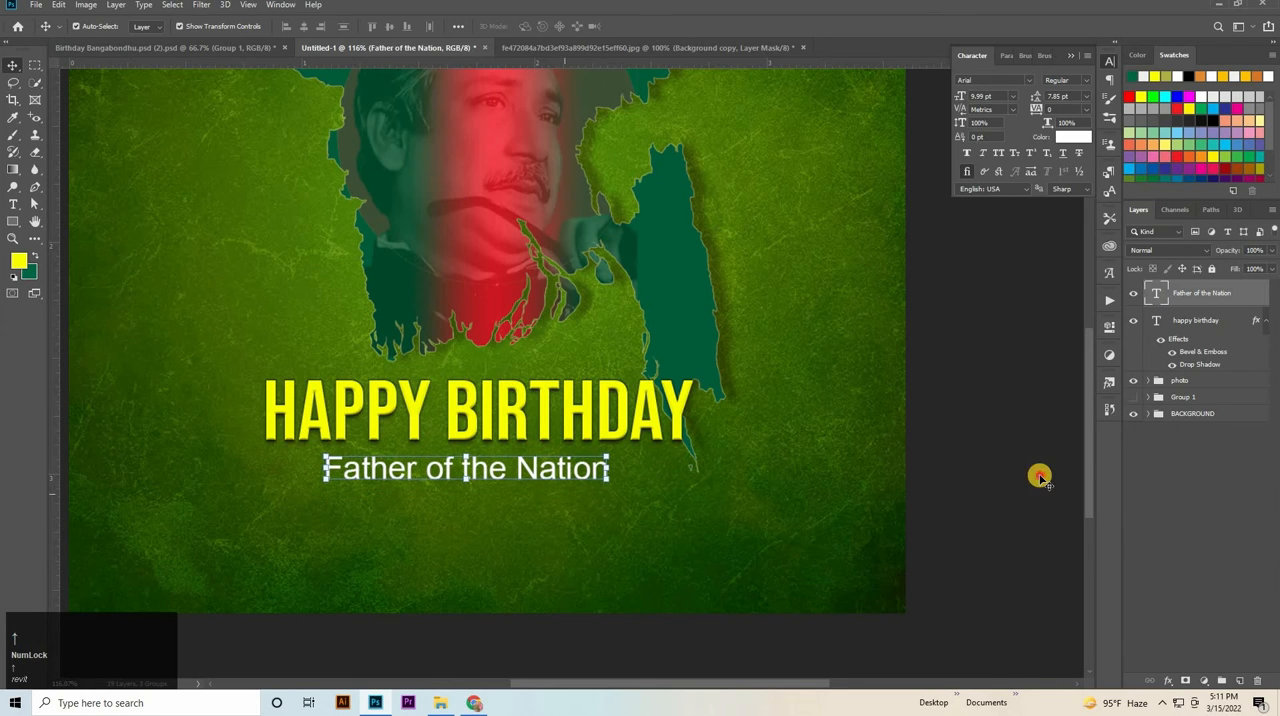
Duplicate the HAPPY BIRTHDAY heading below the "Father of the Nation" line and change the copy's text to "BANGABANDHU".
left_click(653, 417)
left_click_drag(651, 439, 129, 525)
type("tBAN")
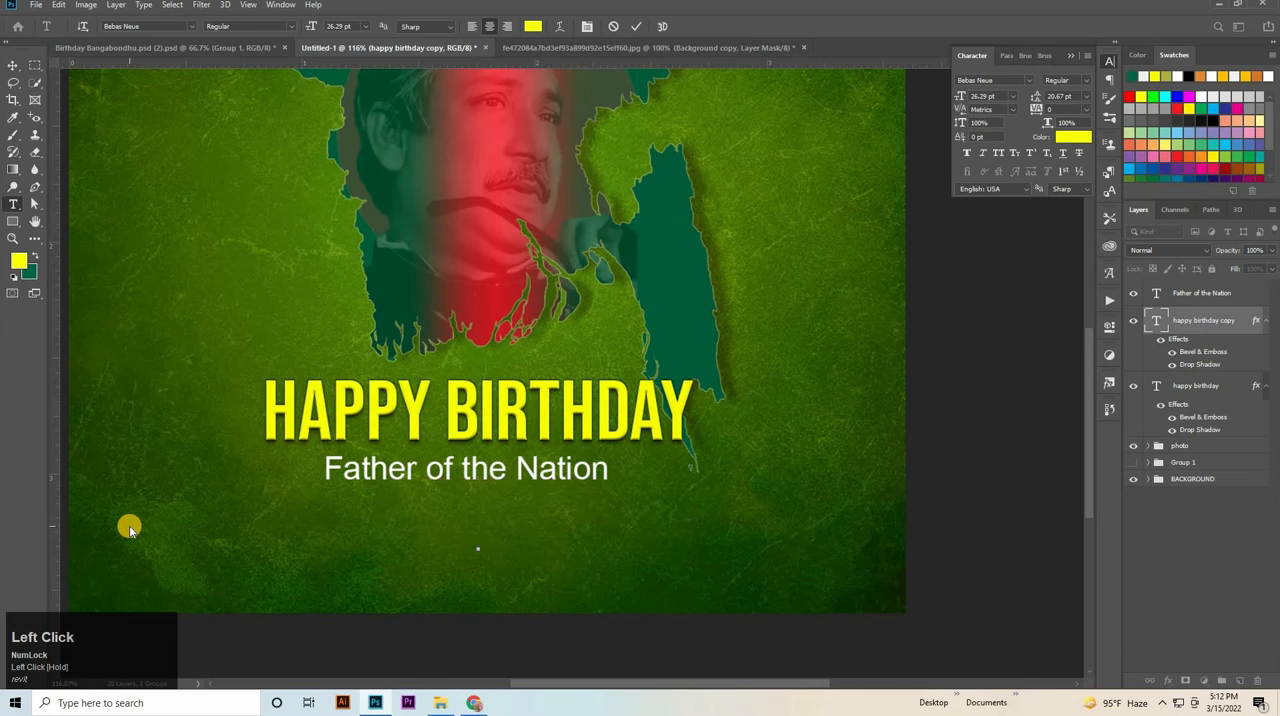
type("G")
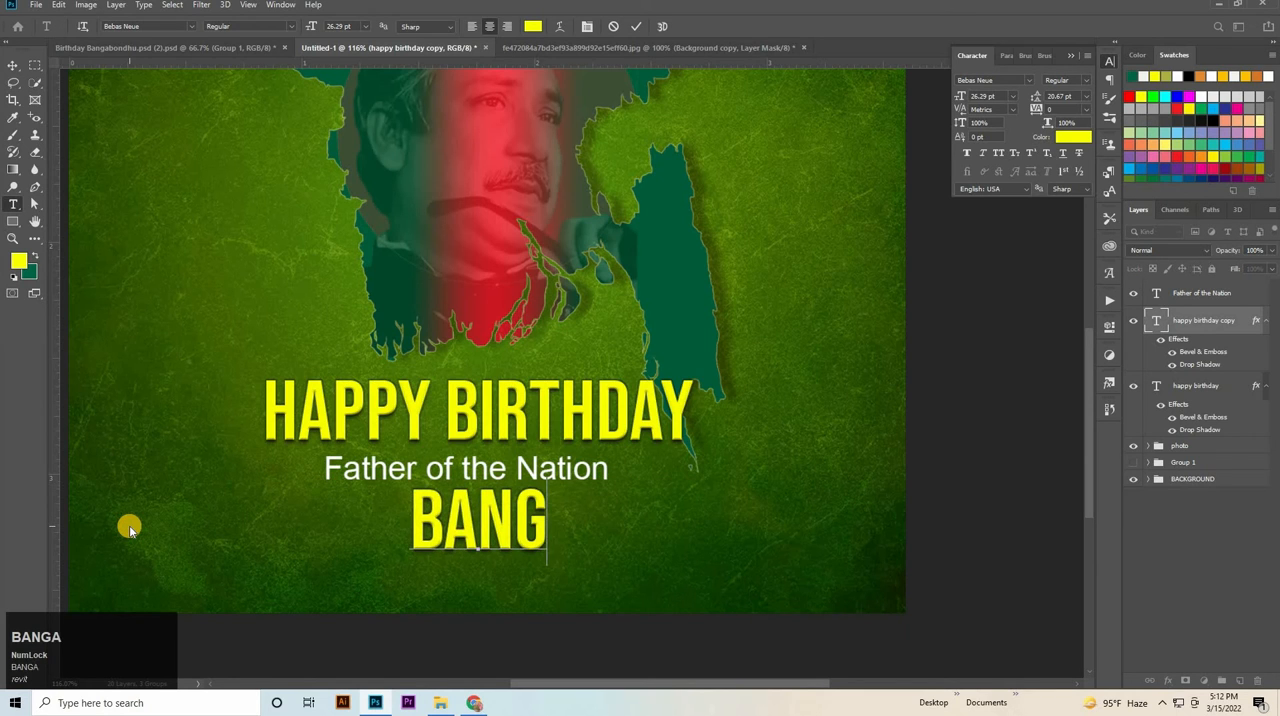
type("ABANDHU")
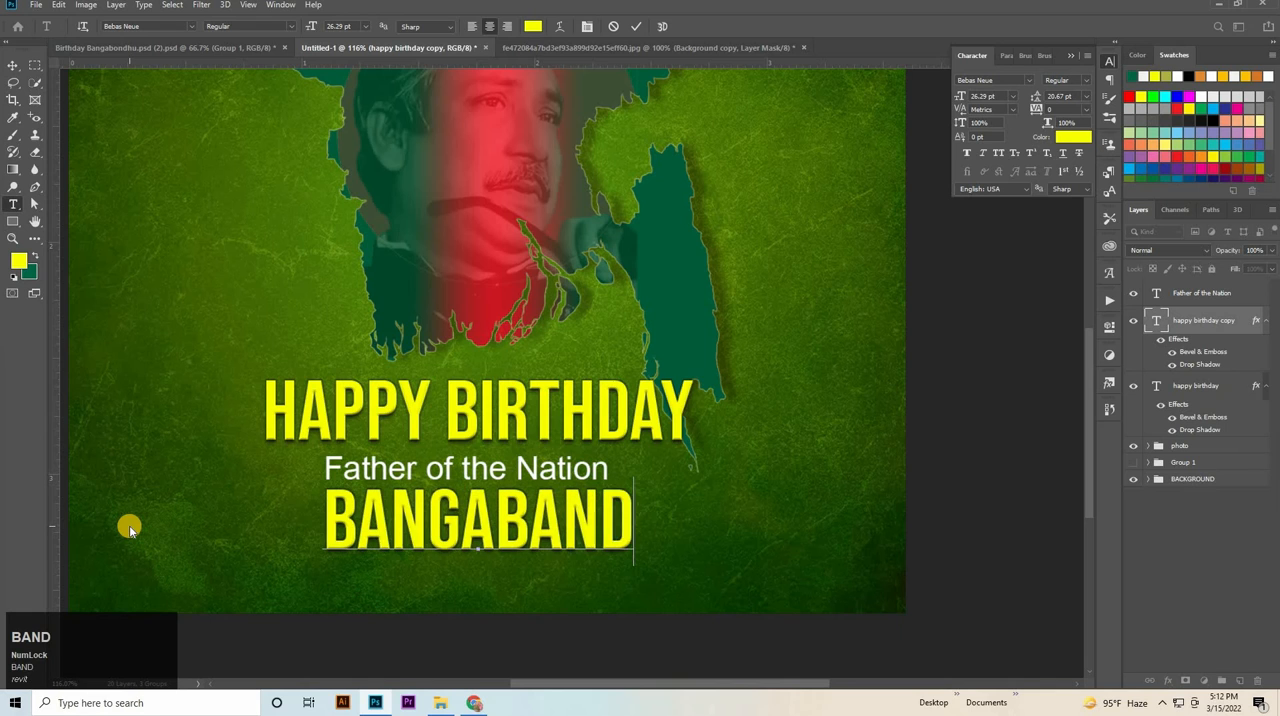
Scale the BANGABANDHU text down to about 22.14 pt and align its horizontal centre with the HAPPY BIRTHDAY heading.
left_click(14, 62)
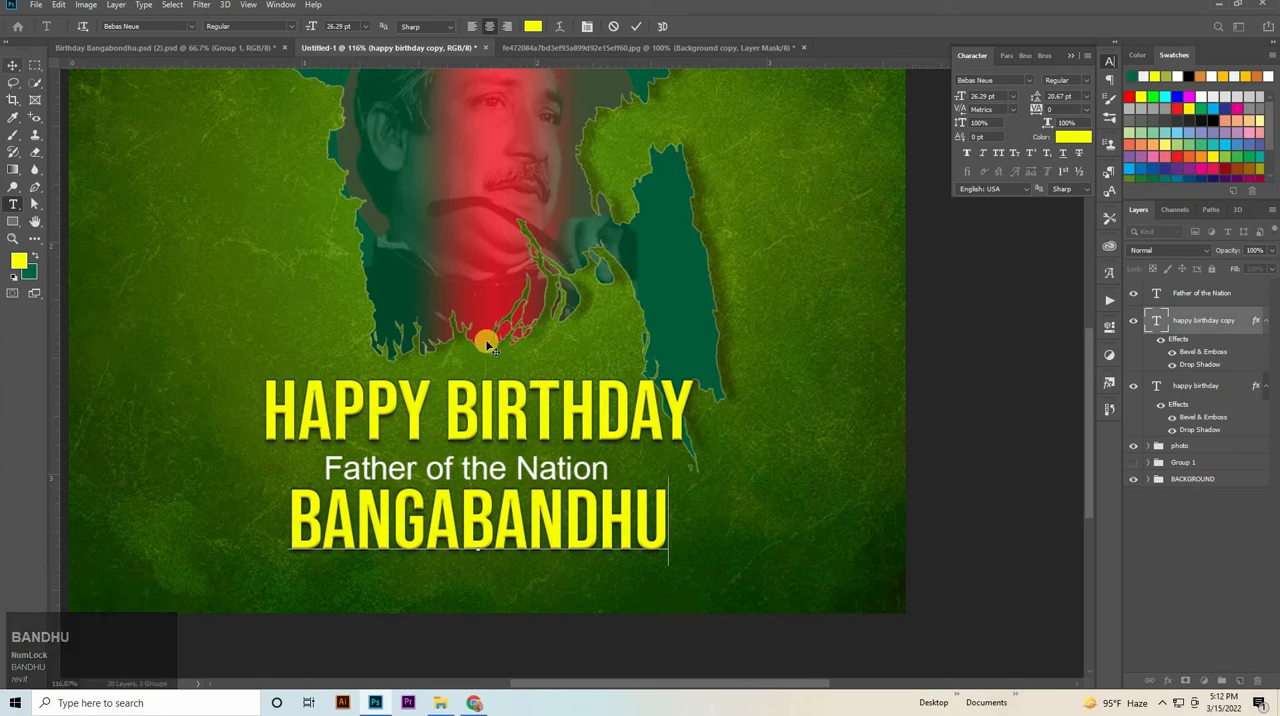
left_click_drag(603, 516, 643, 520)
key("ctrl+x")
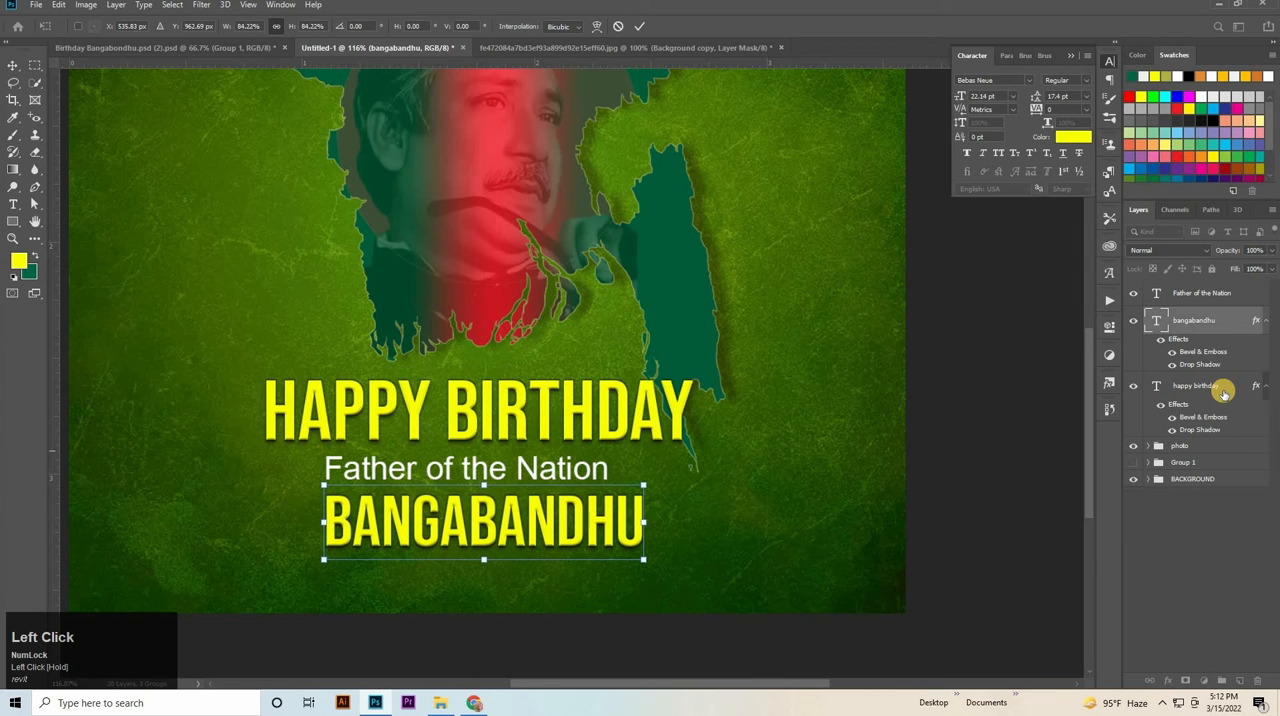
key("Return")
left_click(1222, 389, "ctrl")
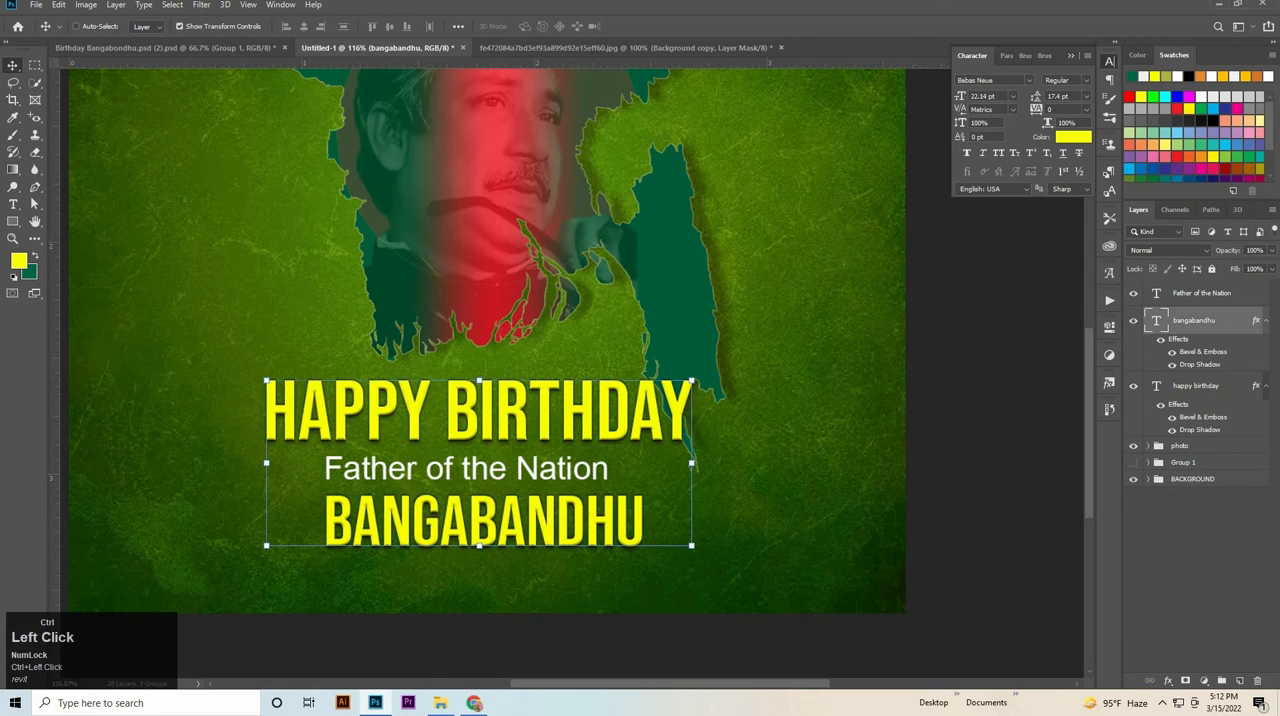
left_click(305, 28)
Scale the "Father of the Nation" text down to about 8.7 pt and position it between the two yellow lines.
left_click(589, 466)
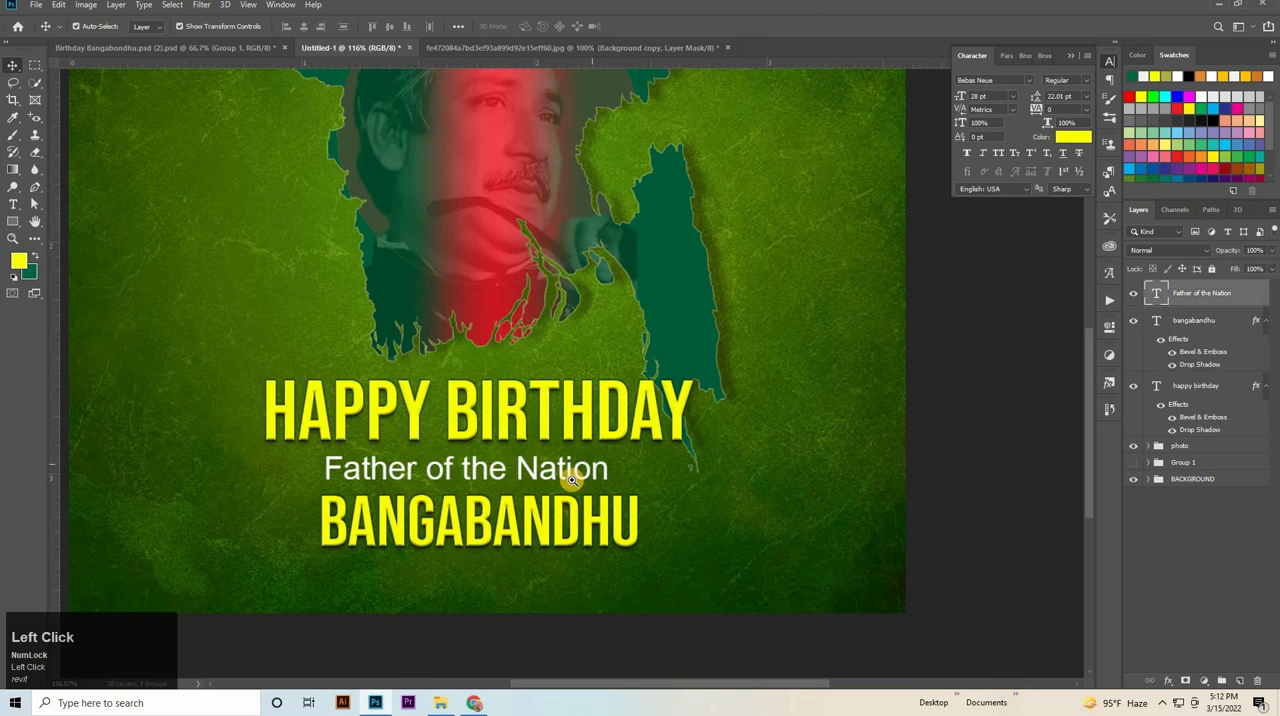
left_click_drag(572, 480, 834, 391)
left_click_drag(706, 443, 495, 425)
left_click(839, 590)
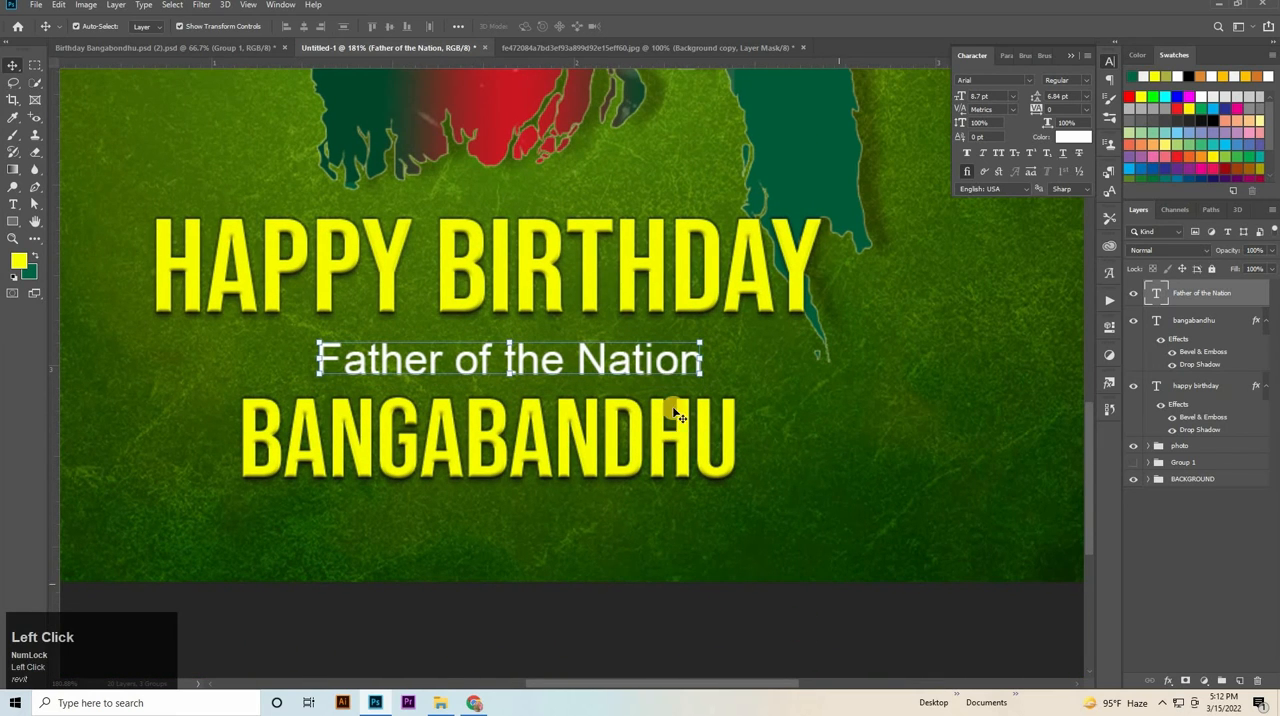
Duplicate the "Father of the Nation" line below BANGABANDHU and clear the copy's text.
left_click_drag(650, 358, 650, 520)
key("t")
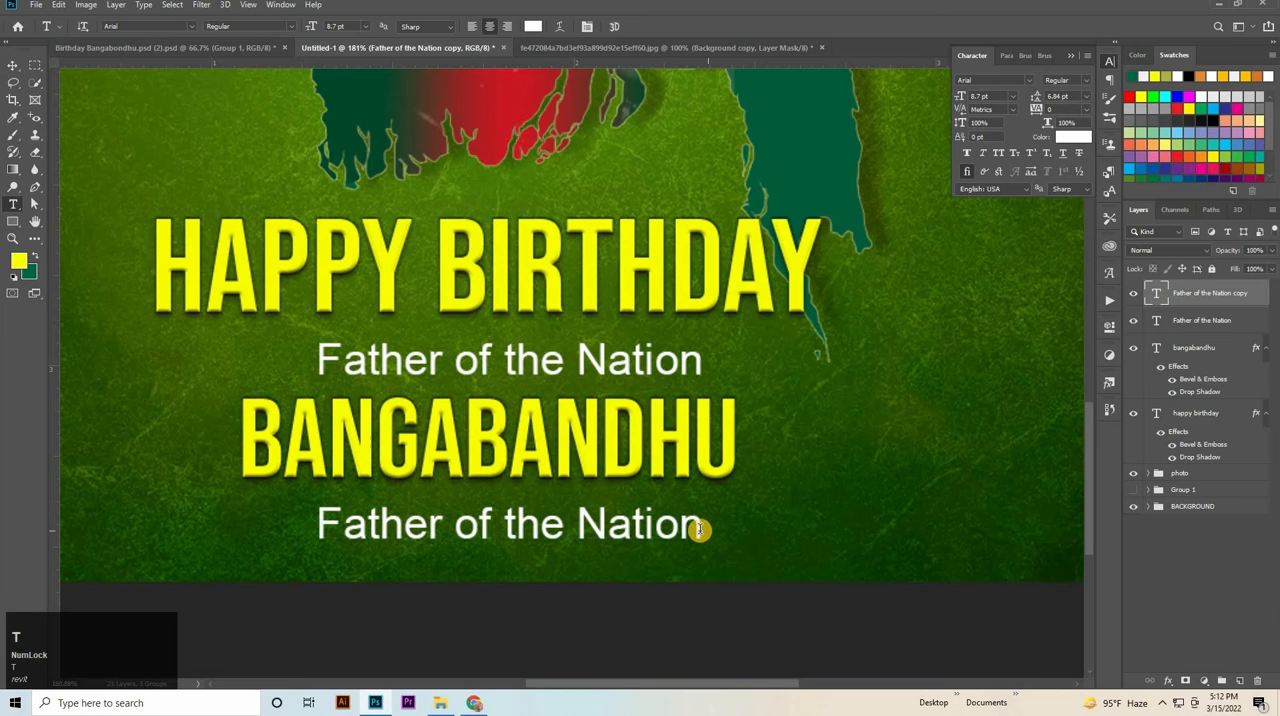
left_click(310, 514)
key("ctrl+a")
key("BackSpace")
type("sh")
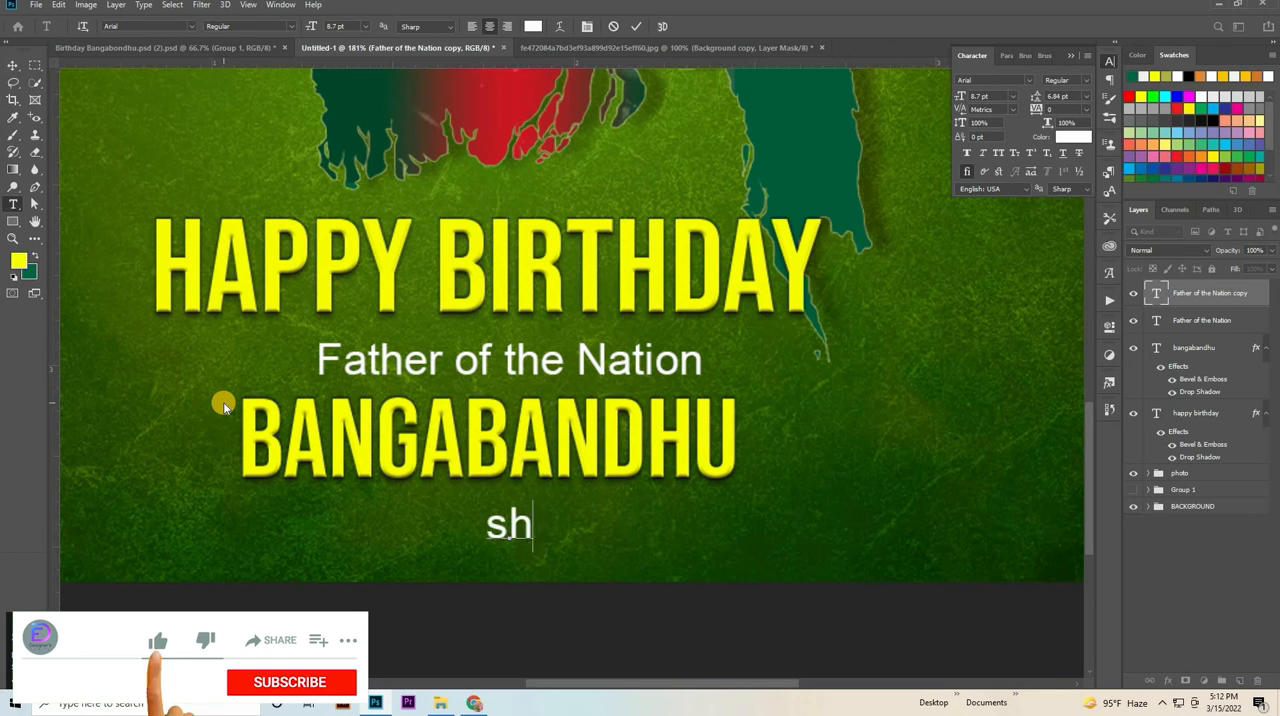
type("eikh")
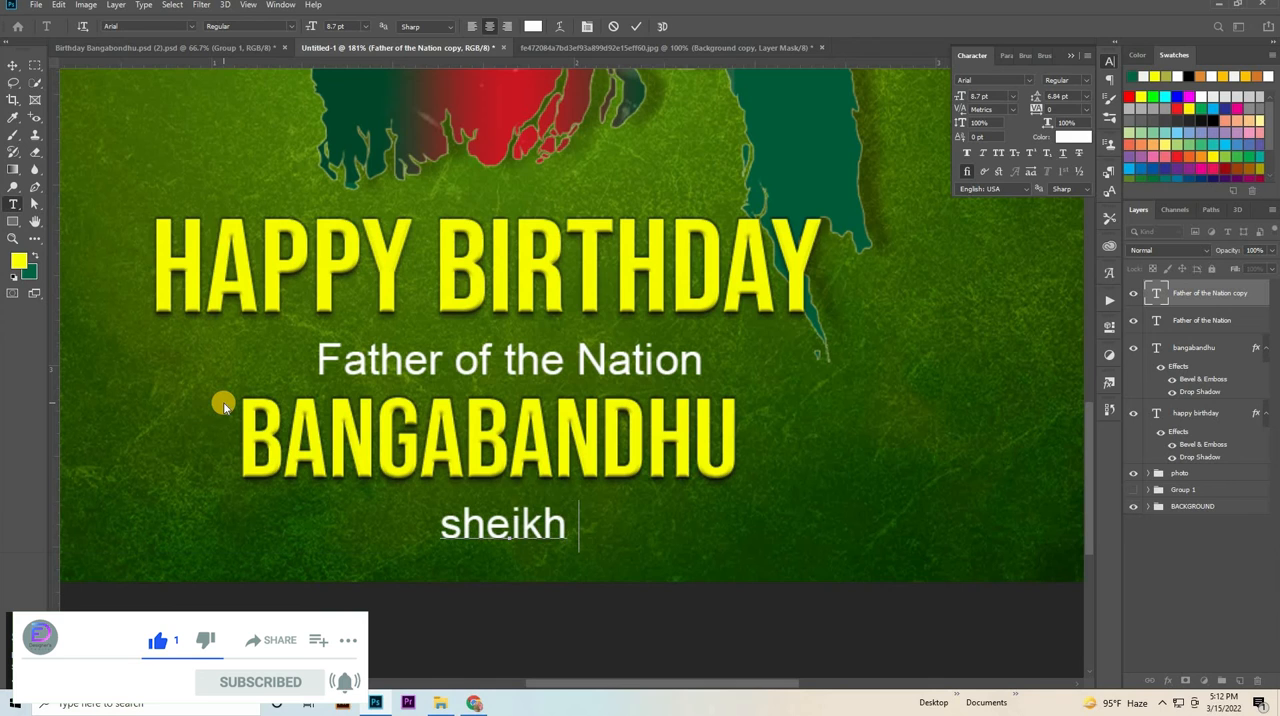
key("BackSpace")
key("BackSpace")
key("BackSpace")
key("BackSpace")
key("BackSpace")
key("BackSpace")
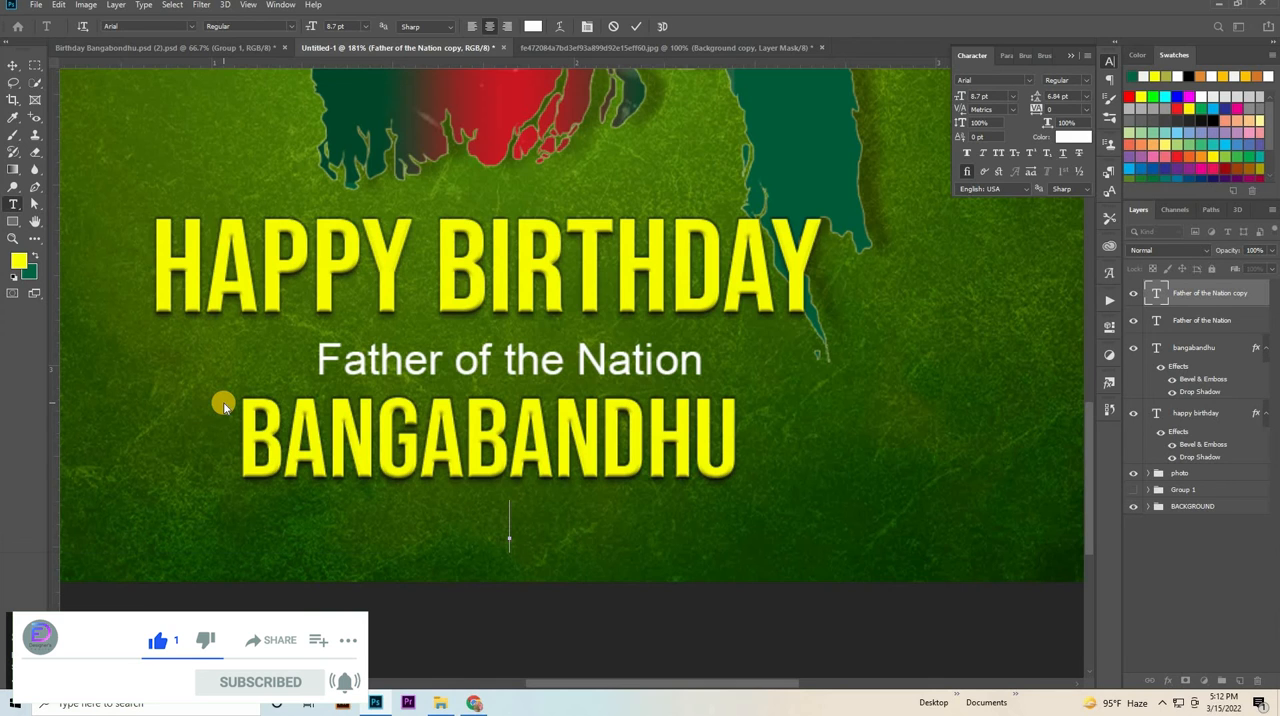
Enter "SHEIKH MUJIBUR RAHMAN" in capitals as the text of the white line below BANGABANDHU.
type("SHE")
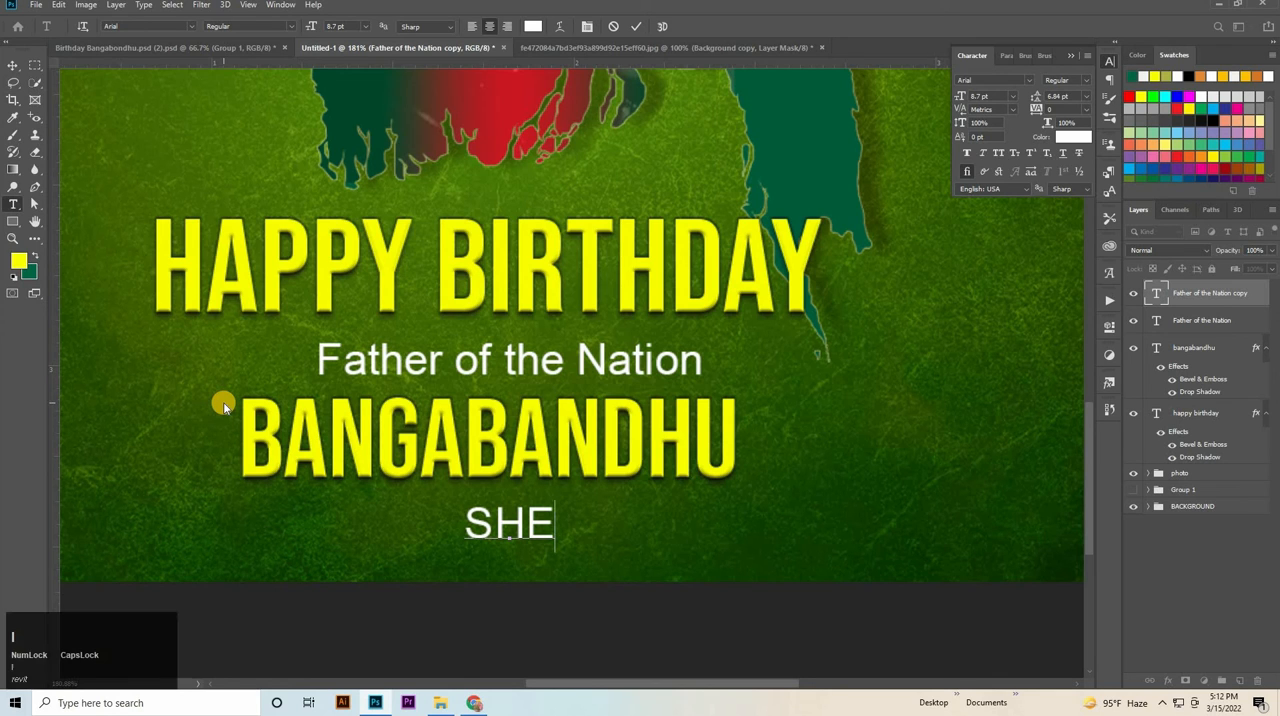
type("IKH ")
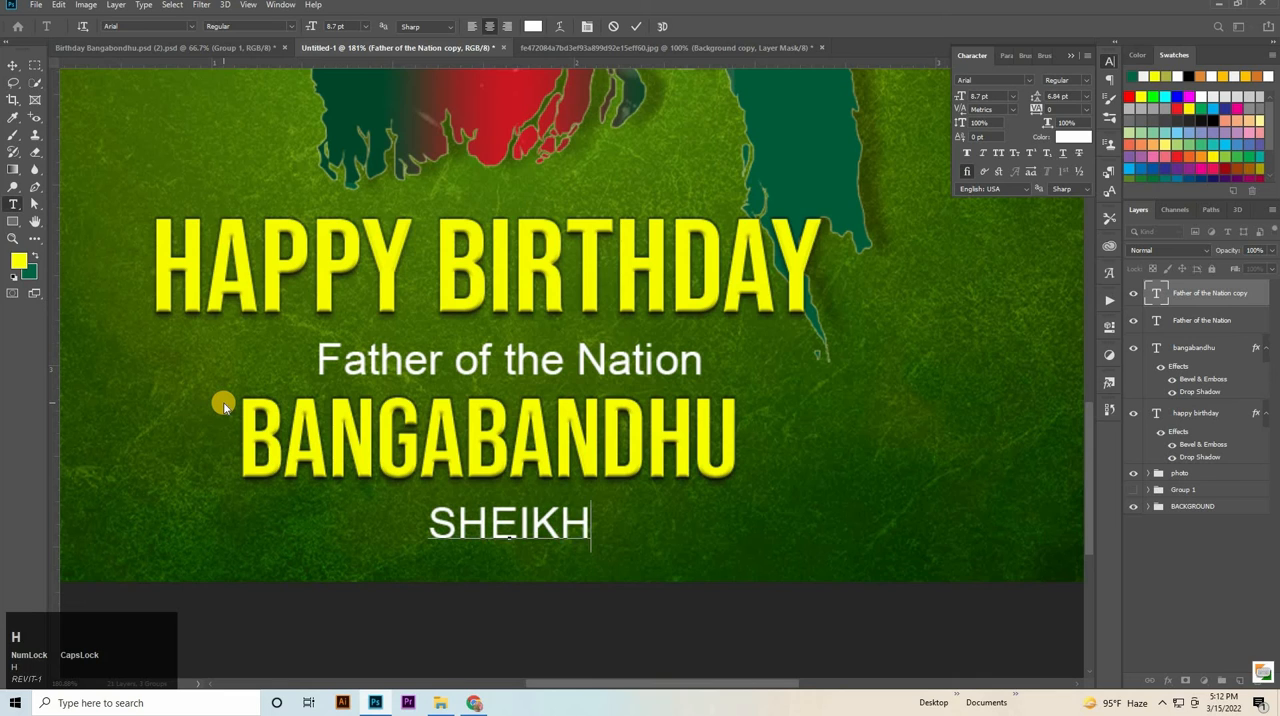
type("MUJI")
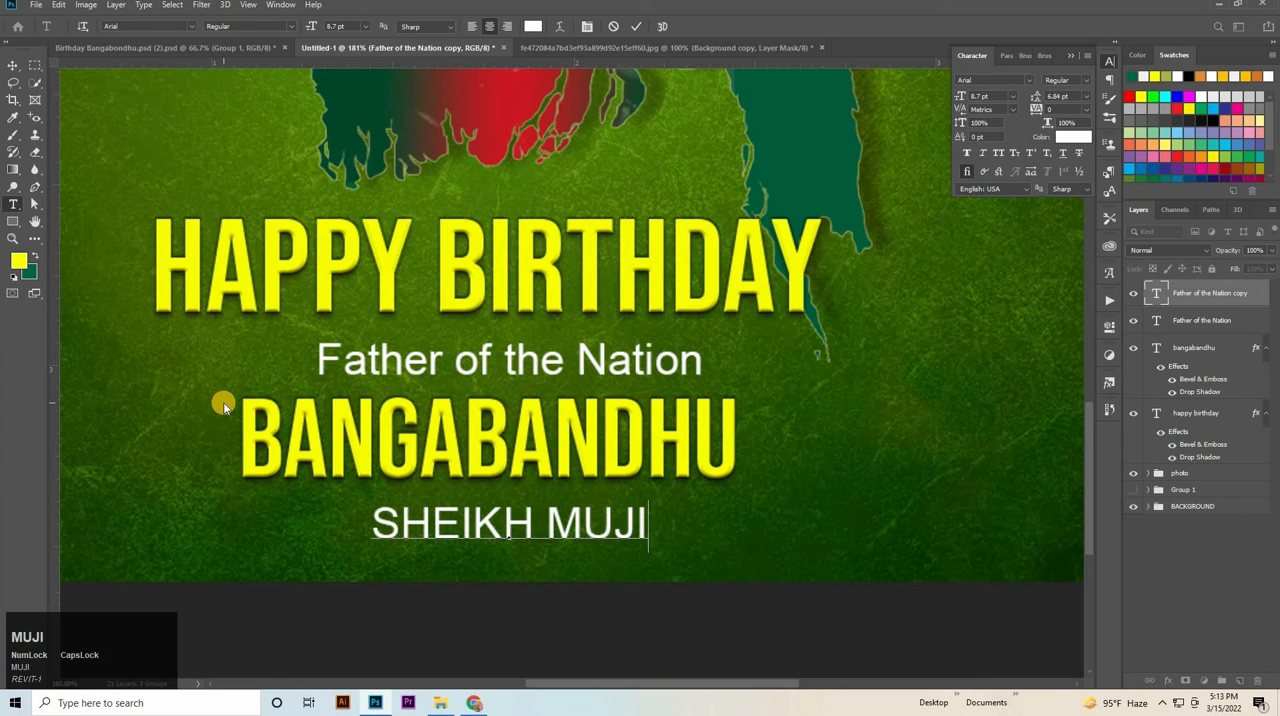
type("BUR")
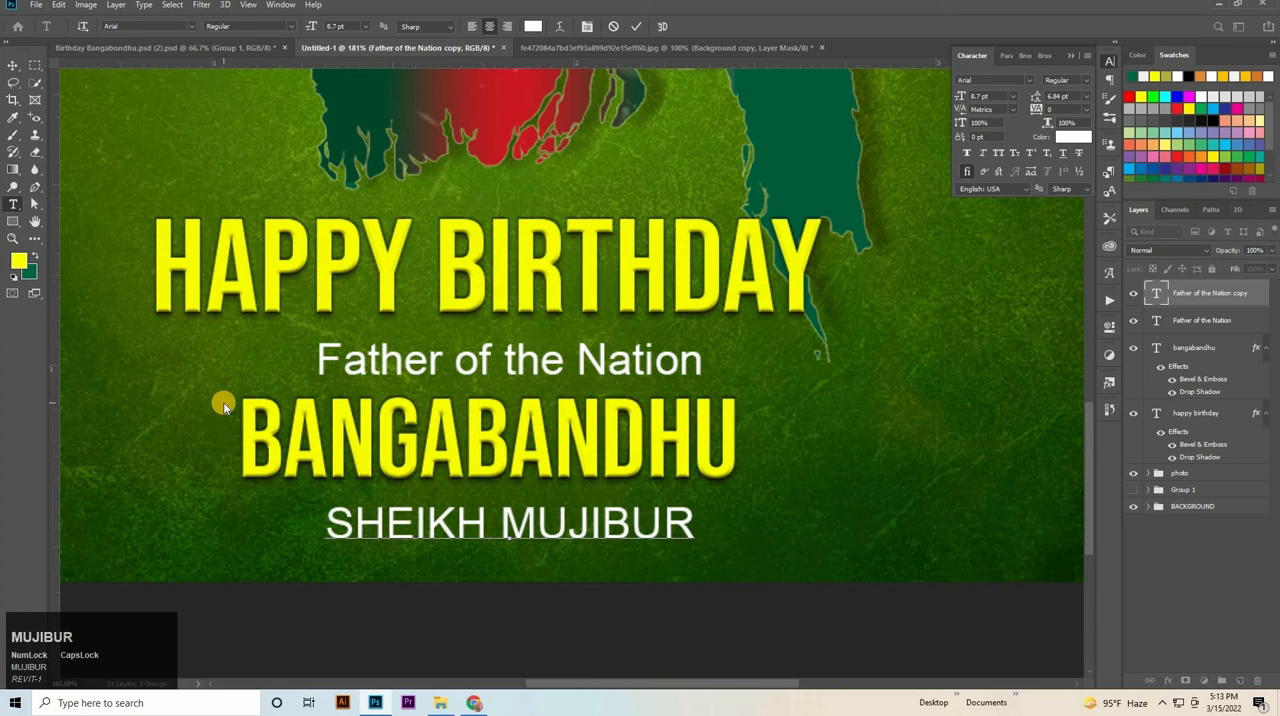
type(" RAH")
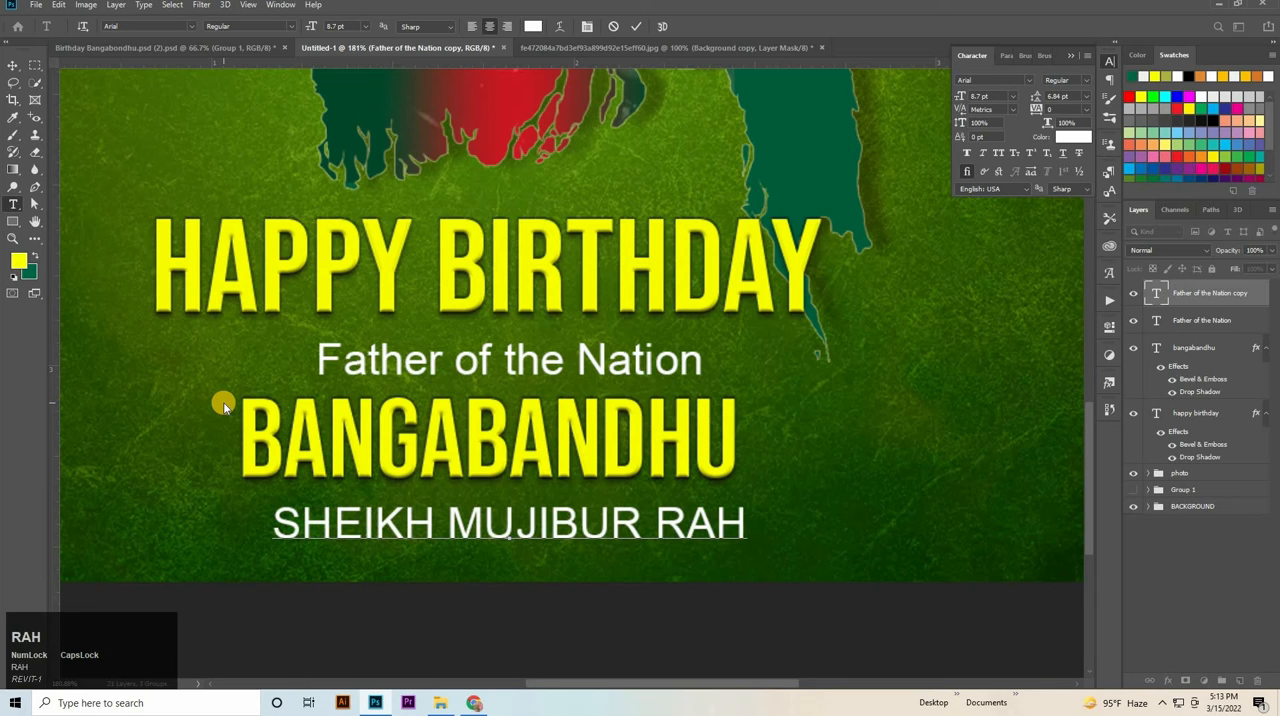
type("MAN")
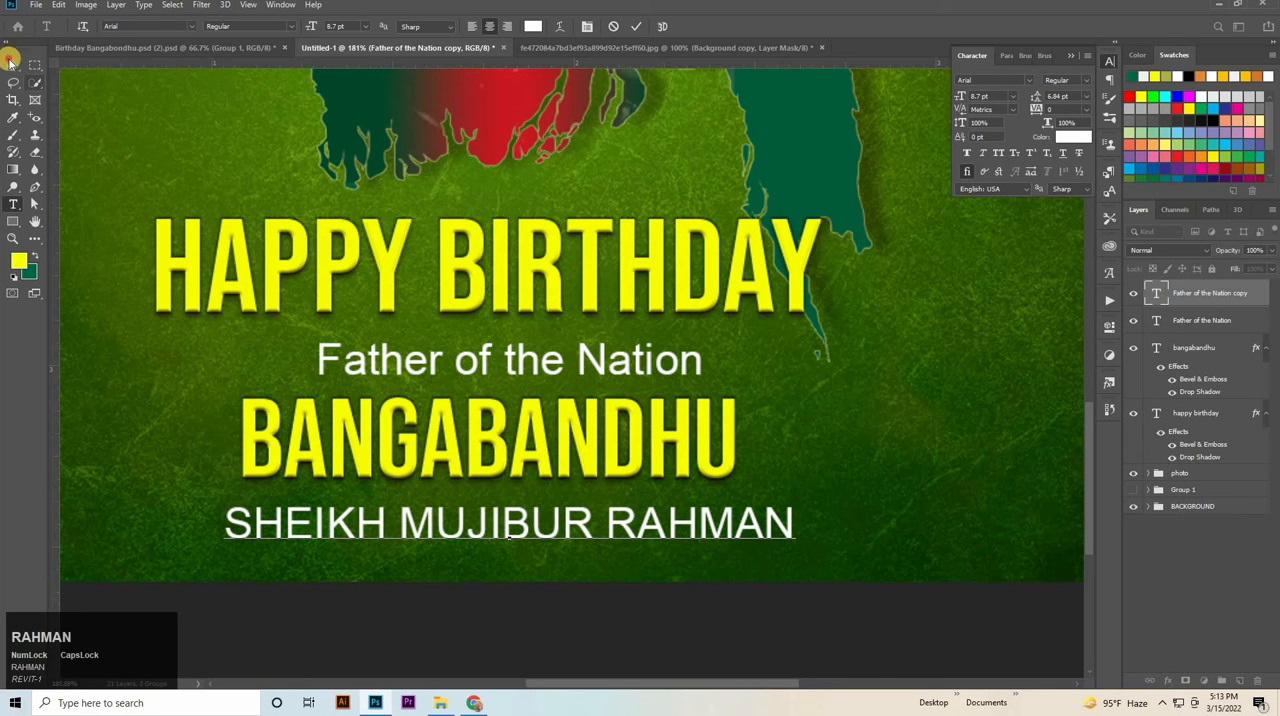
Scale the SHEIKH MUJIBUR RAHMAN text down to about 7.46 pt and fit it to BANGABANDHU's width, just beneath that heading.
left_click(10, 62)
left_click_drag(797, 520, 734, 519)
left_click(806, 469)
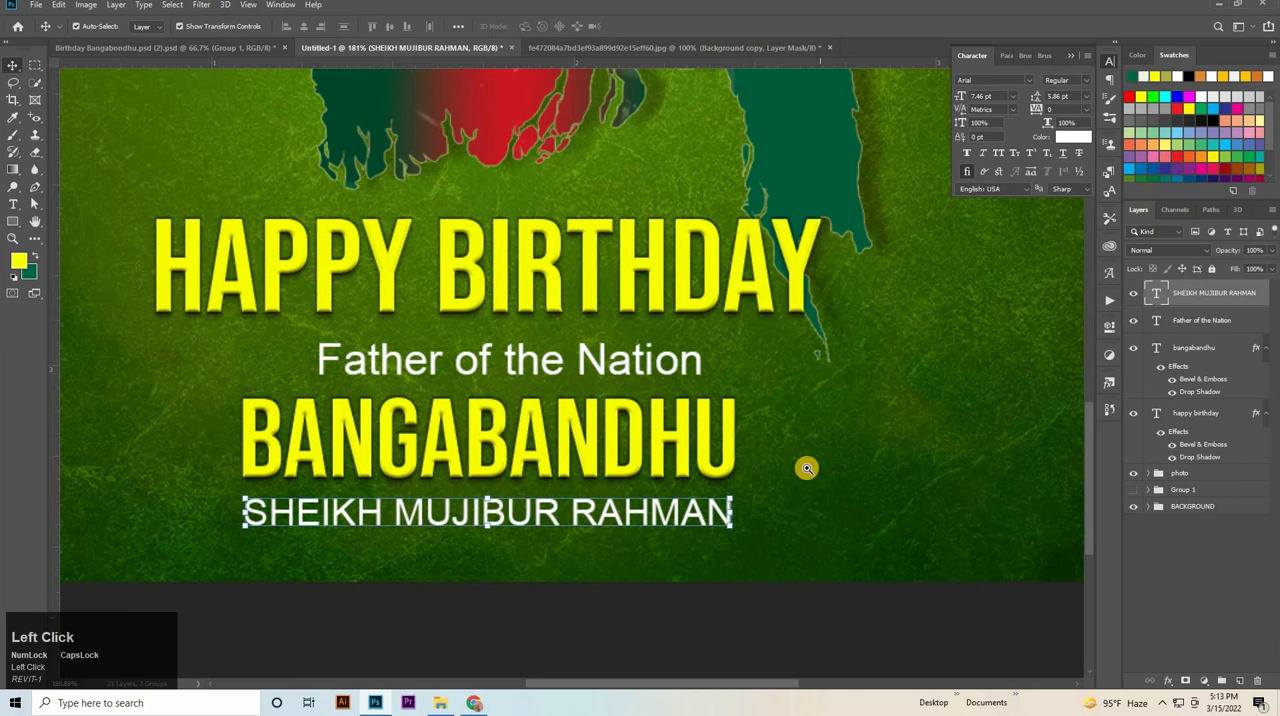
Nudge the "Father of the Nation" line and the BANGABANDHU heading upward to tighten the spacing under HAPPY BIRTHDAY.
left_click(806, 469)
left_click_drag(793, 414, 628, 567)
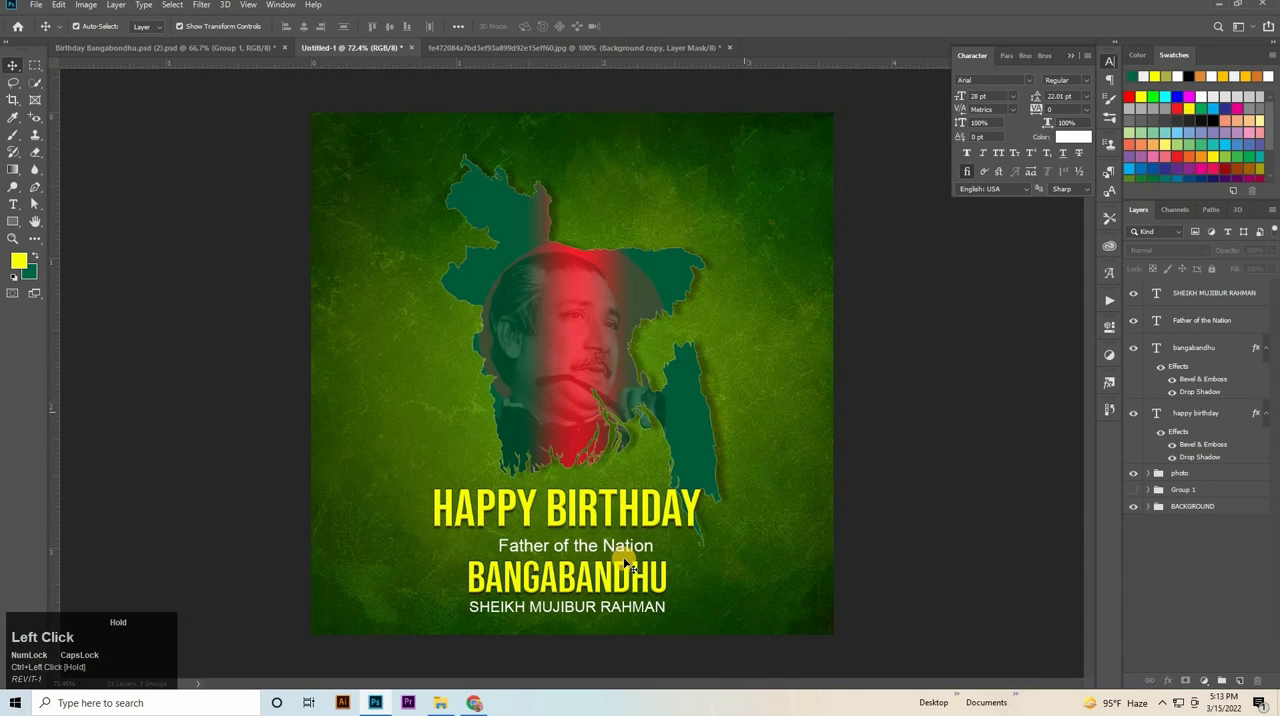
left_click(622, 545)
key("Up")
key("Up")
key("Up")
key("Up")
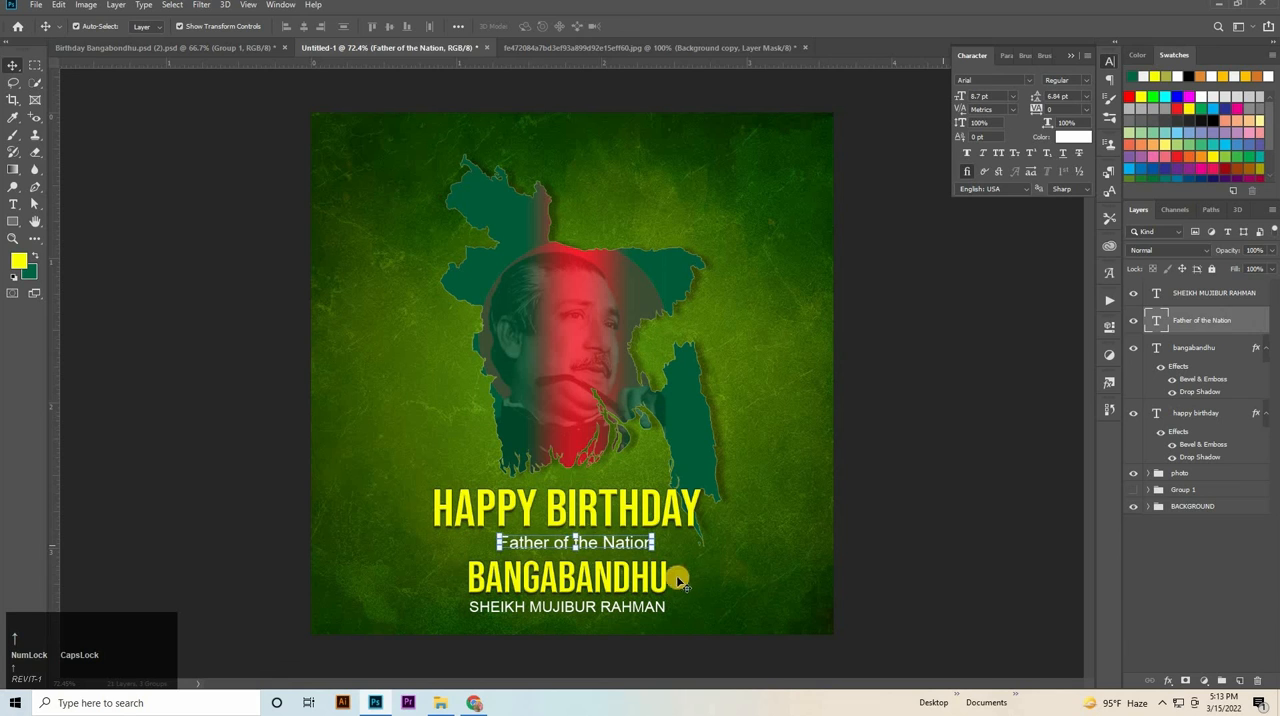
left_click(662, 579)
left_click(645, 580)
key("Up")
key("Up")
key("Up")
key("Up")
key("Up")
key("Up")
key("Up")
key("Up")
key("Up")
key("Up")
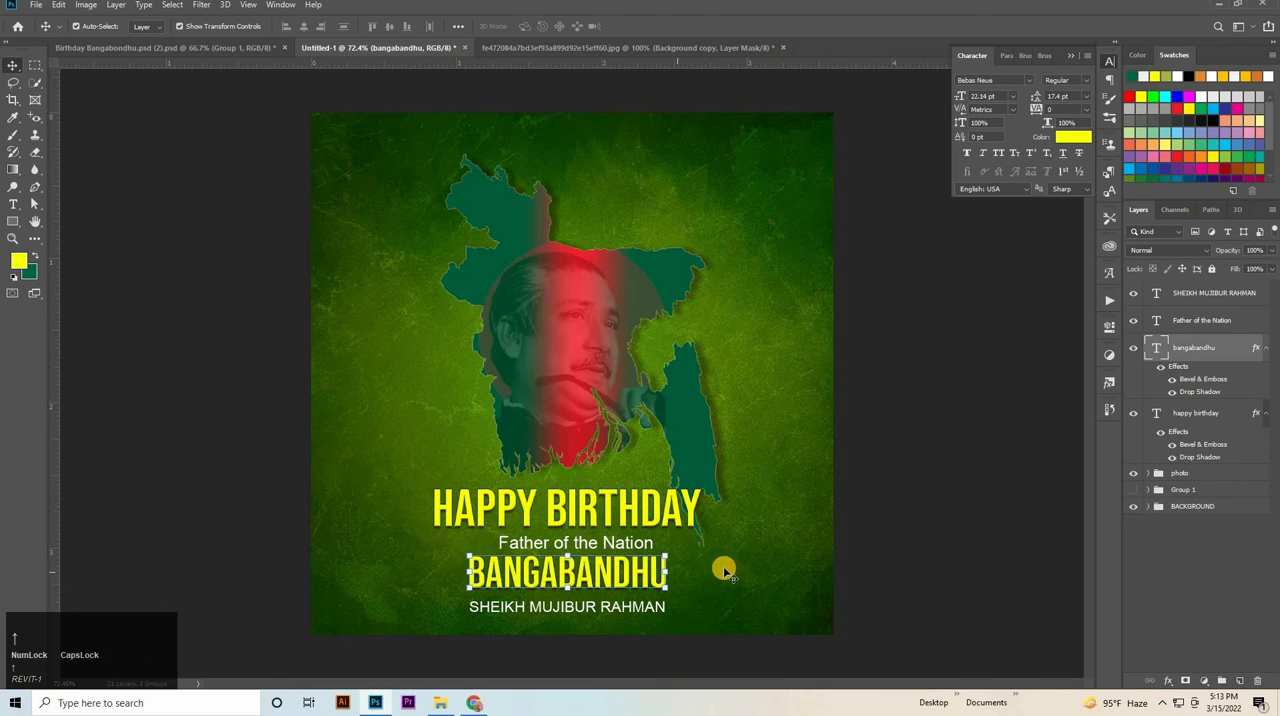
Nudge the SHEIKH MUJIBUR RAHMAN line upward, close beneath BANGABANDHU.
left_click(614, 606)
key("Up")
key("Up")
key("Up")
key("Up")
key("Up")
key("Up")
key("Up")
key("Up")
key("Up")
key("Up")
key("Up")
key("Up")
key("Up")
key("Up")
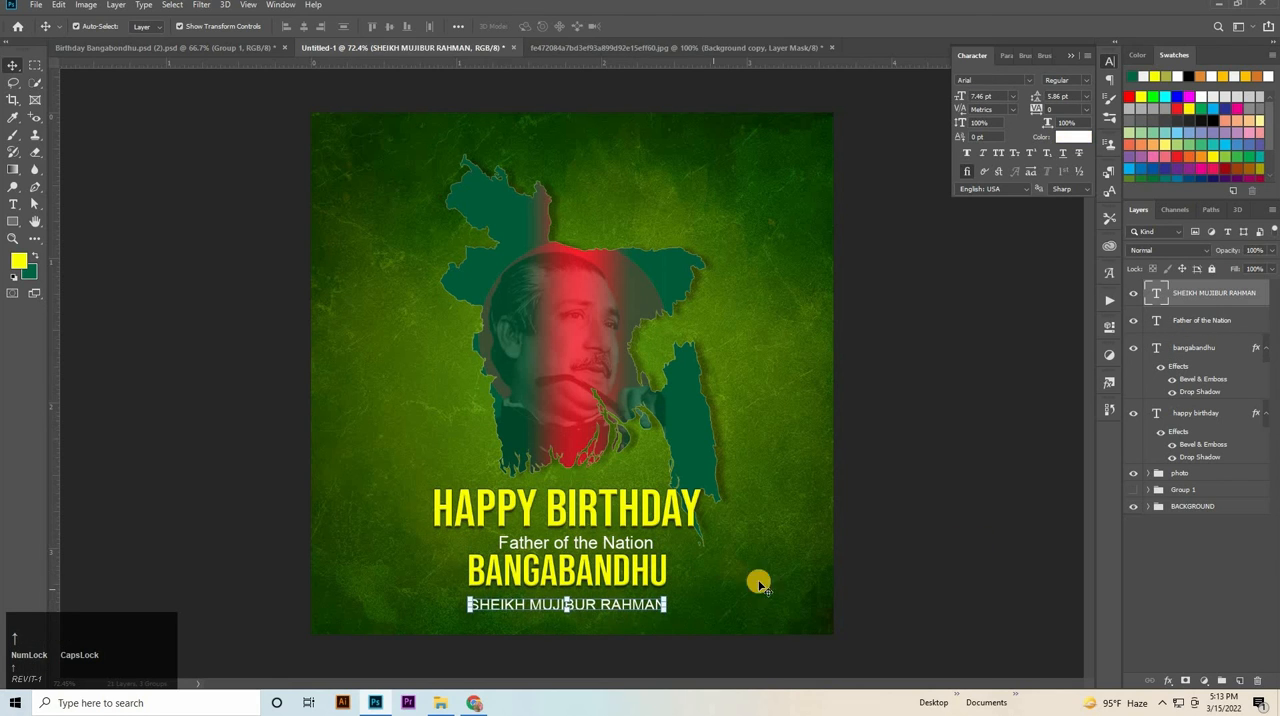
key("Down")
Add a 50% drop shadow with 5 px distance and size to SHEIKH MUJIBUR RAHMAN and copy it to "Father of the Nation".
left_click(1274, 434)
left_click(1265, 299)
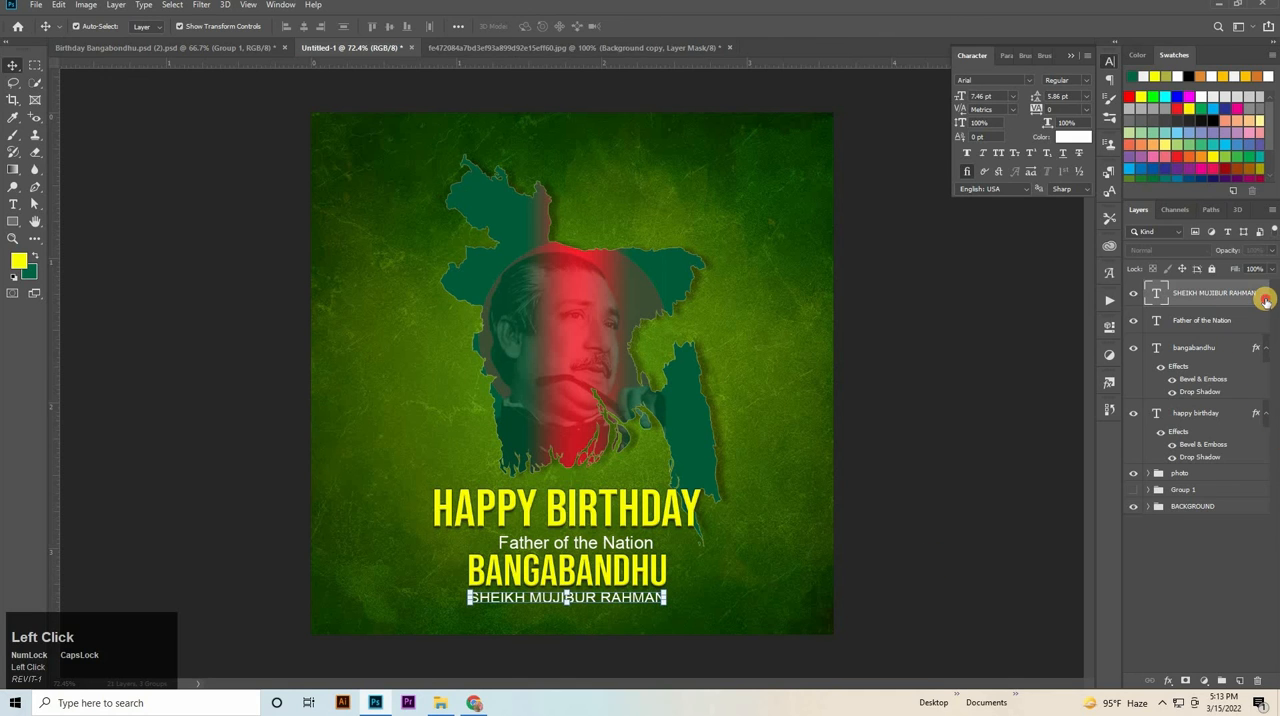
left_click(1108, 387)
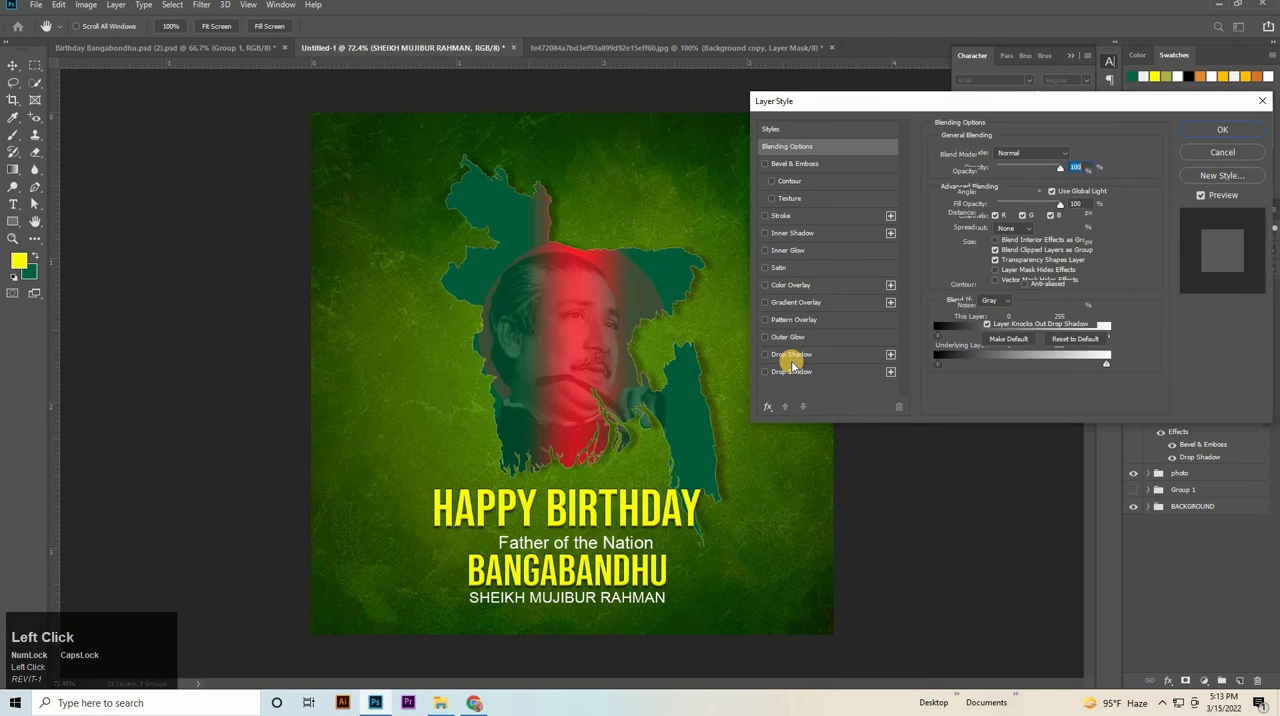
left_click(791, 358)
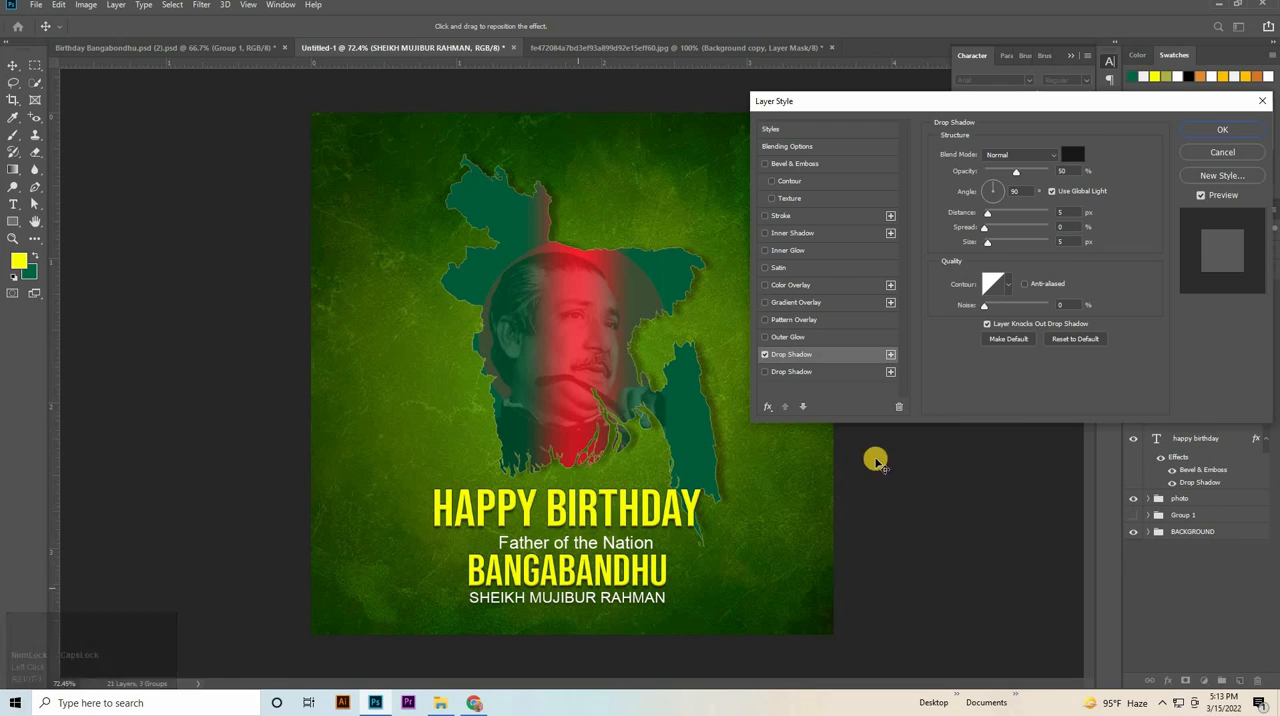
left_click(1215, 129)
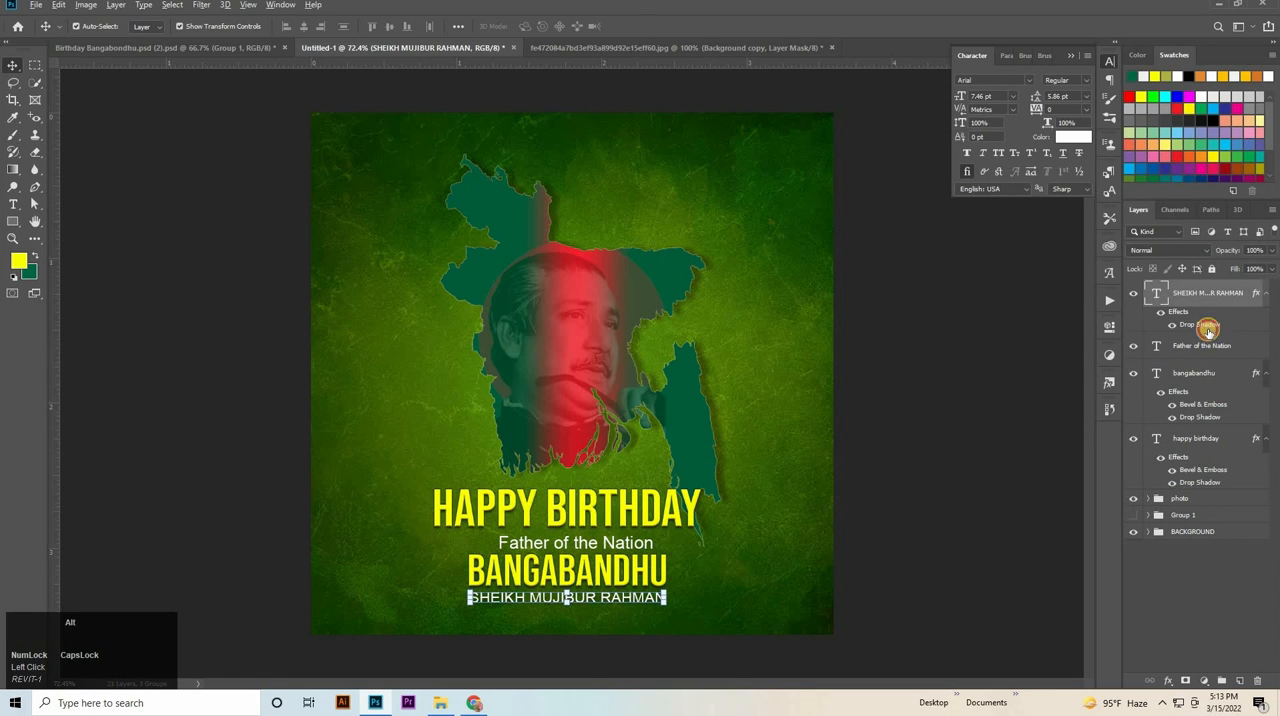
left_click_drag(1208, 330, 1204, 347)
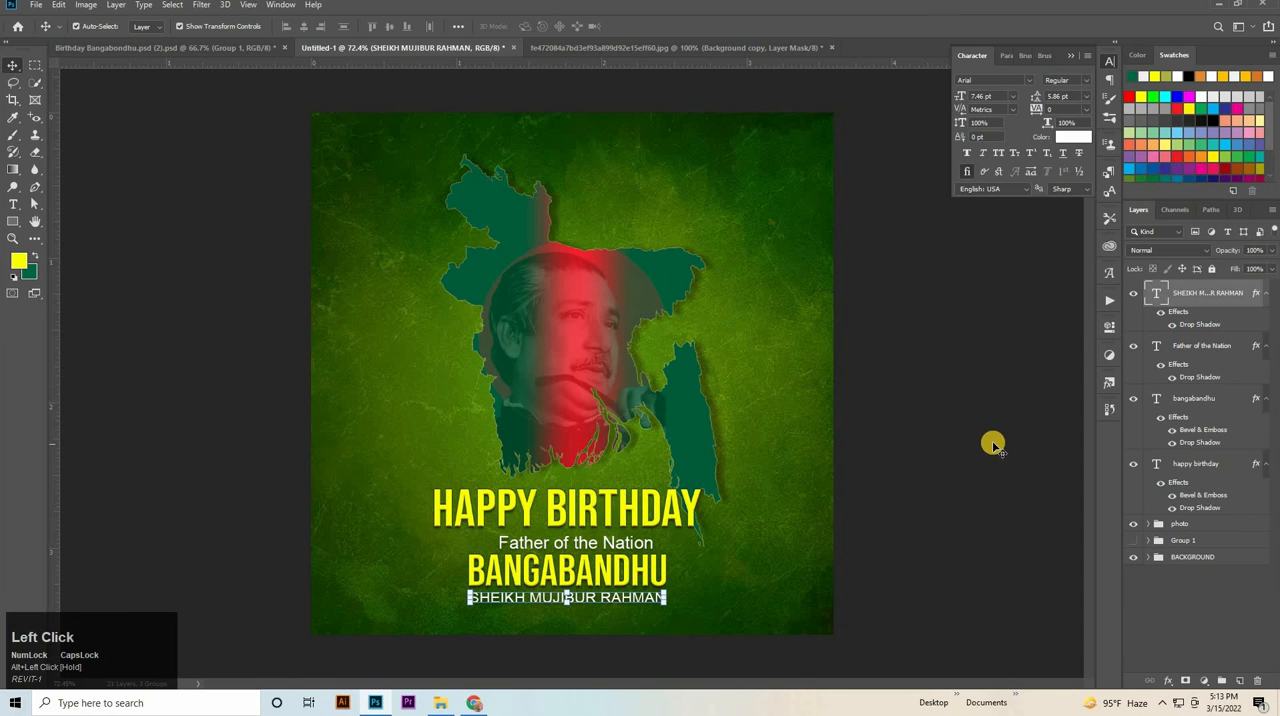
left_click(960, 454)
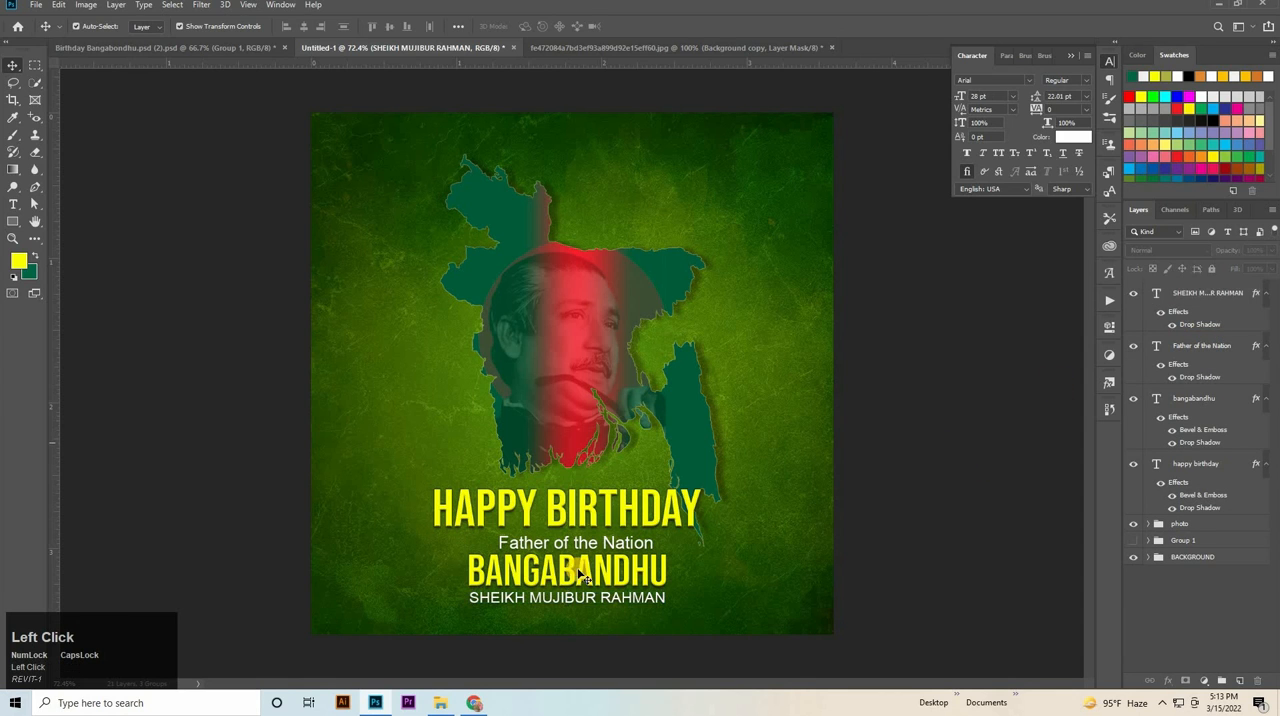
Nudge the SHEIKH MUJIBUR RAHMAN line and the BANGABANDHU heading slightly down to even out the line spacing.
left_click(182, 49)
left_click(325, 49)
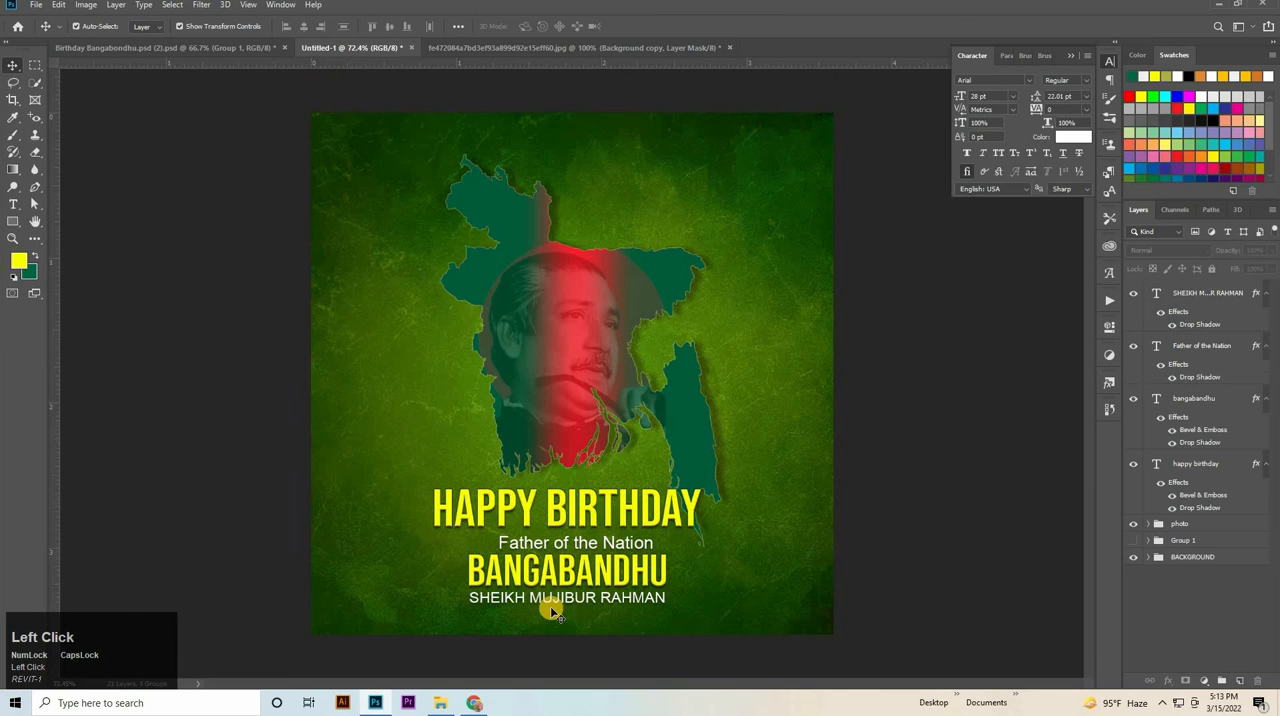
double_click(597, 607)
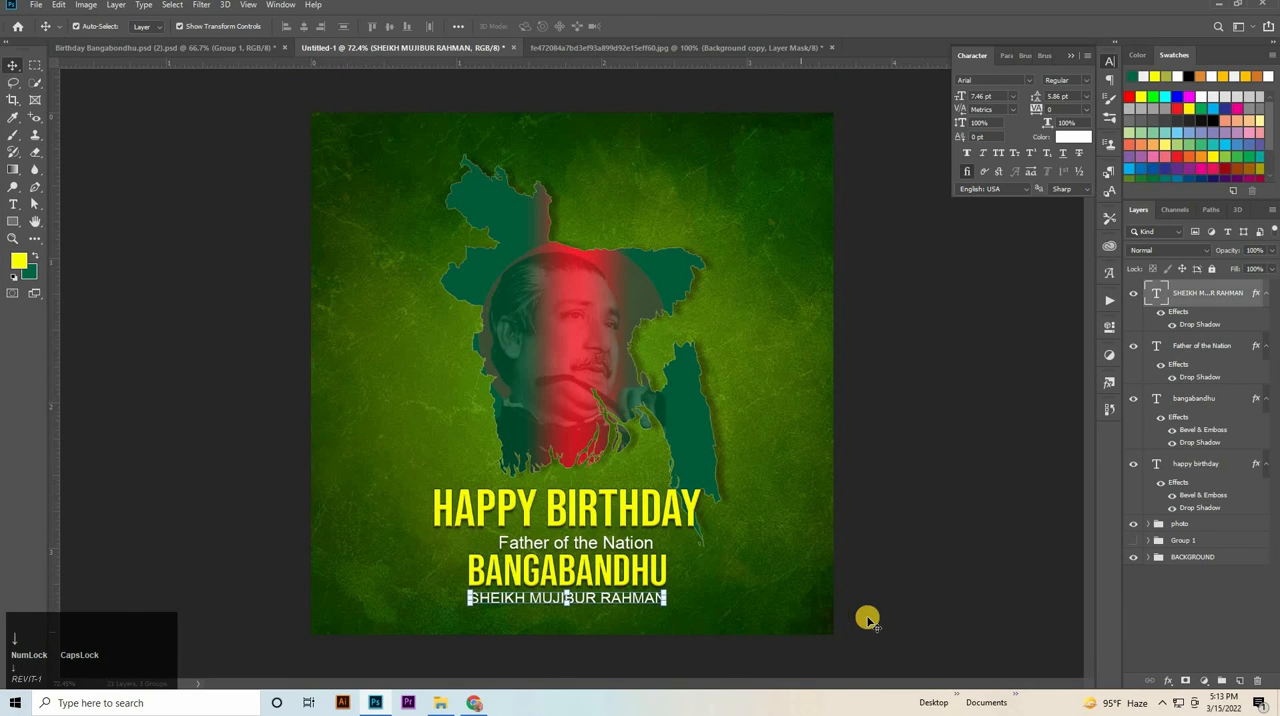
key("Down")
key("Down")
left_click(614, 573)
key("Down")
key("Down")
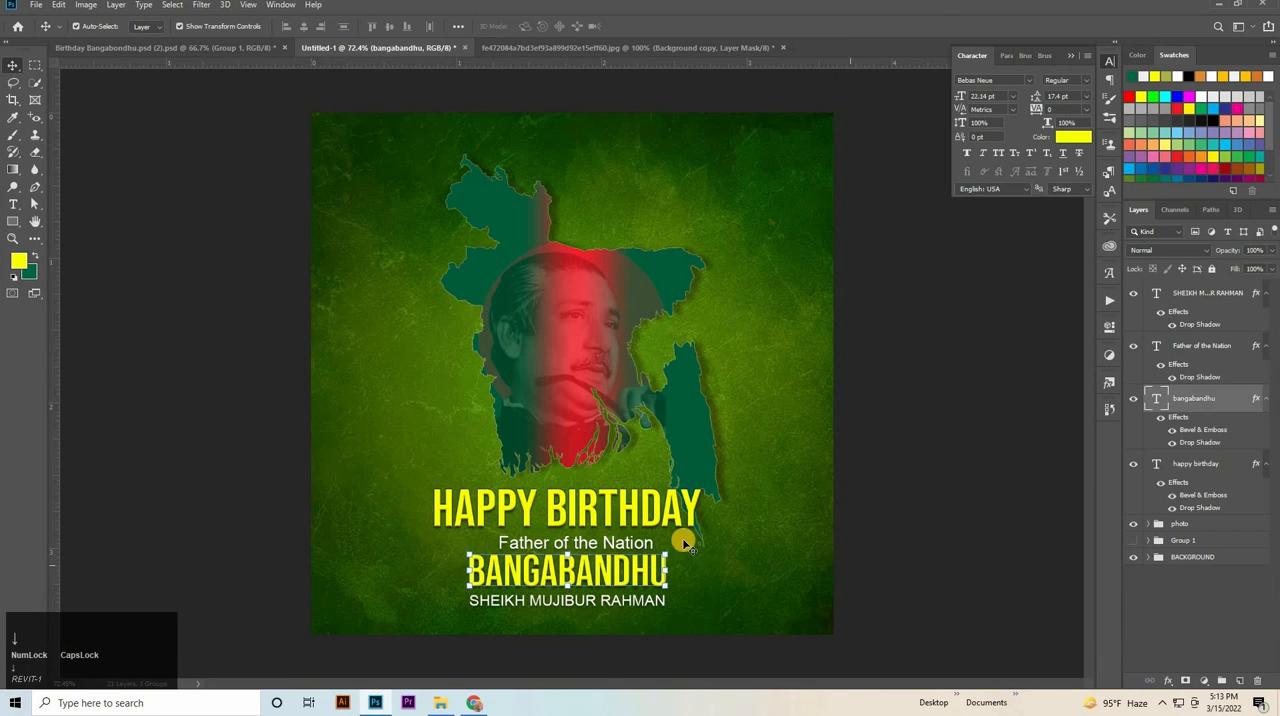
left_click(966, 559)
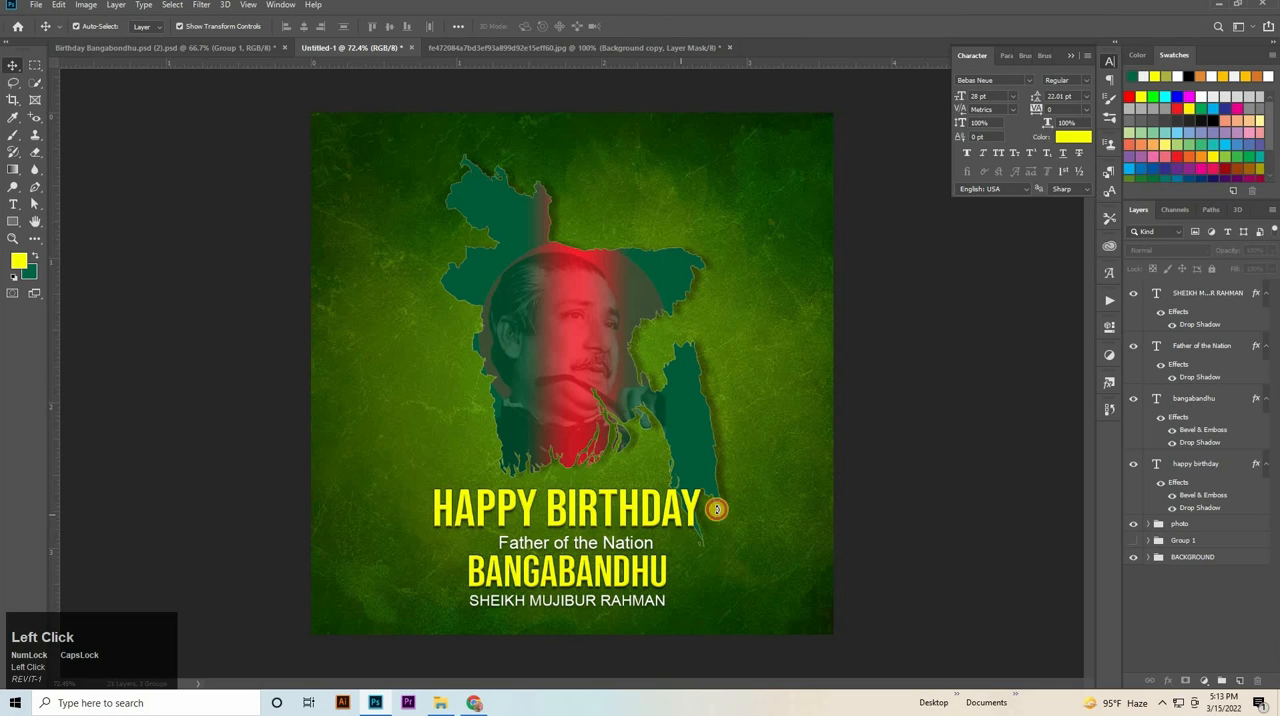
Scale HAPPY BIRTHDAY down to about 95.5% and align the horizontal centres of all four text lines.
left_click(716, 509)
left_click_drag(701, 509, 672, 510)
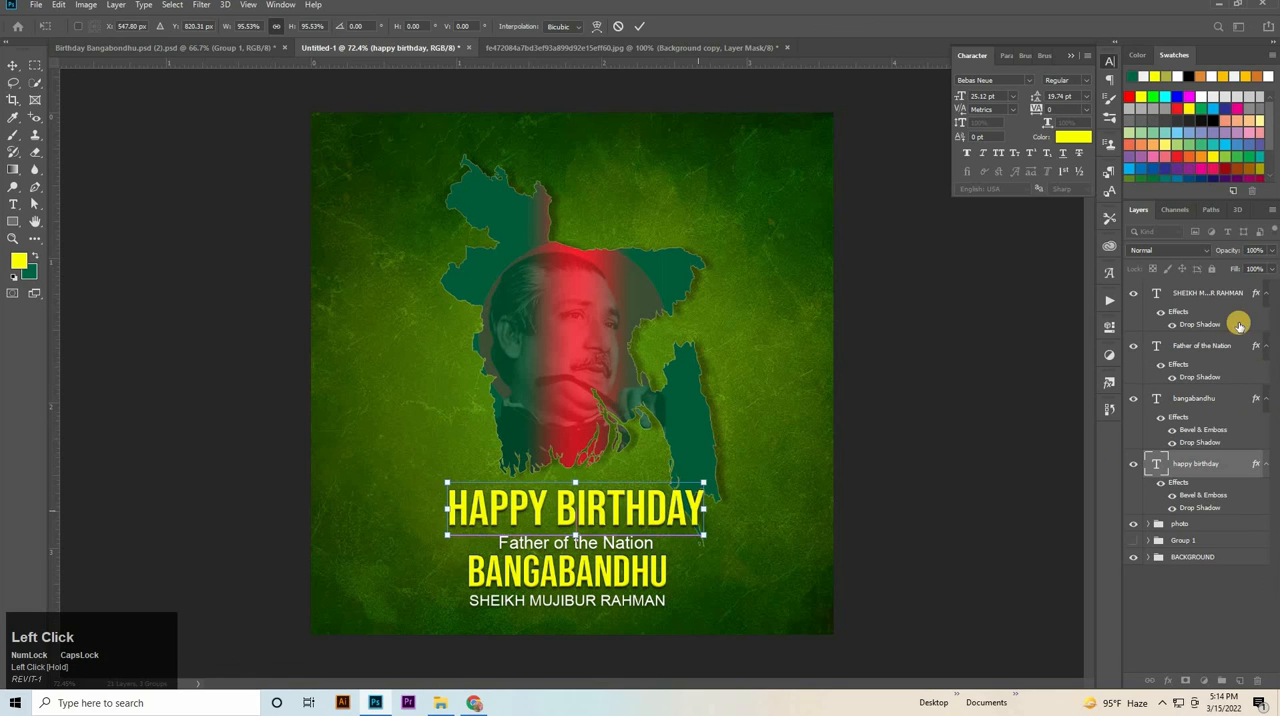
left_click(1205, 293, "shift")
left_click(307, 27)
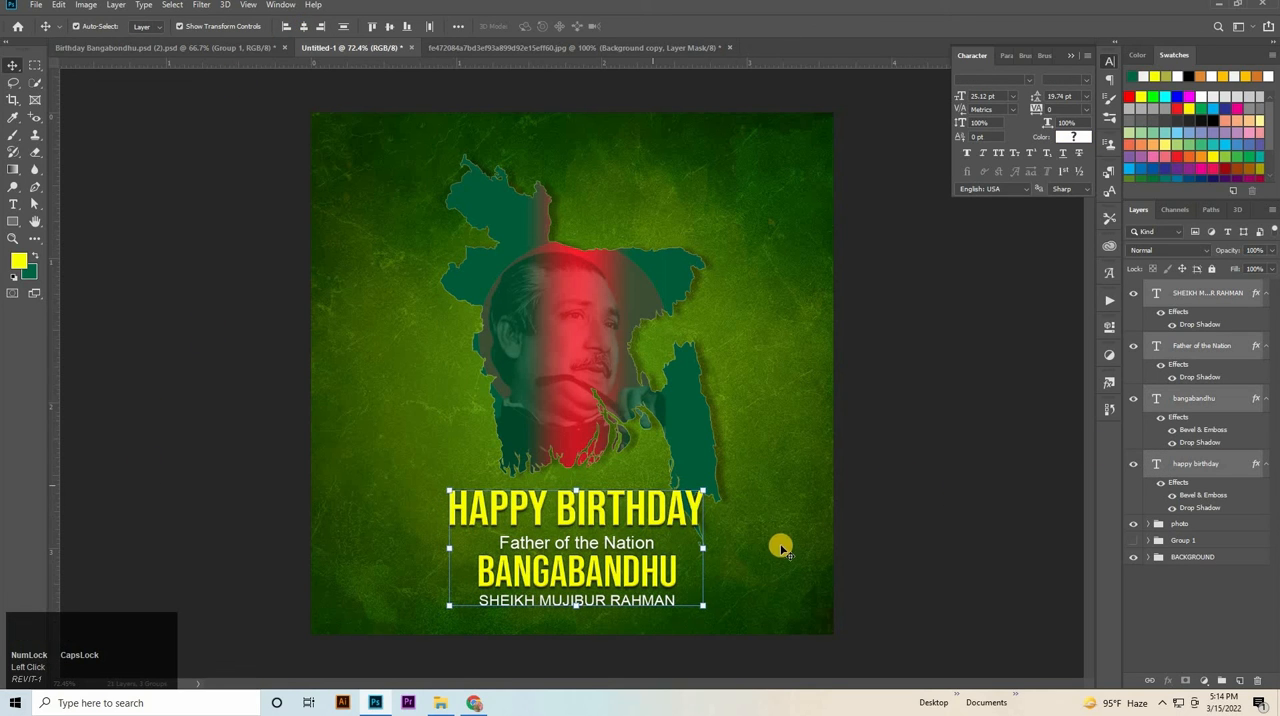
Group the four text layers and move the group slightly upward on the poster.
key("ctrl+space")
left_click_drag(737, 506, 595, 482)
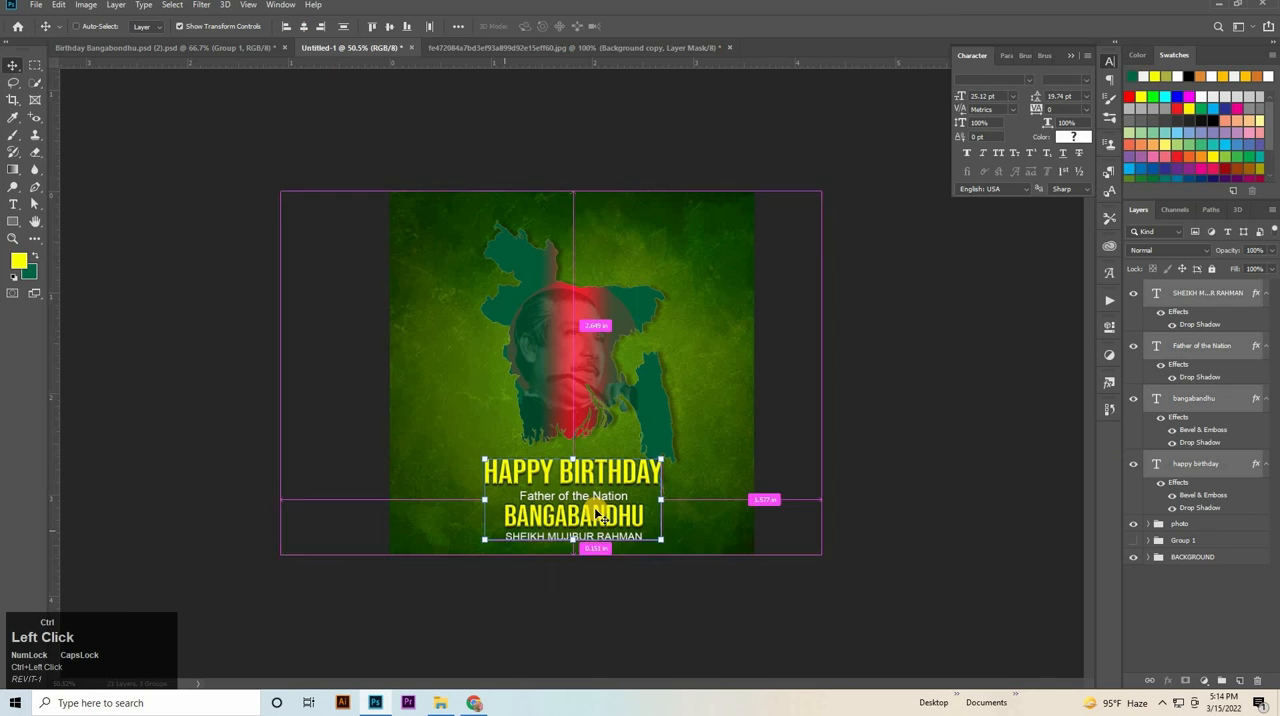
left_click(790, 470)
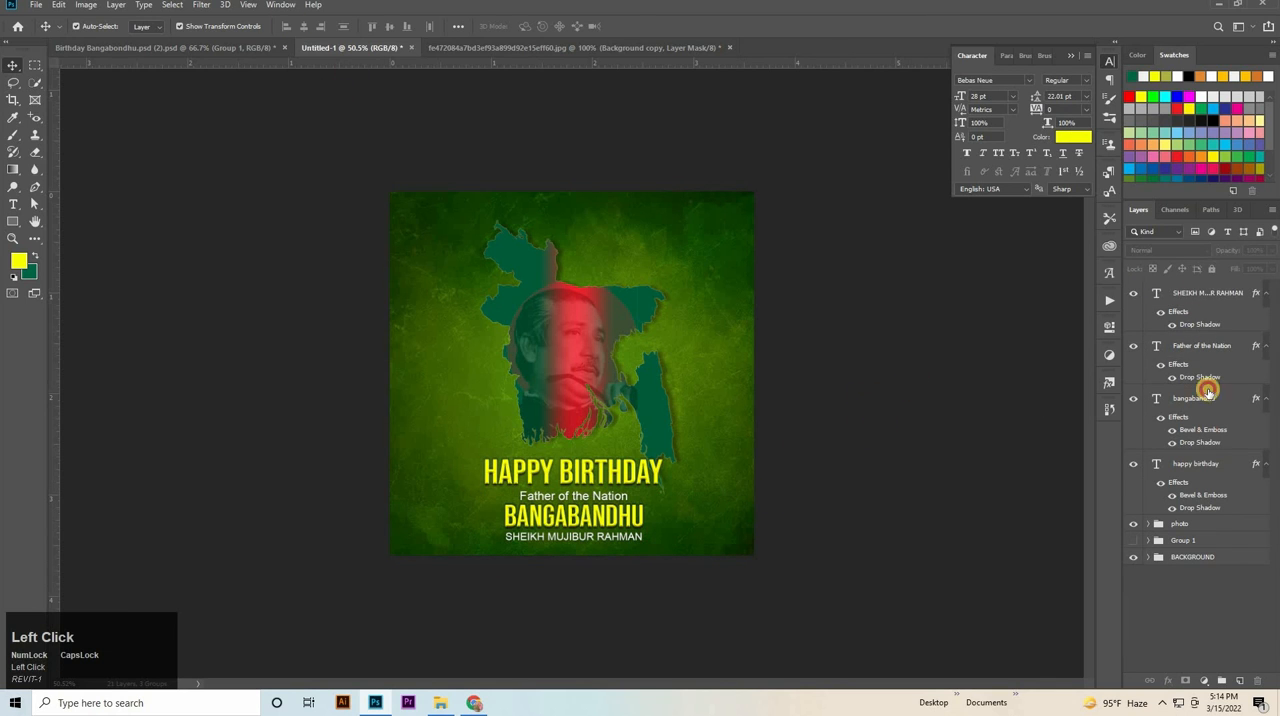
left_click(1199, 473, "shift")
key("ctrl+g")
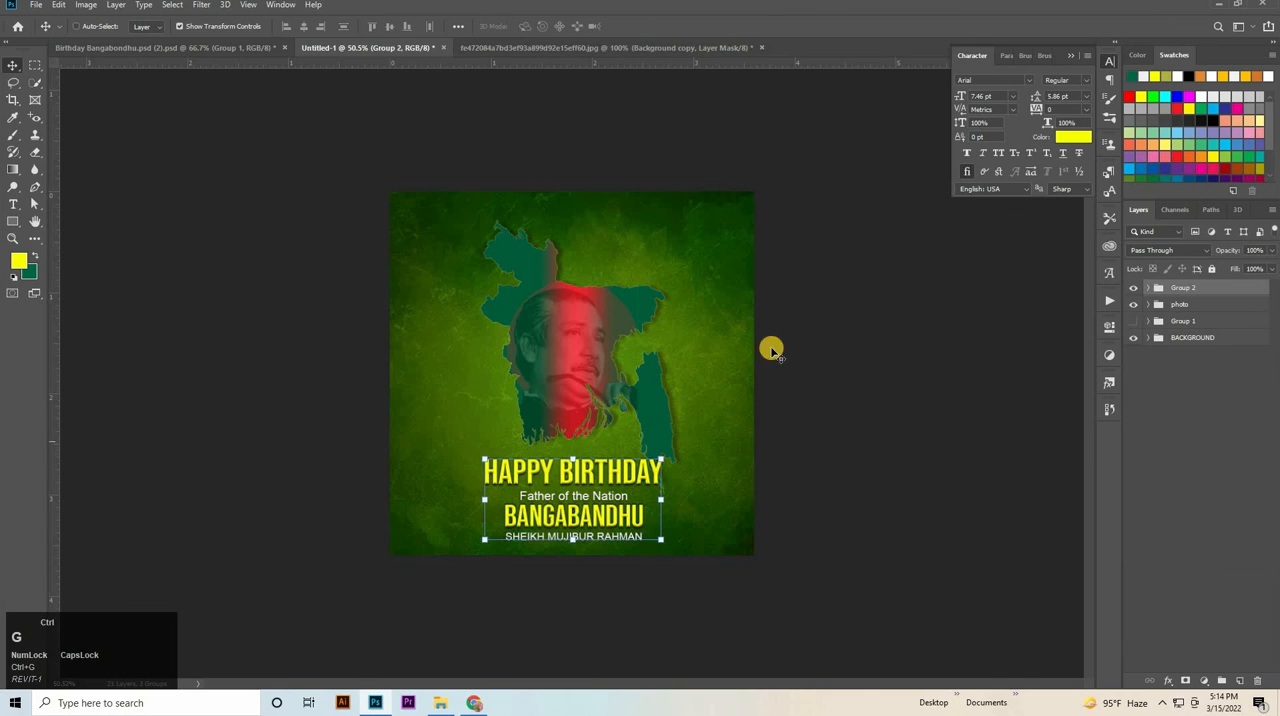
key("shift+Up")
key("shift+Up")
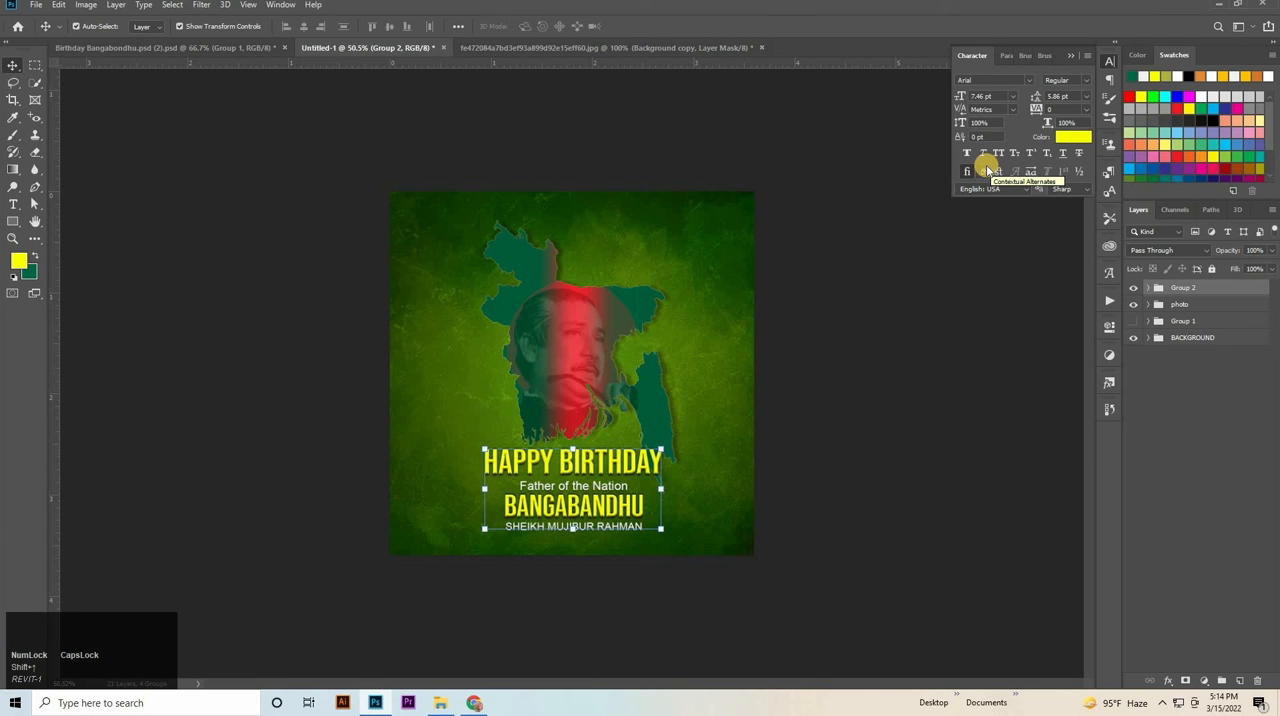
key("Up")
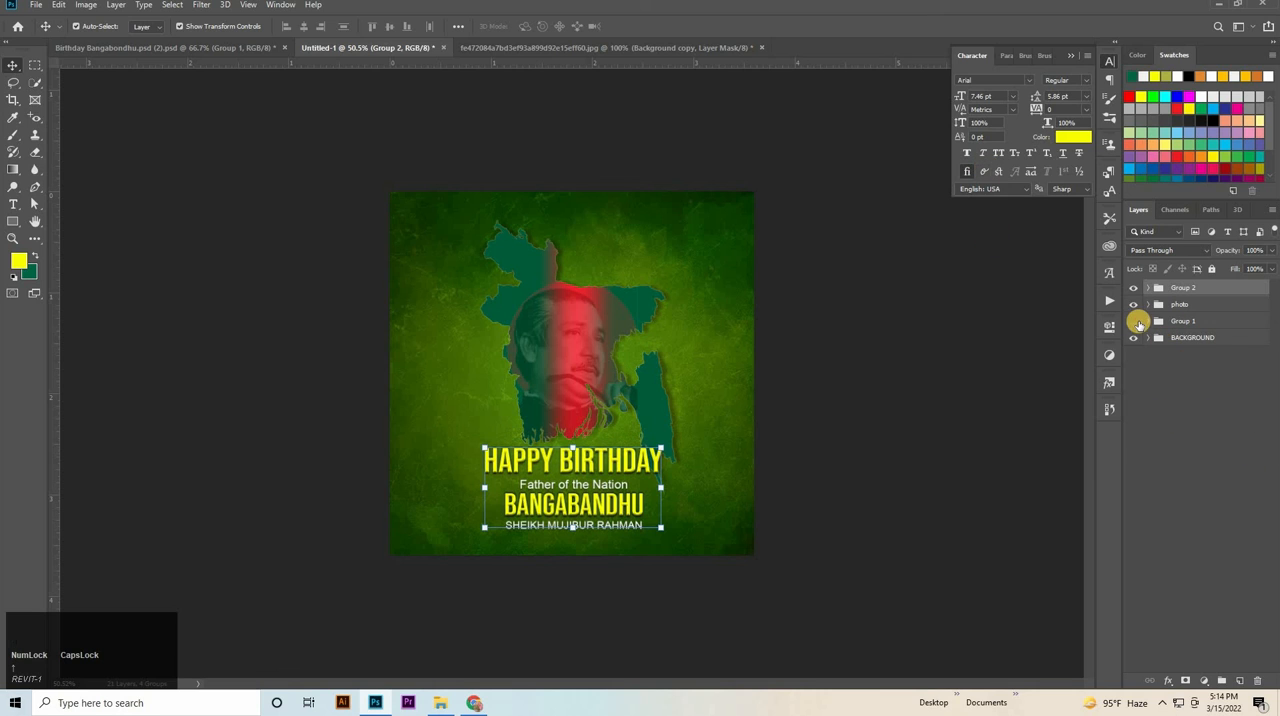
Scale the photo group up to about 102.4% and nudge it slightly upward above the text lines.
left_click(1177, 340)
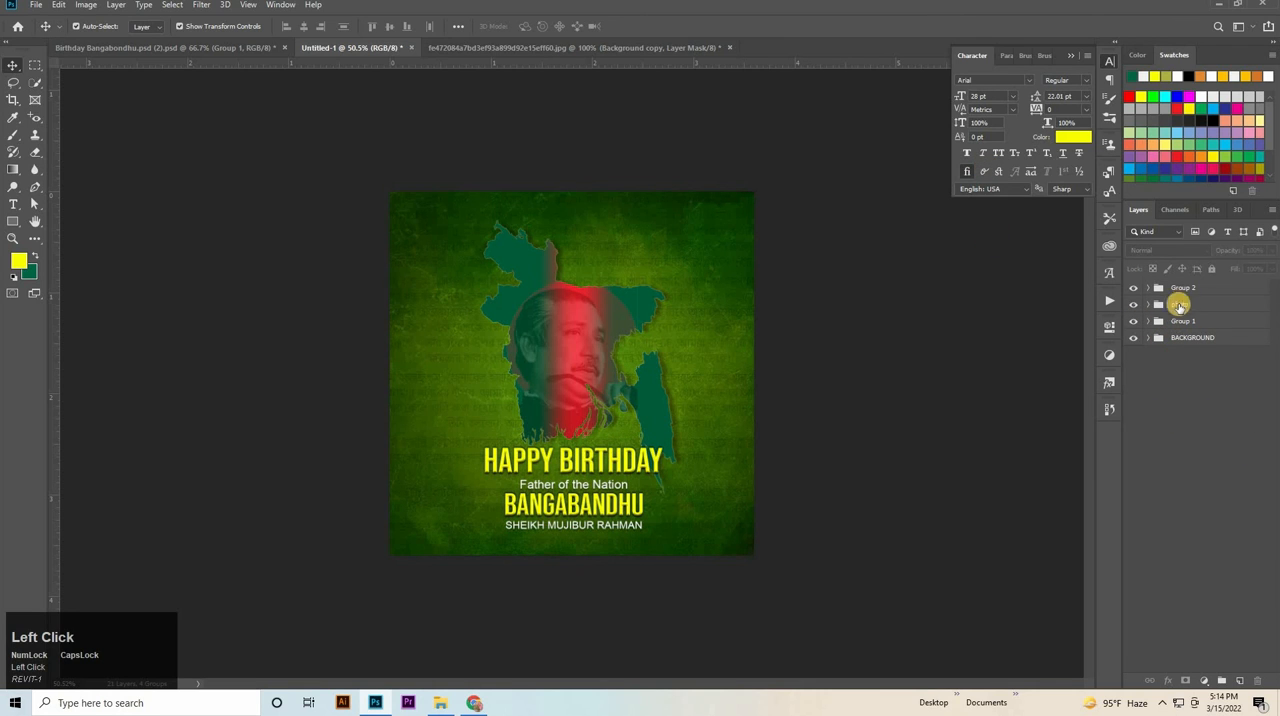
left_click(1180, 305)
key("ctrl+t")
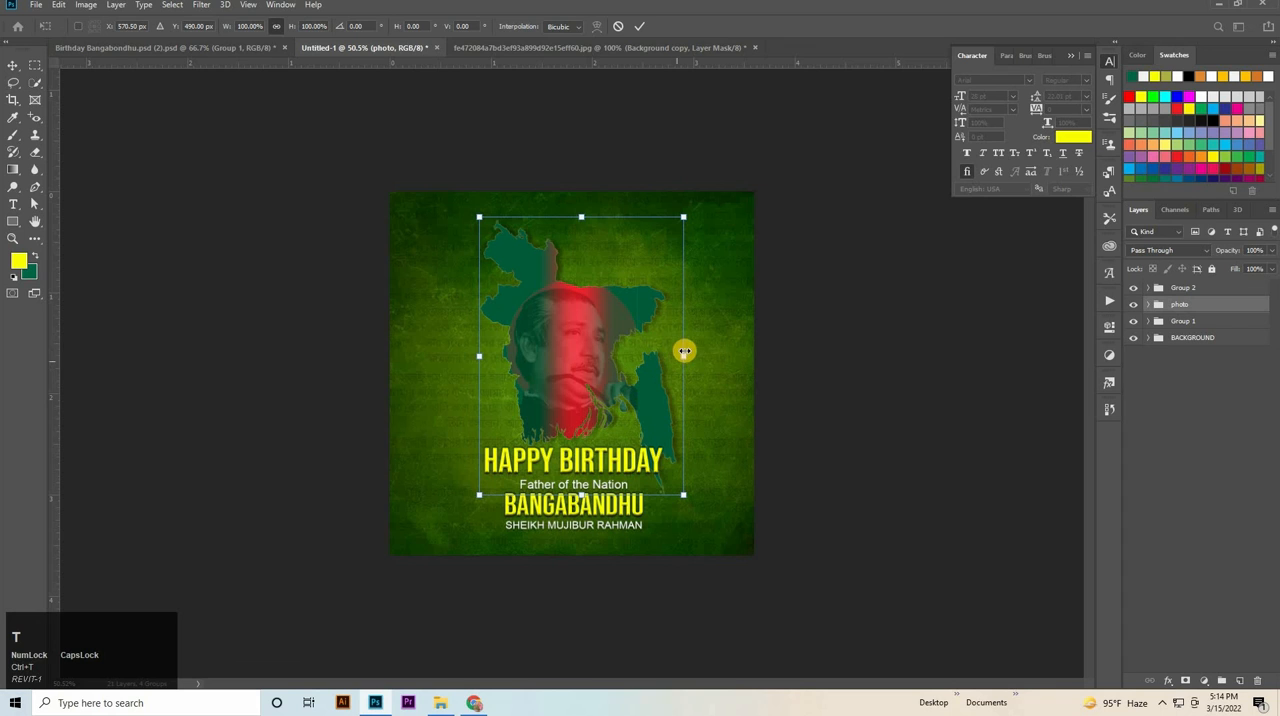
mouse_move(684, 351)
left_mouse_down()
mouse_move(698, 346)
mouse_move(689, 352)
left_mouse_up()
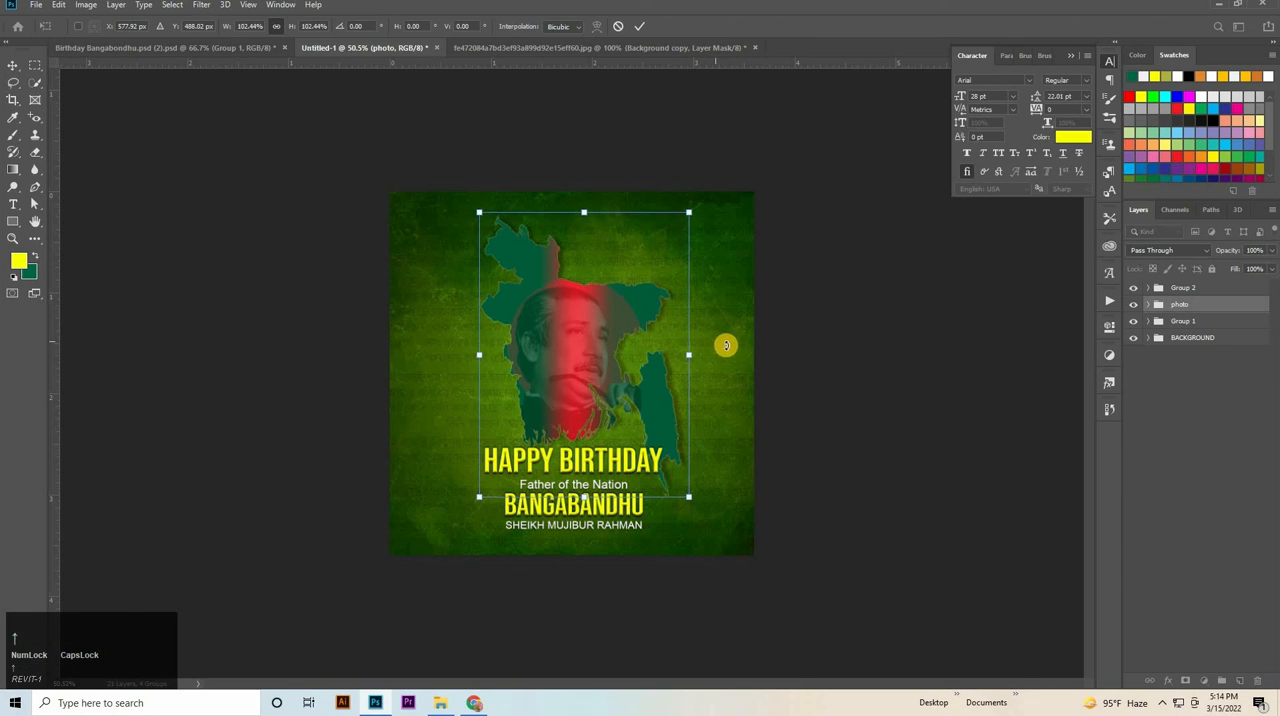
key("Up")
key("Up")
key("Up")
key("Up")
key("Up")
key("Up")
key("Up")
key("Up")
key("Up")
key("Up")
key("Up")
key("Up")
left_click(1012, 358)
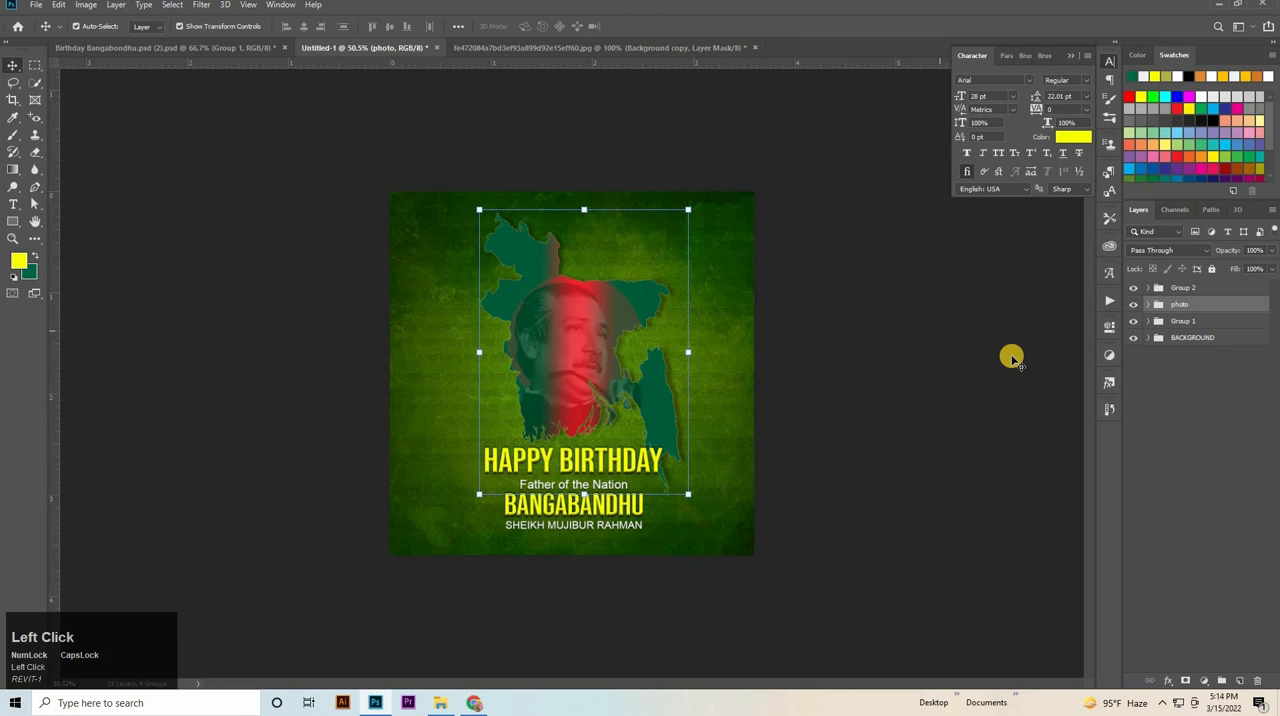
left_click(1012, 362)
Save the poster as the JPEG Untitled-1.jpg in New folder, with maximum quality 12 and the Progressive format option.
key("ctrl+plus")
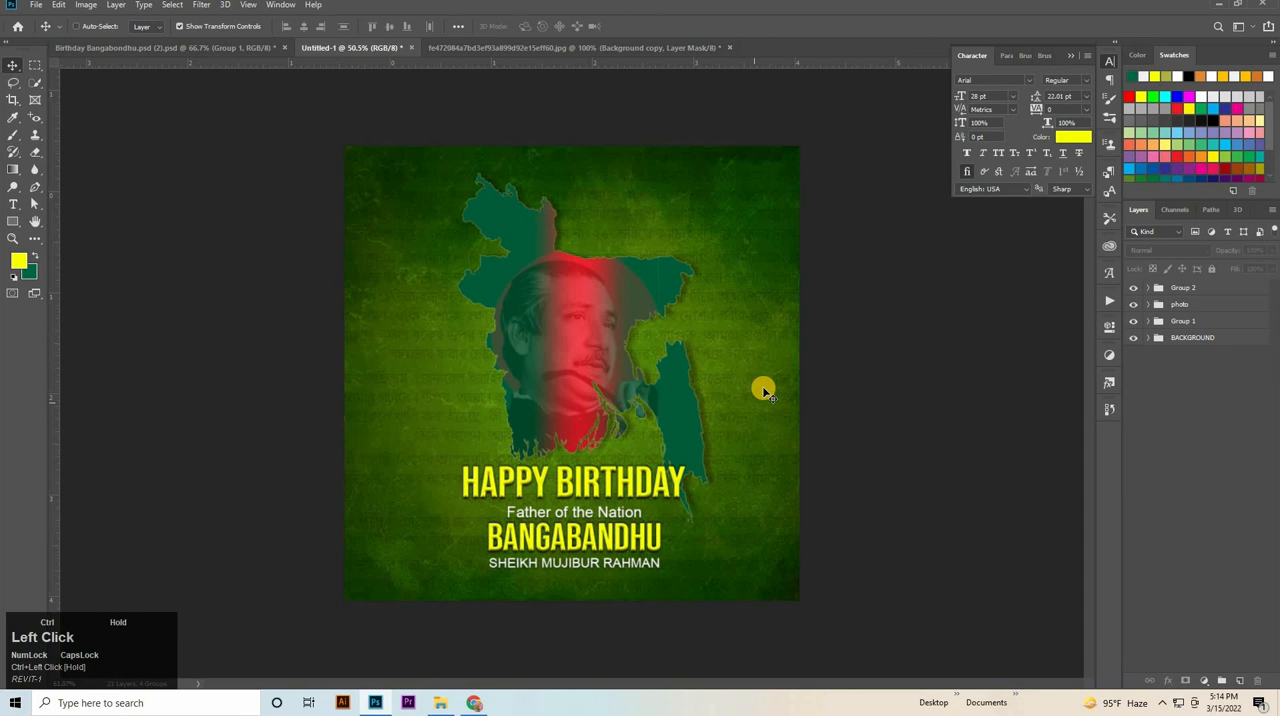
key("ctrl+shift+s")
left_click(214, 505)
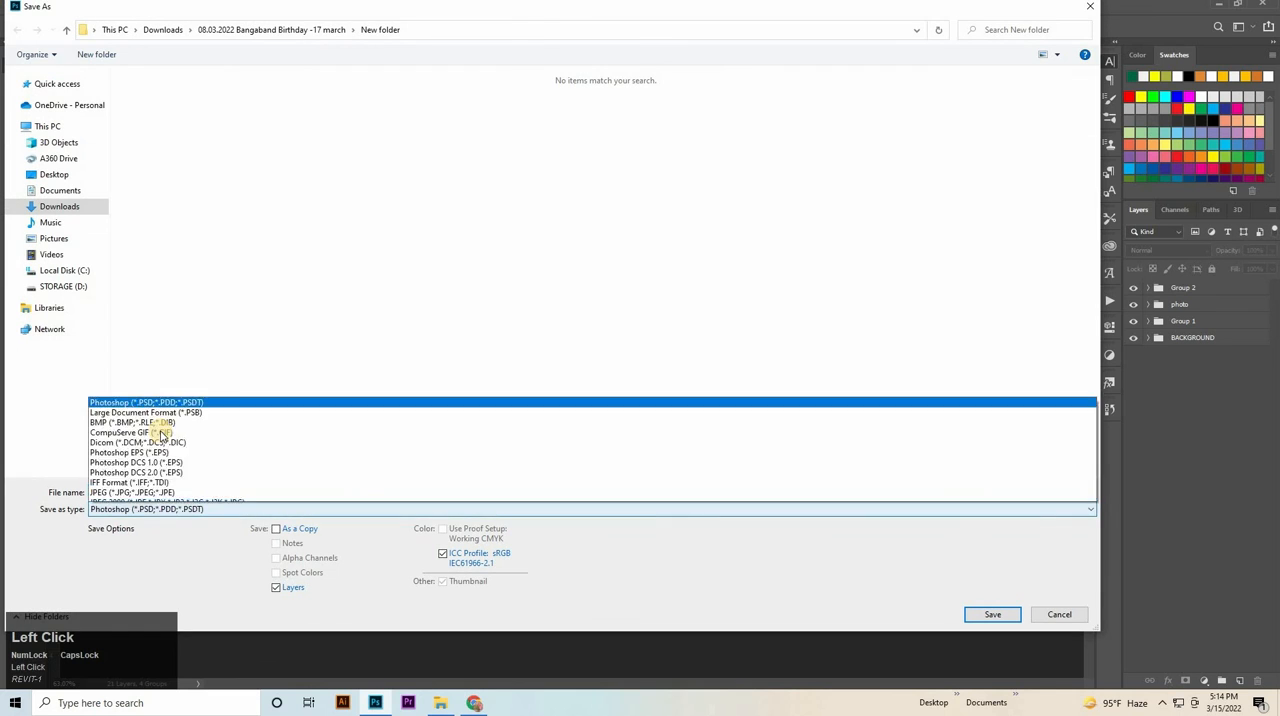
left_click(257, 376)
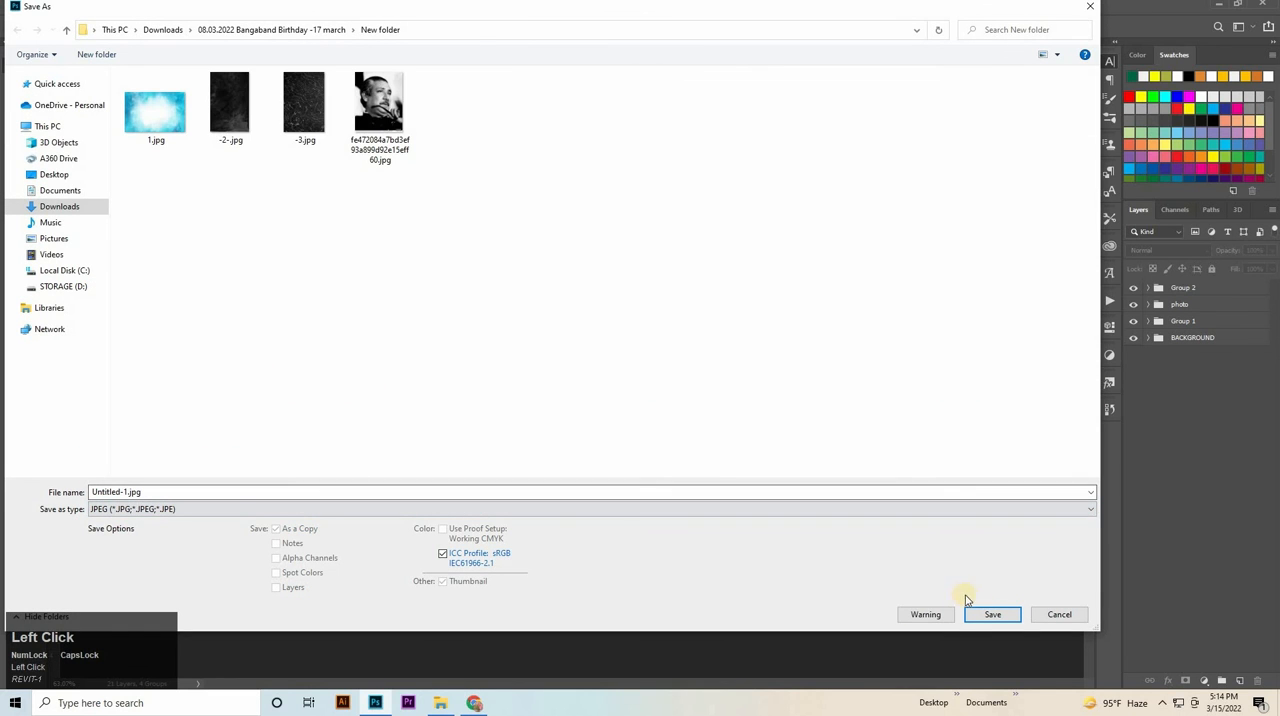
left_click(988, 614)
left_click(708, 171)
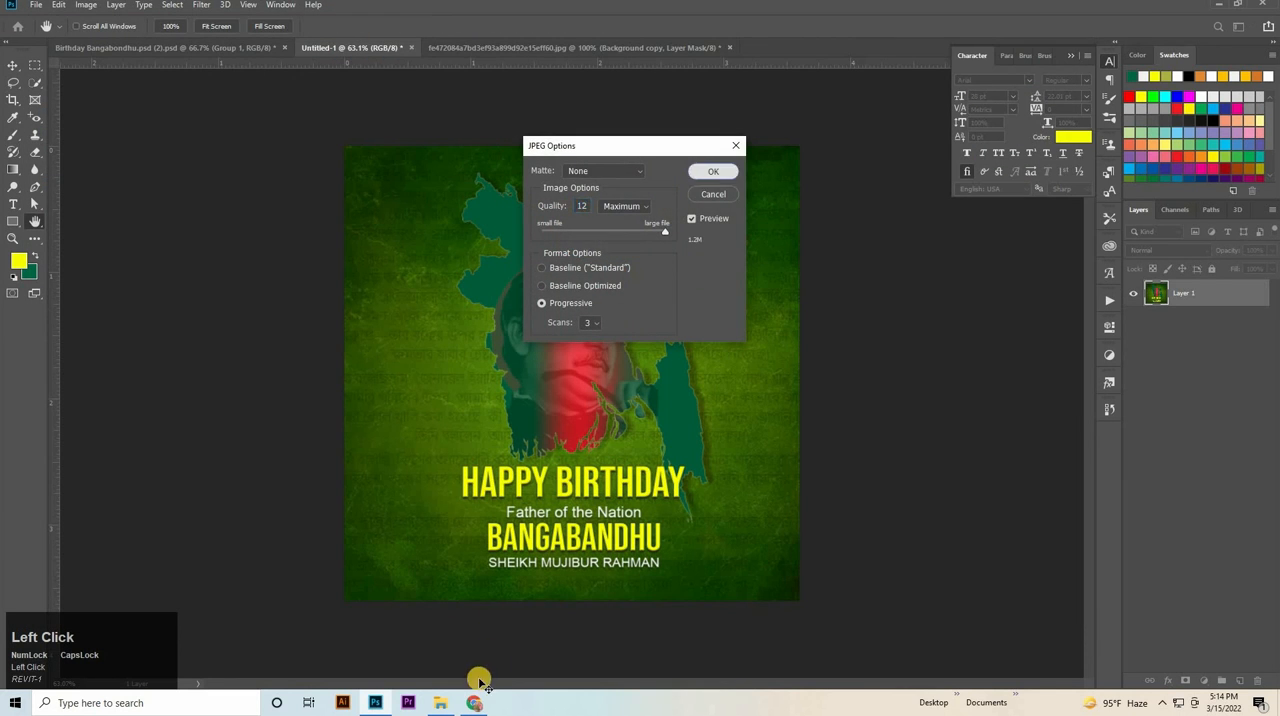
Switch to File Explorer and open the exported Untitled-1.jpg to check the finished poster.
left_click(443, 703)
double_click(546, 107)
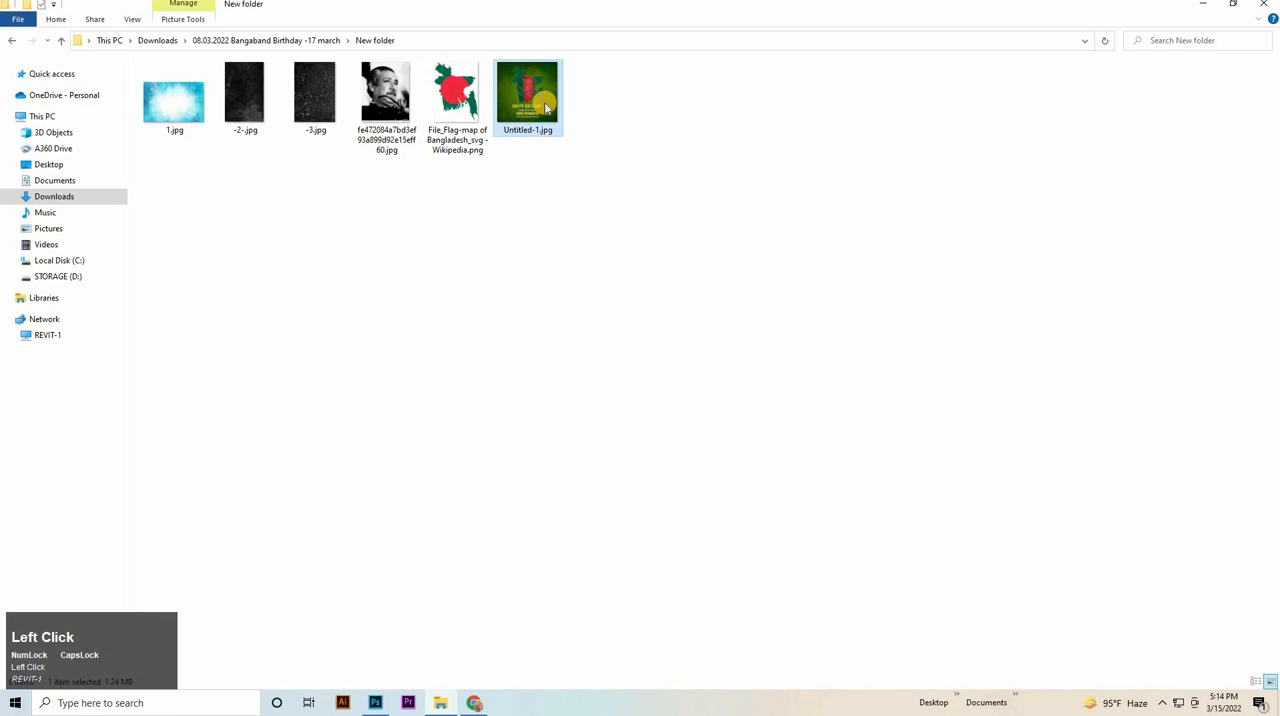